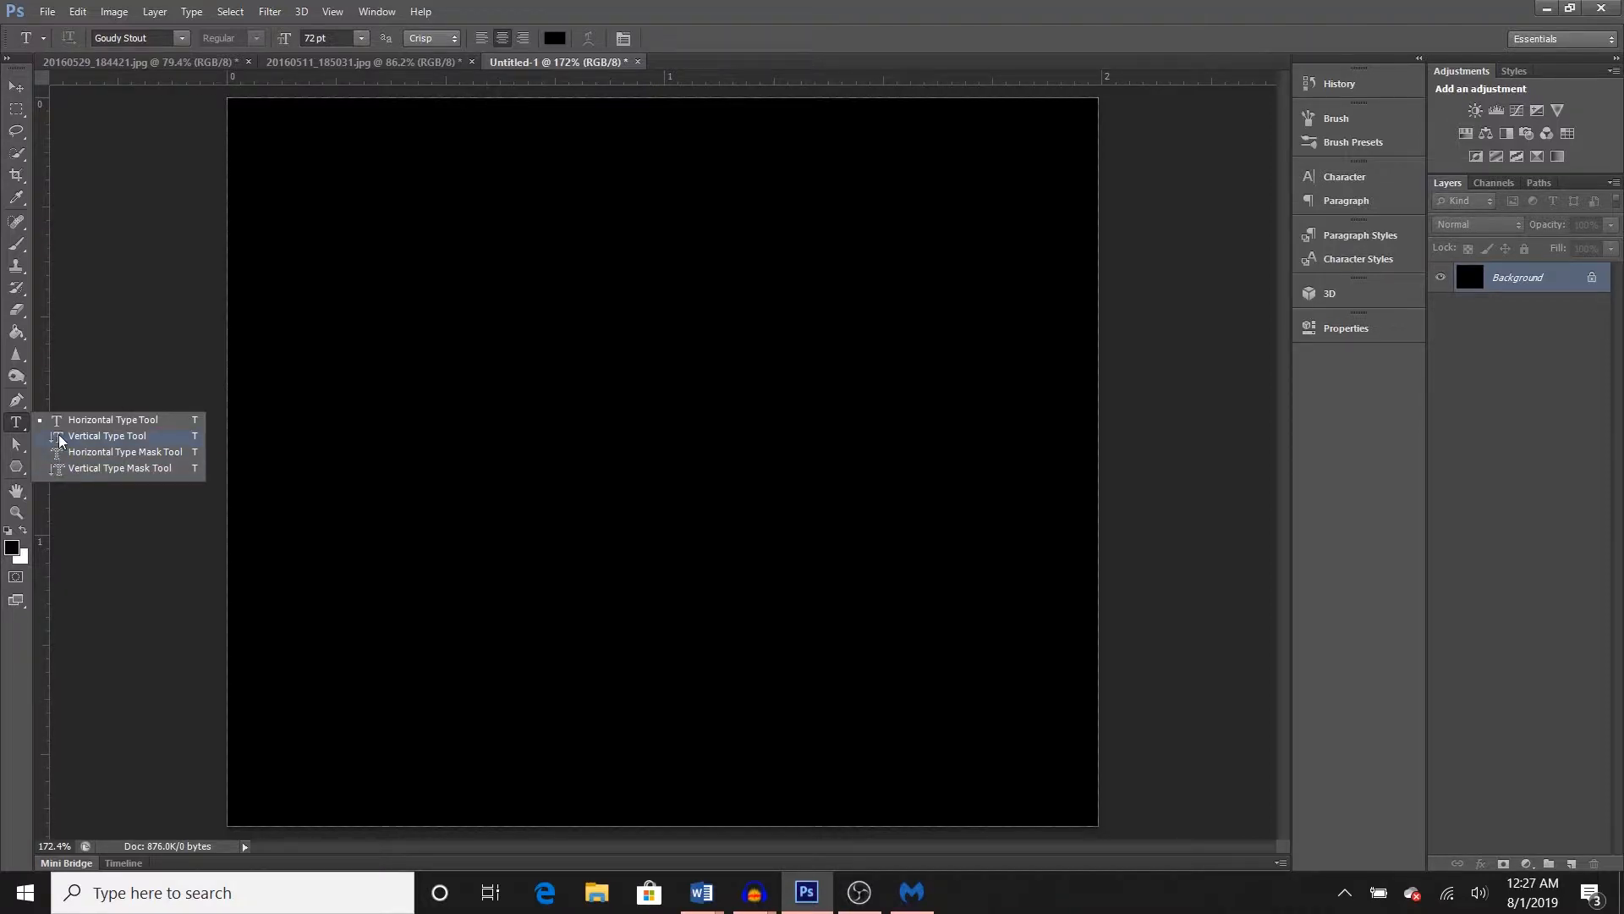
- Add horizontal point text reading "TYPE" to the black canvas and colour it white
{"action": "left_click", "coordinate": [64, 423]}
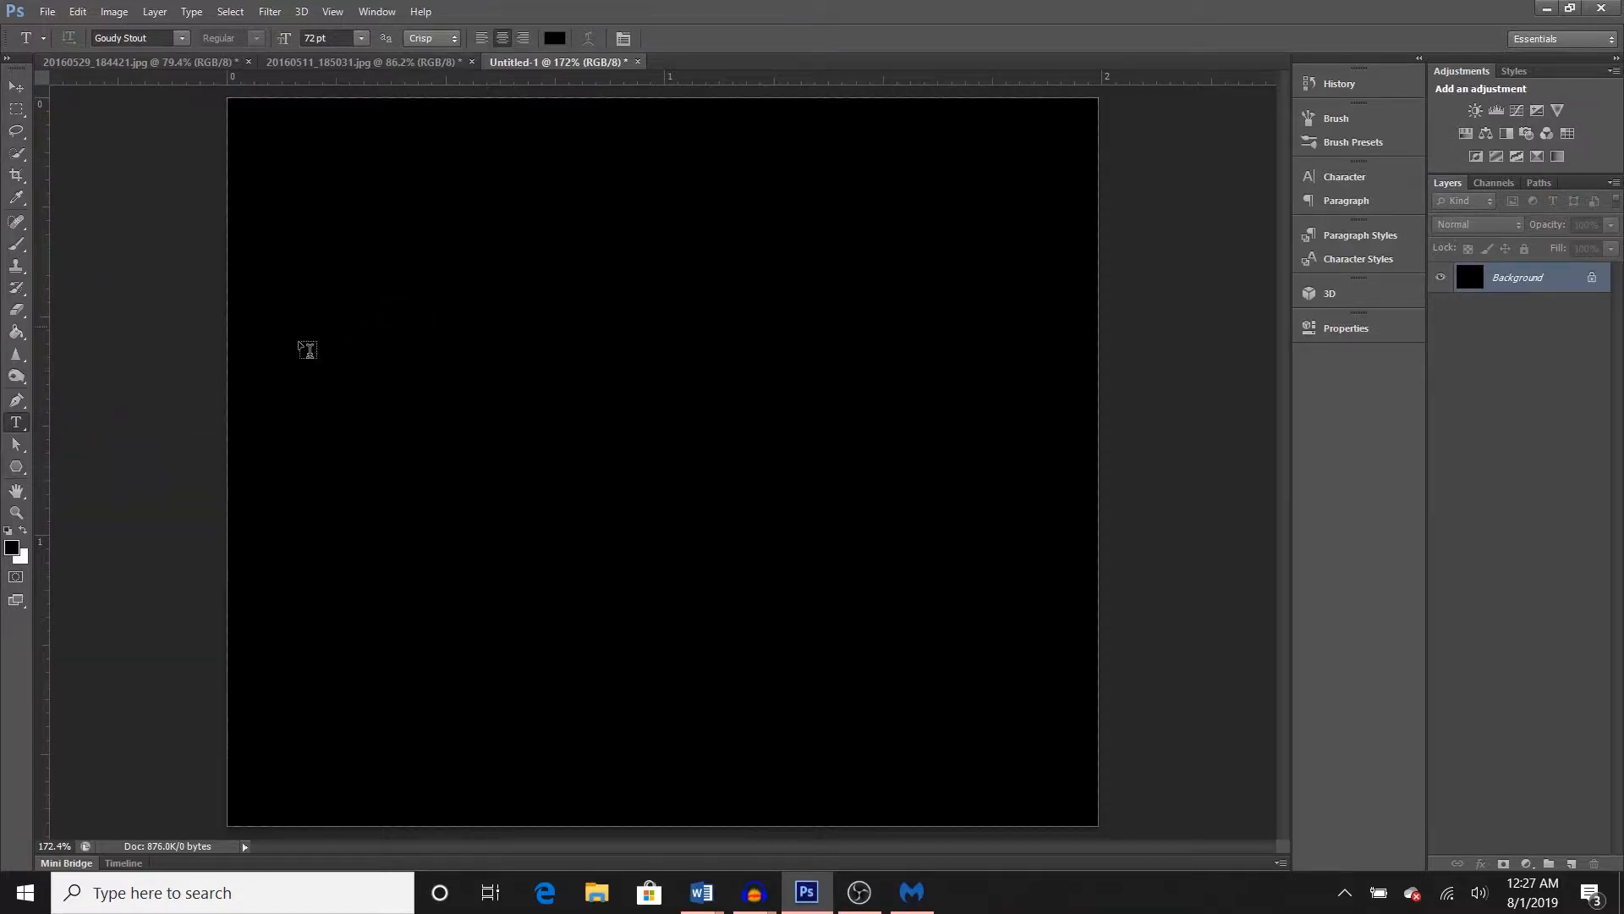
{"action": "left_click", "coordinate": [362, 323]}
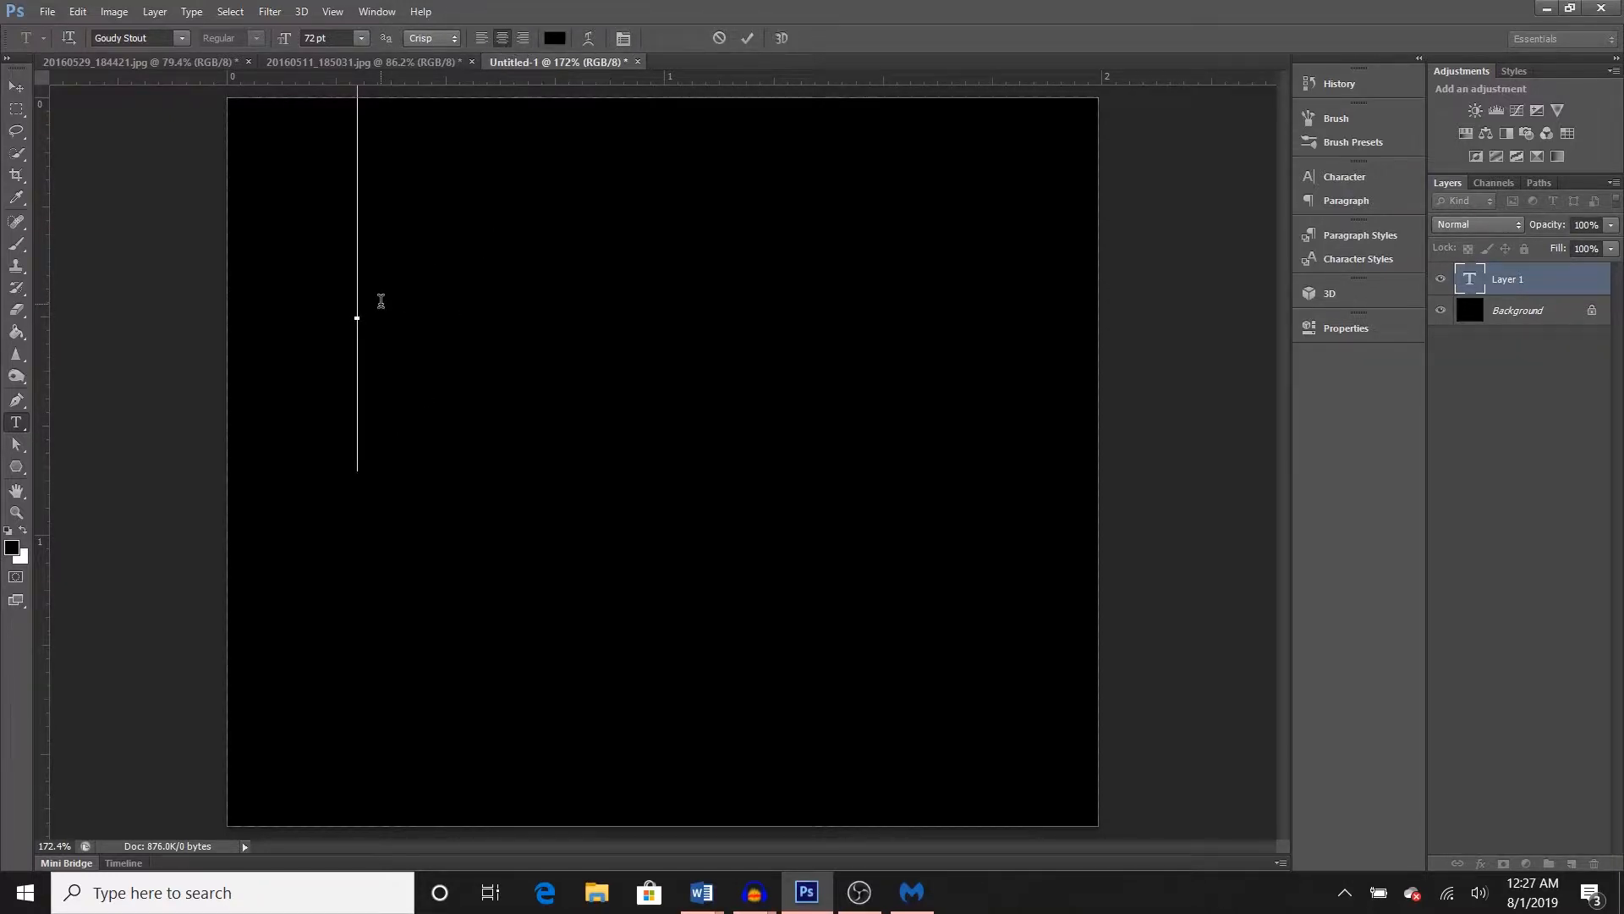
{"action": "type", "text": "Hell"}
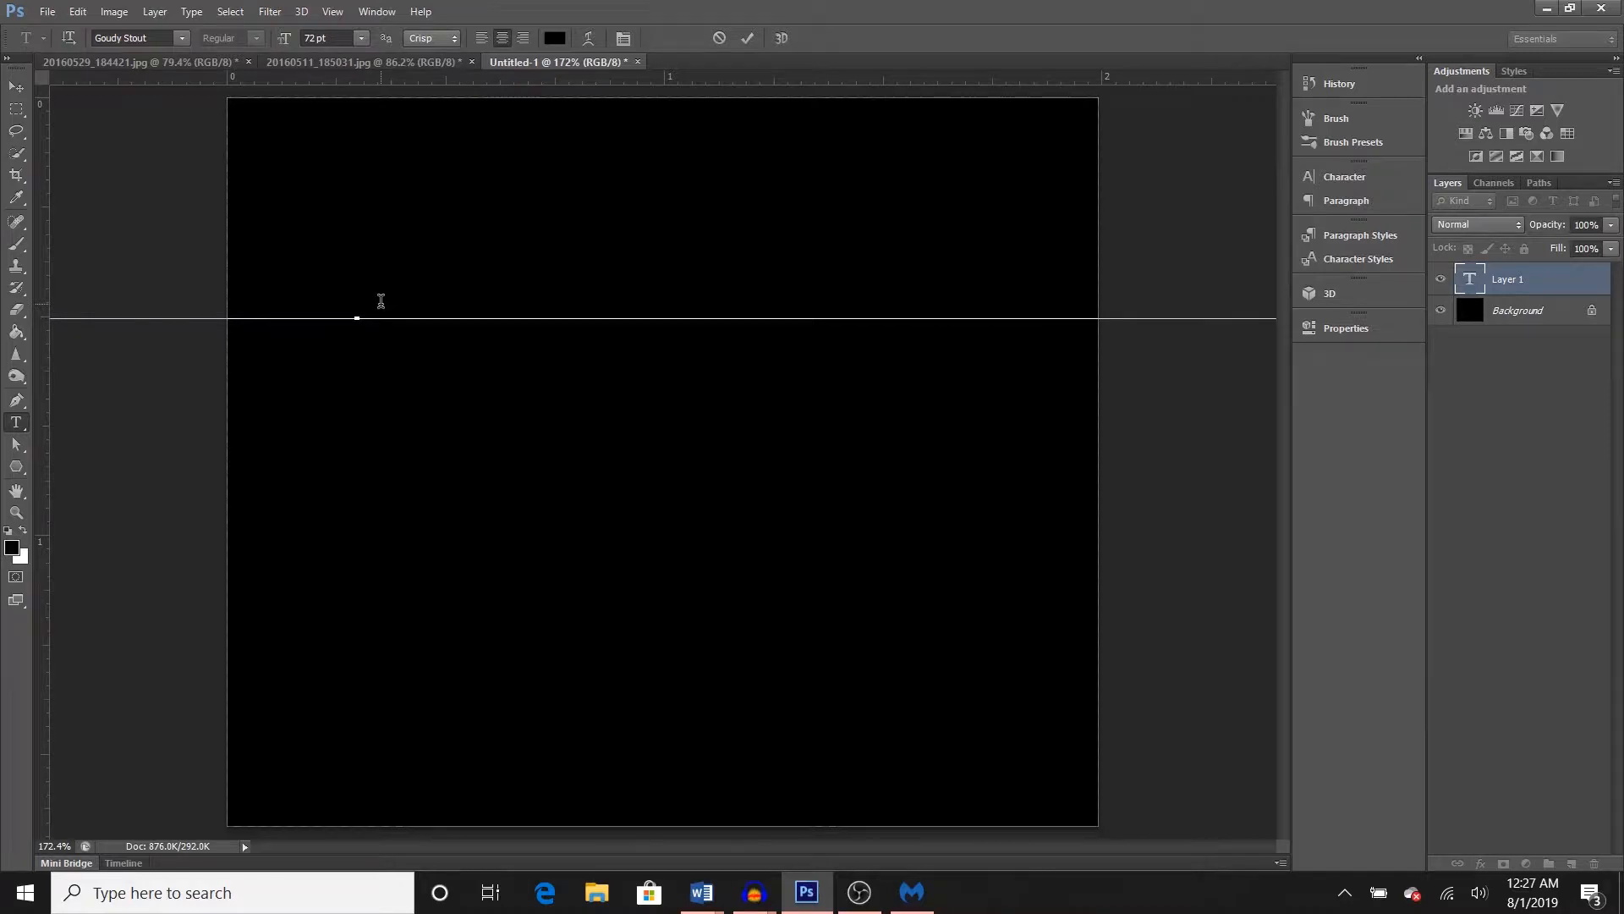
{"action": "mouse_move", "coordinate": [561, 623]}
{"action": "left_mouse_down"}
{"action": "mouse_move", "coordinate": [580, 743]}
{"action": "mouse_move", "coordinate": [558, 745]}
{"action": "left_mouse_up"}
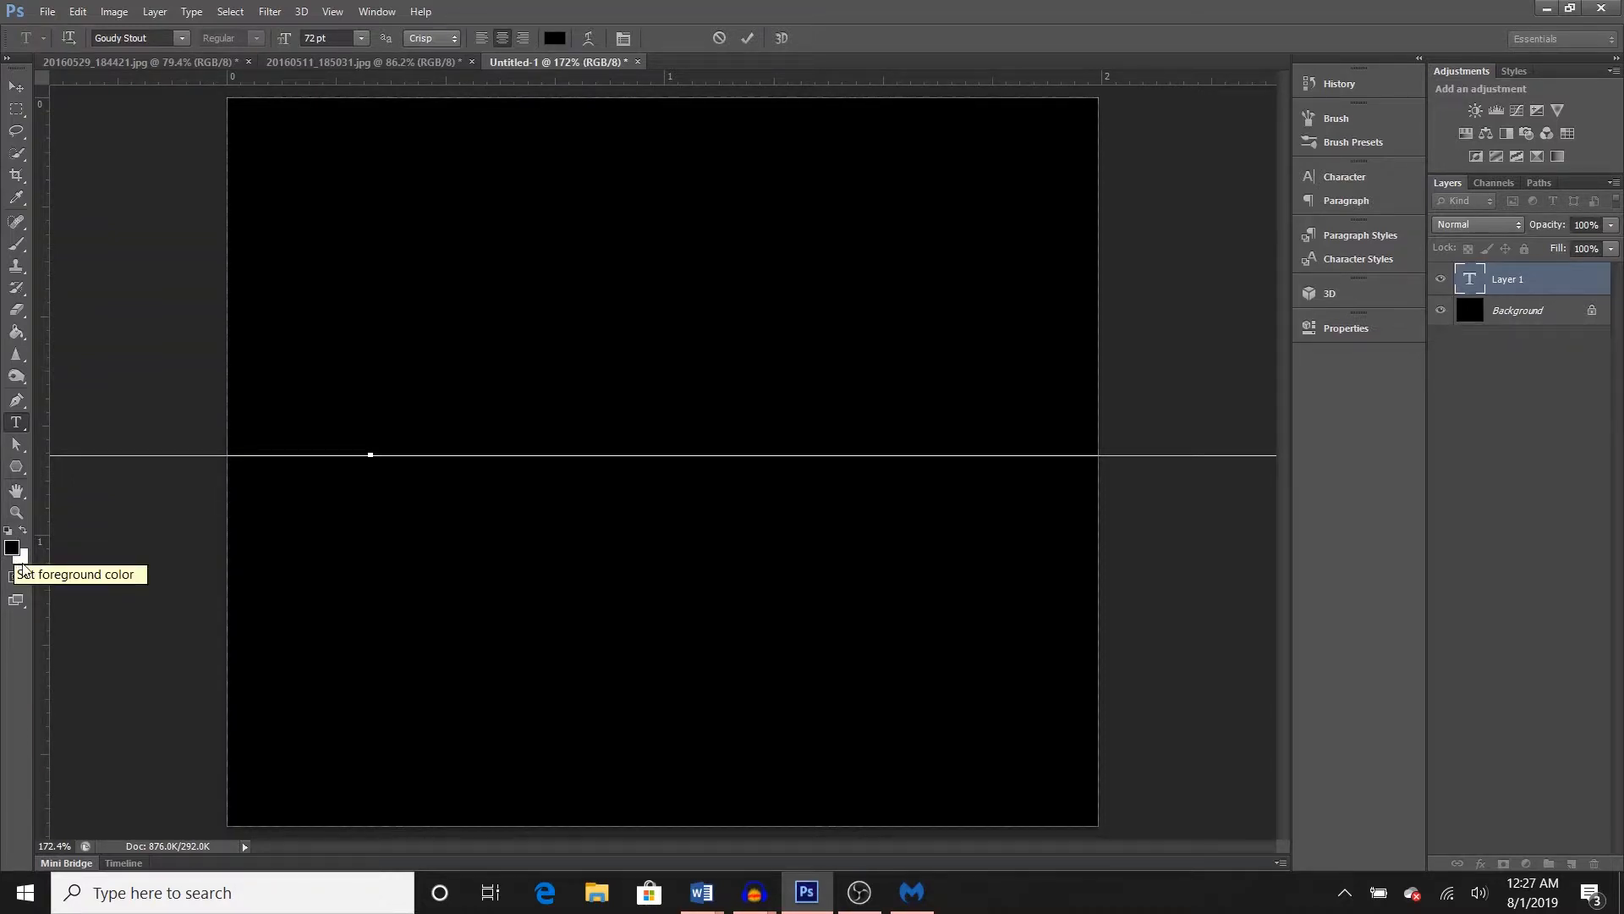
{"action": "double_click", "coordinate": [460, 434]}
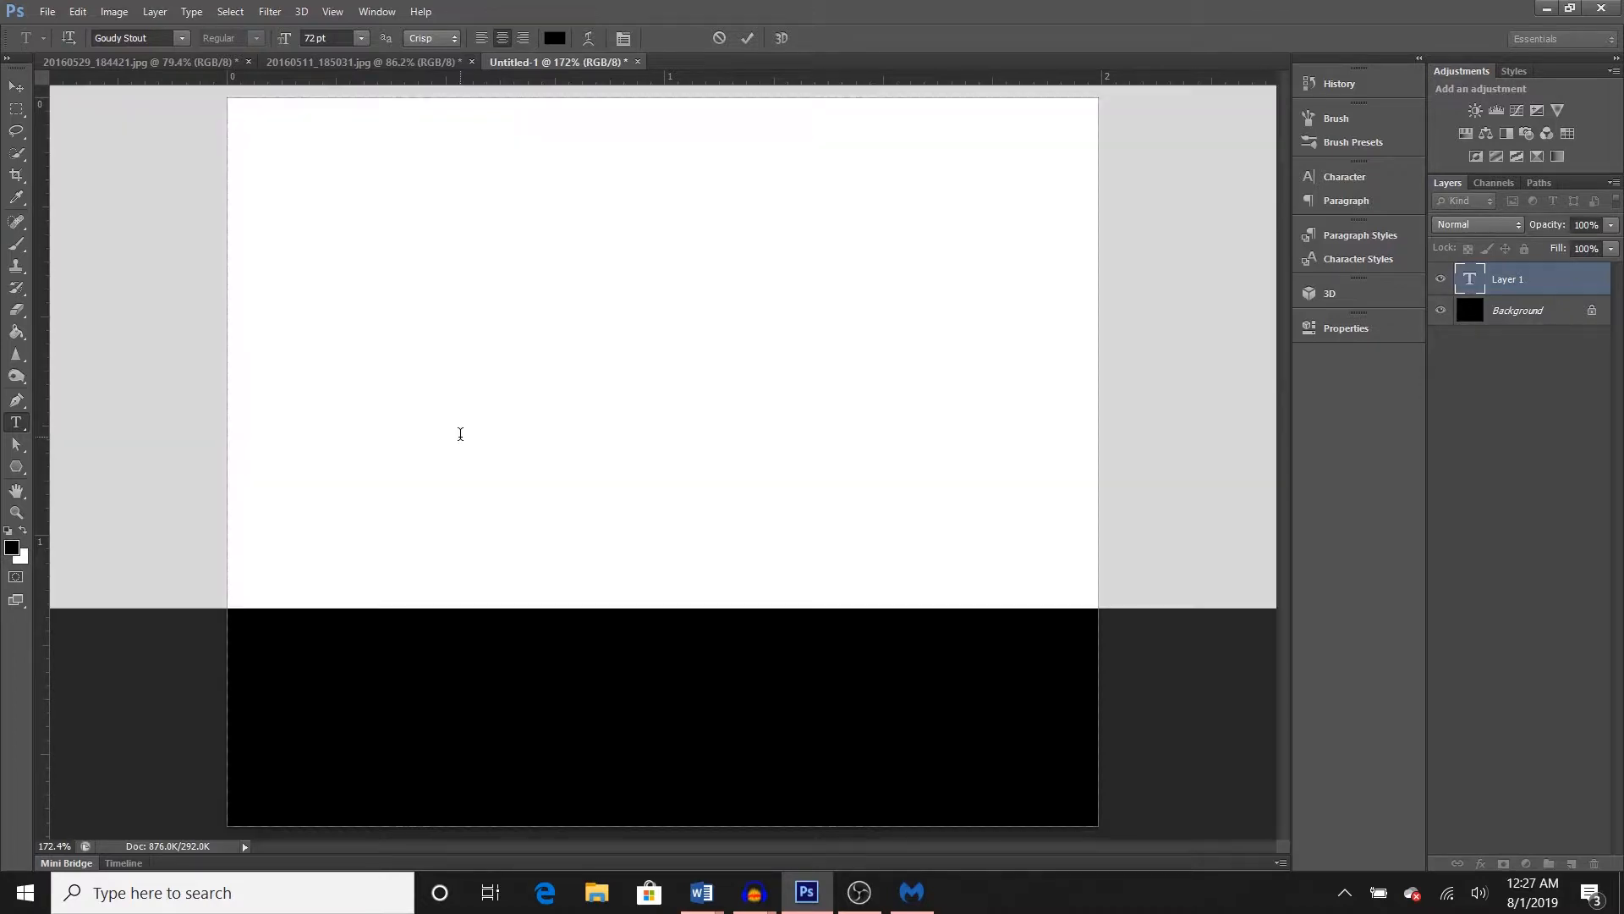
{"action": "left_click", "coordinate": [24, 530]}
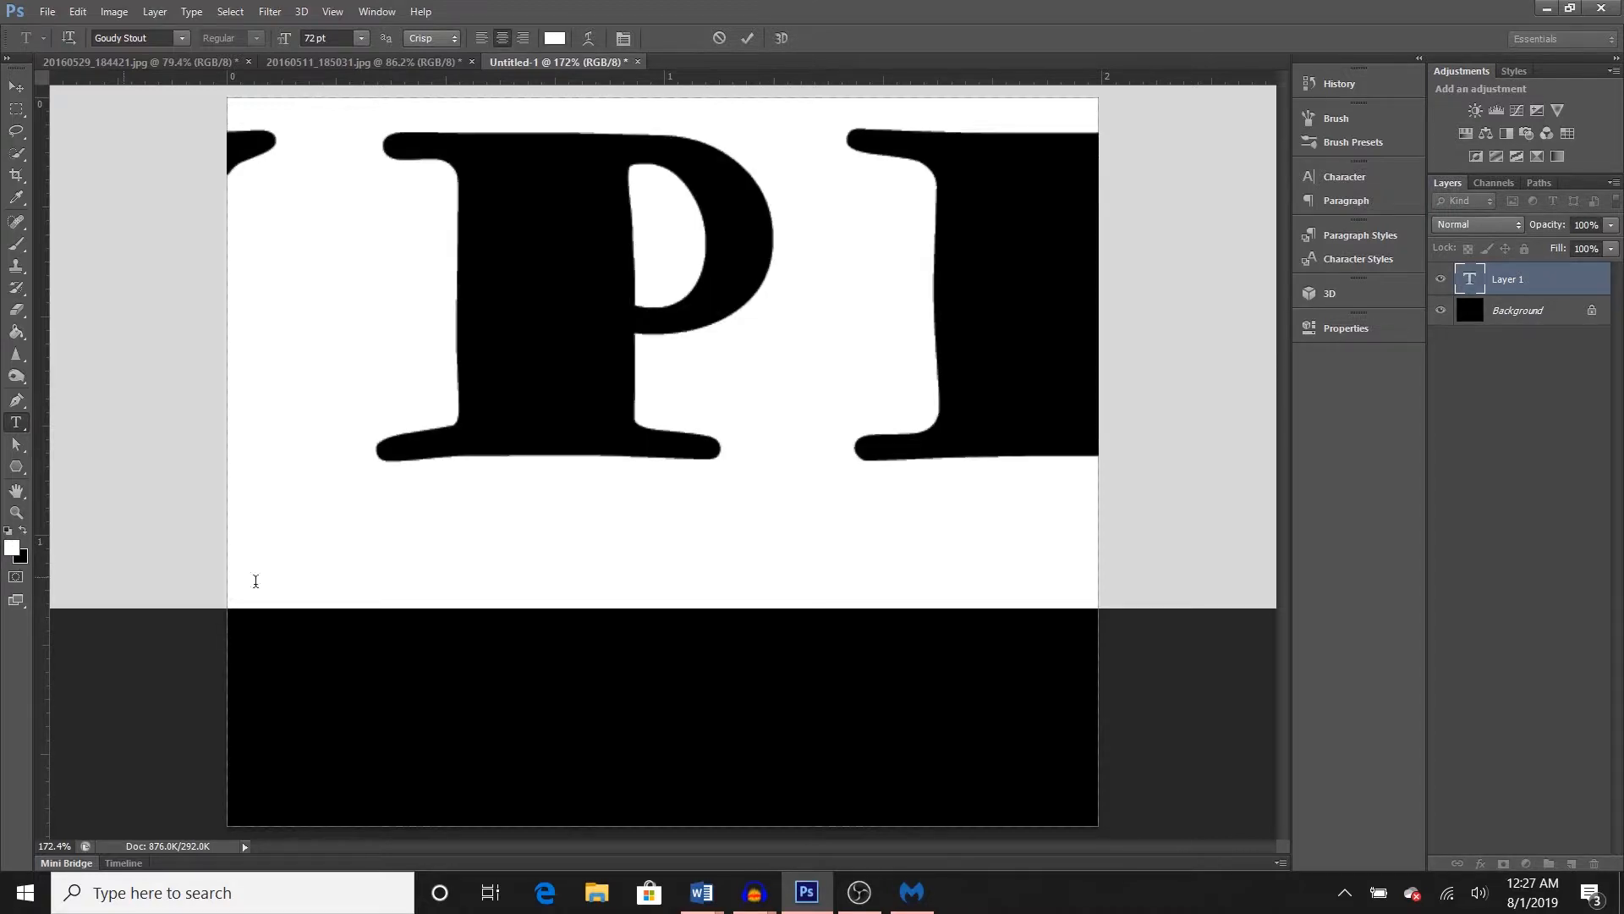
- Set the whole word to 36 pt and move it up across the canvas
{"action": "left_click", "coordinate": [492, 457]}
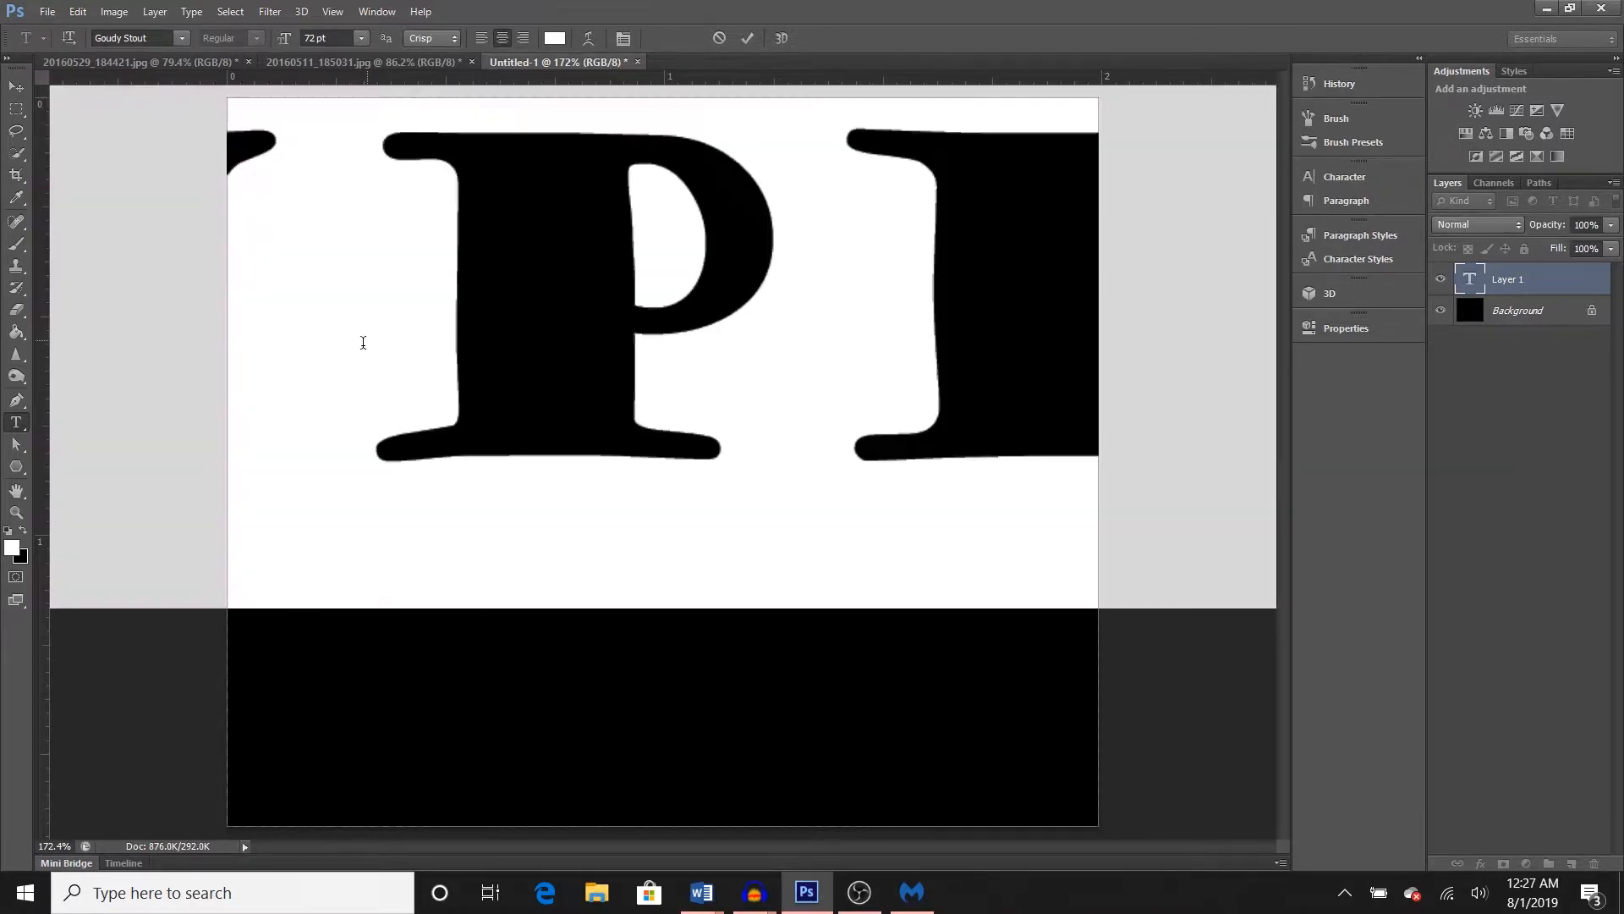
{"action": "key", "text": "ctrl+a"}
{"action": "left_click", "coordinate": [361, 40]}
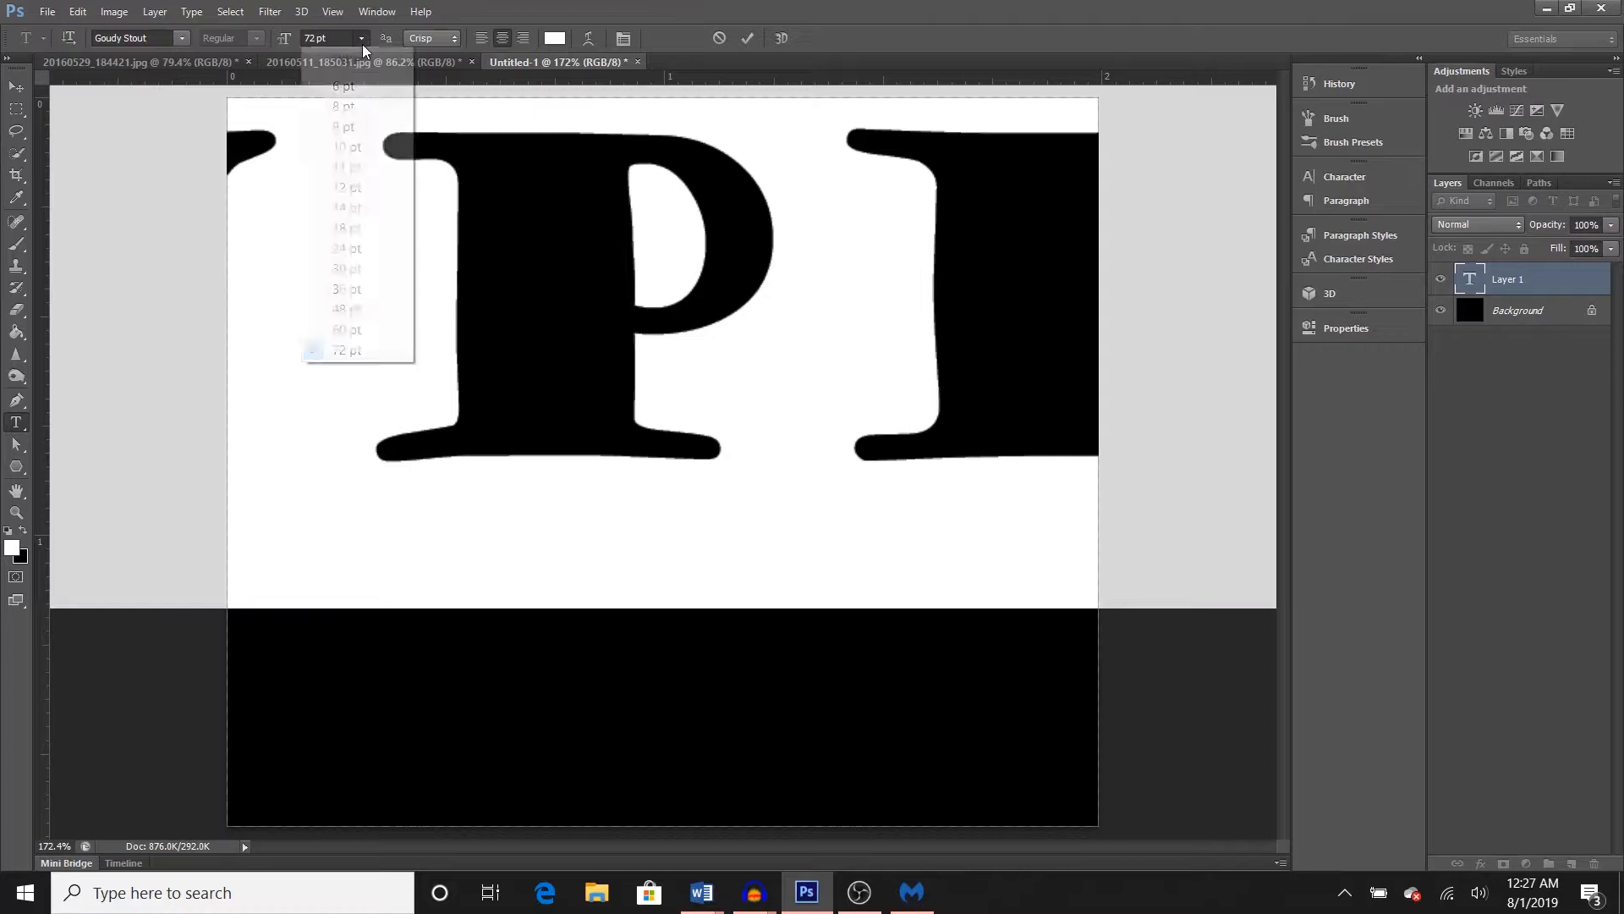
{"action": "left_click", "coordinate": [358, 289]}
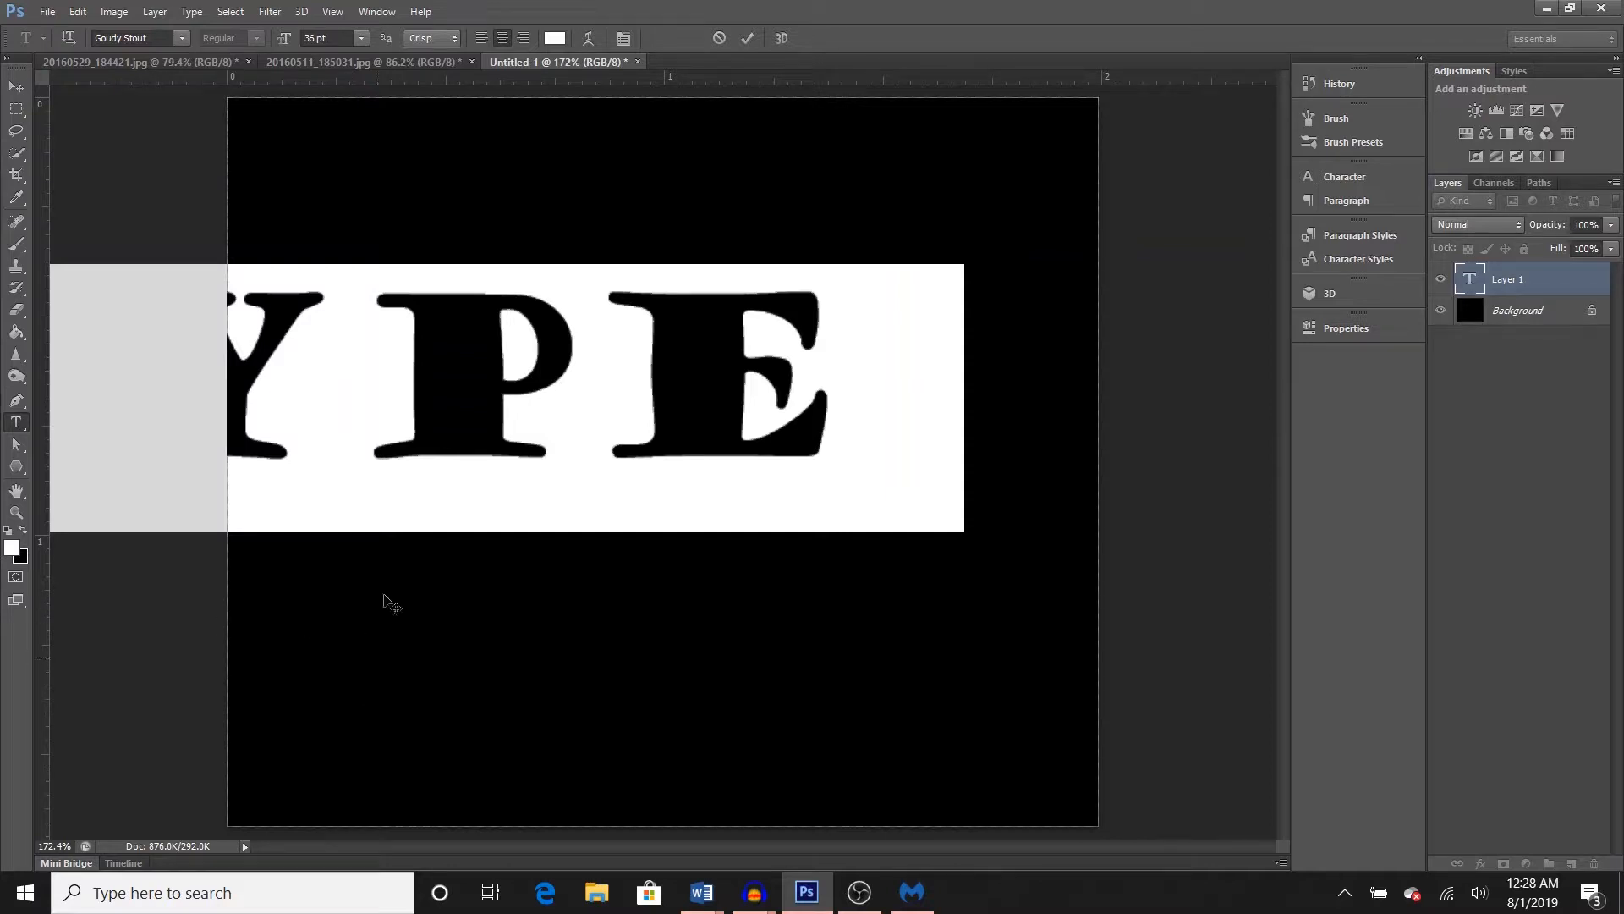
{"action": "left_click_drag", "start_coordinate": [285, 645], "coordinate": [574, 530]}
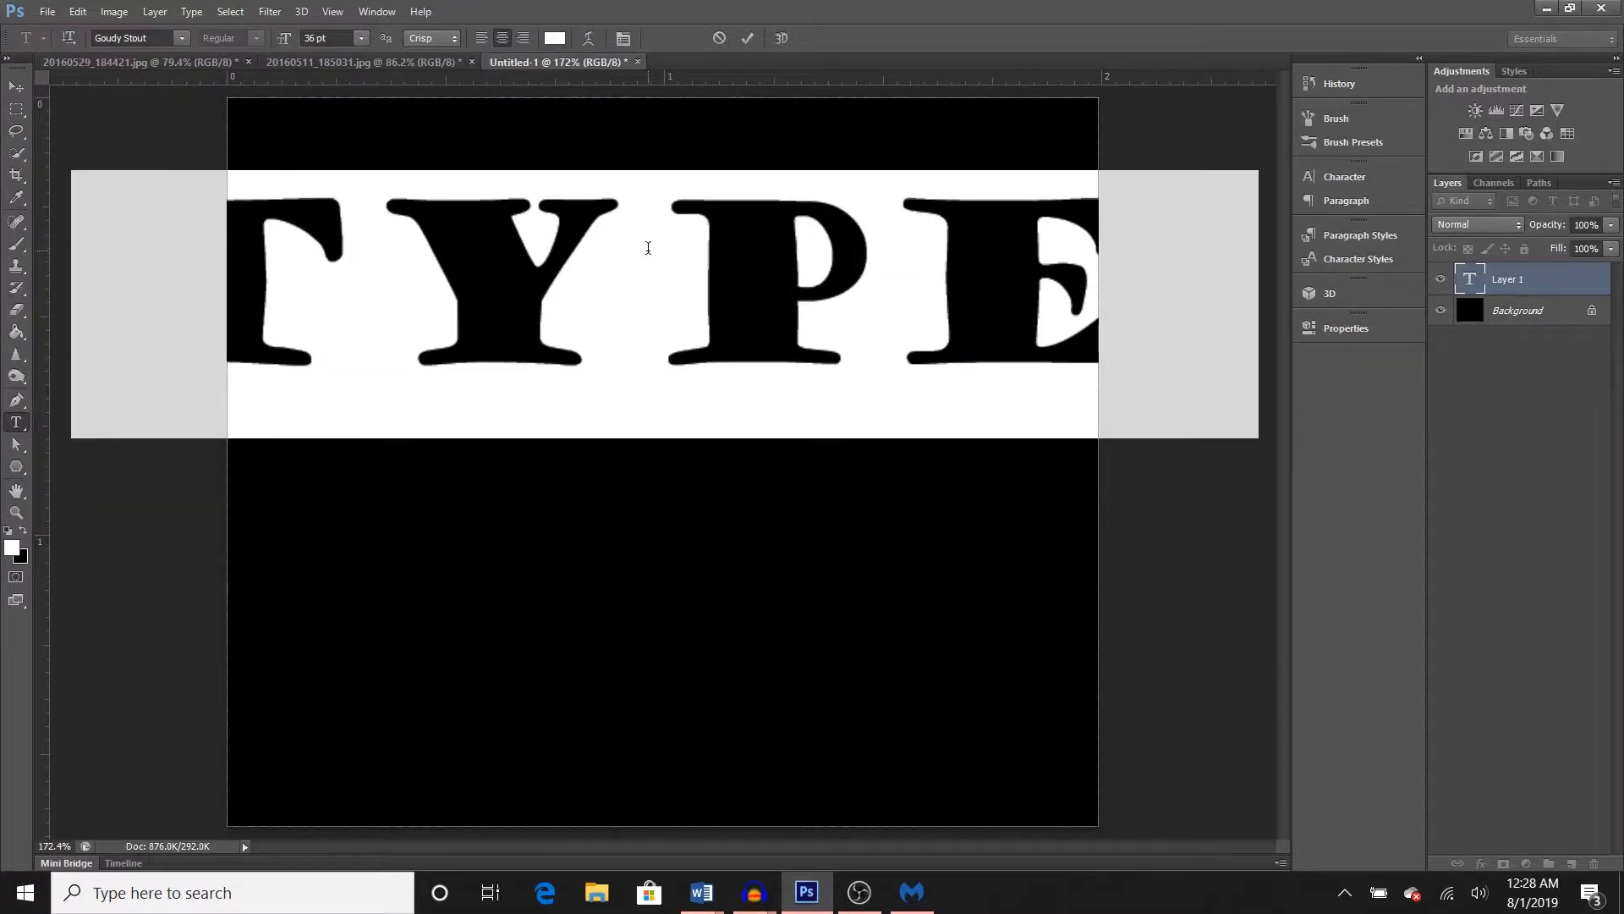
- Set the word's size to 18 pt and move it near the upper edge of the canvas
{"action": "left_click", "coordinate": [360, 38]}
{"action": "left_click", "coordinate": [359, 247]}
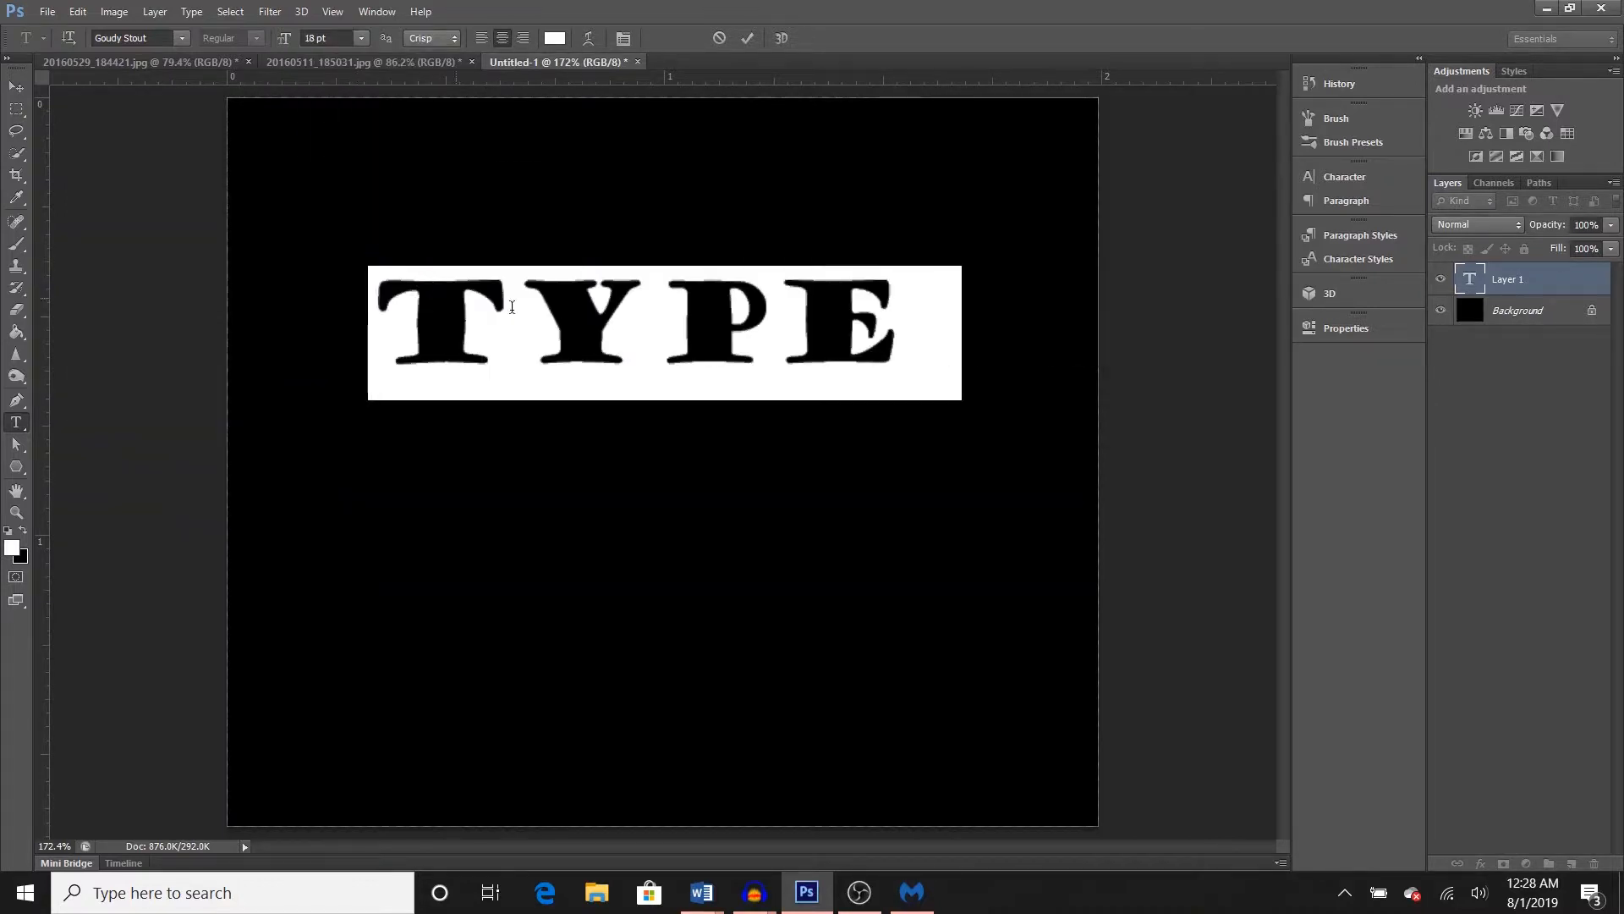
{"action": "left_click_drag", "start_coordinate": [581, 500], "coordinate": [504, 391]}
{"action": "left_click", "coordinate": [432, 250]}
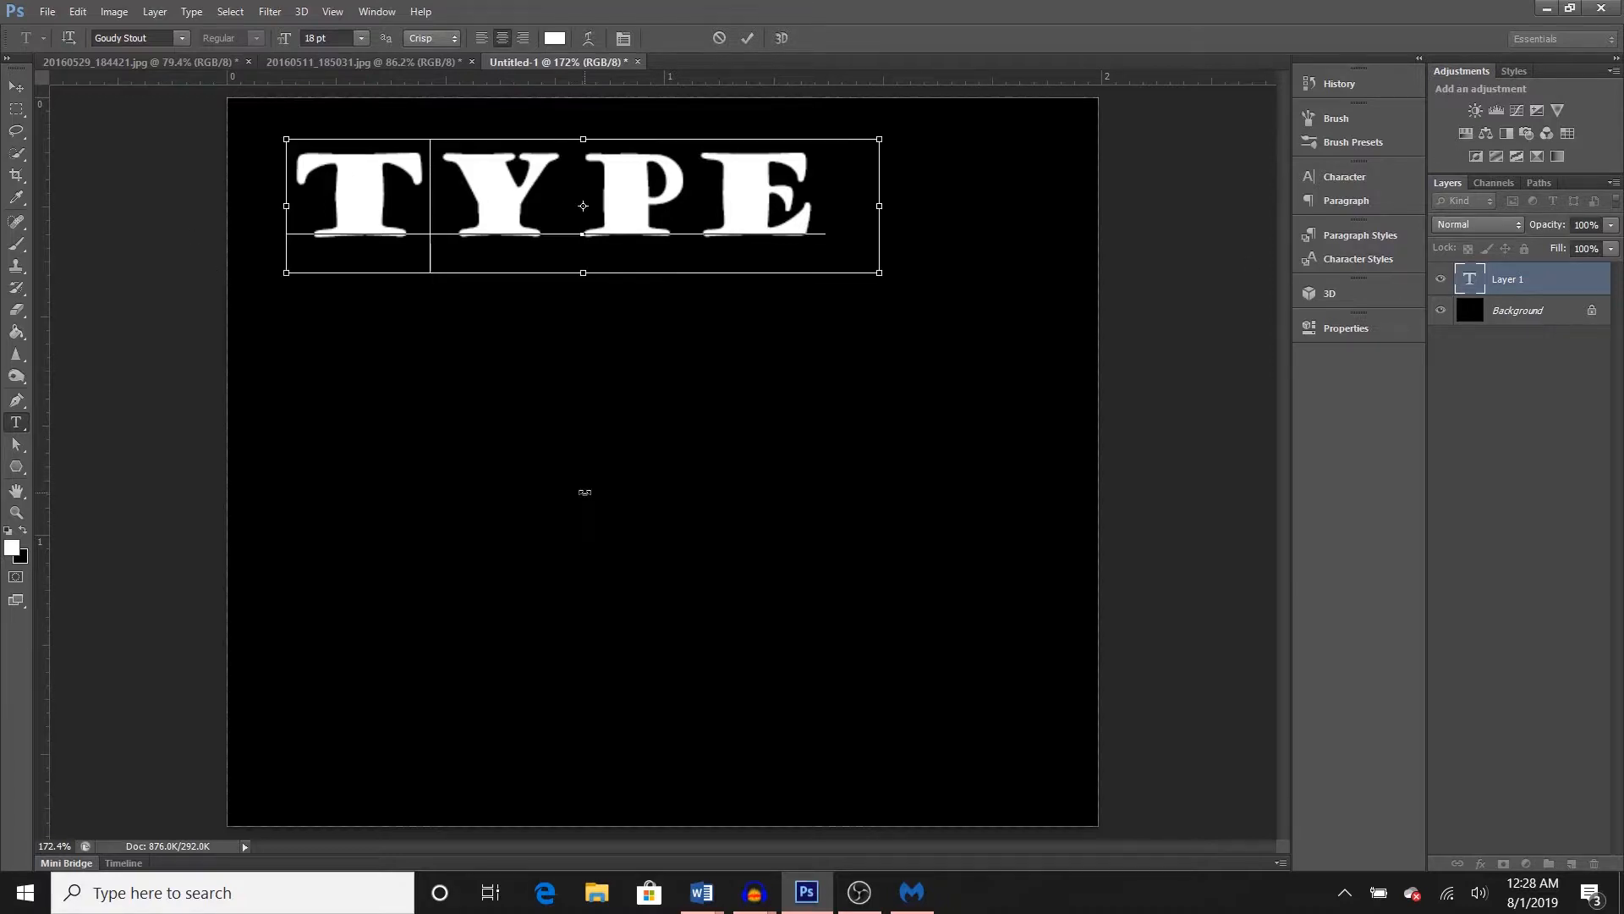
- Extend the text line so it reads "type type type type"
{"action": "key", "text": "ctrl+minus"}
{"action": "key", "text": "ctrl+minus"}
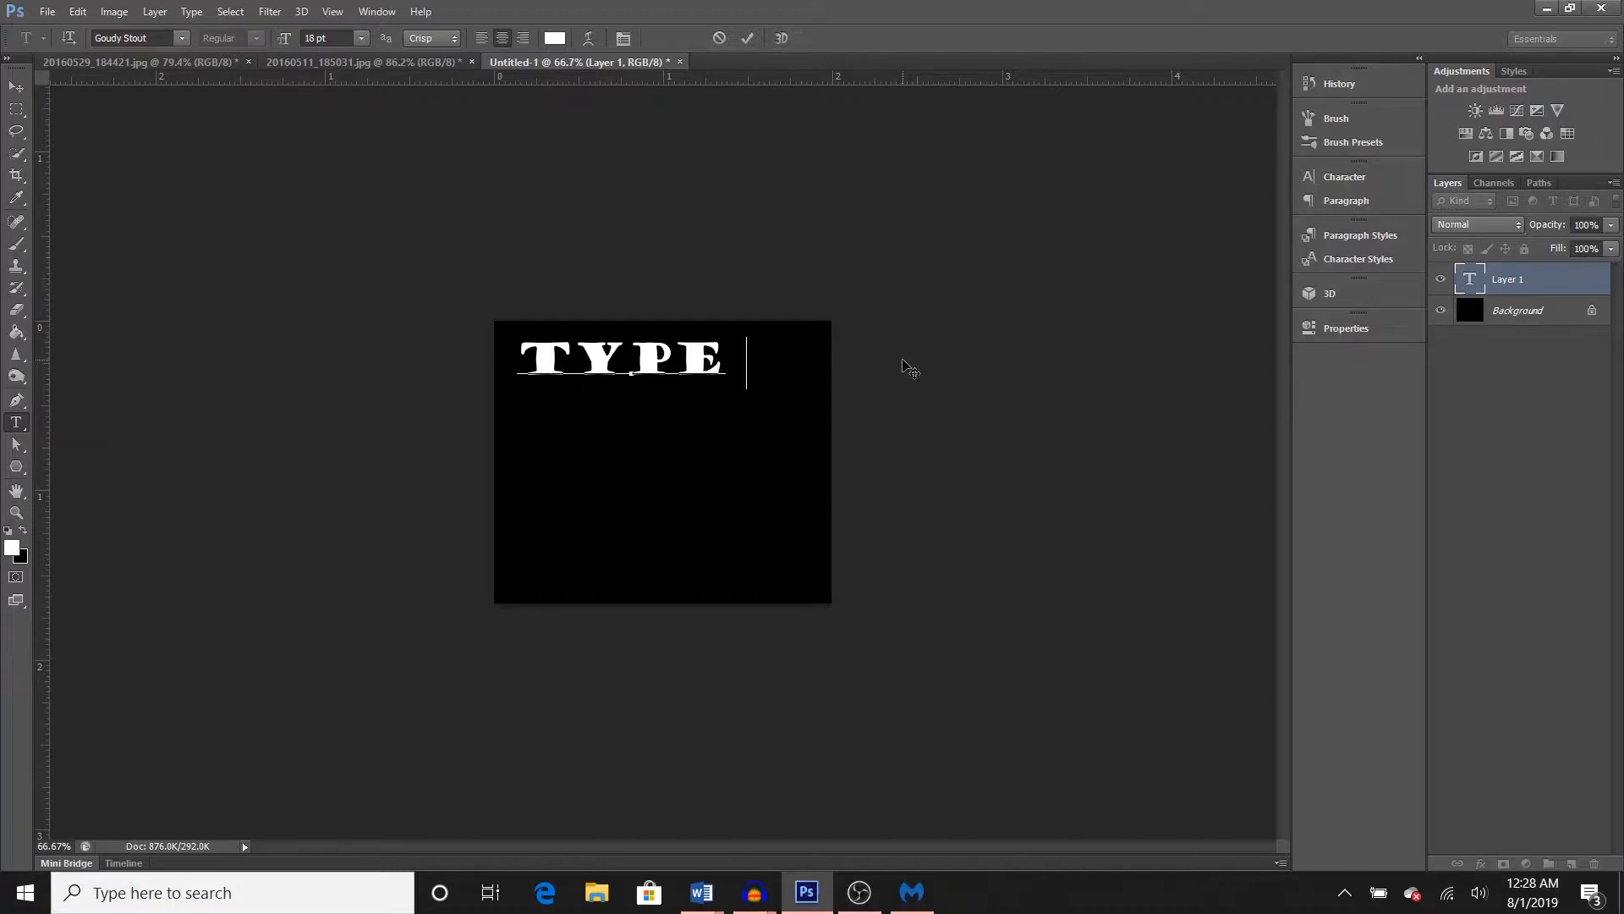
{"action": "type", "text": "TYPE"}
{"action": "key", "text": "BackSpace"}
{"action": "type", "text": "pe type"}
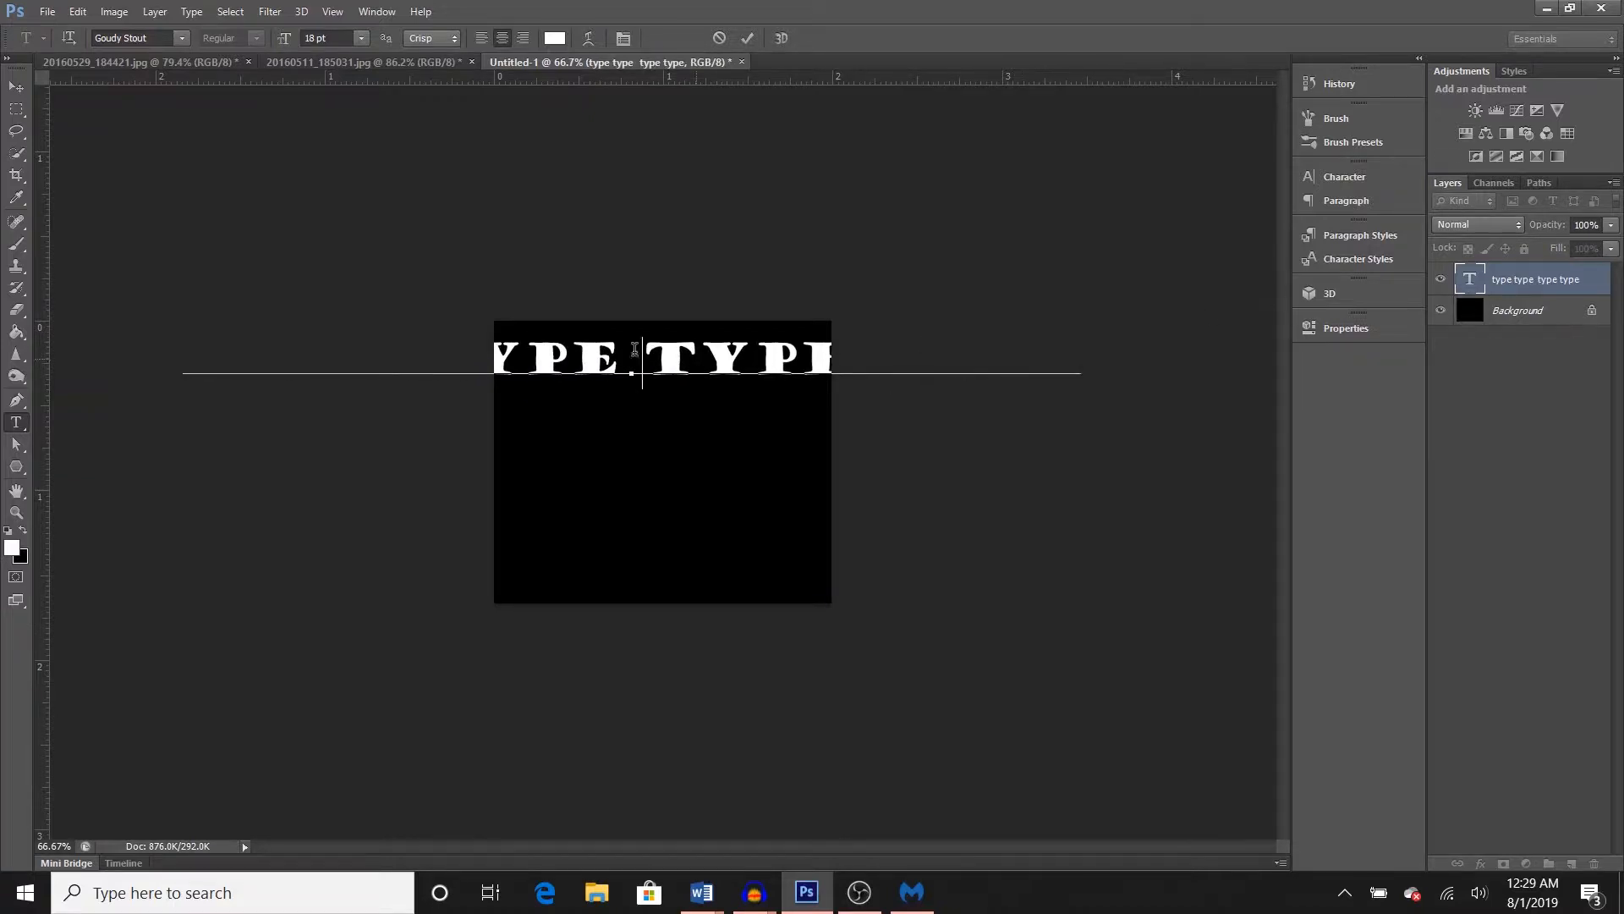
- Commit the text line and convert its layer to paragraph text
{"action": "left_click", "coordinate": [1520, 280]}
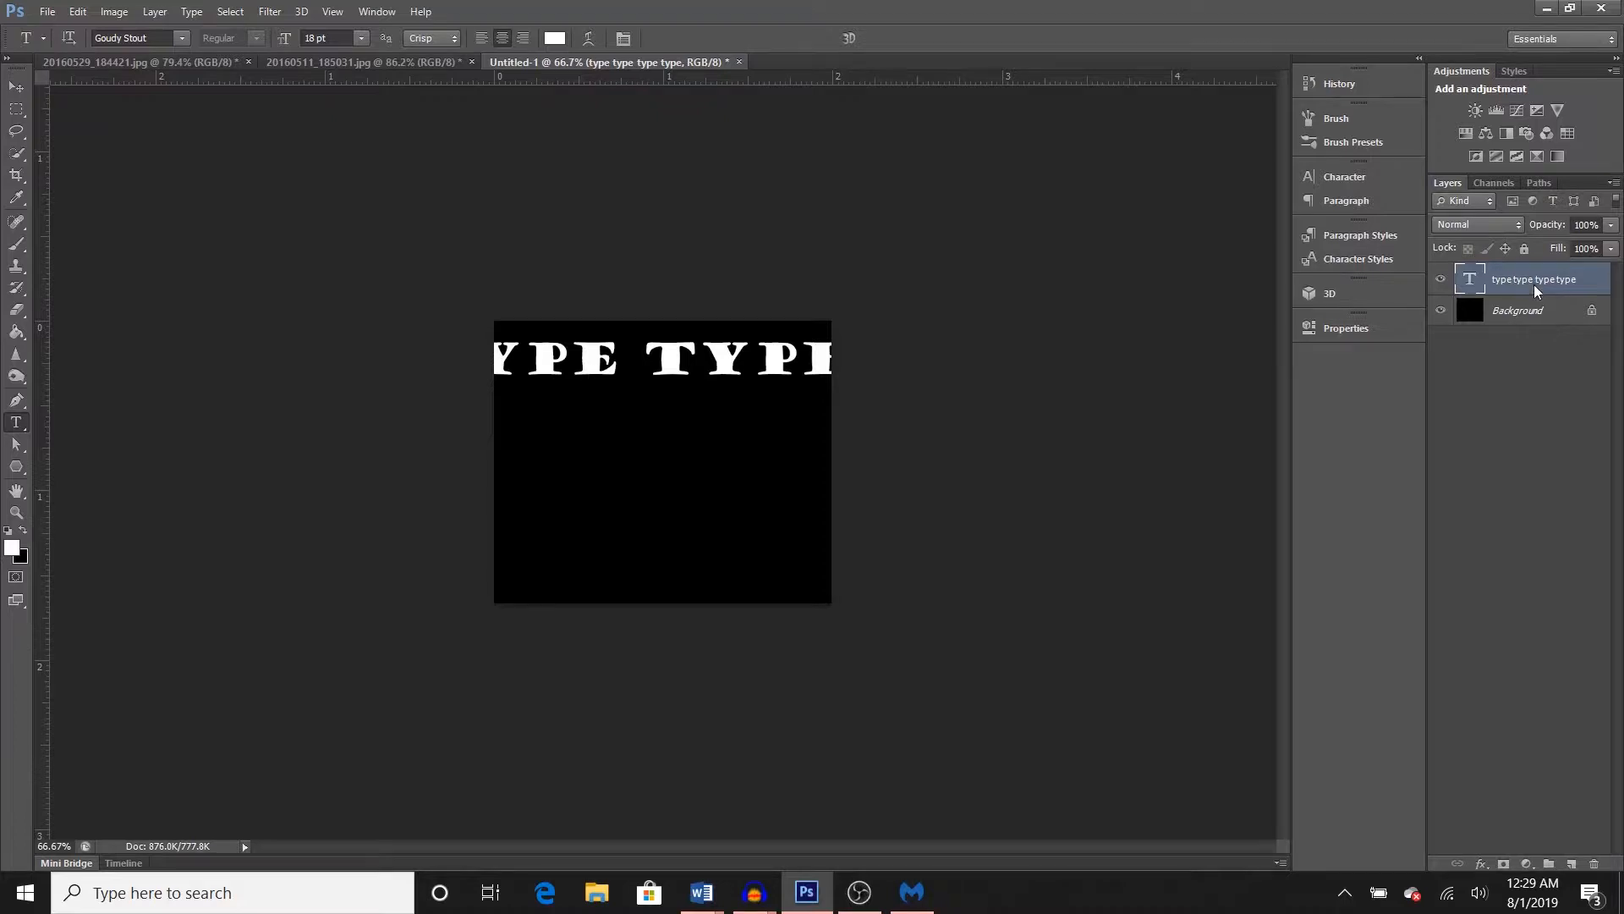
{"action": "right_click", "coordinate": [1534, 287]}
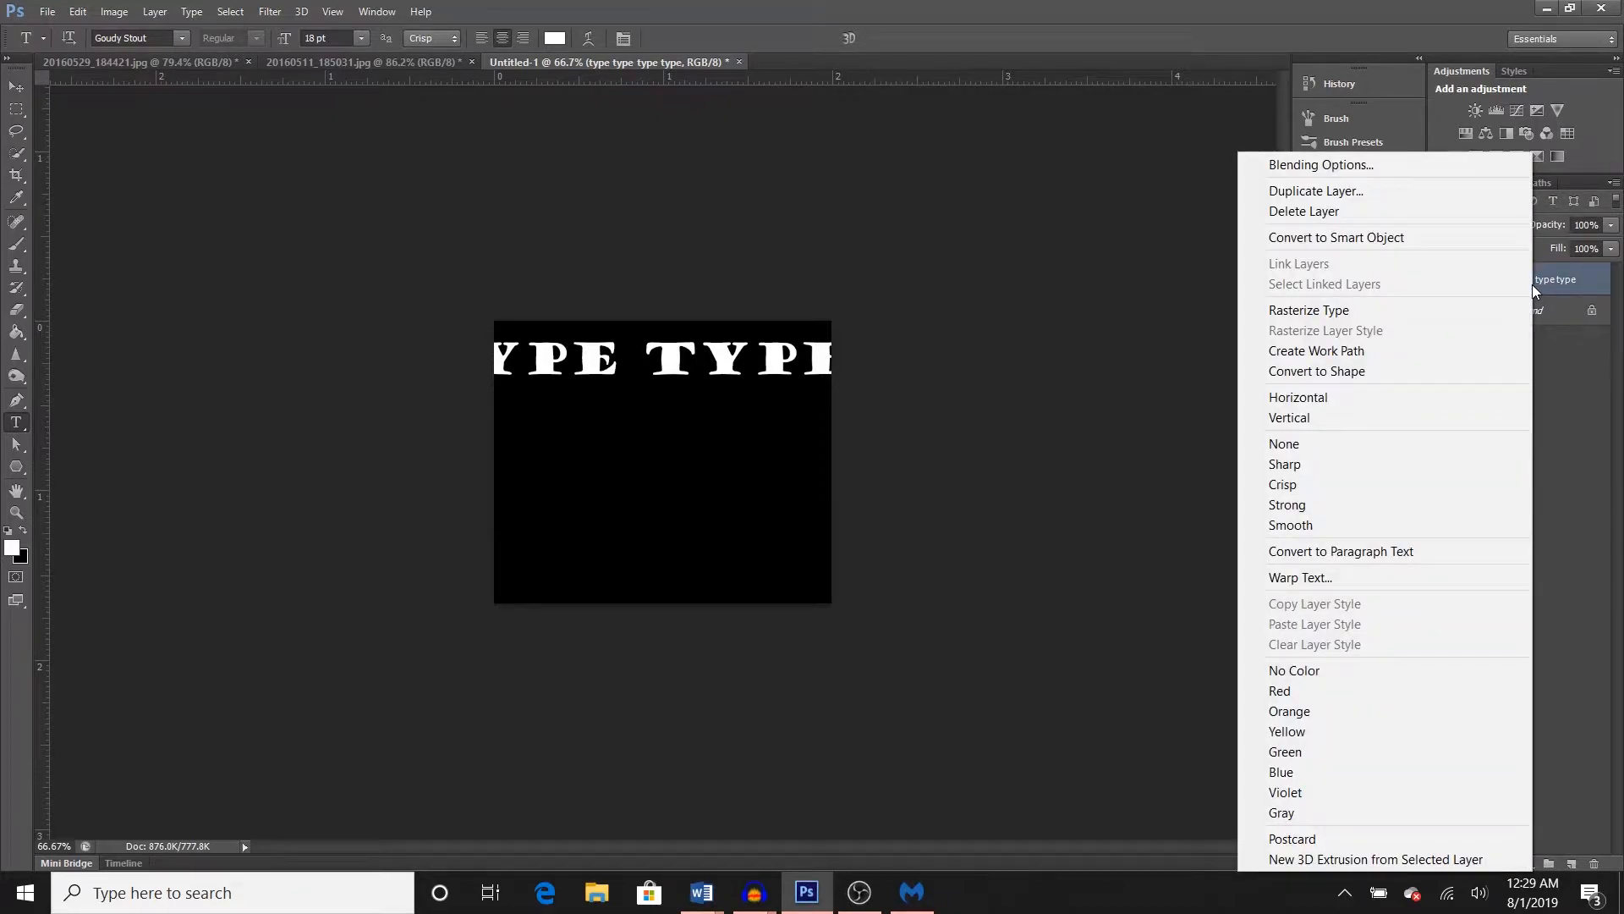
{"action": "left_click", "coordinate": [1372, 554]}
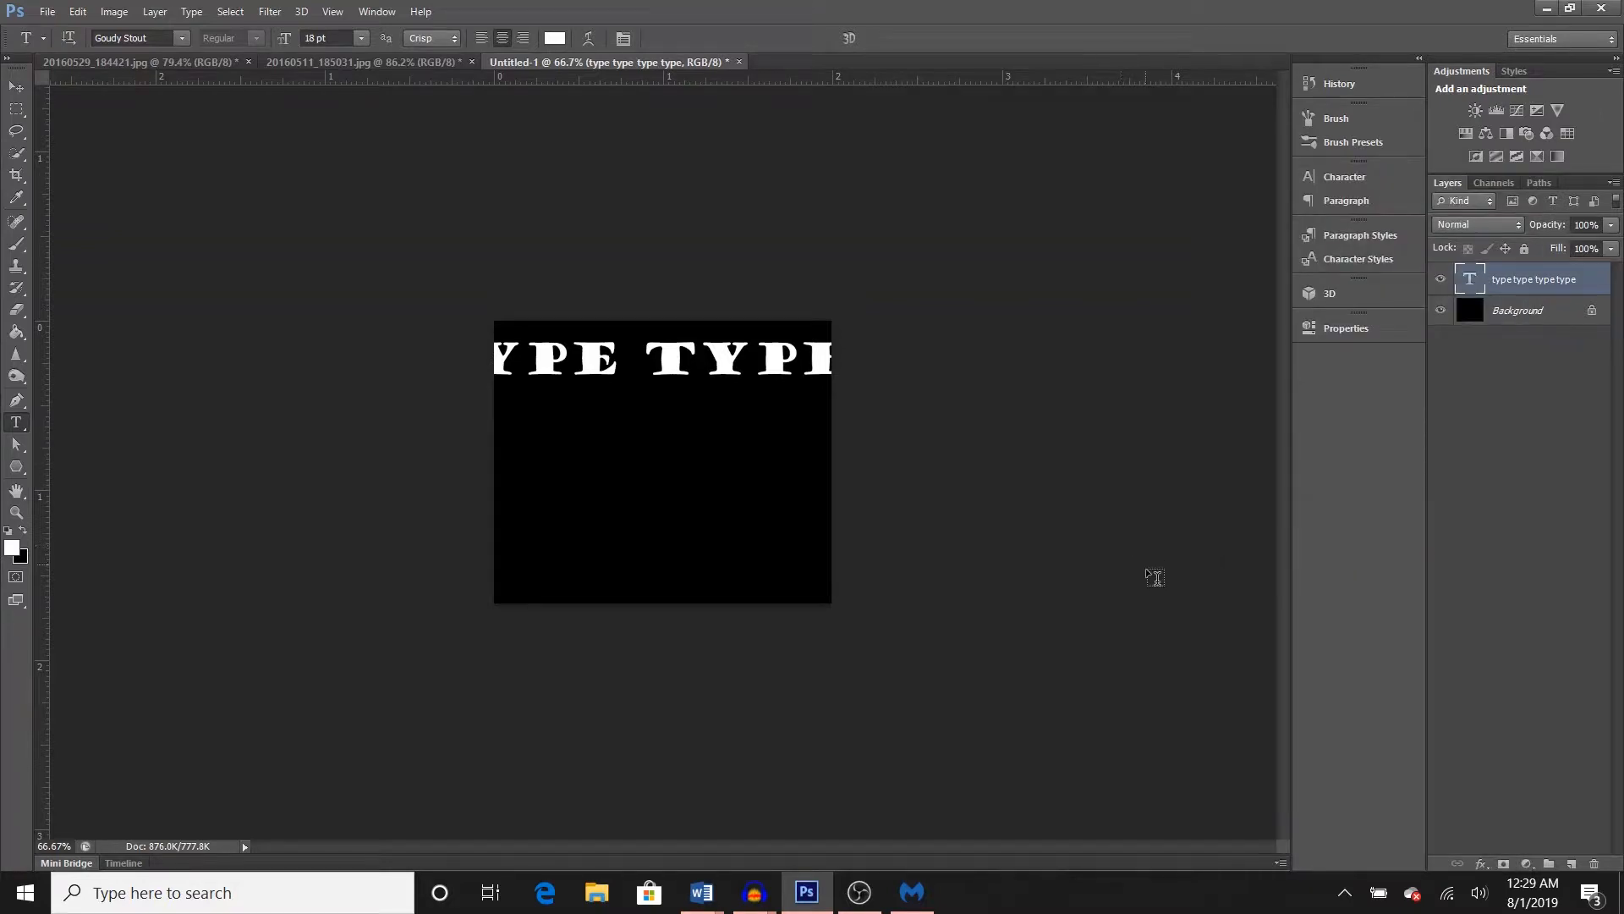
- Resize the paragraph text box so the four words stack on separate lines, and centre the block horizontally on the canvas
{"action": "left_click", "coordinate": [695, 364]}
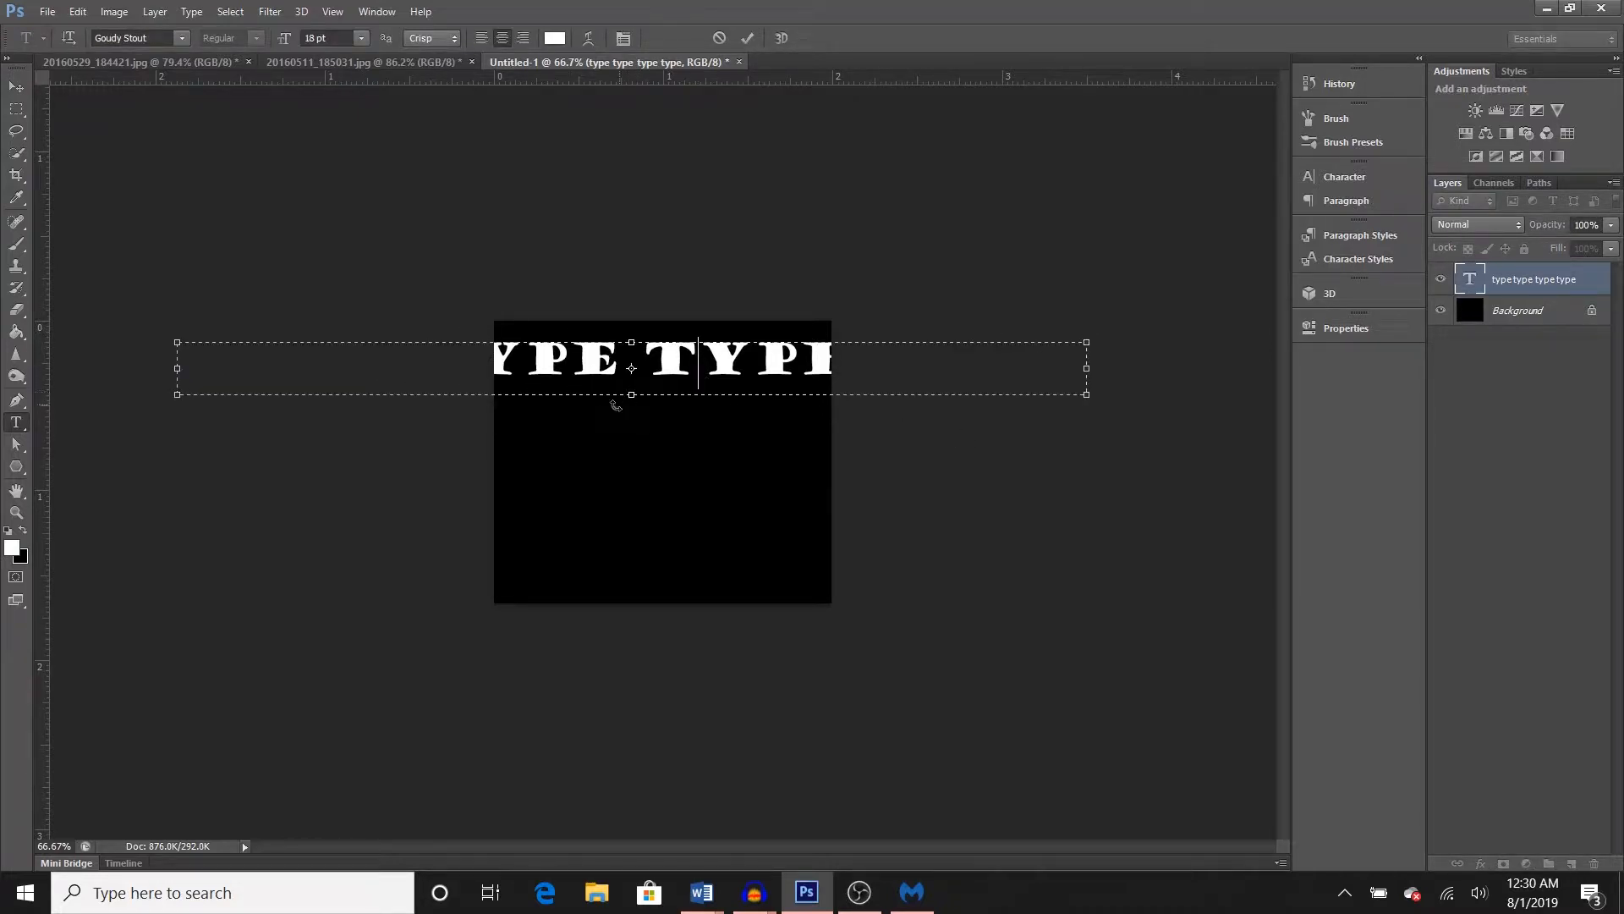
{"action": "left_click_drag", "start_coordinate": [632, 395], "coordinate": [632, 570]}
{"action": "left_click_drag", "start_coordinate": [179, 570], "coordinate": [736, 548]}
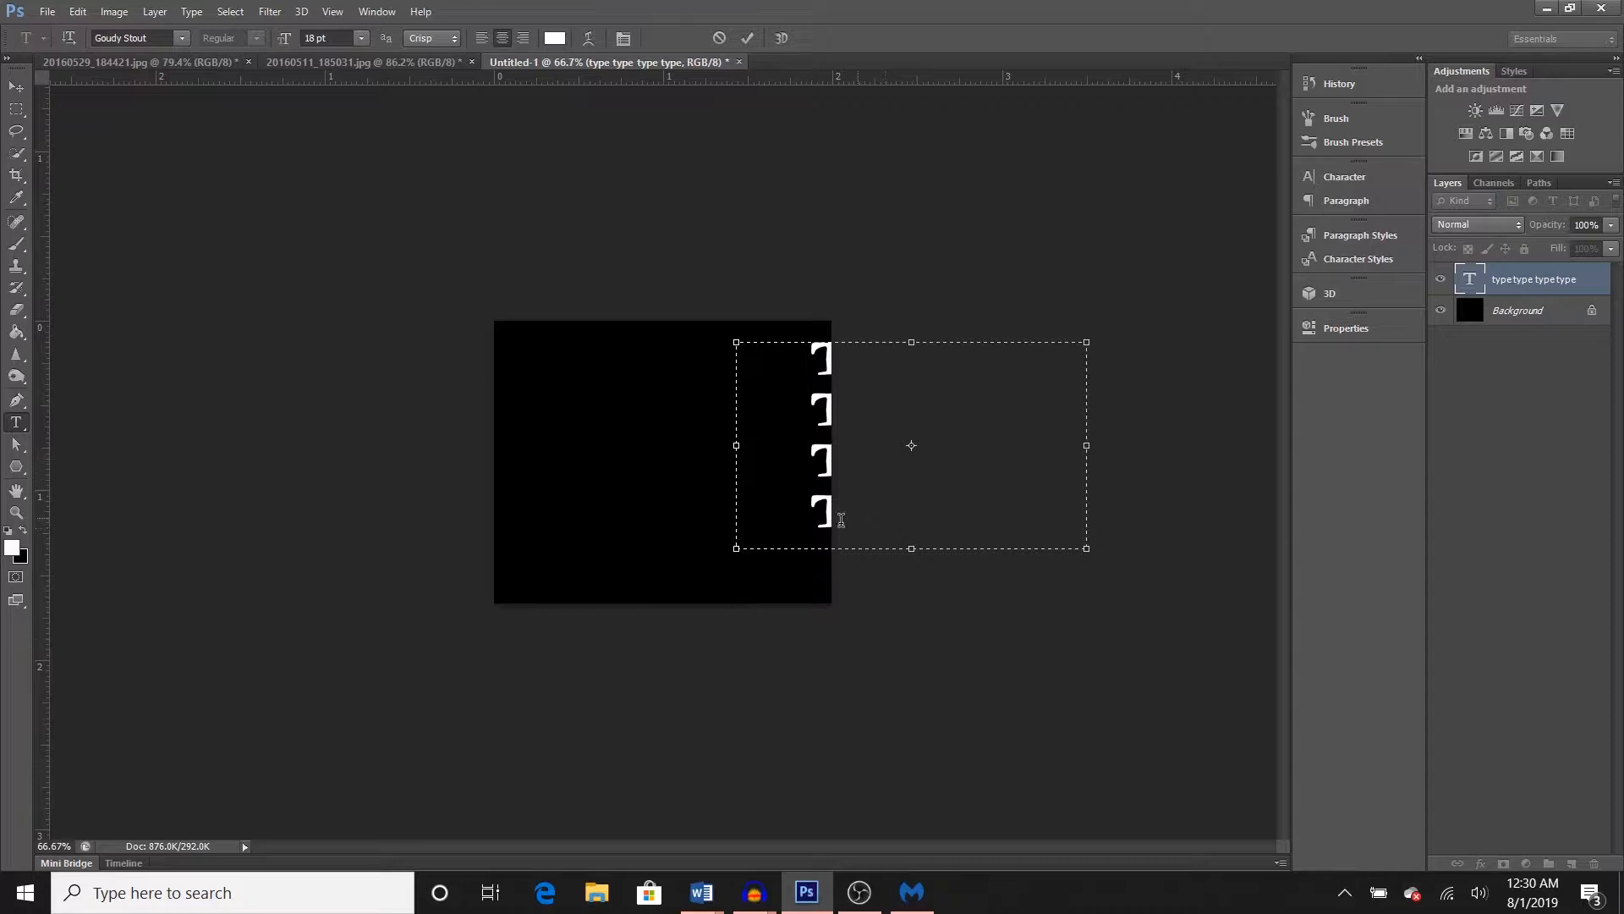
{"action": "left_click_drag", "start_coordinate": [878, 624], "coordinate": [633, 624]}
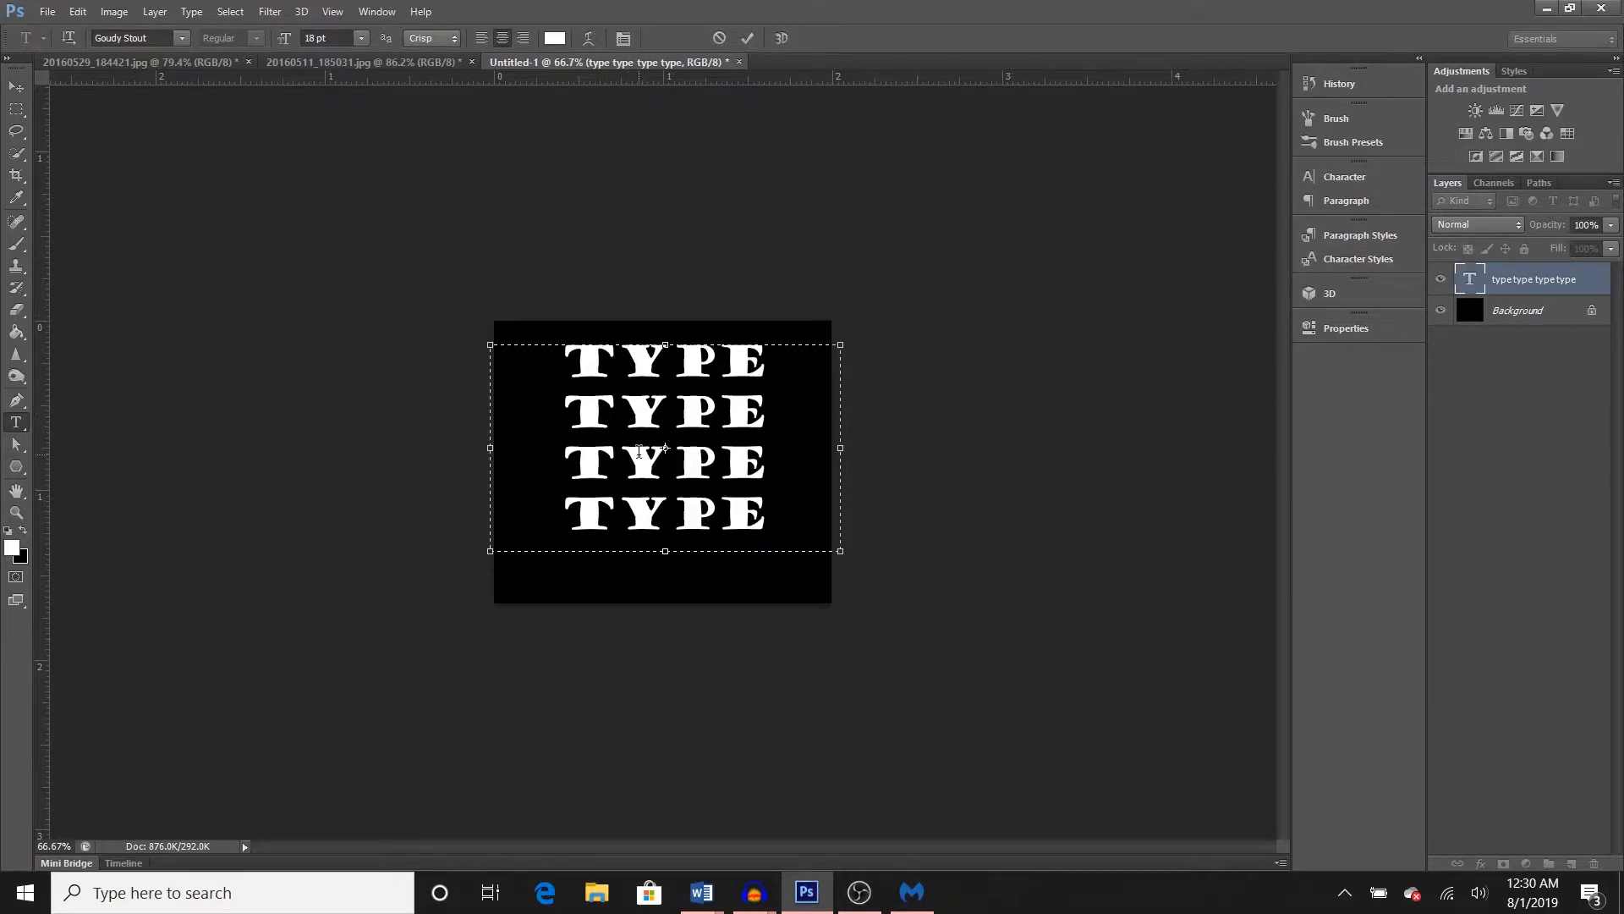
{"action": "key", "text": "ctrl"}
{"action": "key", "text": "ctrl+Return"}
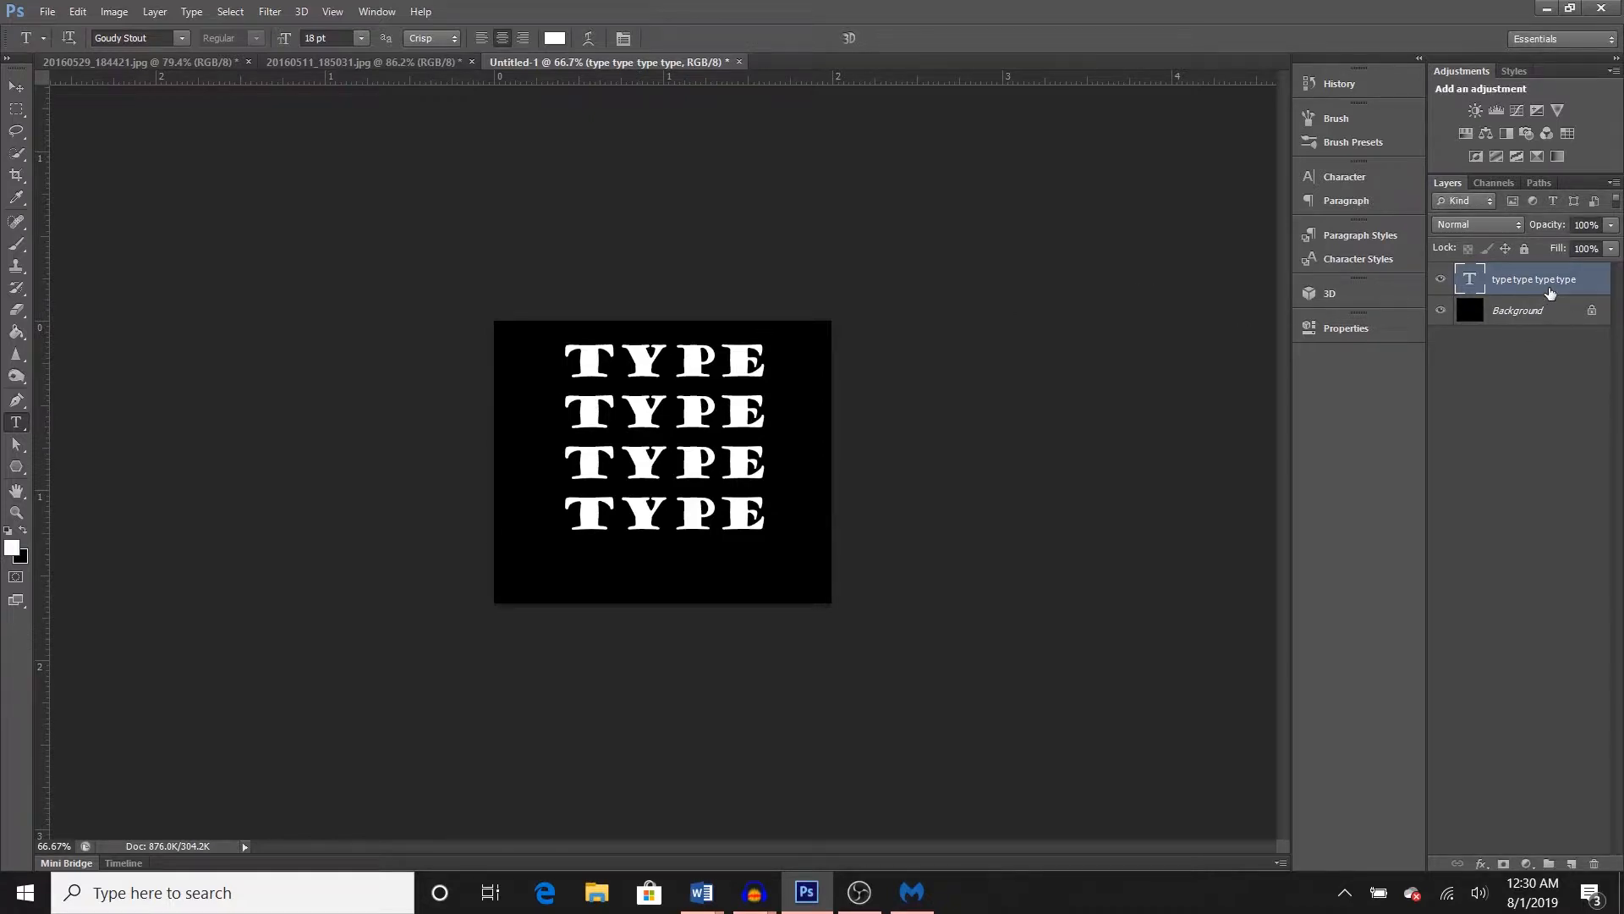
{"action": "left_click", "coordinate": [599, 657]}
{"action": "key", "text": "Escape"}
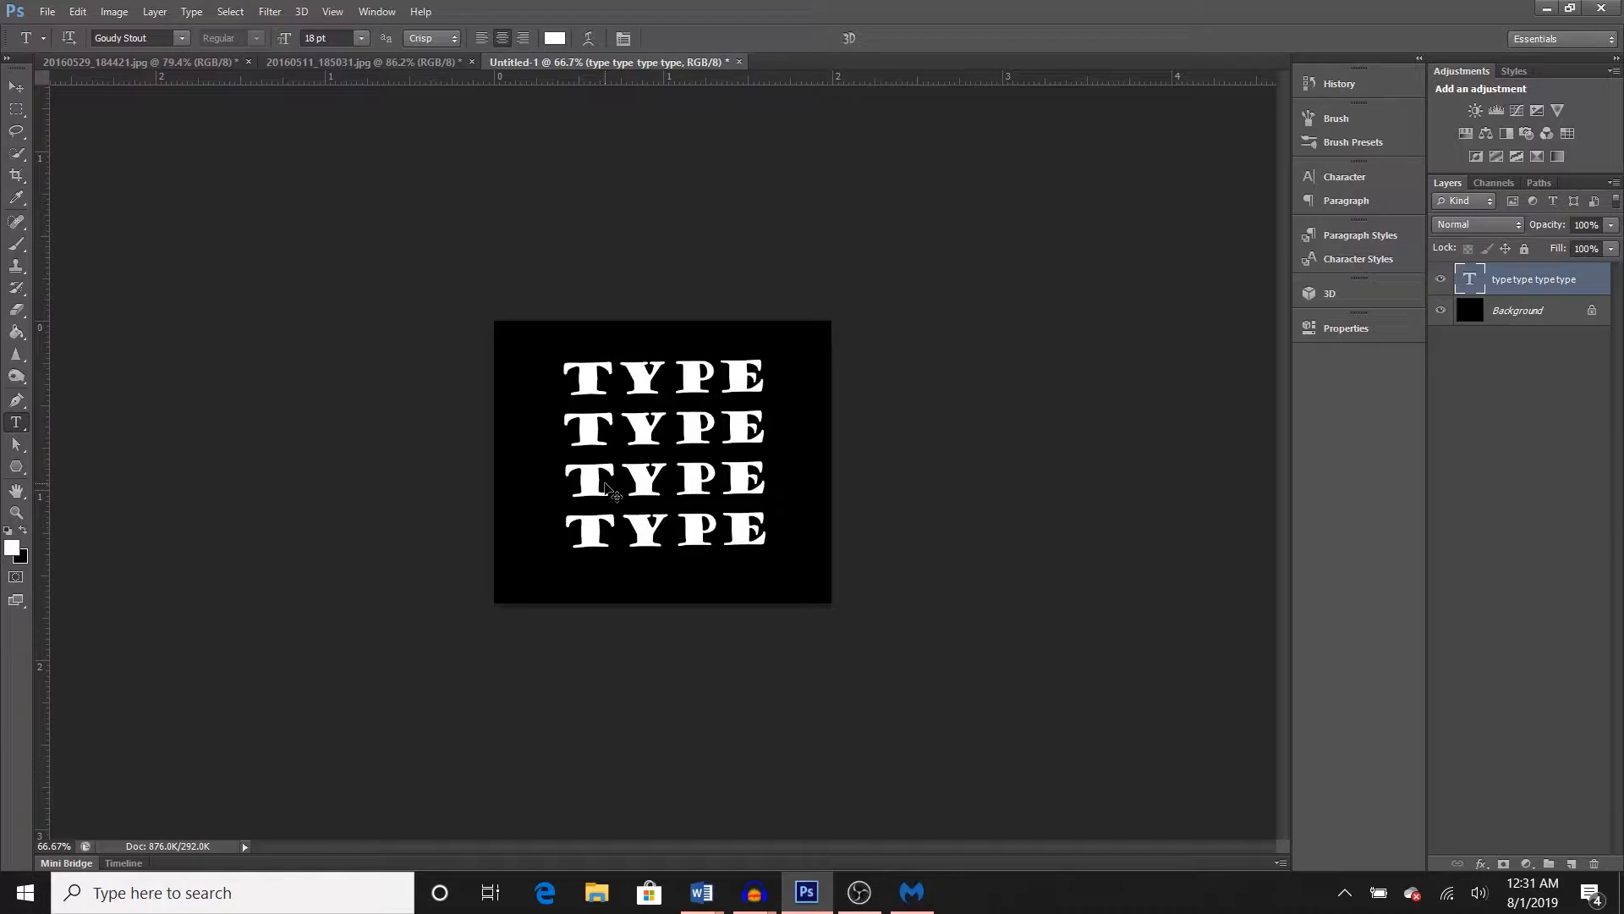
- Try rotating and scaling the four-line text block with Free Transform, and discard the transformation
{"action": "key", "text": "ctrl+t"}
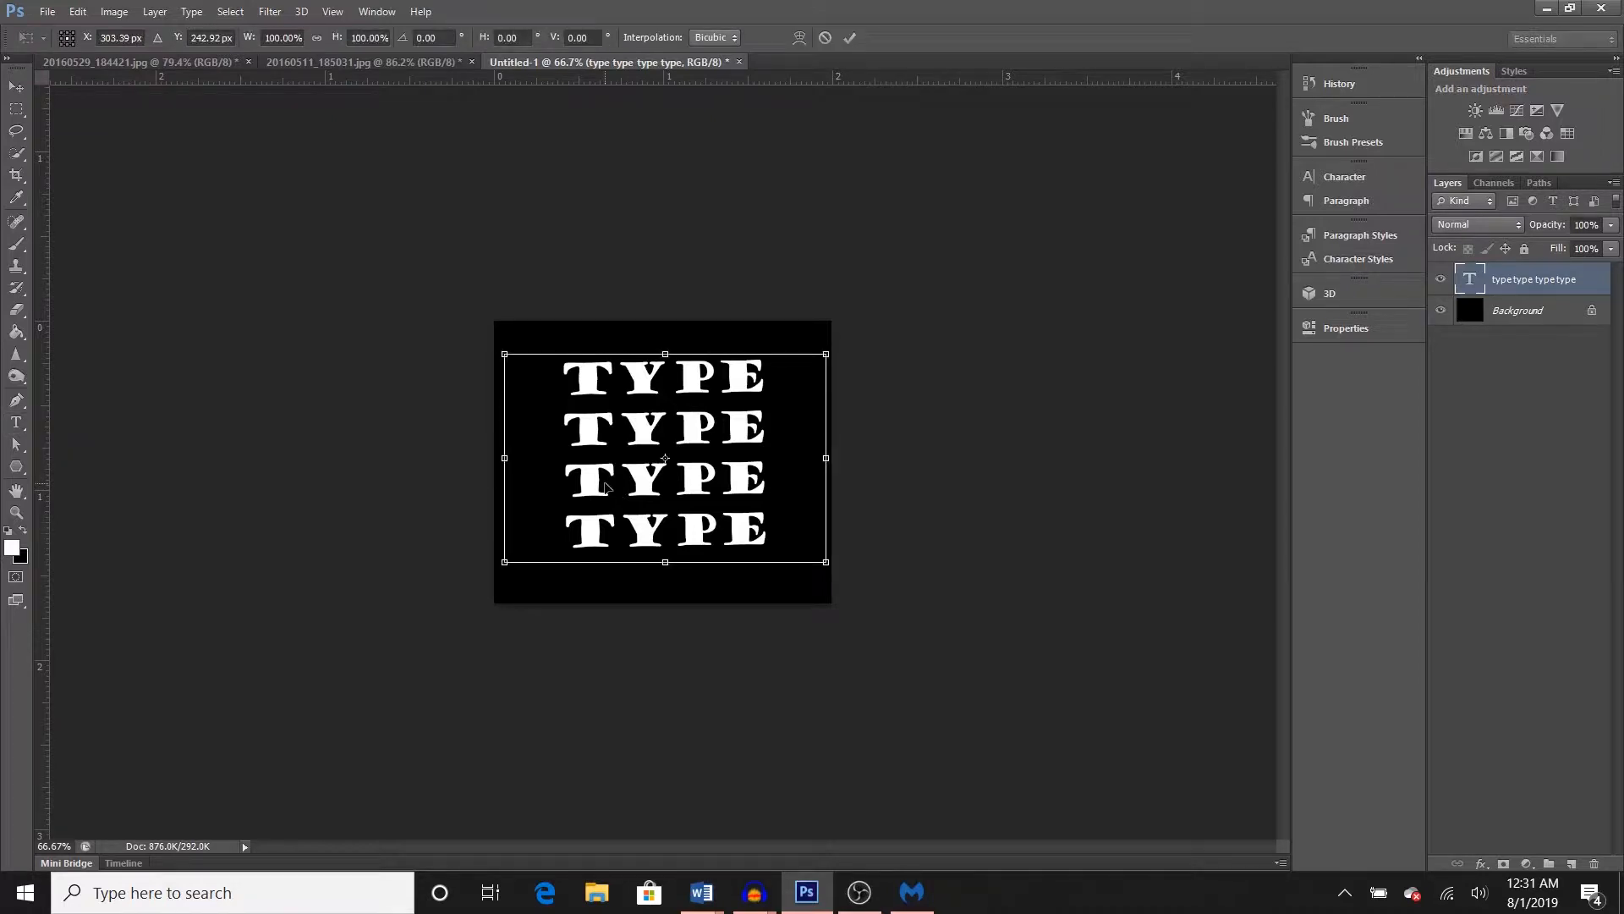
{"action": "left_click_drag", "start_coordinate": [472, 350], "coordinate": [542, 338]}
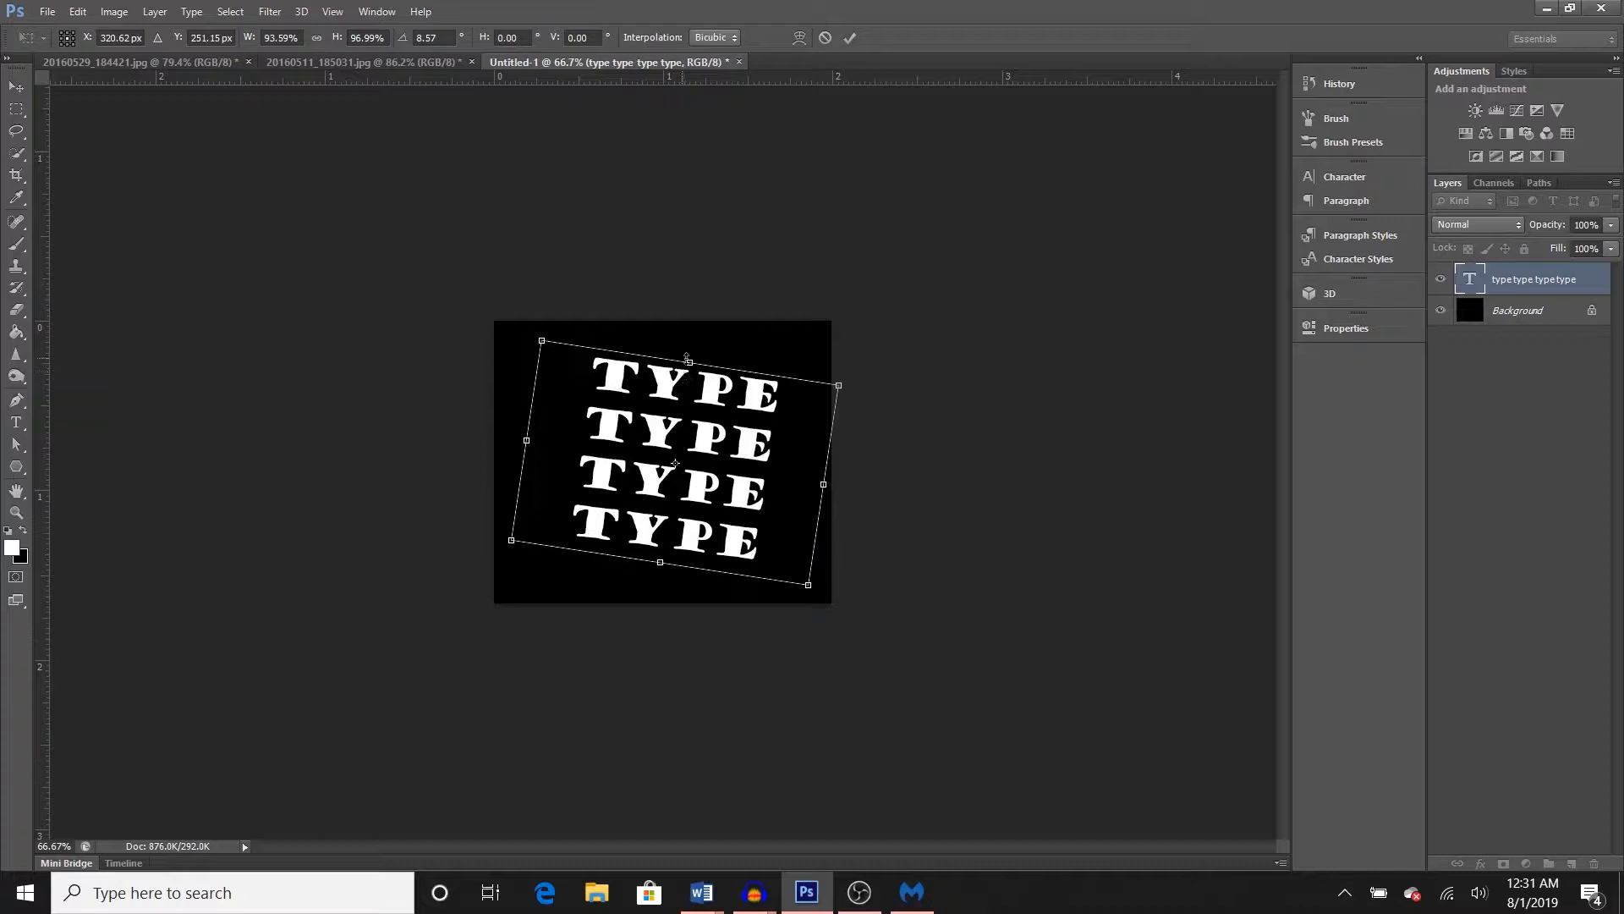
{"action": "mouse_move", "coordinate": [690, 350]}
{"action": "left_mouse_down"}
{"action": "mouse_move", "coordinate": [702, 296]}
{"action": "mouse_move", "coordinate": [708, 374]}
{"action": "left_mouse_up"}
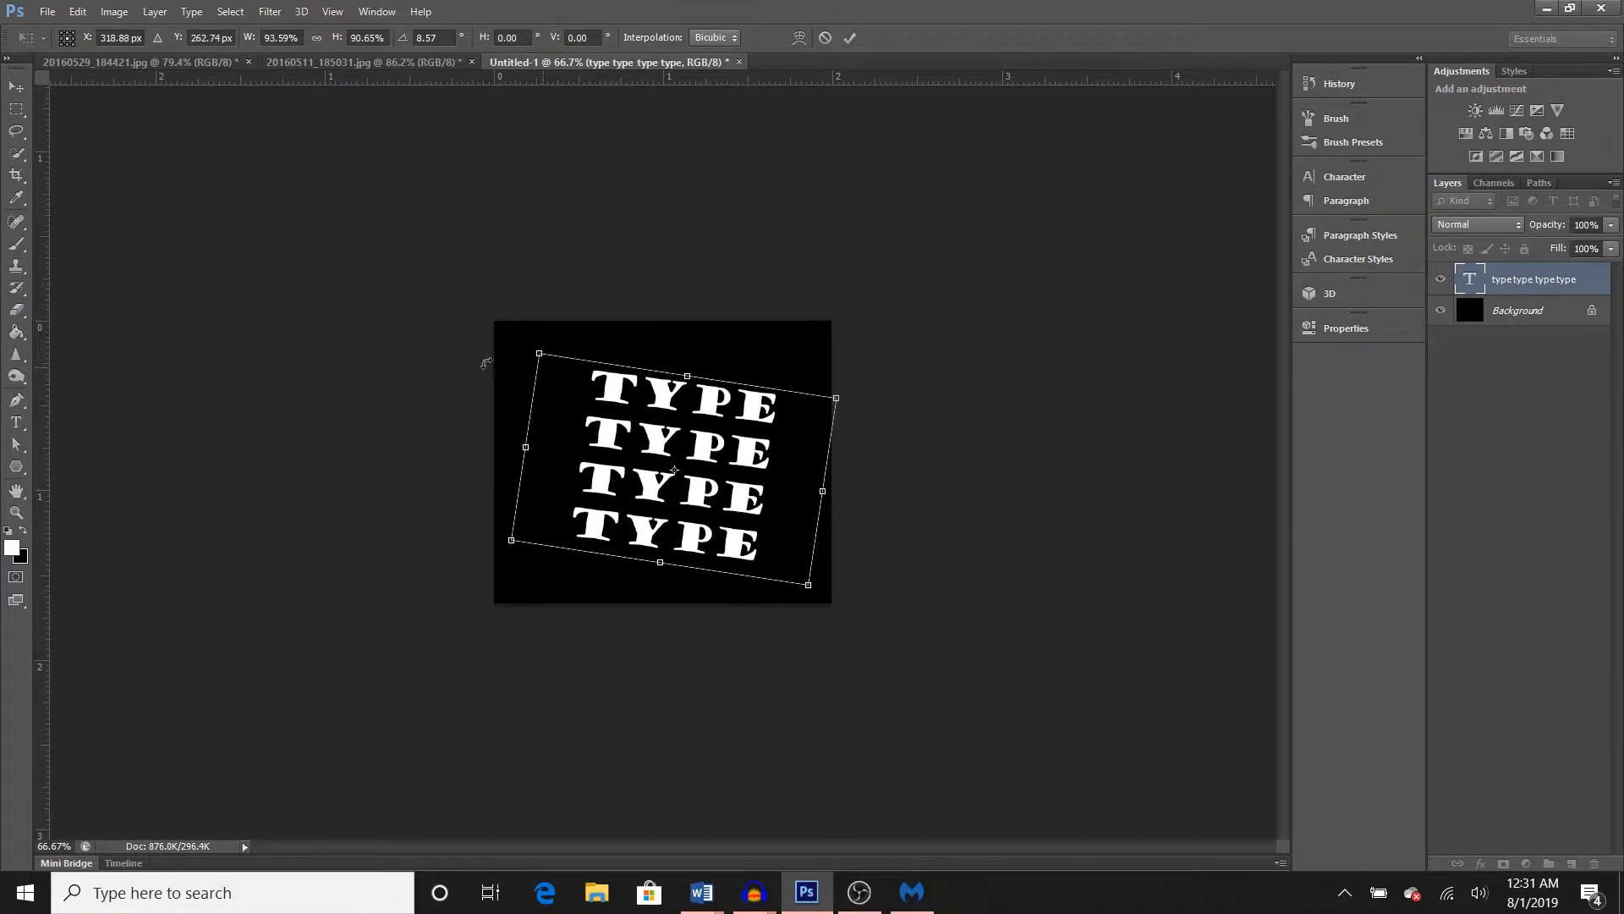
{"action": "left_click_drag", "start_coordinate": [539, 352], "coordinate": [507, 335]}
{"action": "key", "text": "Escape"}
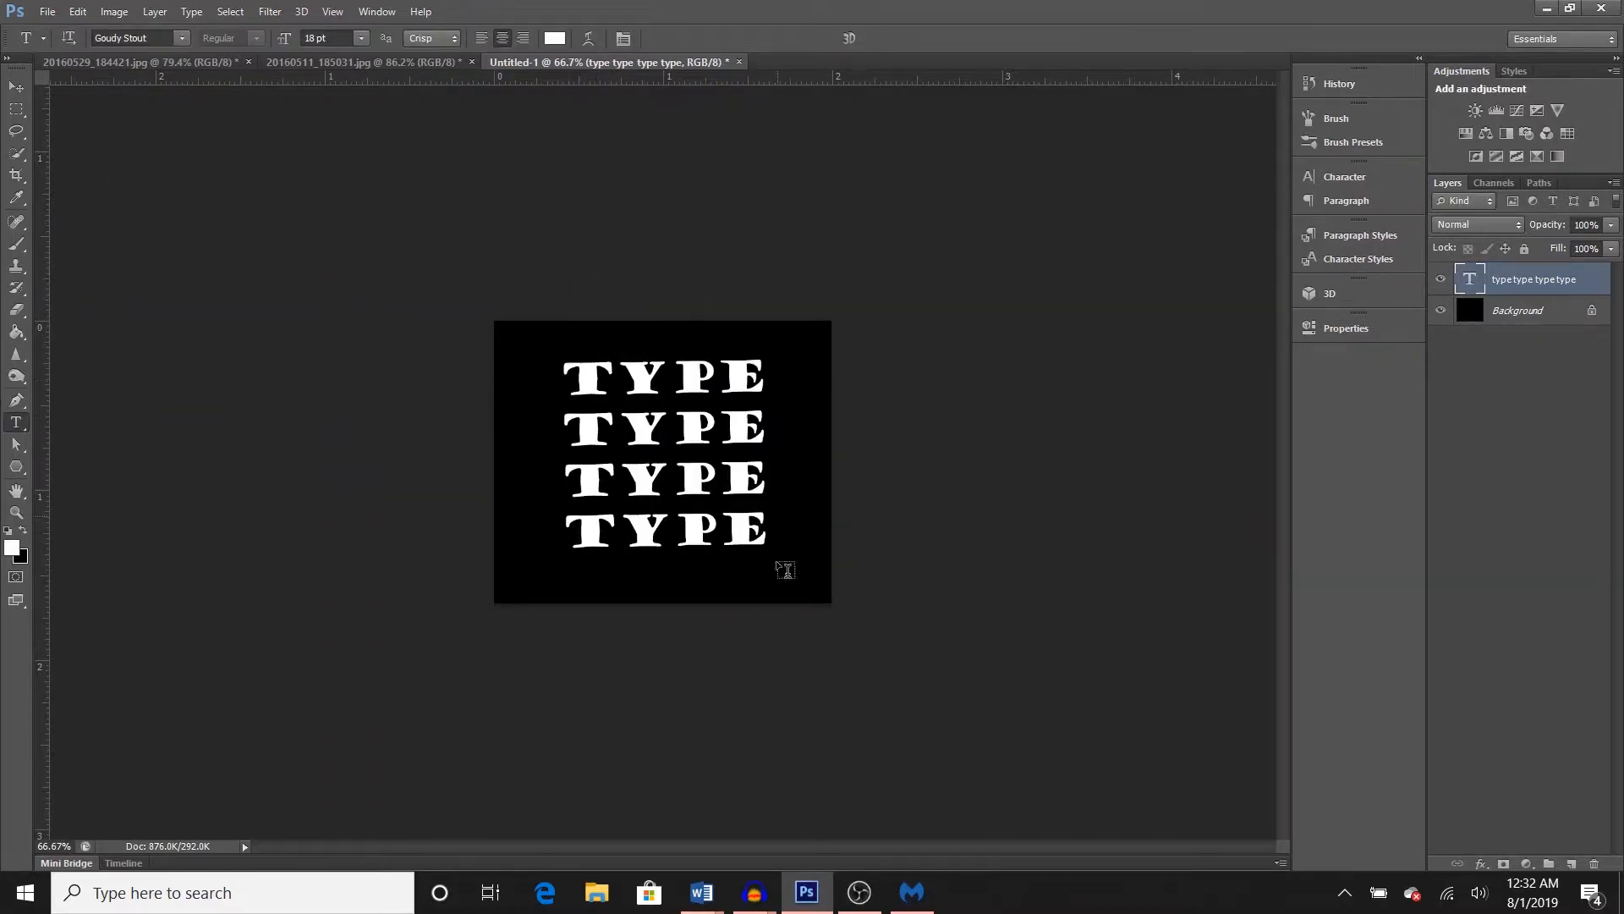
- Replace the text layer with a new paragraph text box containing "TYPE" on four lines, centred near the middle of the canvas
{"action": "left_click_drag", "start_coordinate": [1541, 291], "coordinate": [1595, 865]}
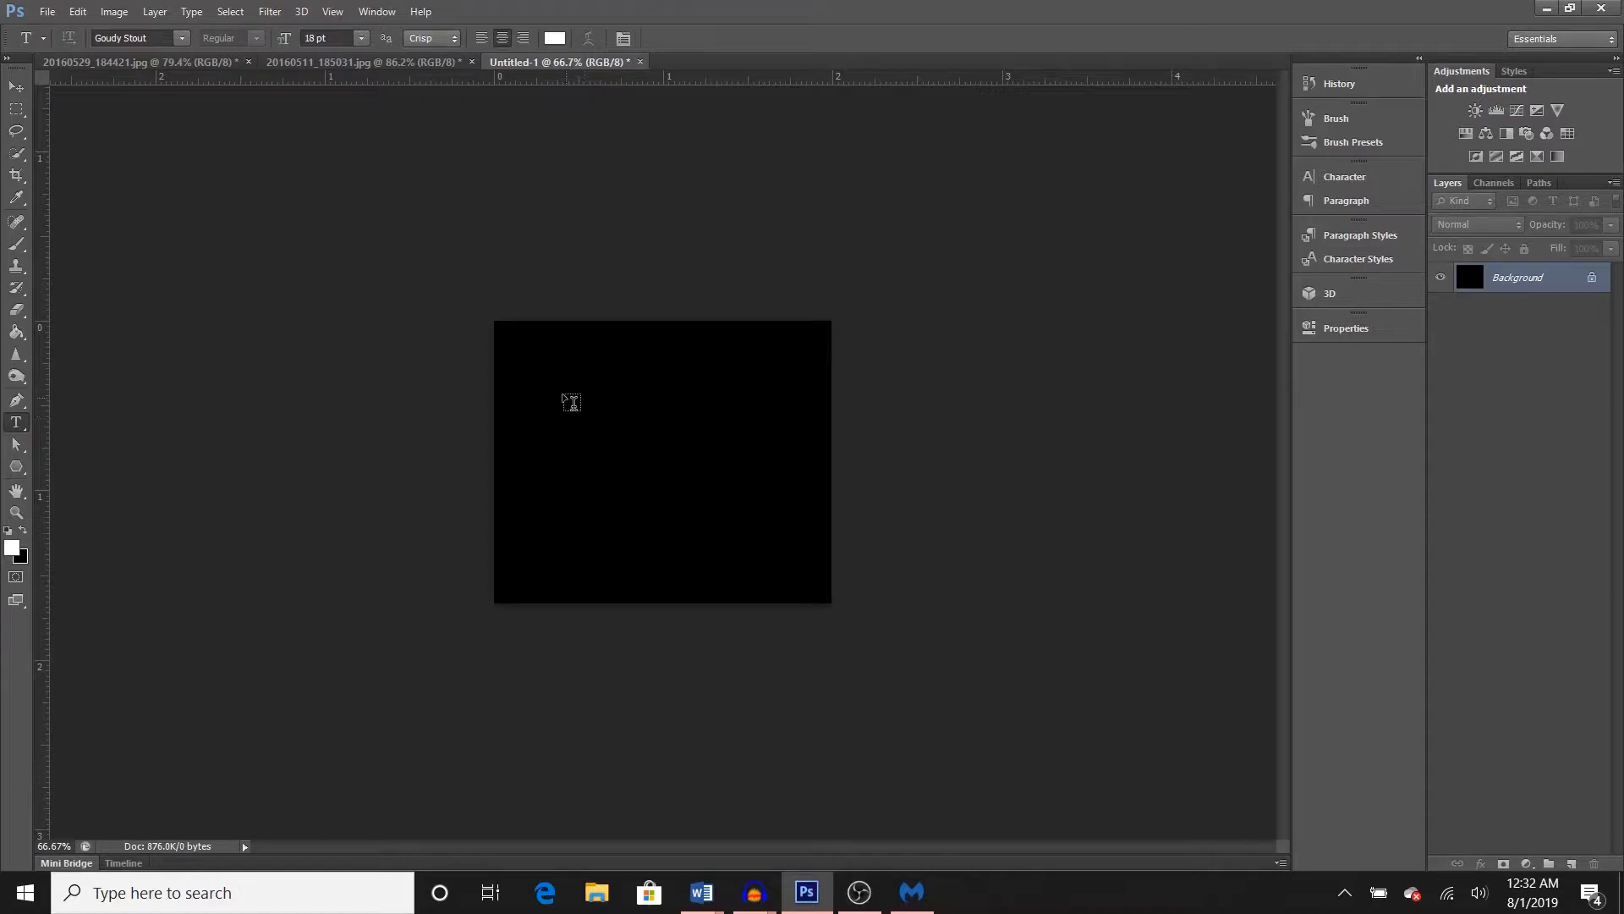
{"action": "left_click_drag", "start_coordinate": [562, 388], "coordinate": [805, 572]}
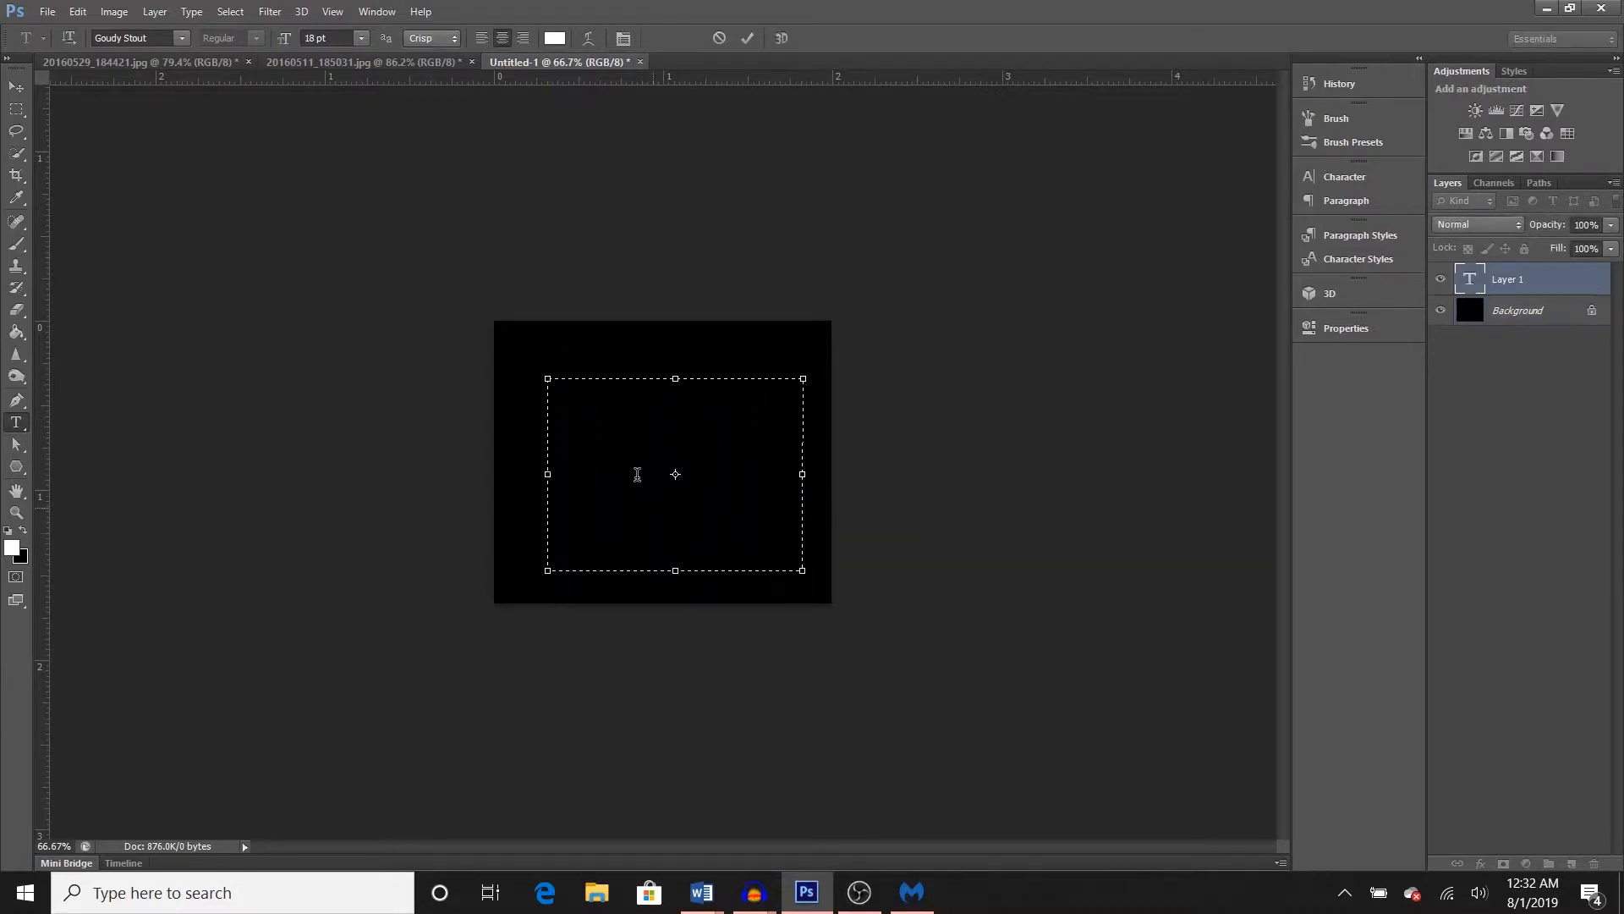
{"action": "type", "text": "TYPE"}
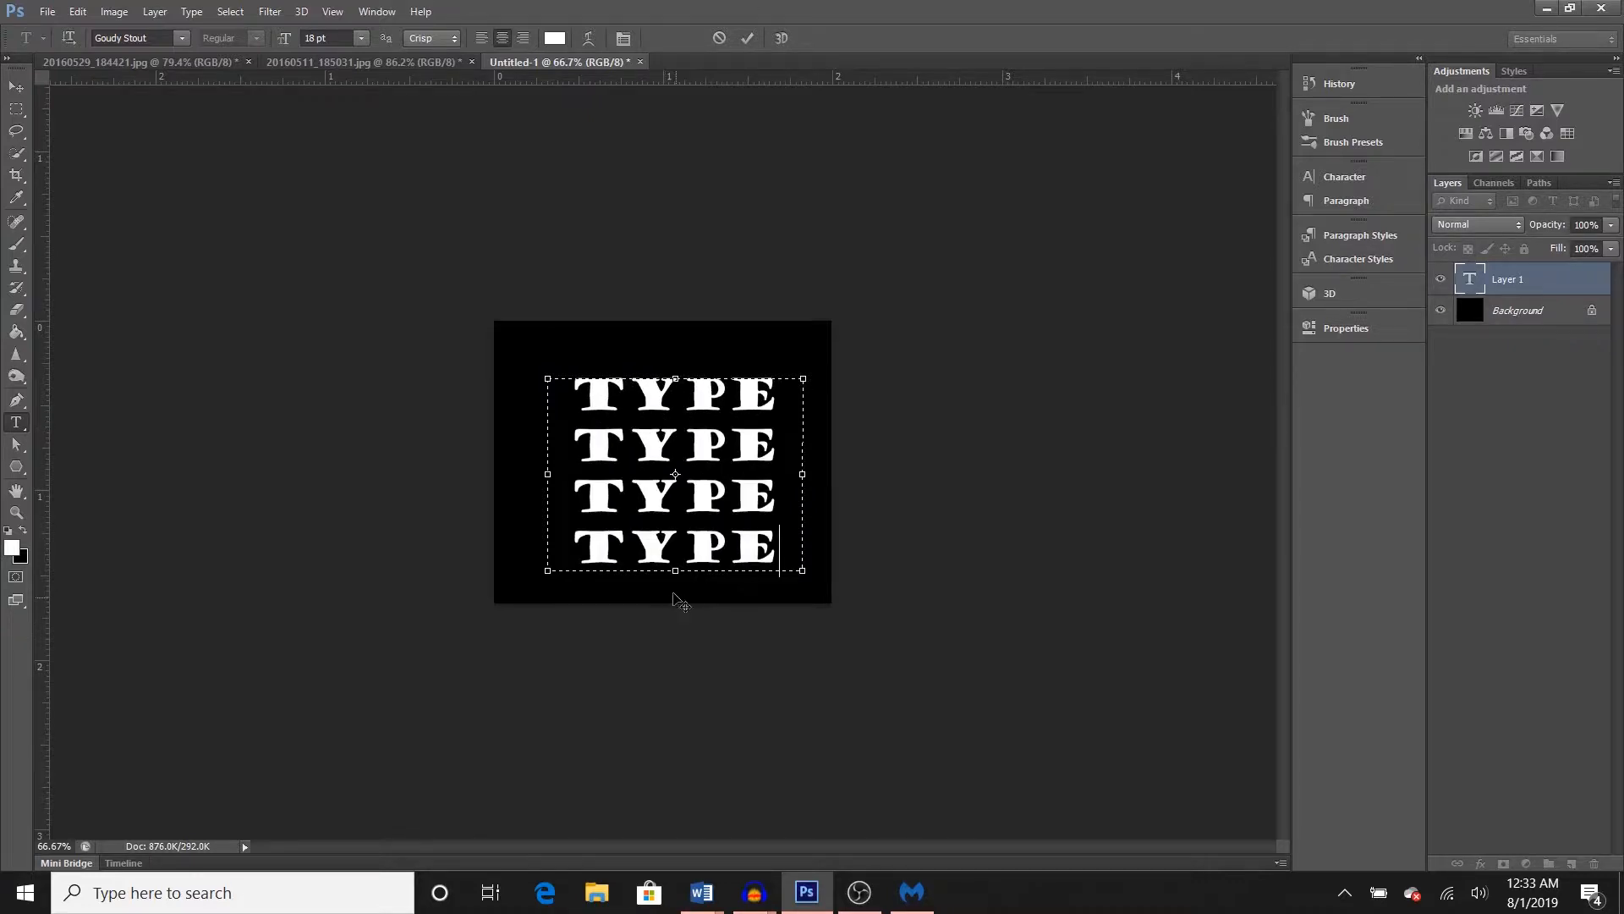
{"action": "left_click_drag", "start_coordinate": [675, 599], "coordinate": [668, 578]}
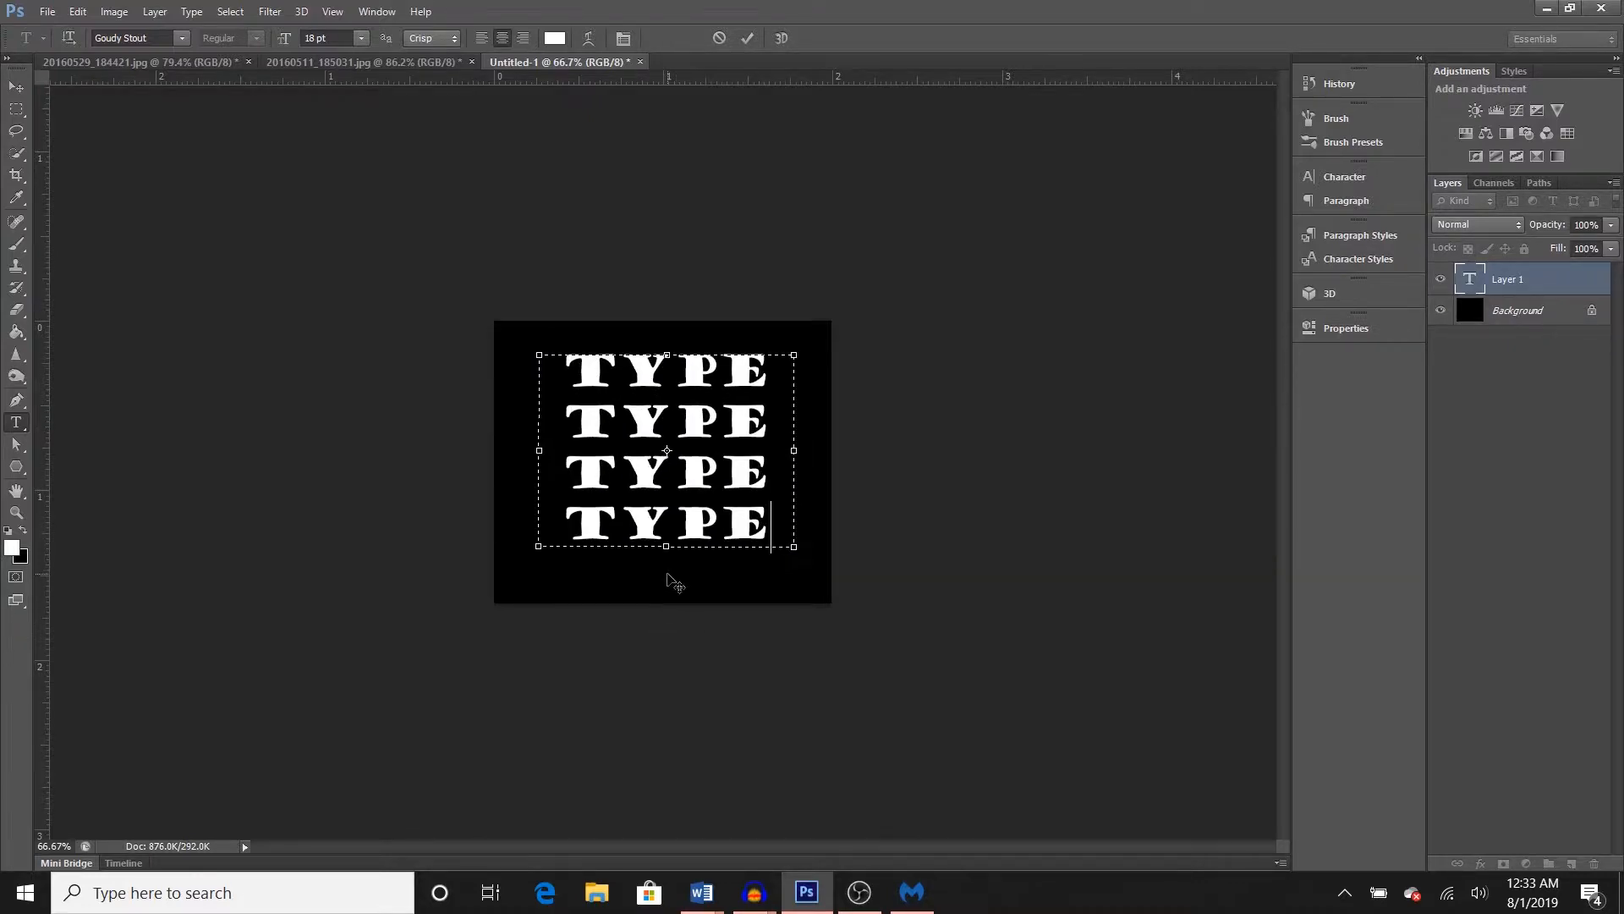
{"action": "left_click", "coordinate": [1567, 288]}
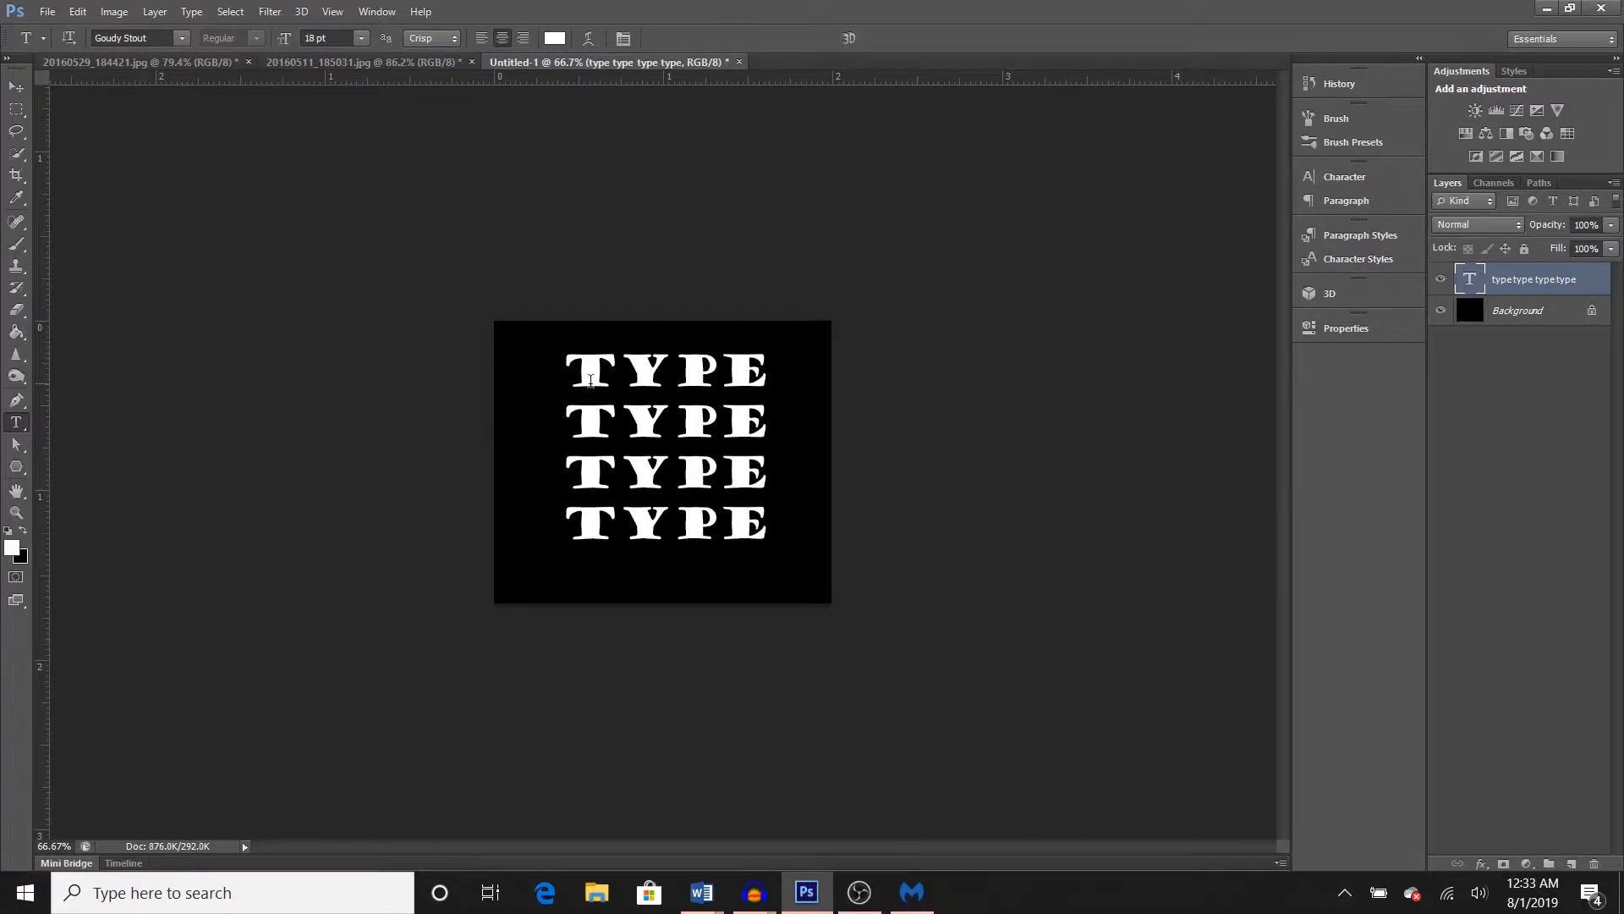
- Select all four lines of text and browse the available fonts without changing the font
{"action": "left_click_drag", "start_coordinate": [571, 373], "coordinate": [773, 511]}
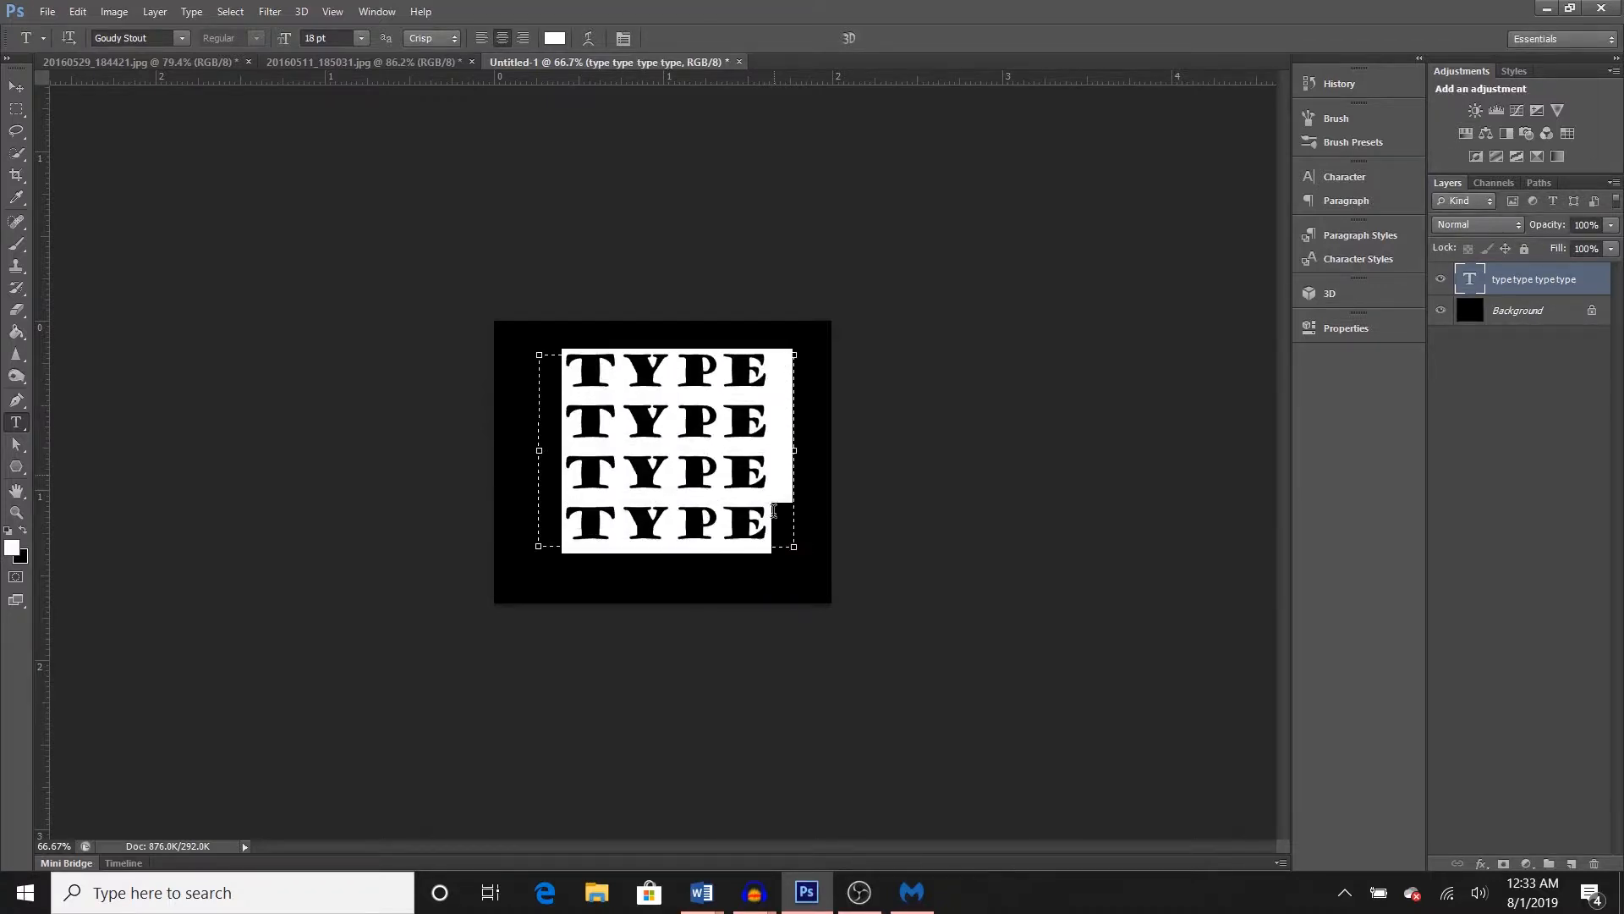
{"action": "left_click", "coordinate": [362, 37]}
{"action": "left_click", "coordinate": [362, 38]}
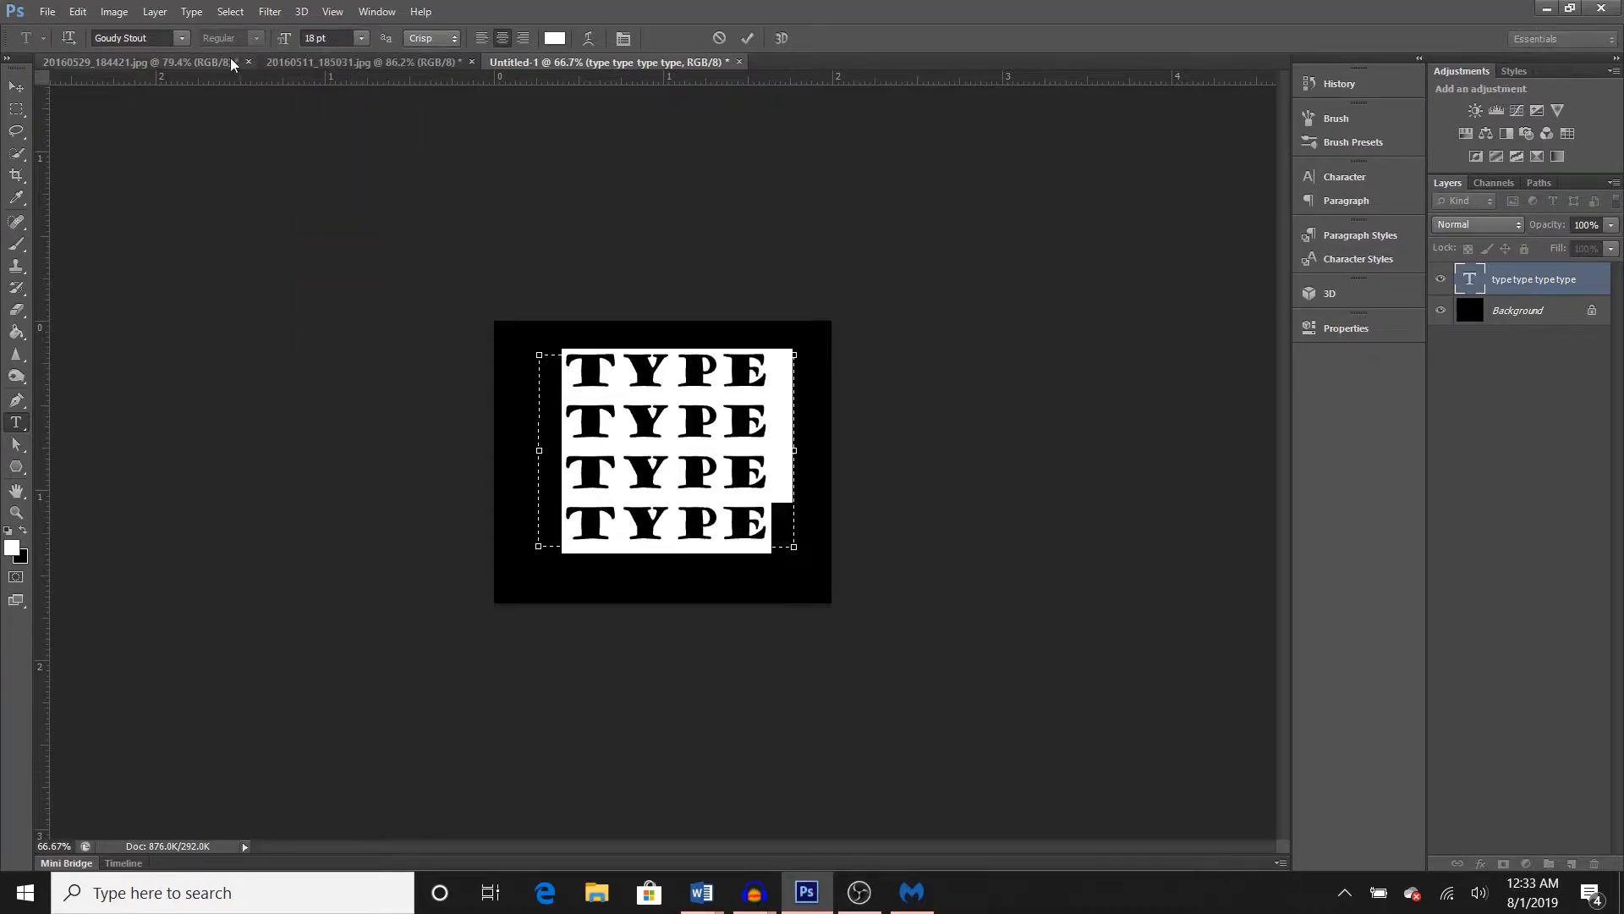
{"action": "left_click", "coordinate": [183, 38]}
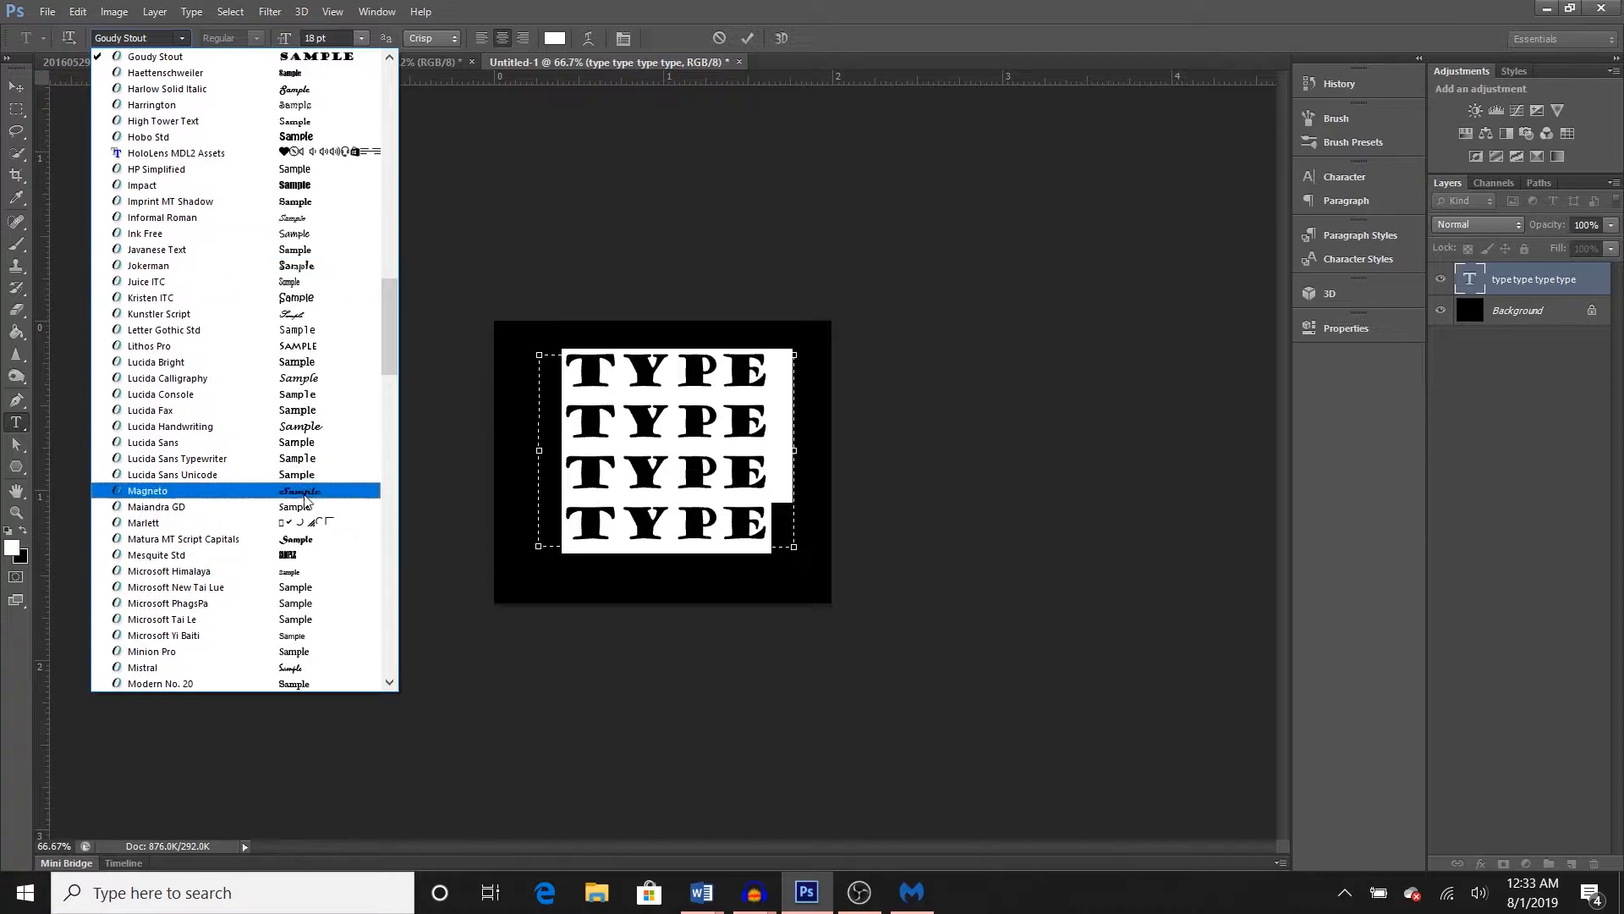
{"action": "left_click", "coordinate": [184, 38]}
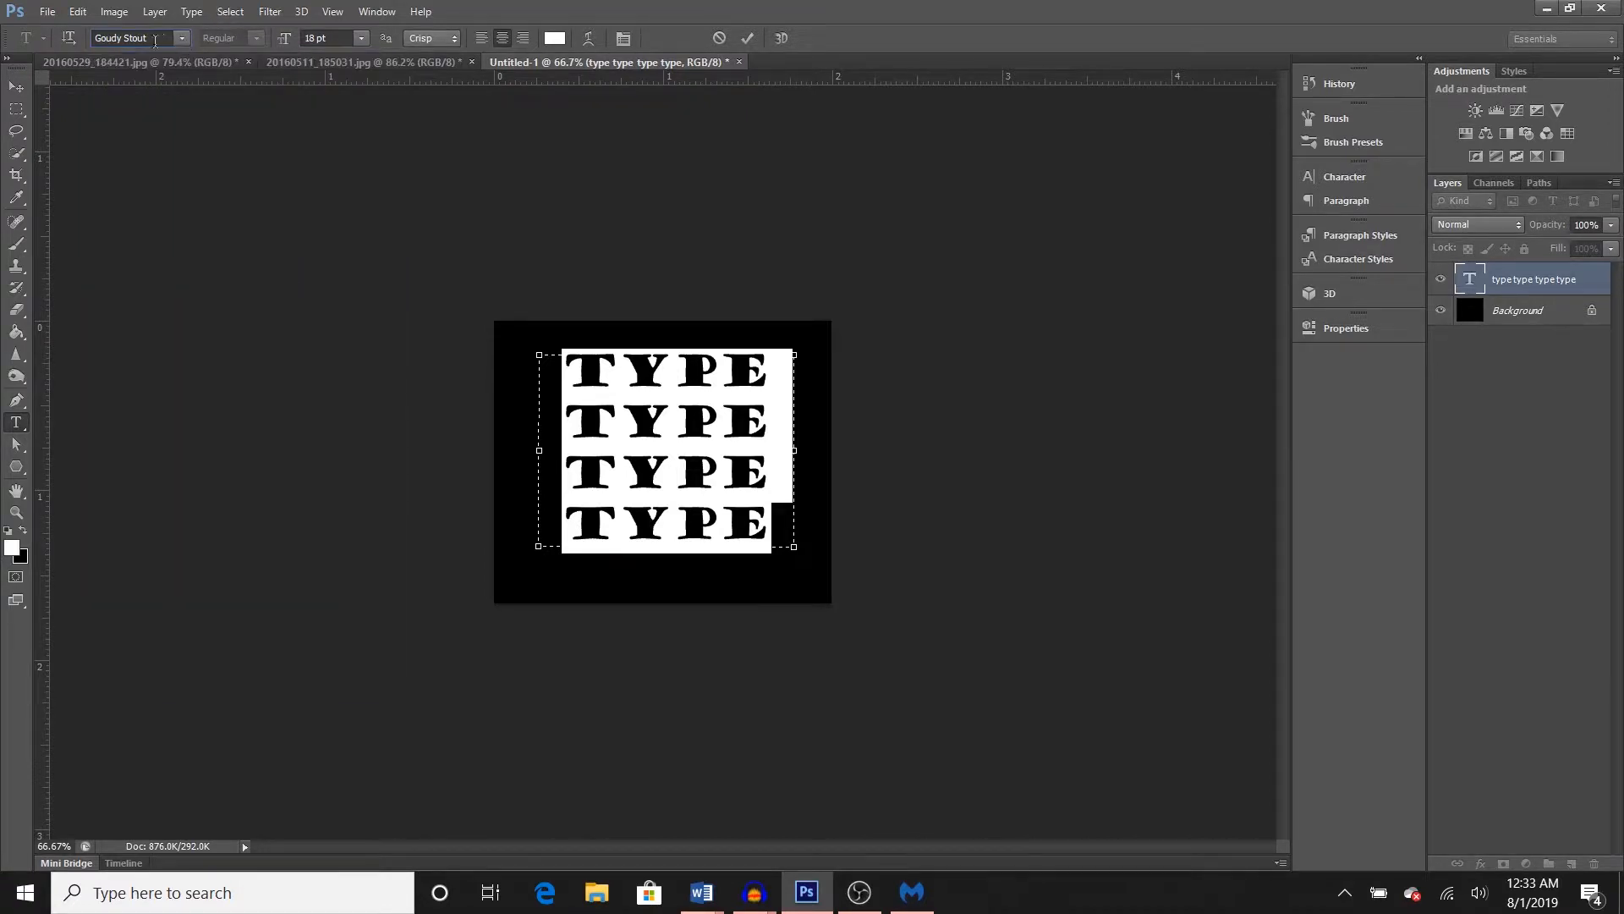
- Try the text in vertical orientation, restore it to horizontal, and reposition the text box near the centre of the canvas
{"action": "left_click", "coordinate": [70, 40]}
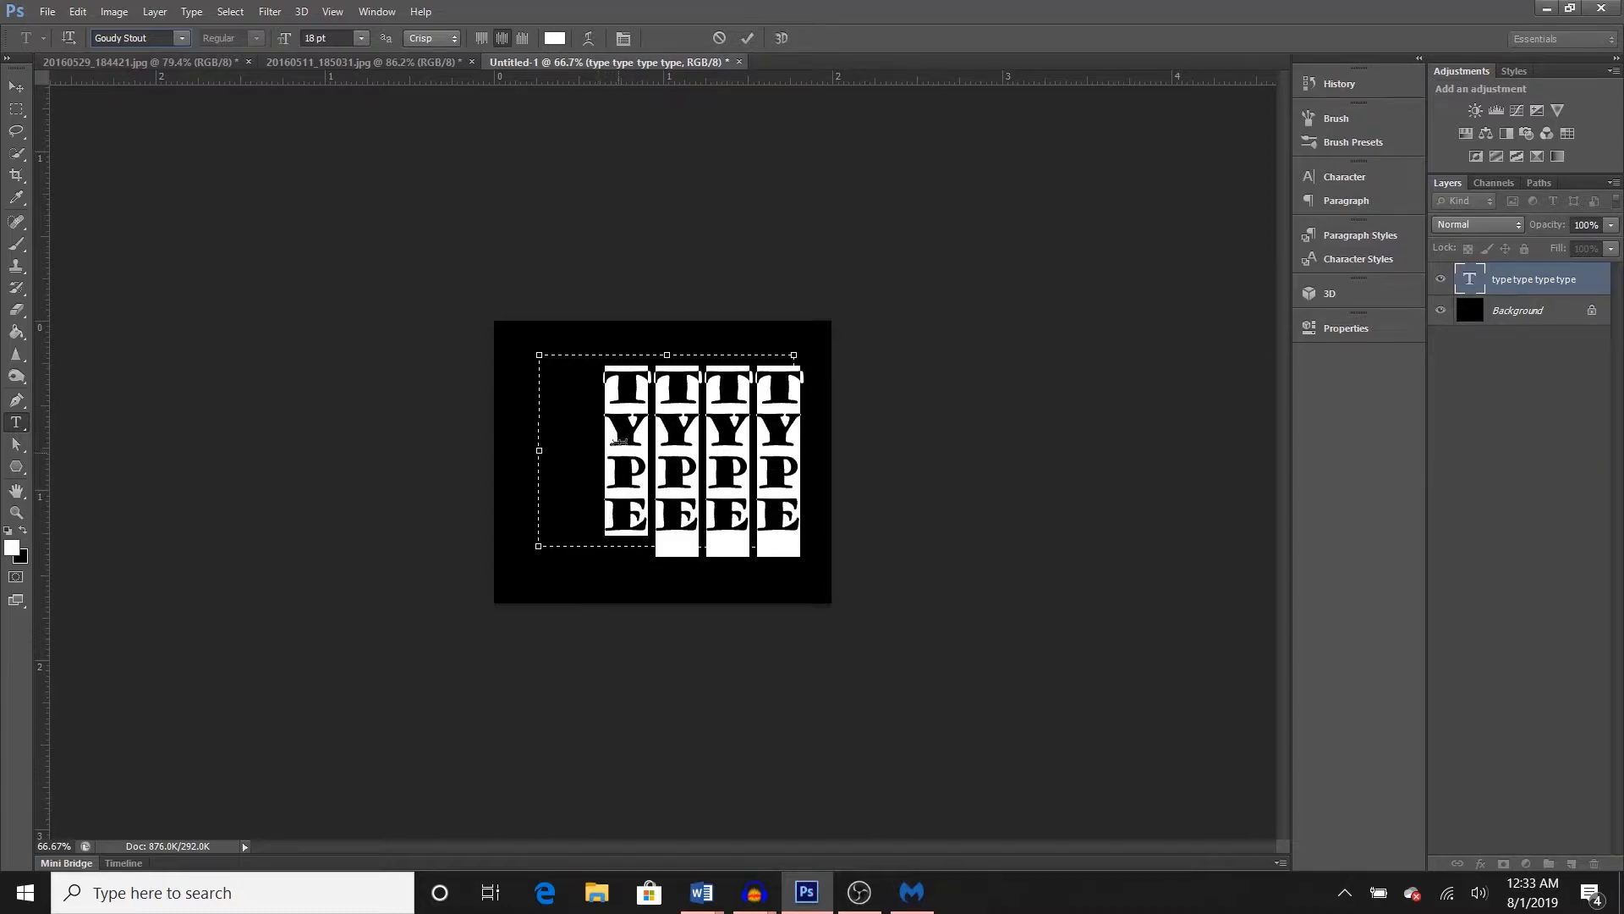
{"action": "left_click_drag", "start_coordinate": [702, 598], "coordinate": [677, 591]}
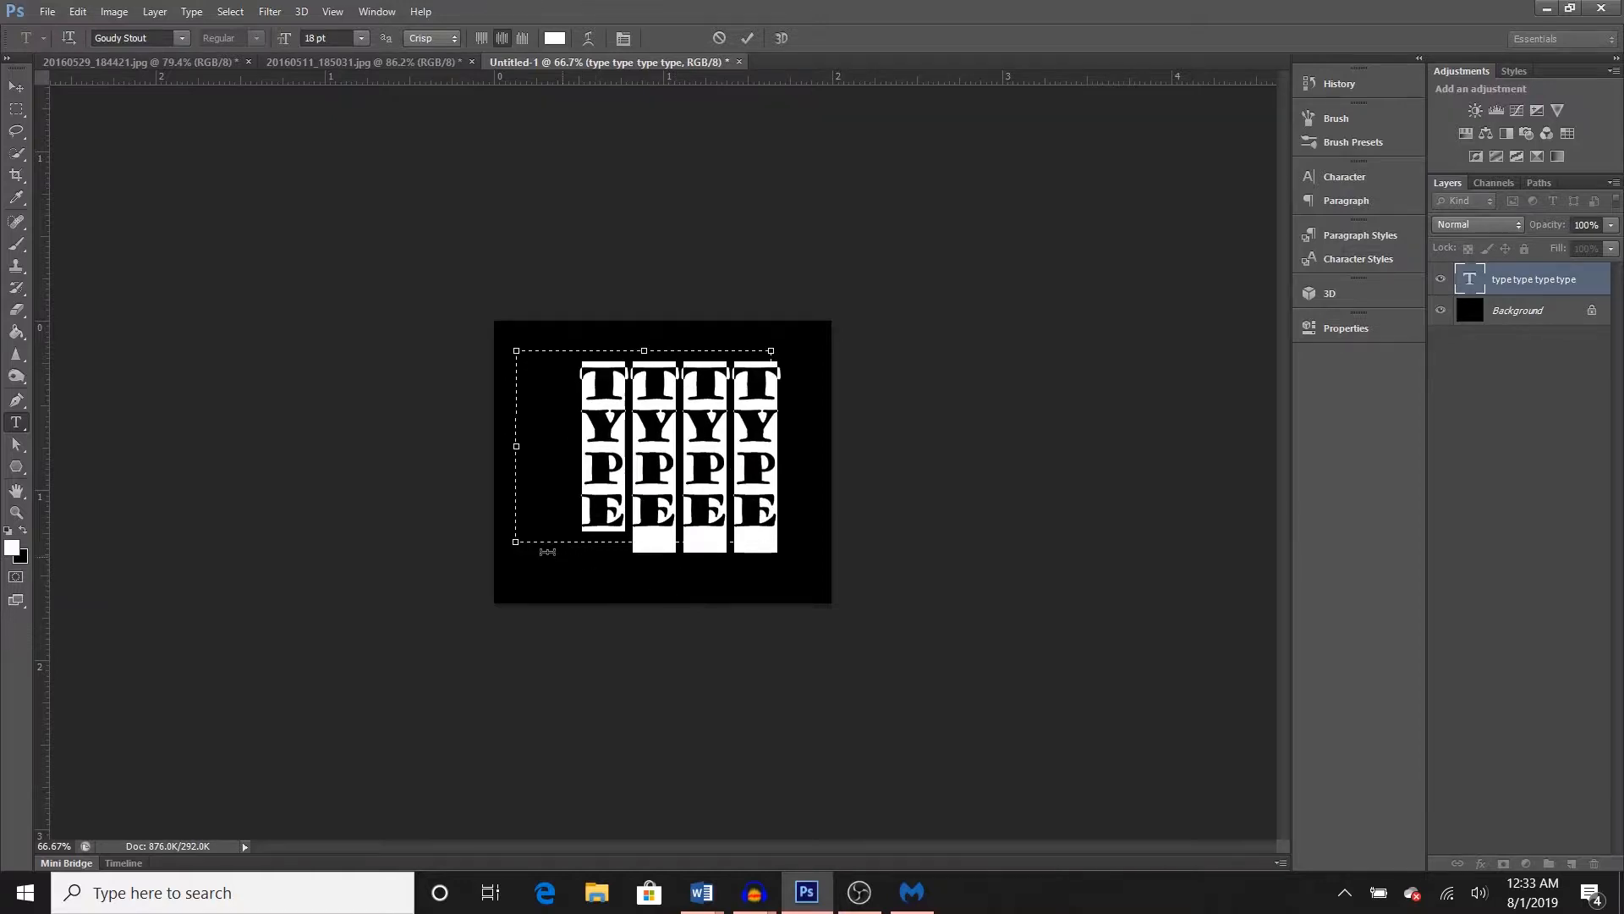
{"action": "left_click", "coordinate": [68, 39]}
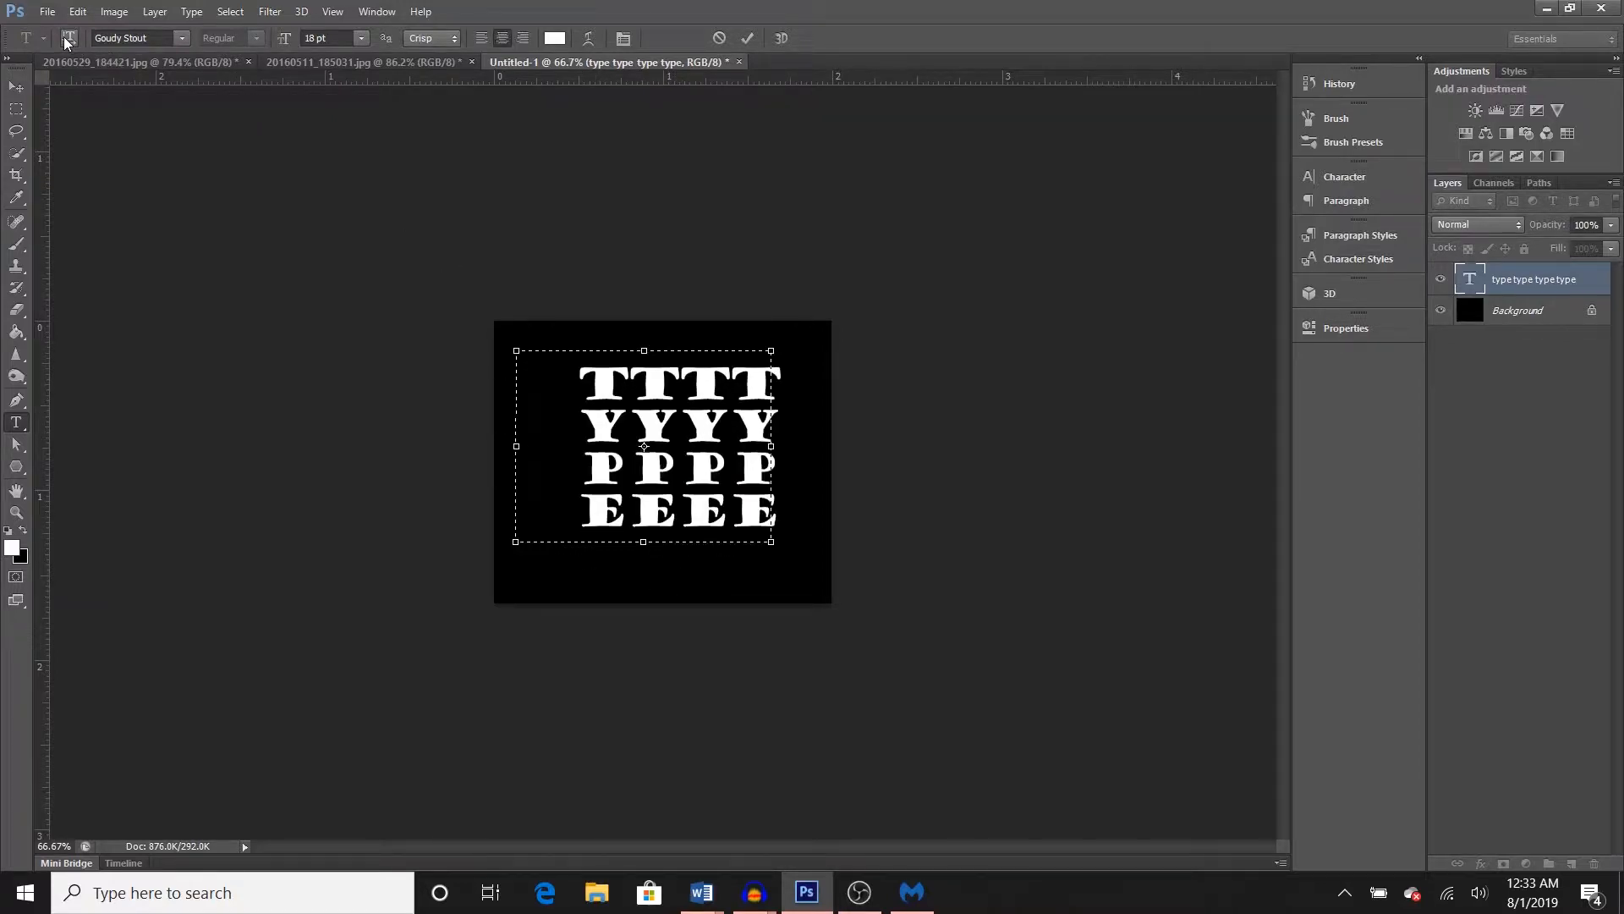
{"action": "mouse_move", "coordinate": [681, 577]}
{"action": "left_mouse_down"}
{"action": "mouse_move", "coordinate": [718, 601]}
{"action": "mouse_move", "coordinate": [689, 584]}
{"action": "left_mouse_up"}
{"action": "right_click", "coordinate": [687, 582]}
{"action": "left_click", "coordinate": [656, 584]}
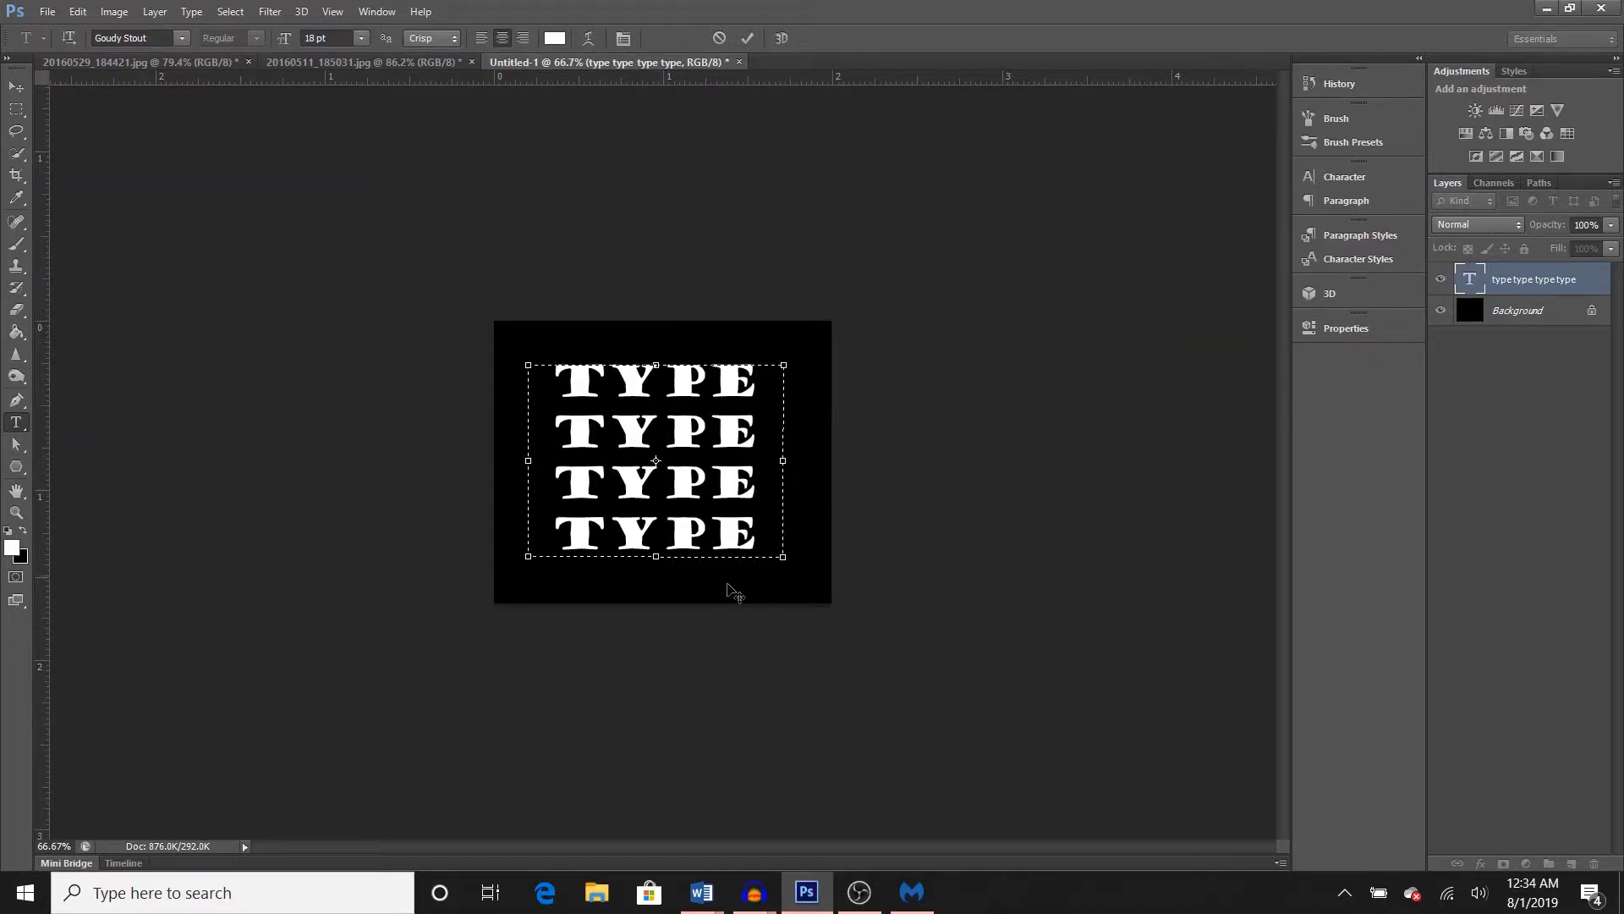
- Recolour all four lines of text green and right-align them
{"action": "left_click_drag", "start_coordinate": [763, 521], "coordinate": [492, 382]}
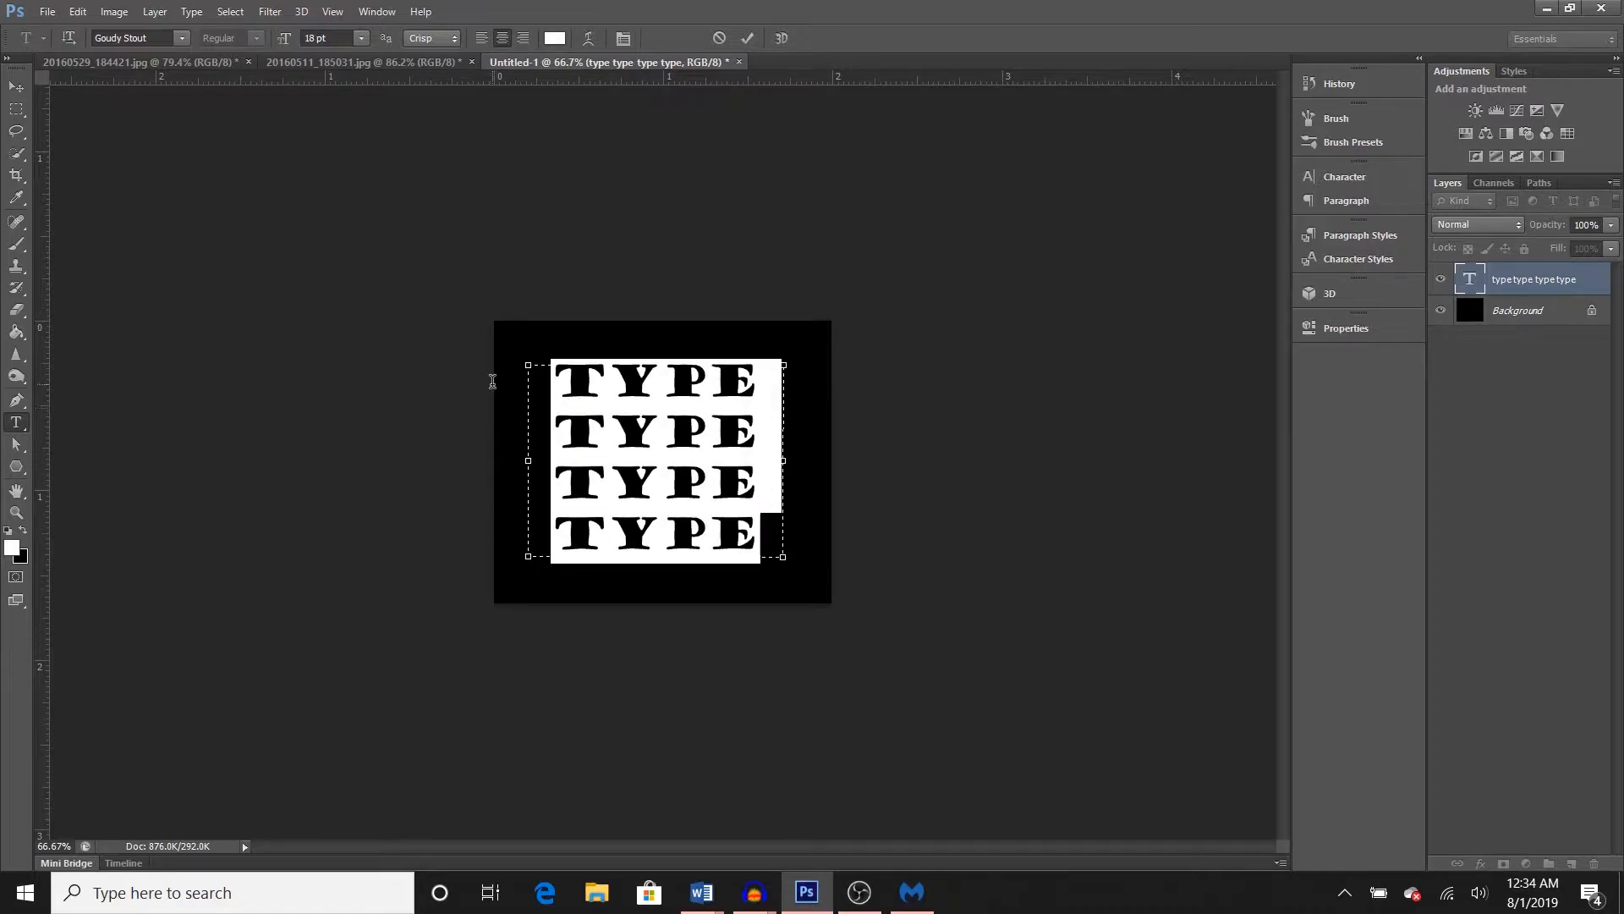
{"action": "left_click", "coordinate": [14, 543]}
{"action": "left_click", "coordinate": [1102, 338]}
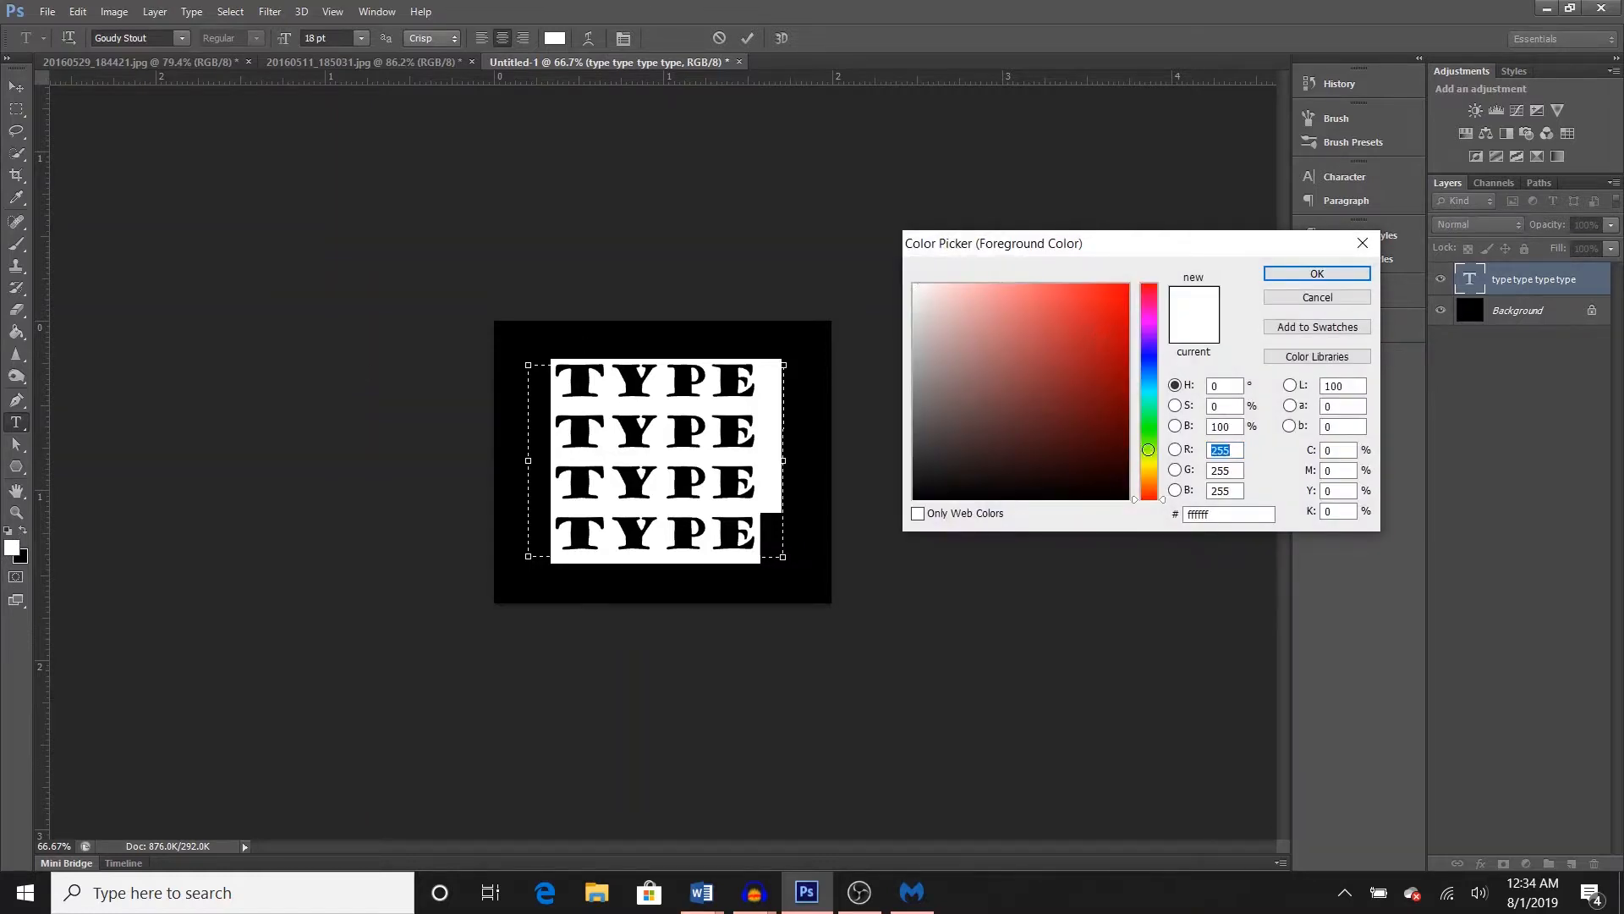
{"action": "left_click_drag", "start_coordinate": [1137, 506], "coordinate": [1145, 410]}
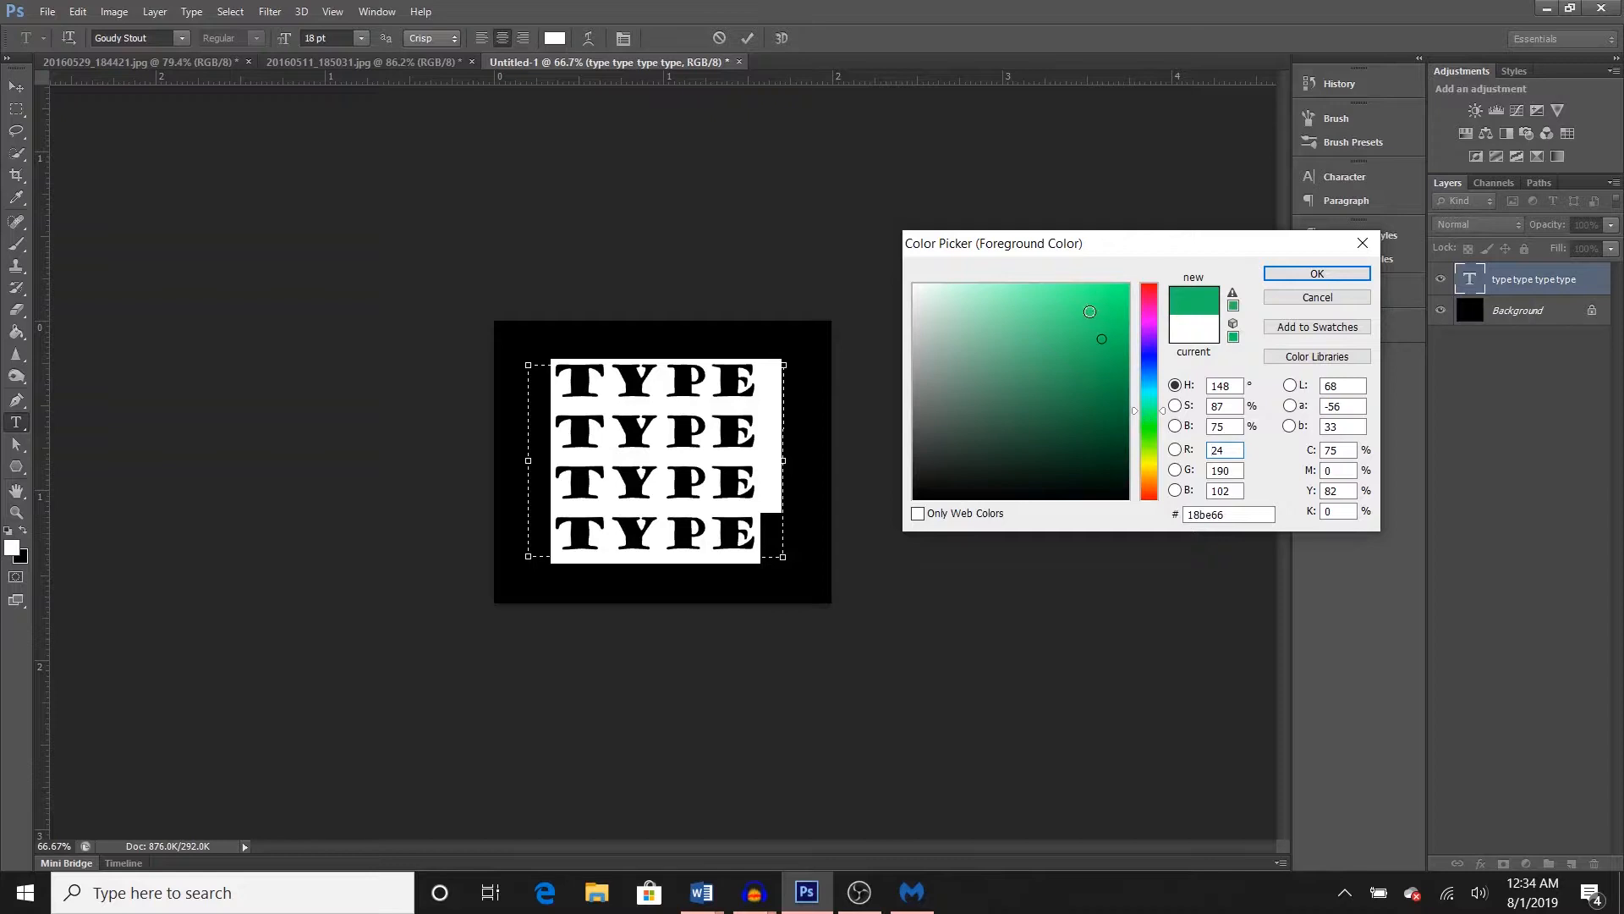
{"action": "key", "text": "Return"}
{"action": "left_click", "coordinate": [481, 39]}
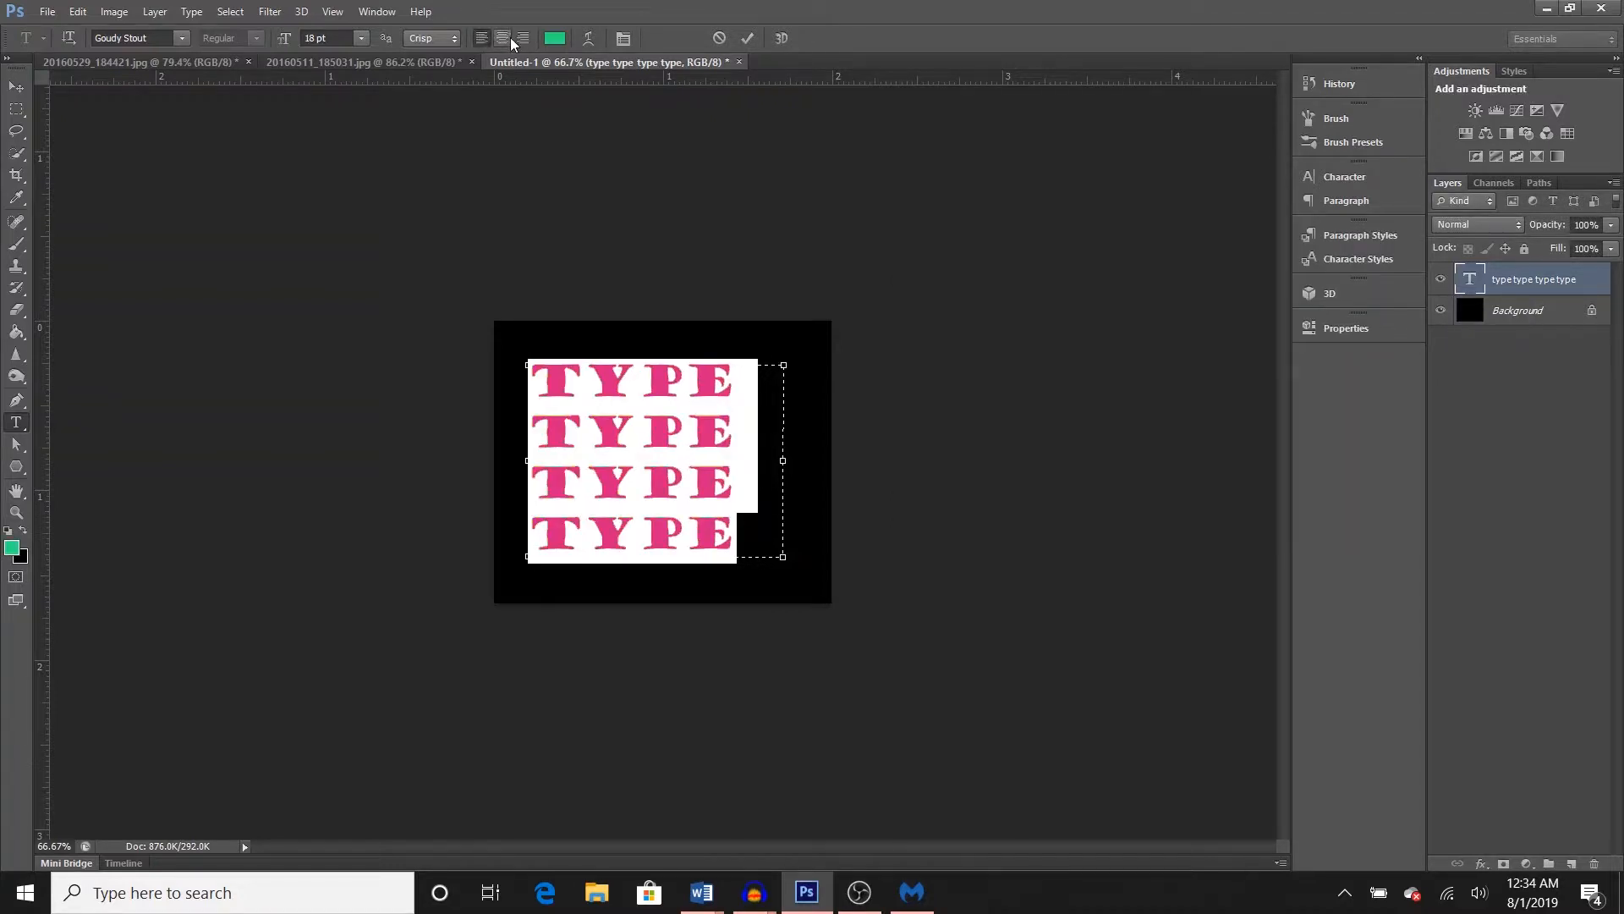
{"action": "left_click", "coordinate": [524, 39]}
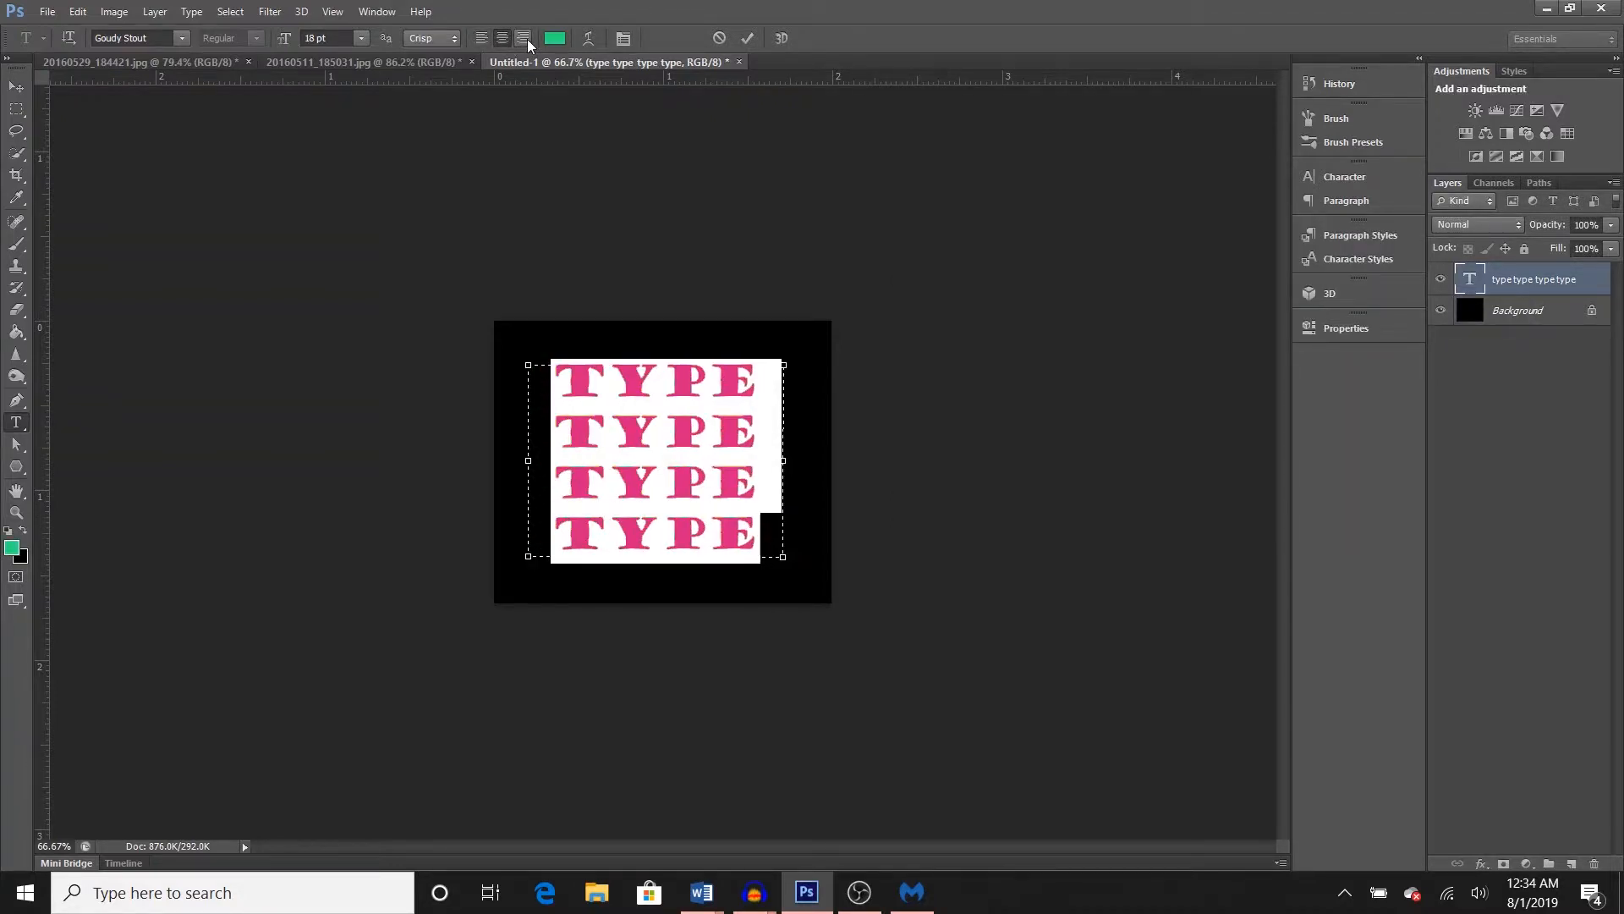
- Warp the text with a horizontal Bulge style, using +36% bend and +55% horizontal distortion
{"action": "left_click", "coordinate": [590, 42]}
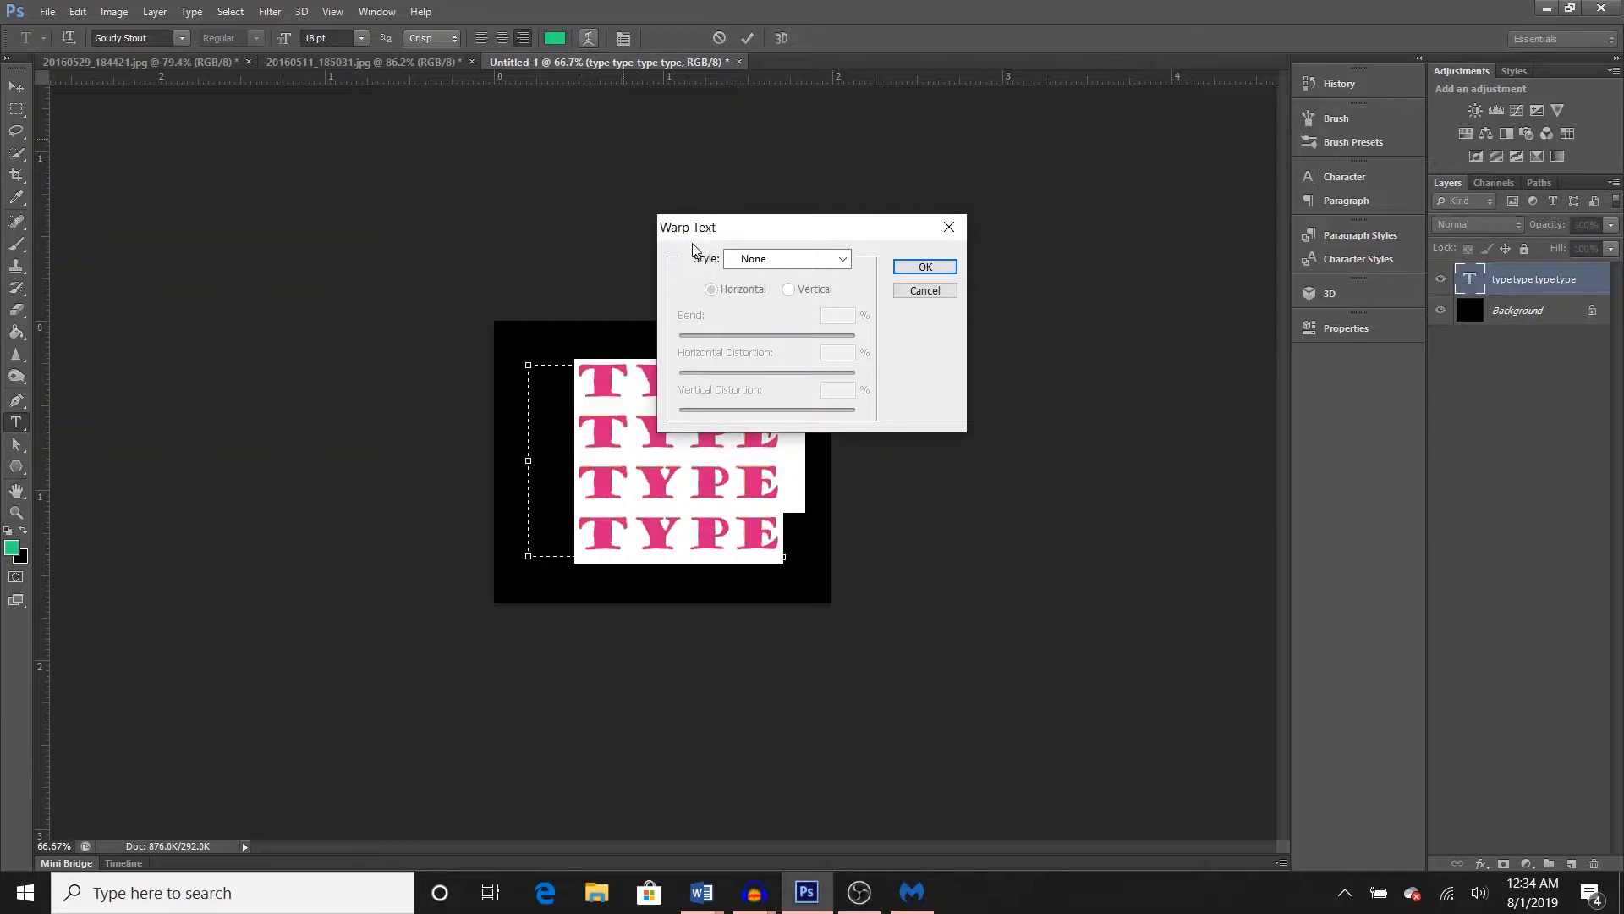
{"action": "left_click", "coordinate": [788, 260]}
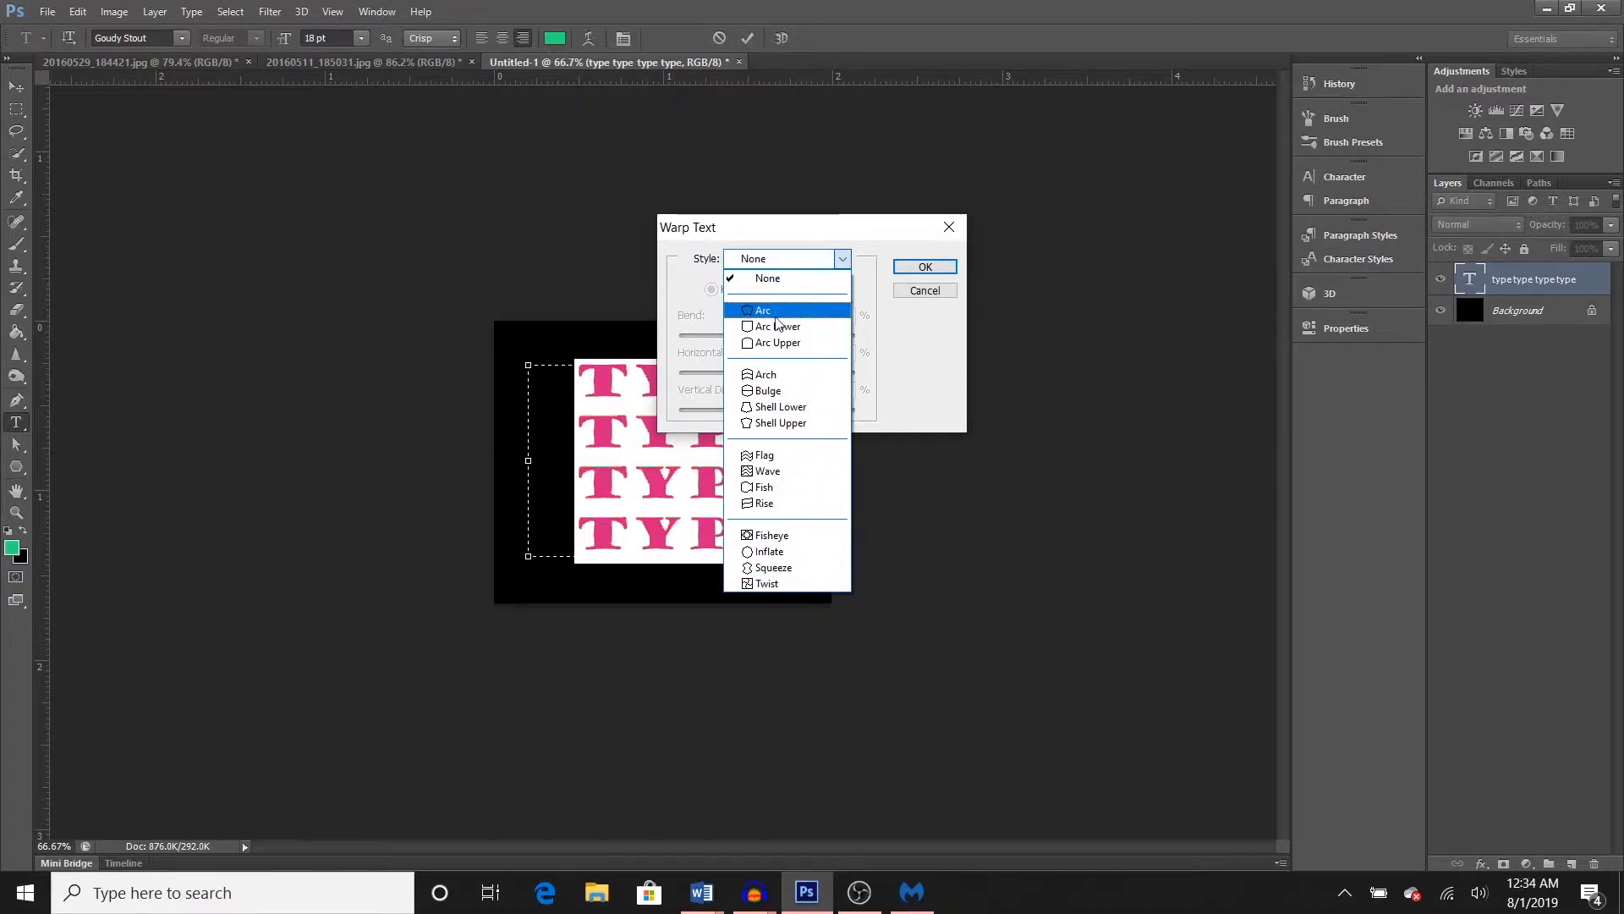
{"action": "left_click", "coordinate": [779, 395]}
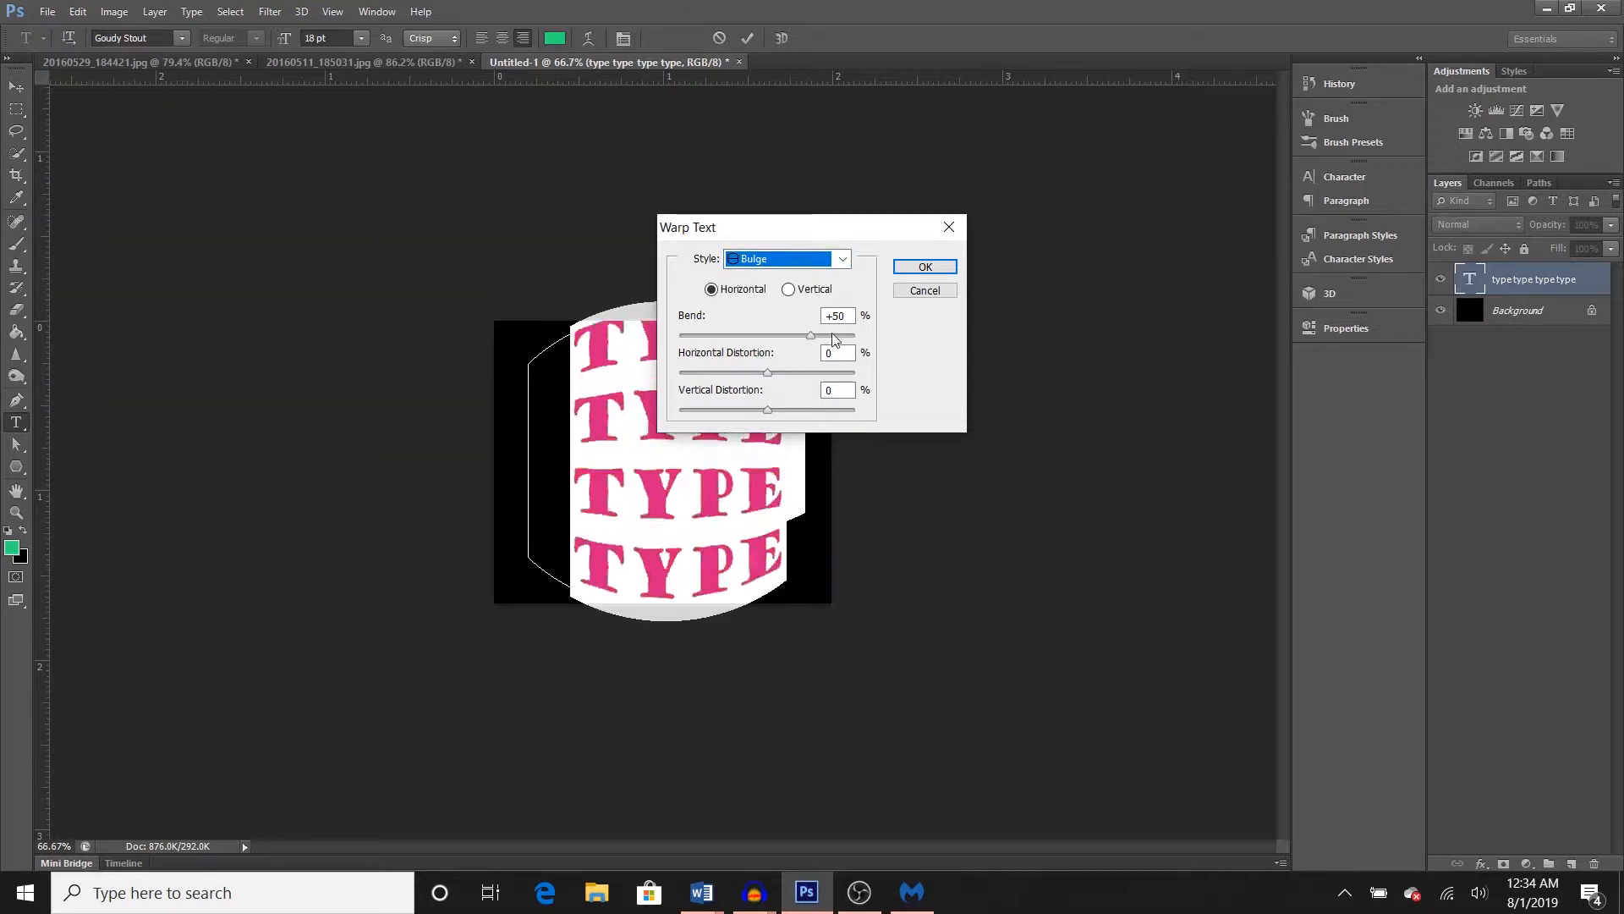
{"action": "left_click", "coordinate": [789, 289]}
{"action": "left_click", "coordinate": [711, 289]}
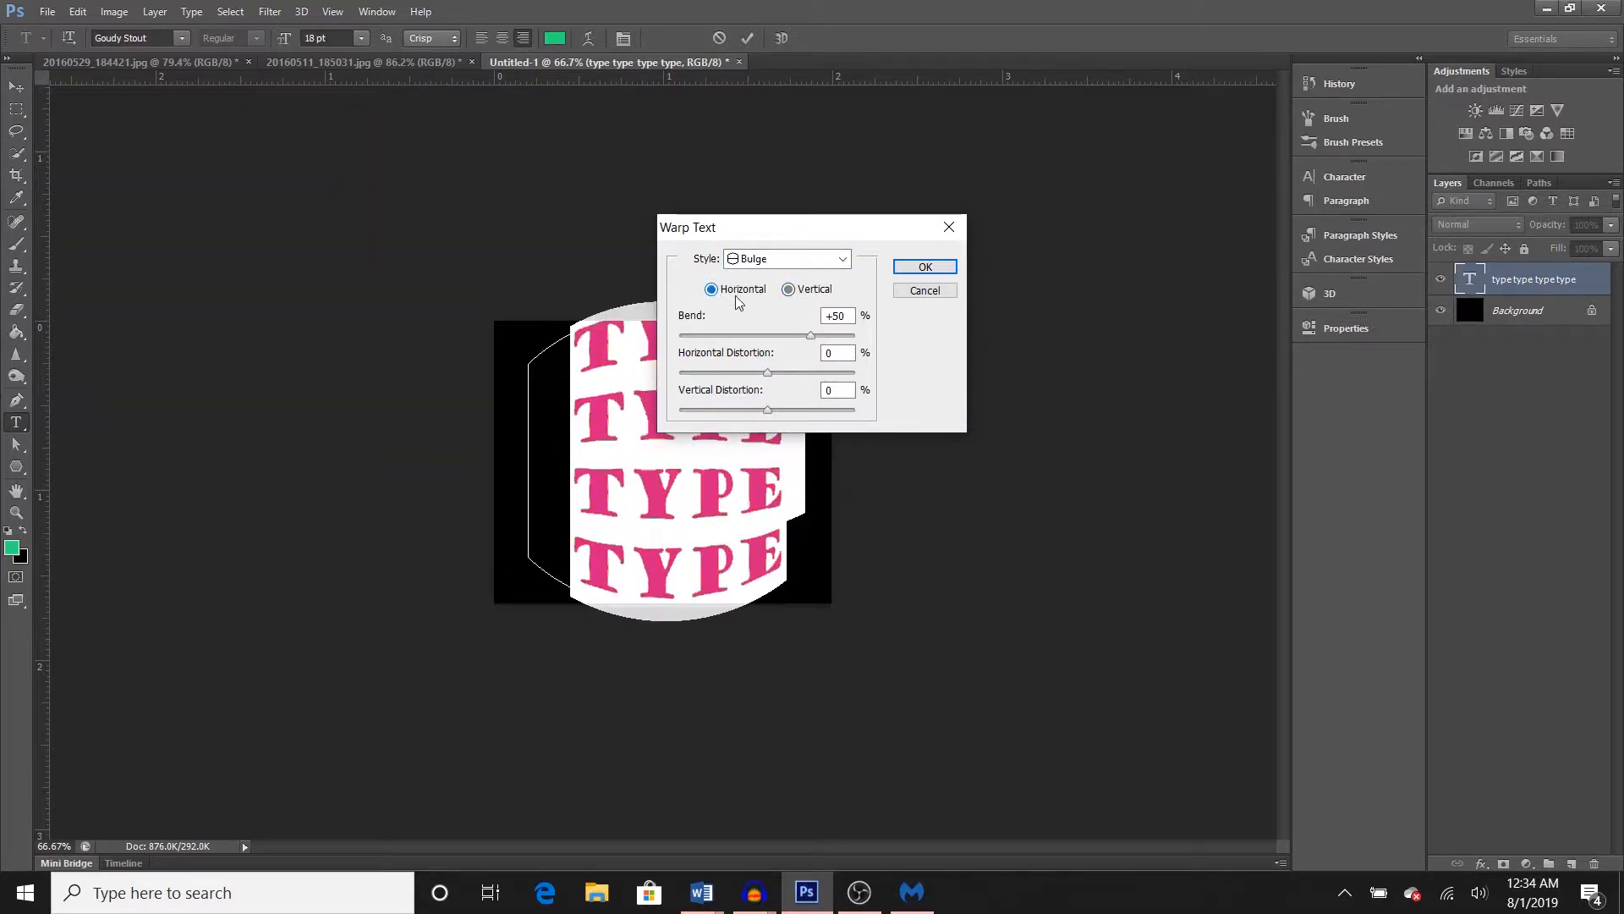
{"action": "left_click_drag", "start_coordinate": [811, 335], "coordinate": [814, 396]}
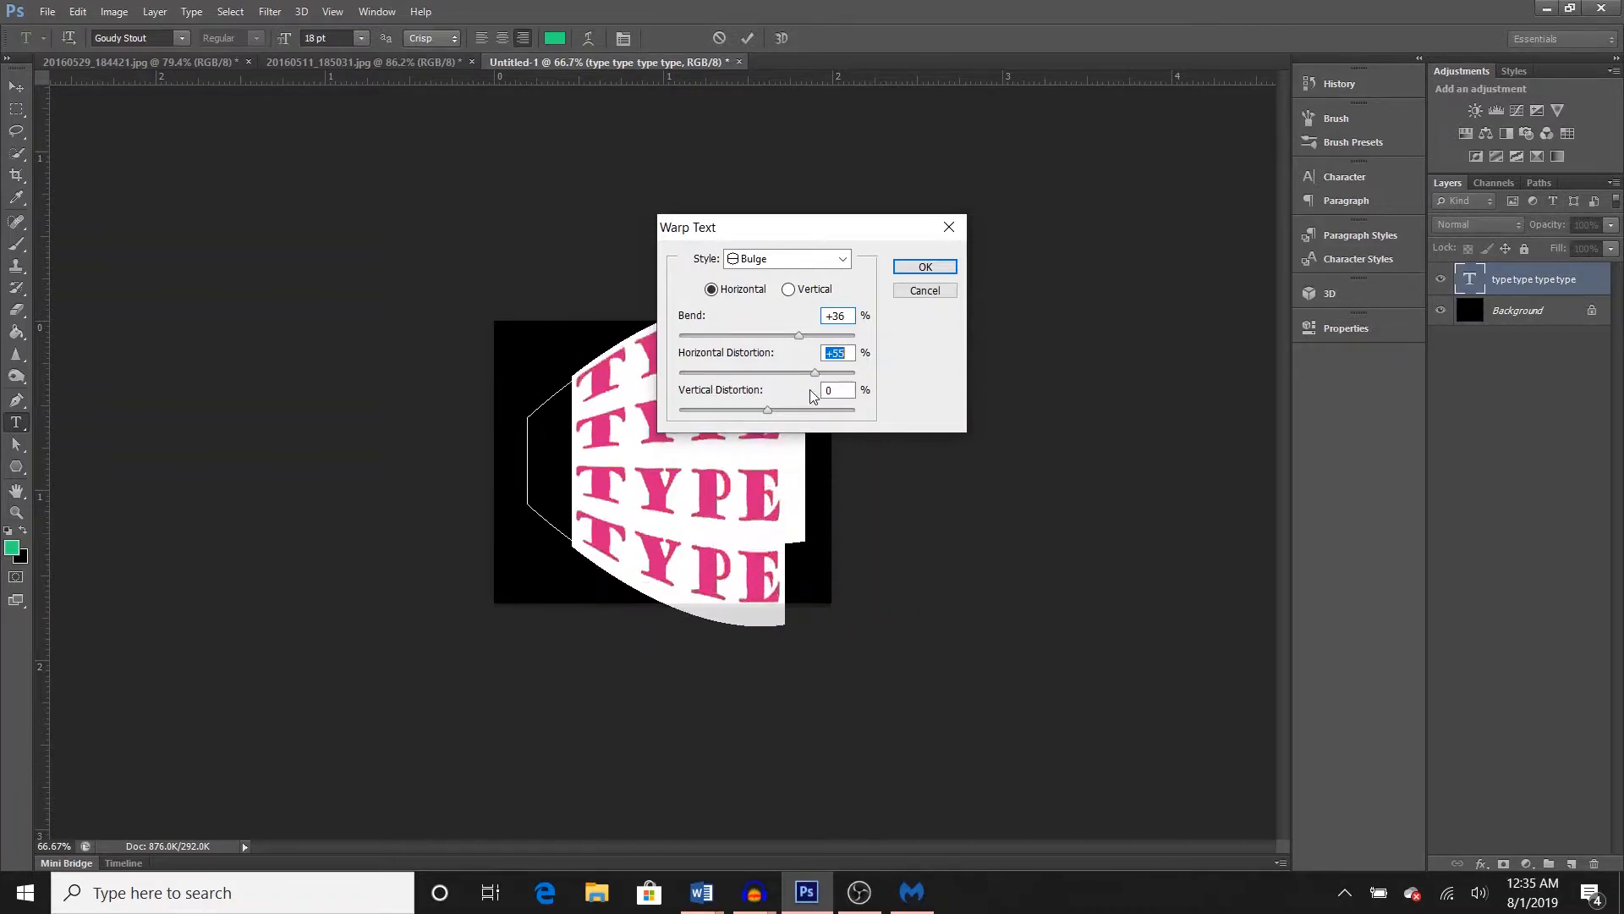
{"action": "left_click", "coordinate": [925, 267]}
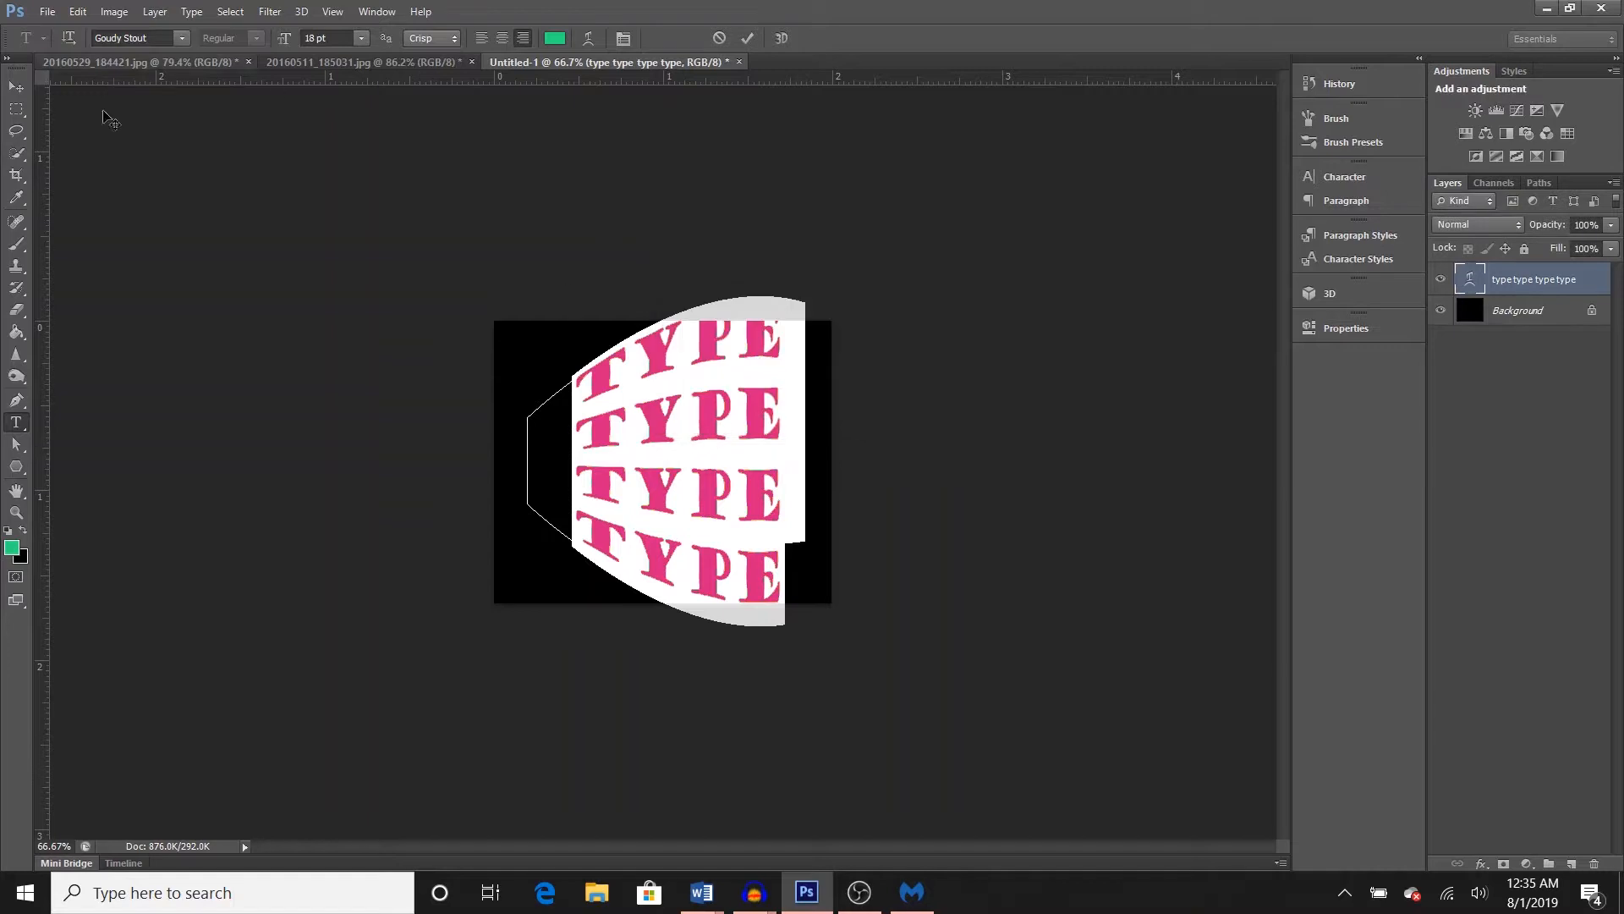
- Flip the warped text horizontally
{"action": "left_click", "coordinate": [79, 13]}
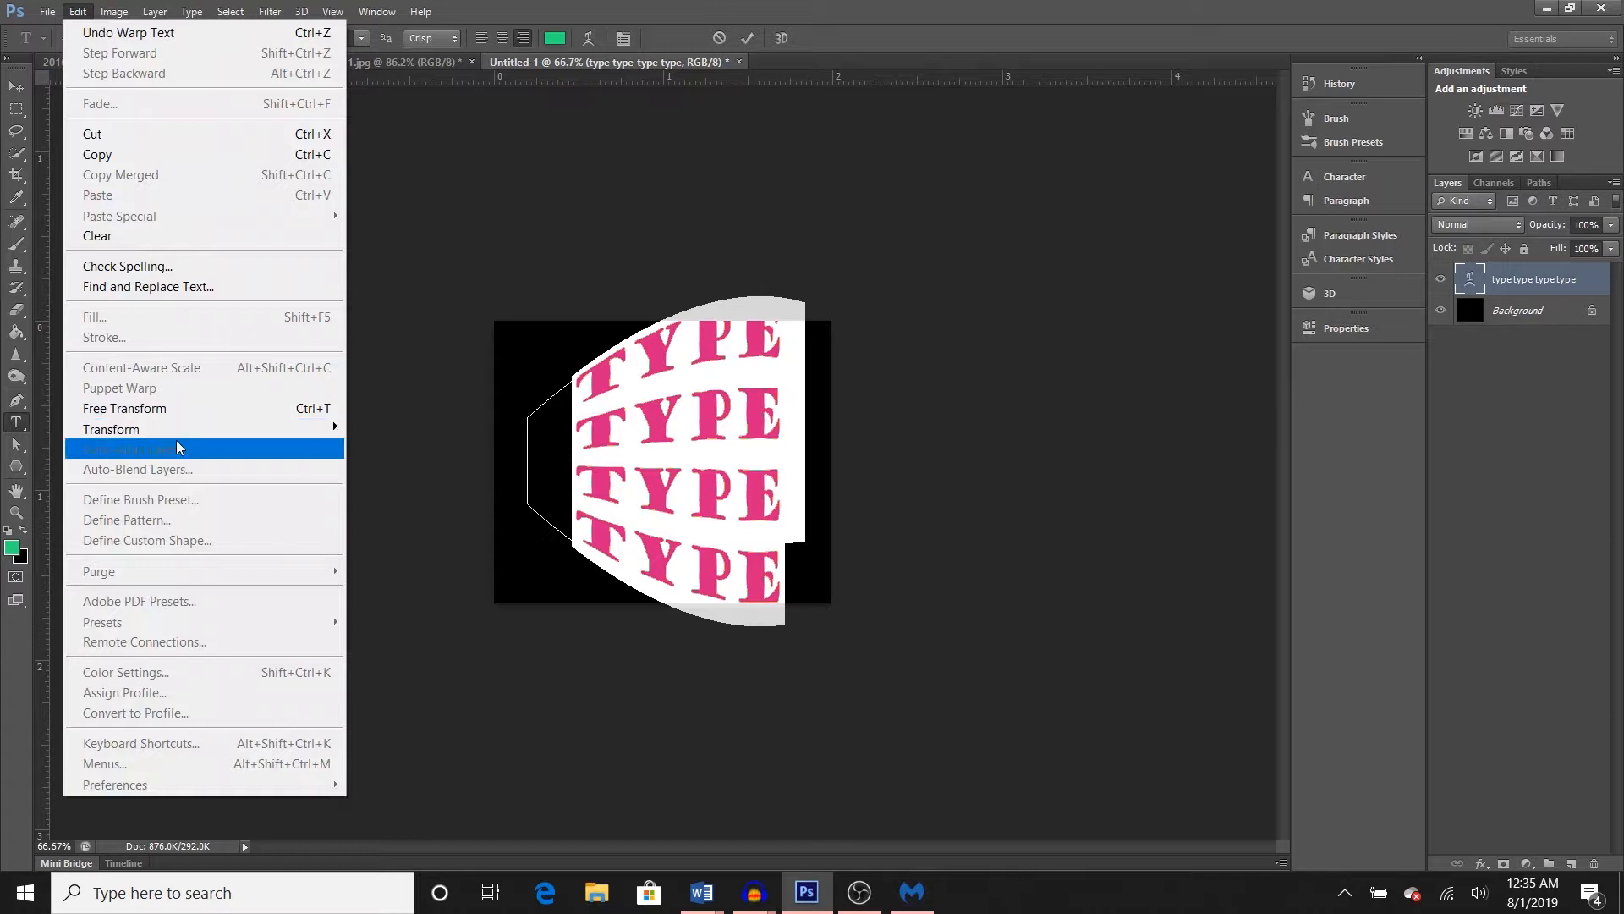
{"action": "mouse_move", "coordinate": [184, 438]}
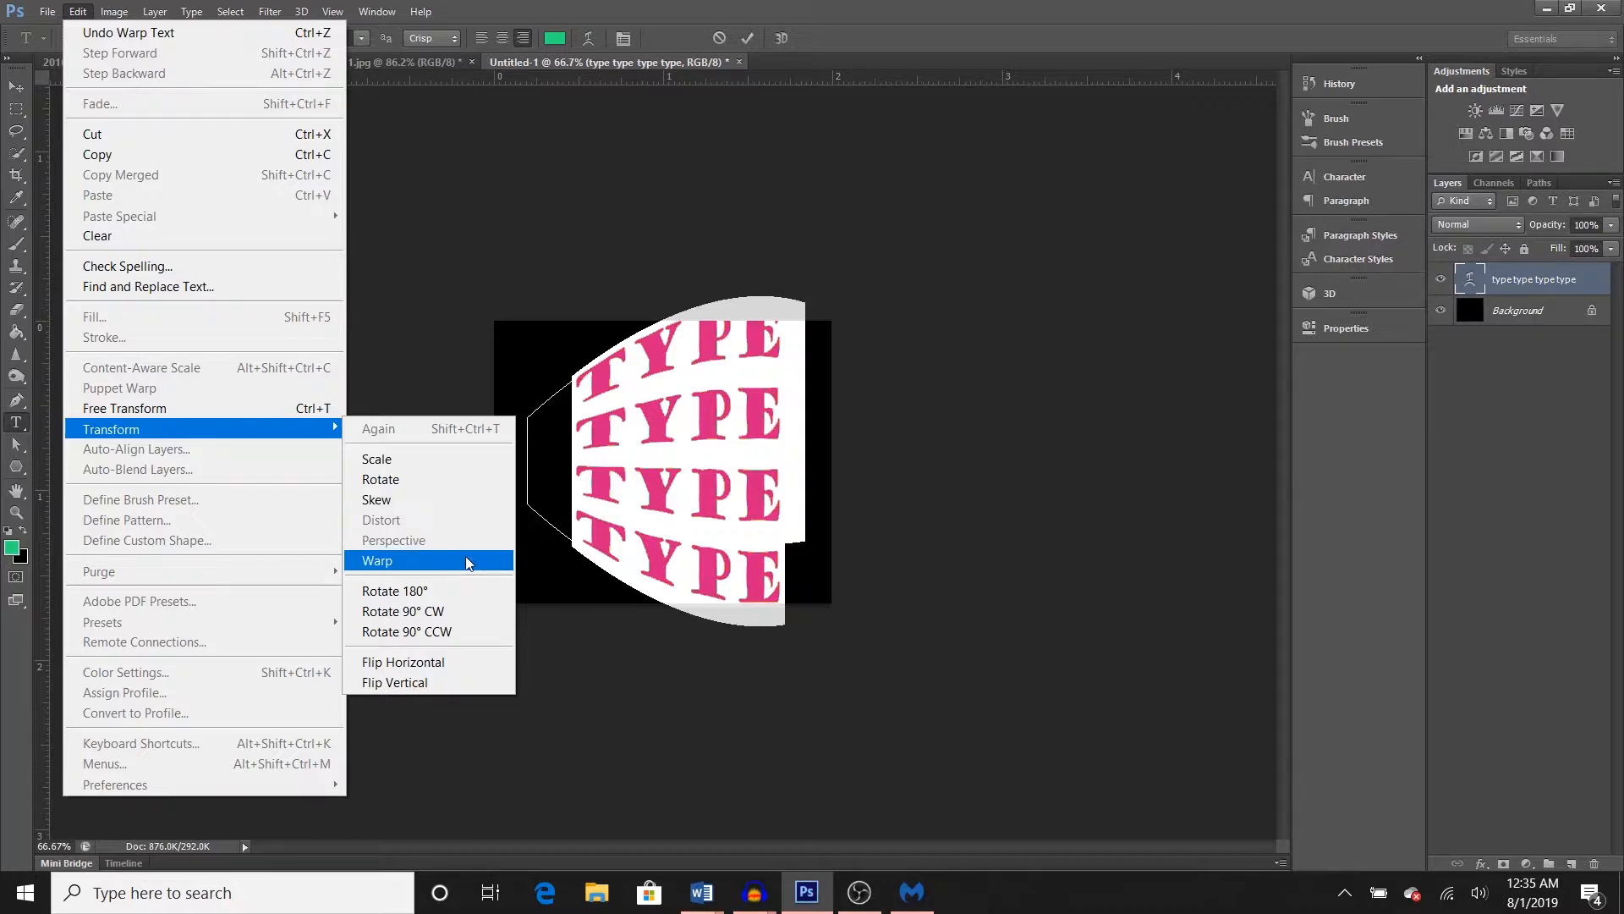
{"action": "left_click", "coordinate": [471, 666]}
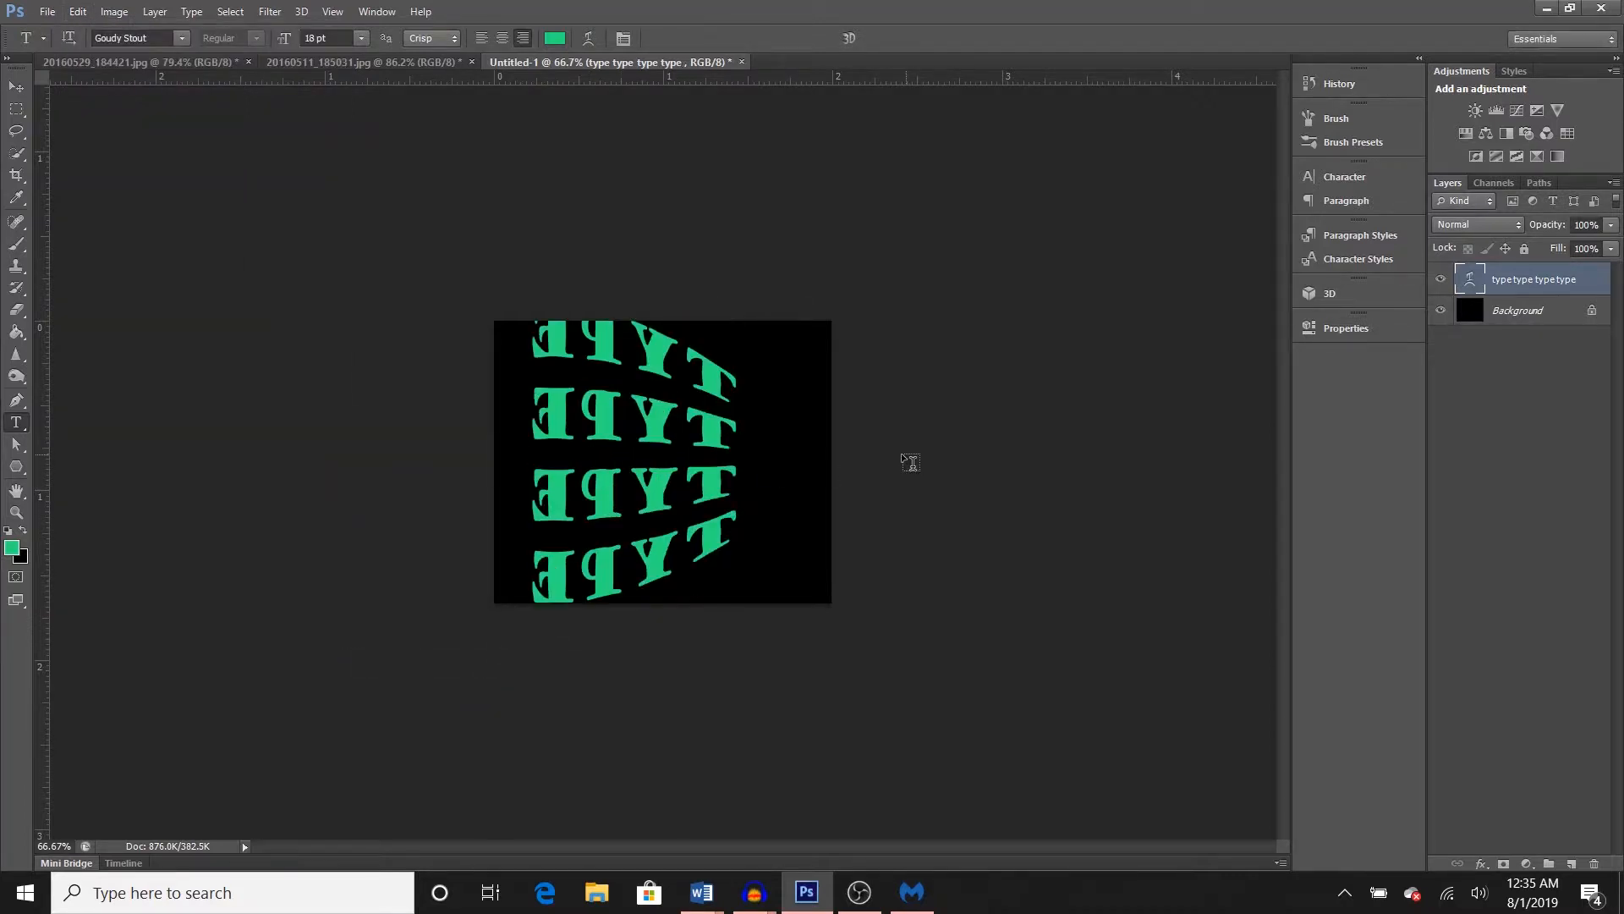
- Rotate the flipped text about 14.4° counter-clockwise with Free Transform, shift it within the canvas, scale it down, and apply the transformation
{"action": "left_click", "coordinate": [78, 12]}
{"action": "left_click", "coordinate": [211, 409]}
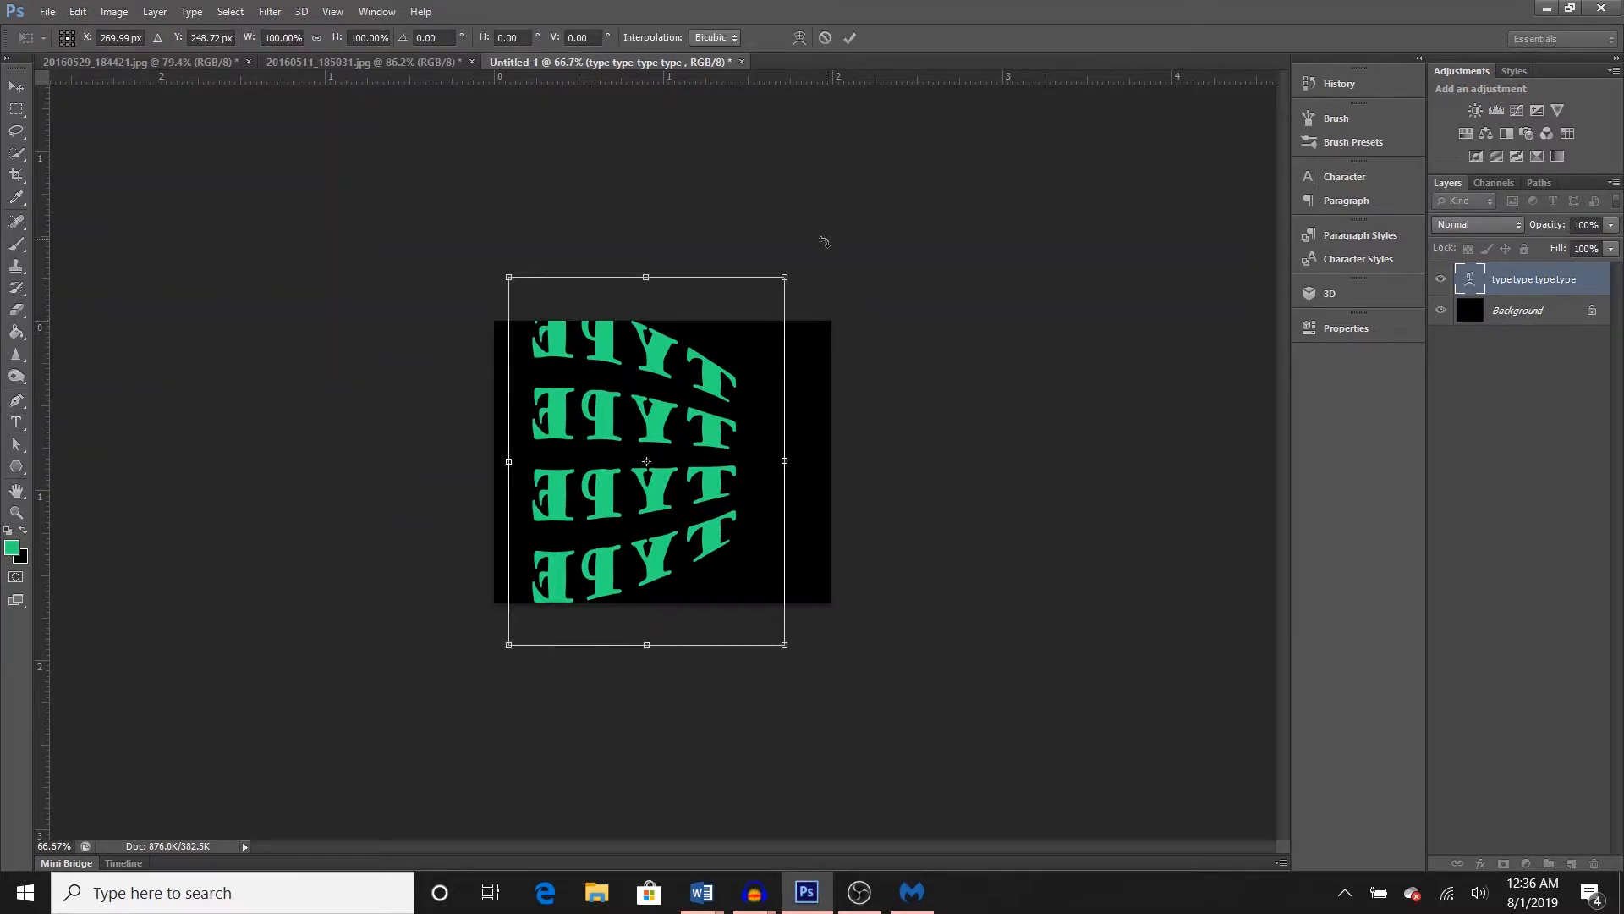
{"action": "left_click_drag", "start_coordinate": [820, 246], "coordinate": [766, 224]}
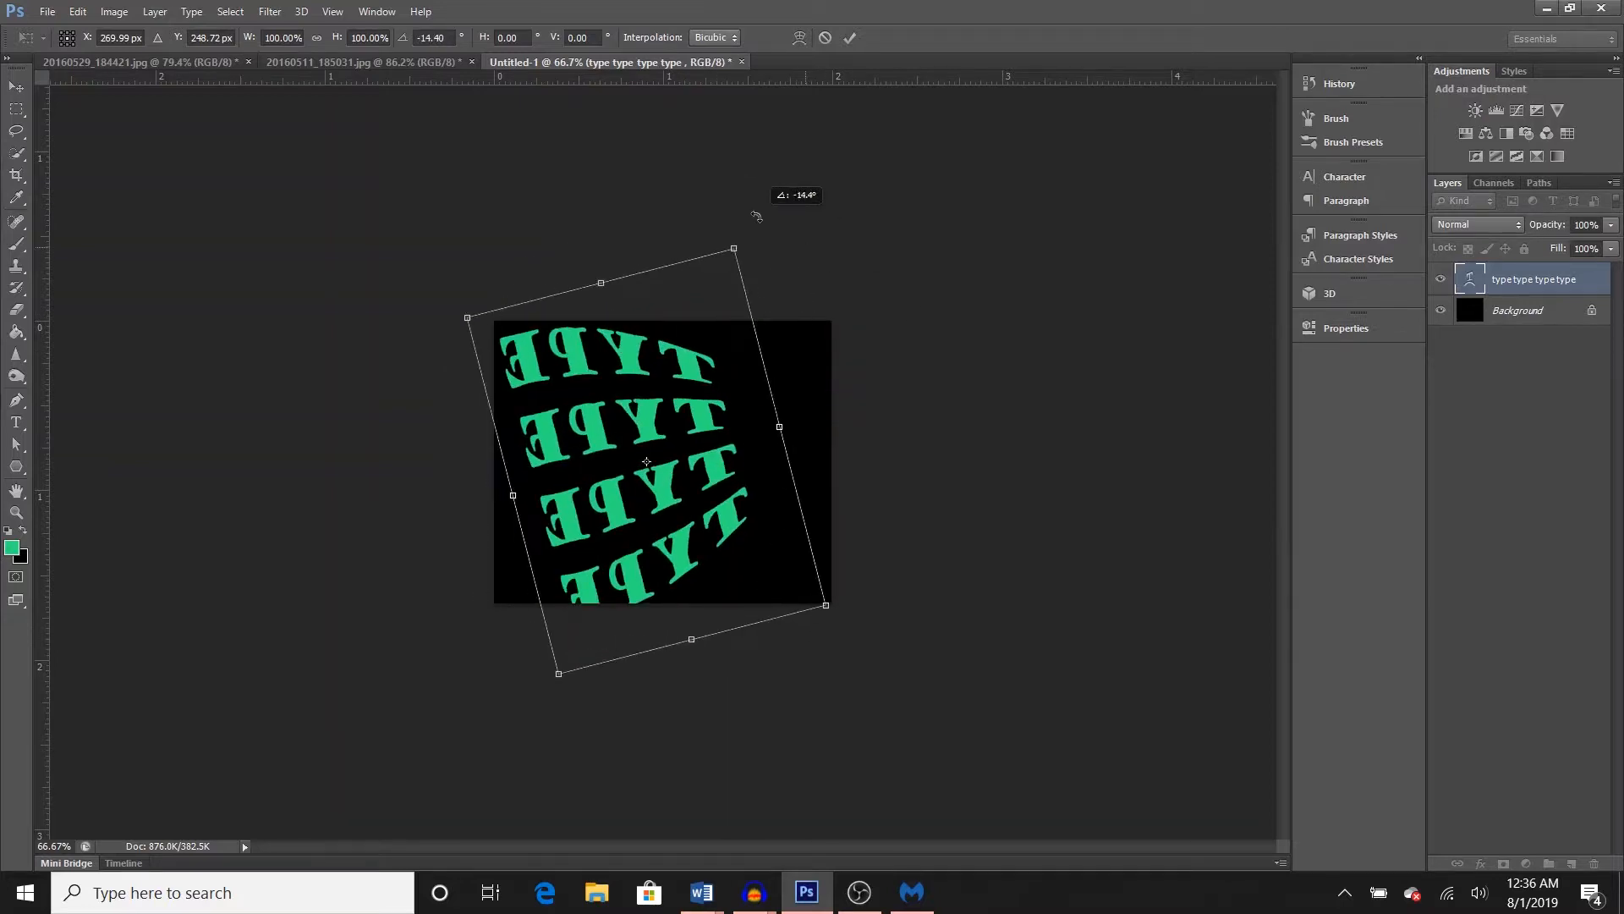
{"action": "left_click_drag", "start_coordinate": [665, 550], "coordinate": [722, 550]}
{"action": "left_click_drag", "start_coordinate": [884, 602], "coordinate": [475, 356]}
{"action": "key", "text": "Return"}
- Open the text layer's blending options and enable the Bevel & Emboss effect
{"action": "key", "text": "ctrl+0"}
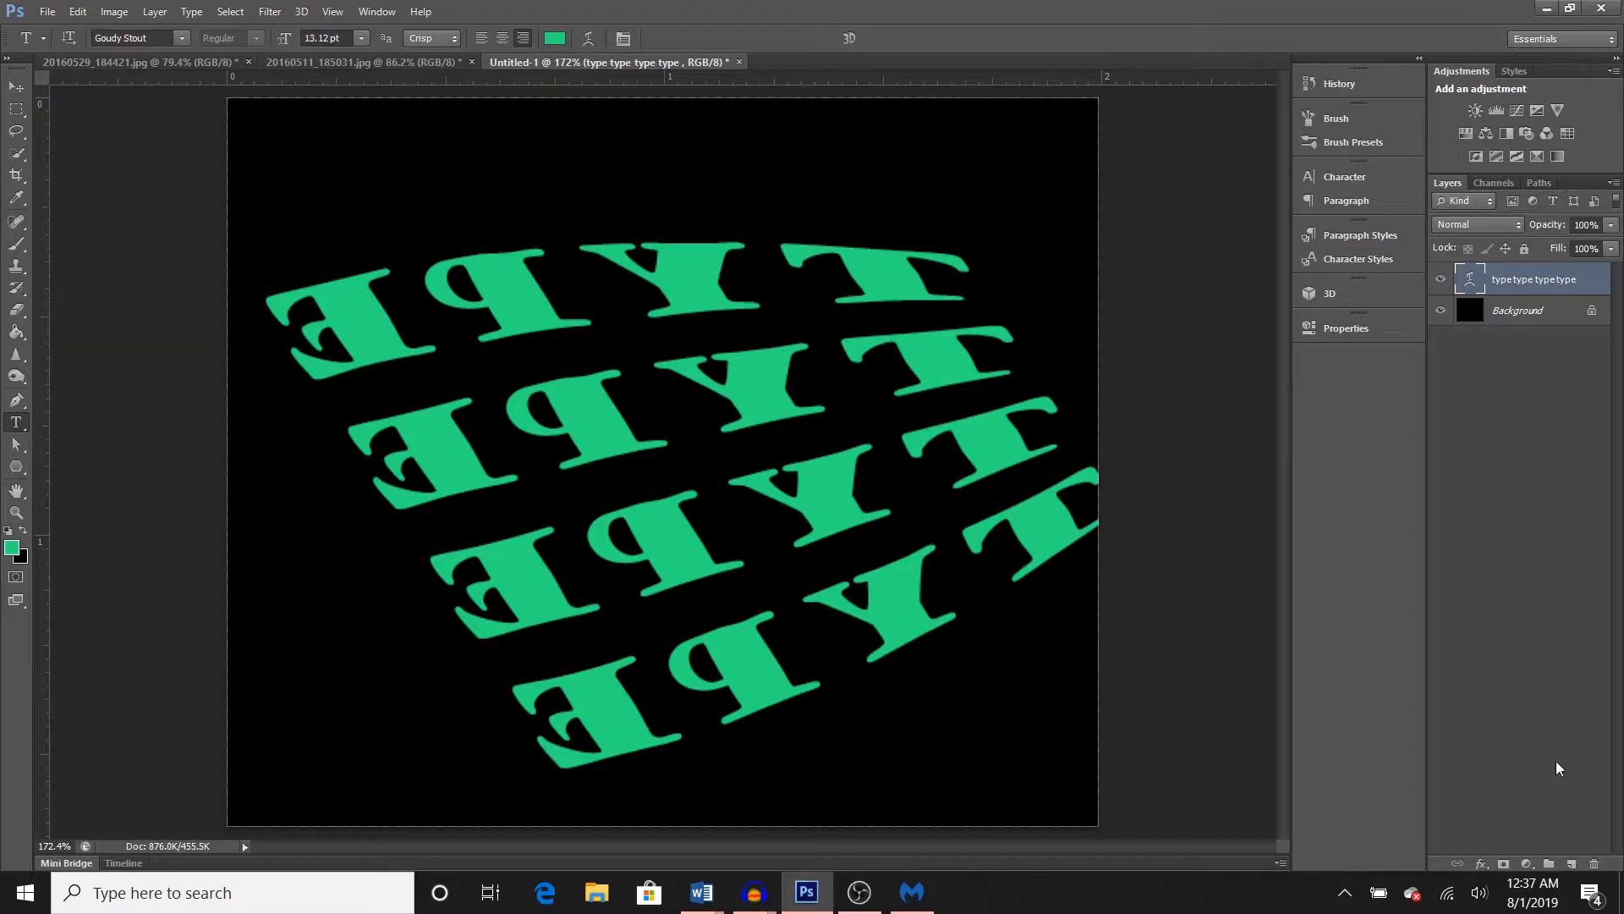
{"action": "right_click", "coordinate": [1525, 281]}
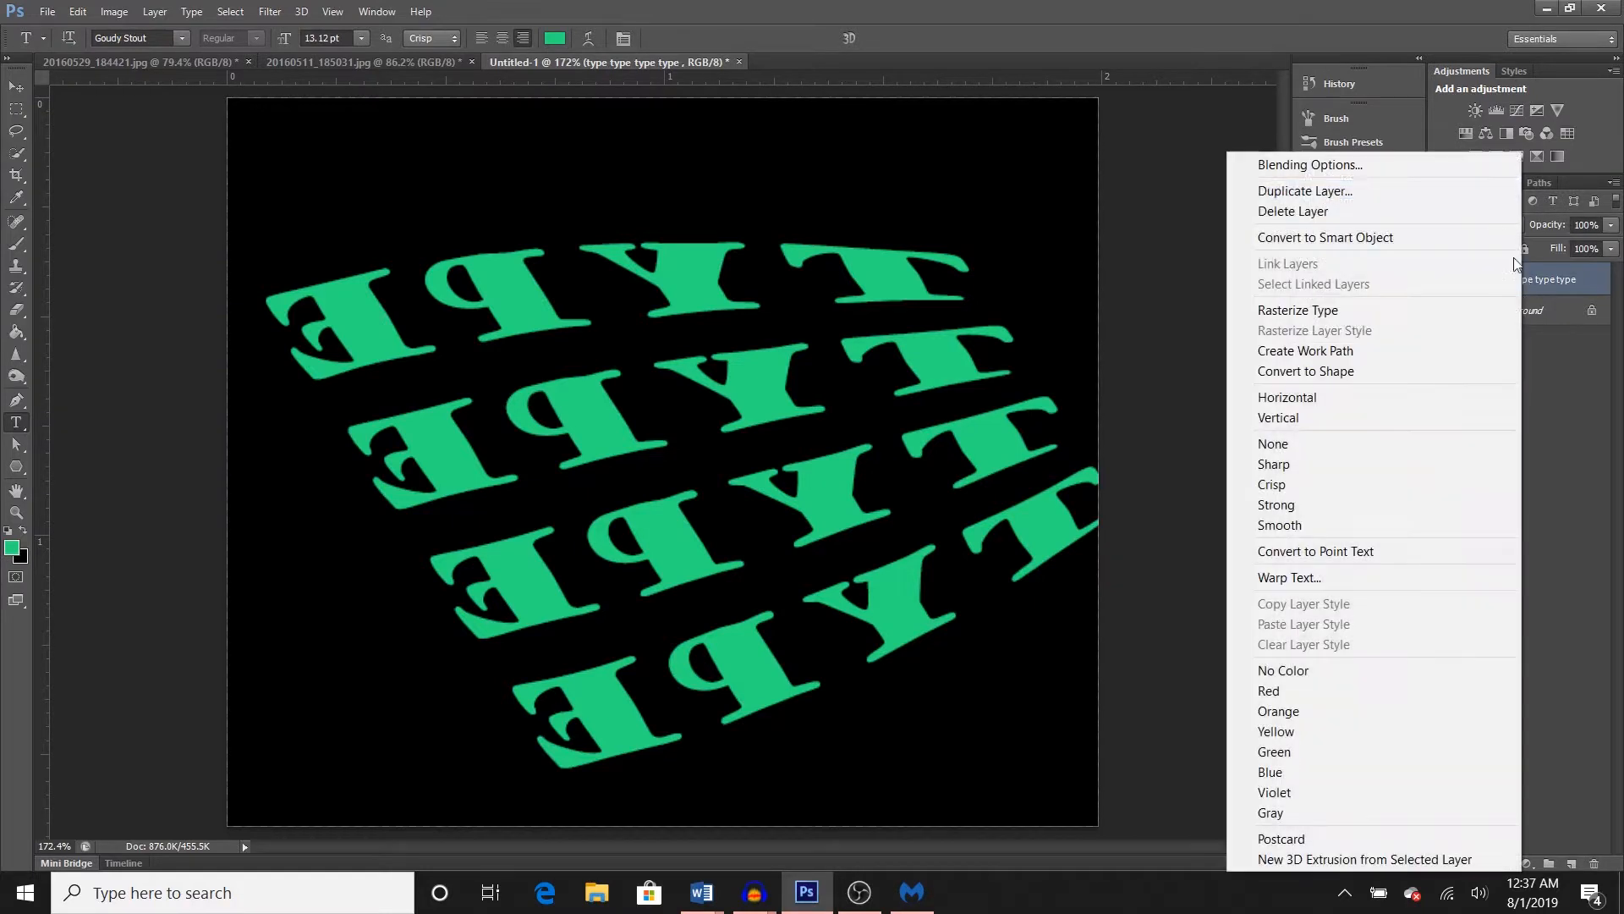
{"action": "left_click", "coordinate": [1436, 162]}
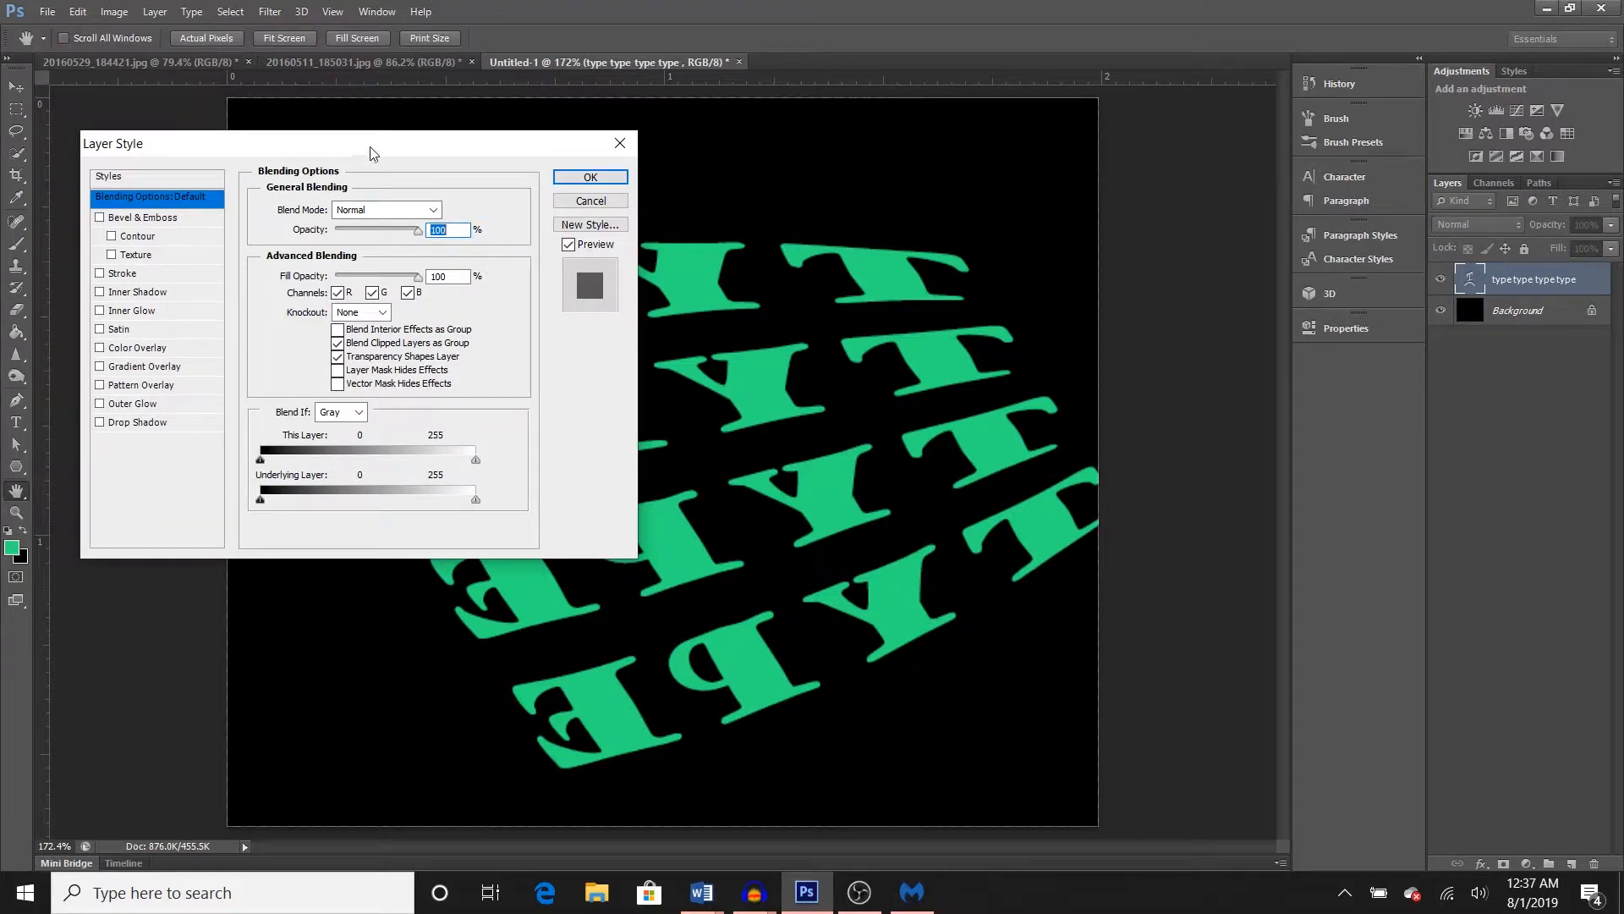
{"action": "left_click_drag", "start_coordinate": [372, 153], "coordinate": [393, 165]}
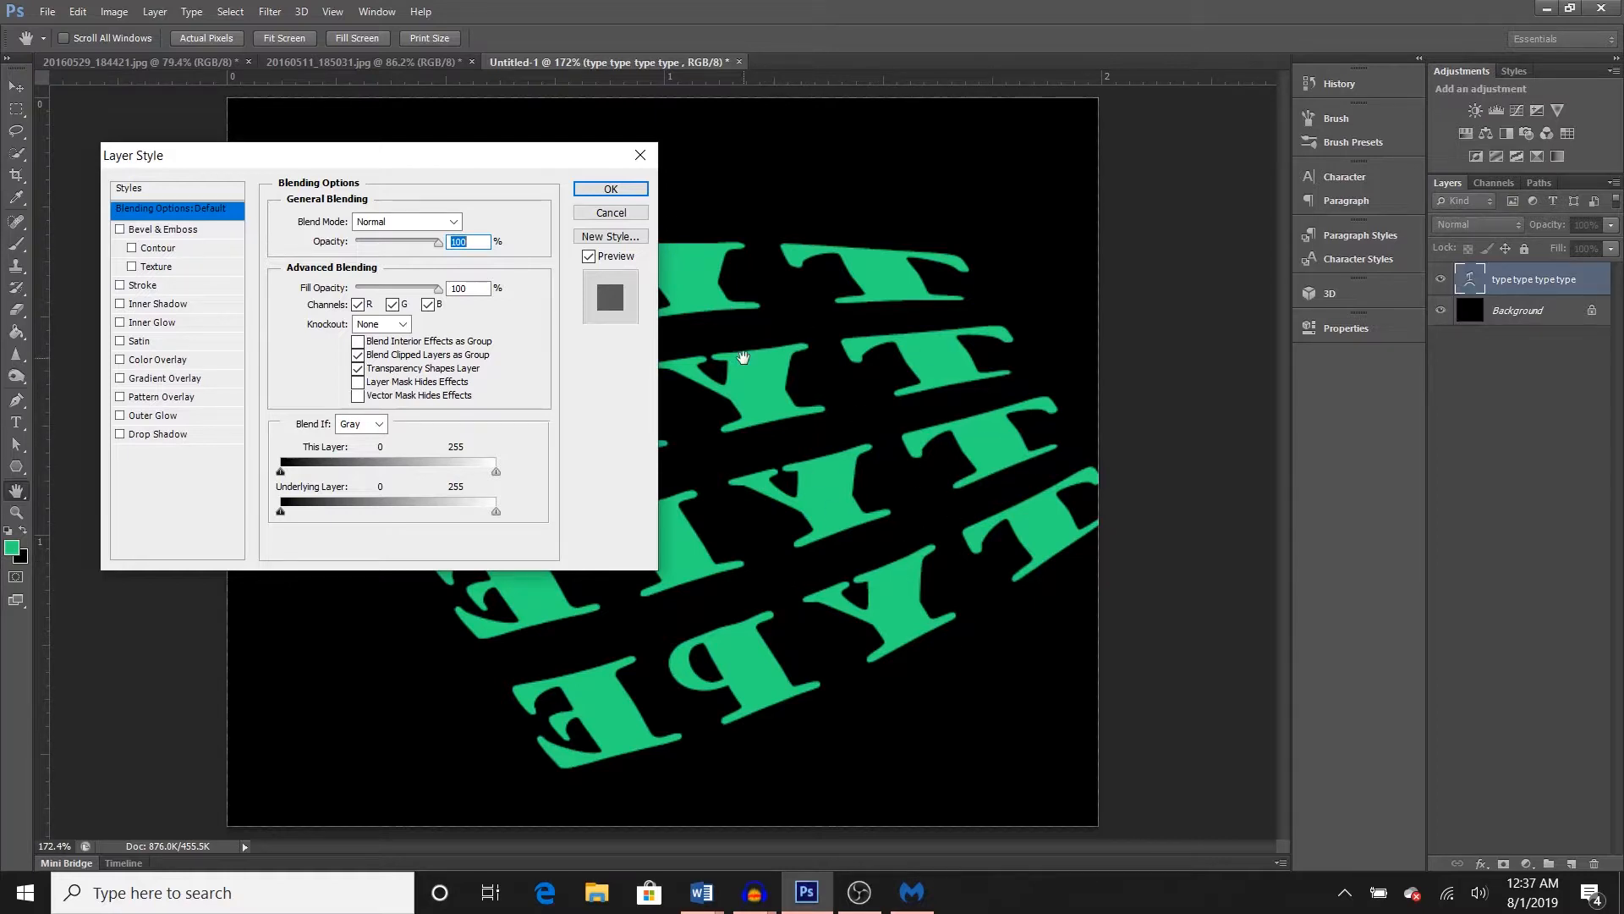
{"action": "left_click", "coordinate": [161, 234]}
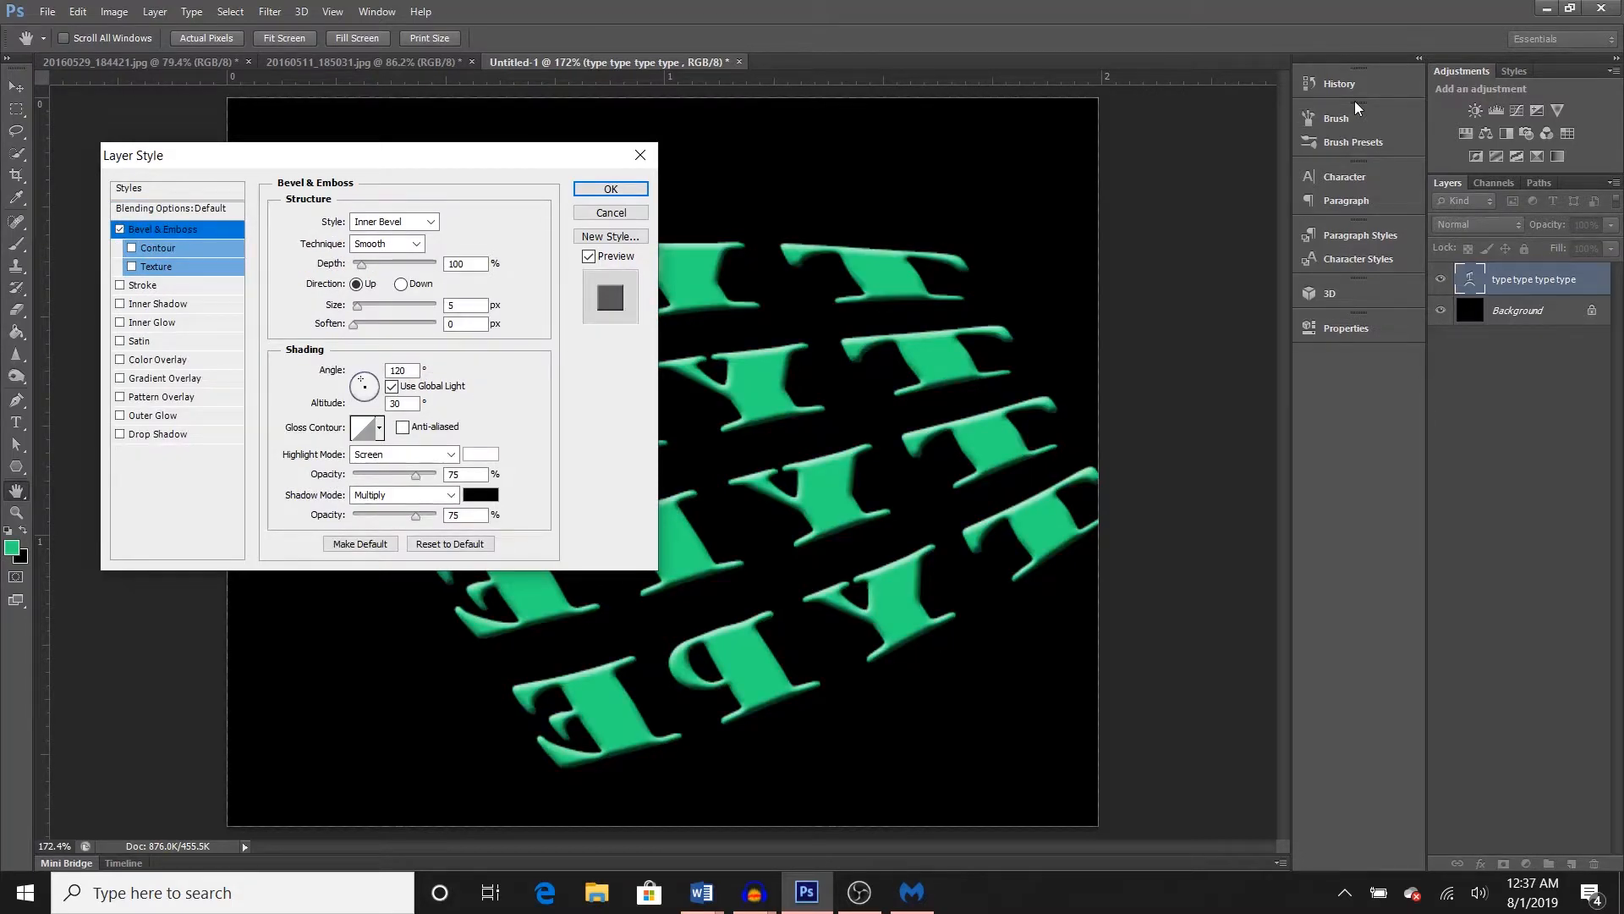
- Set the text's Bevel & Emboss depth to 317%, size to 16 px and soften to 8 px
{"action": "key", "text": "Down"}
{"action": "key", "text": "Down"}
{"action": "key", "text": "Down"}
{"action": "key", "text": "ctrl+plus"}
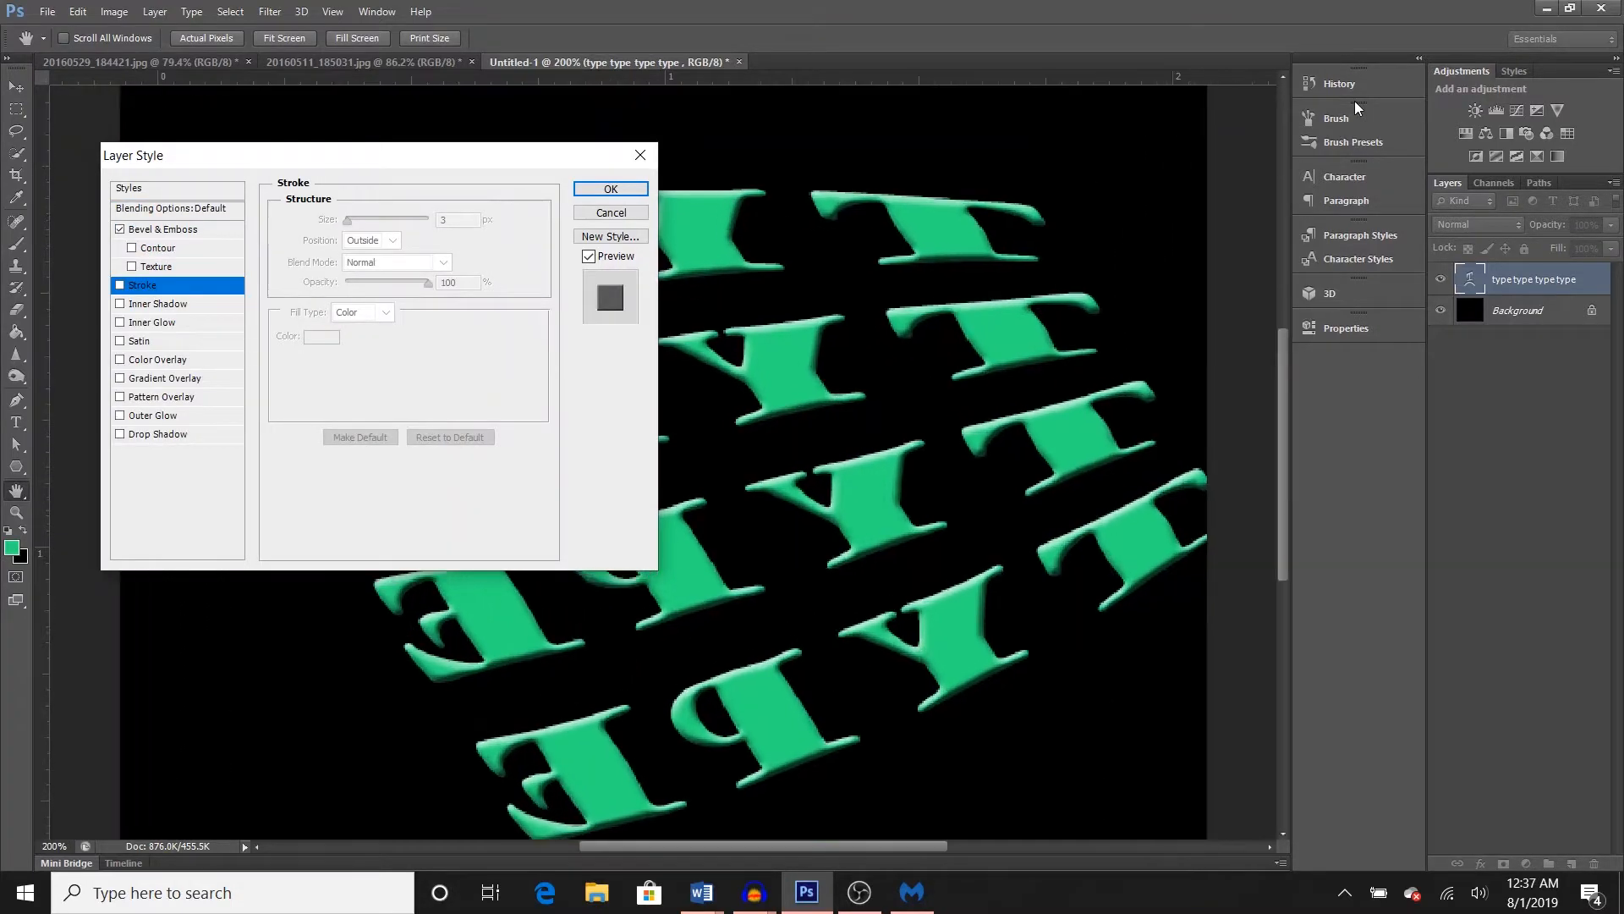
{"action": "key", "text": "ctrl+plus"}
{"action": "key", "text": "ctrl+plus"}
{"action": "key", "text": "ctrl+plus"}
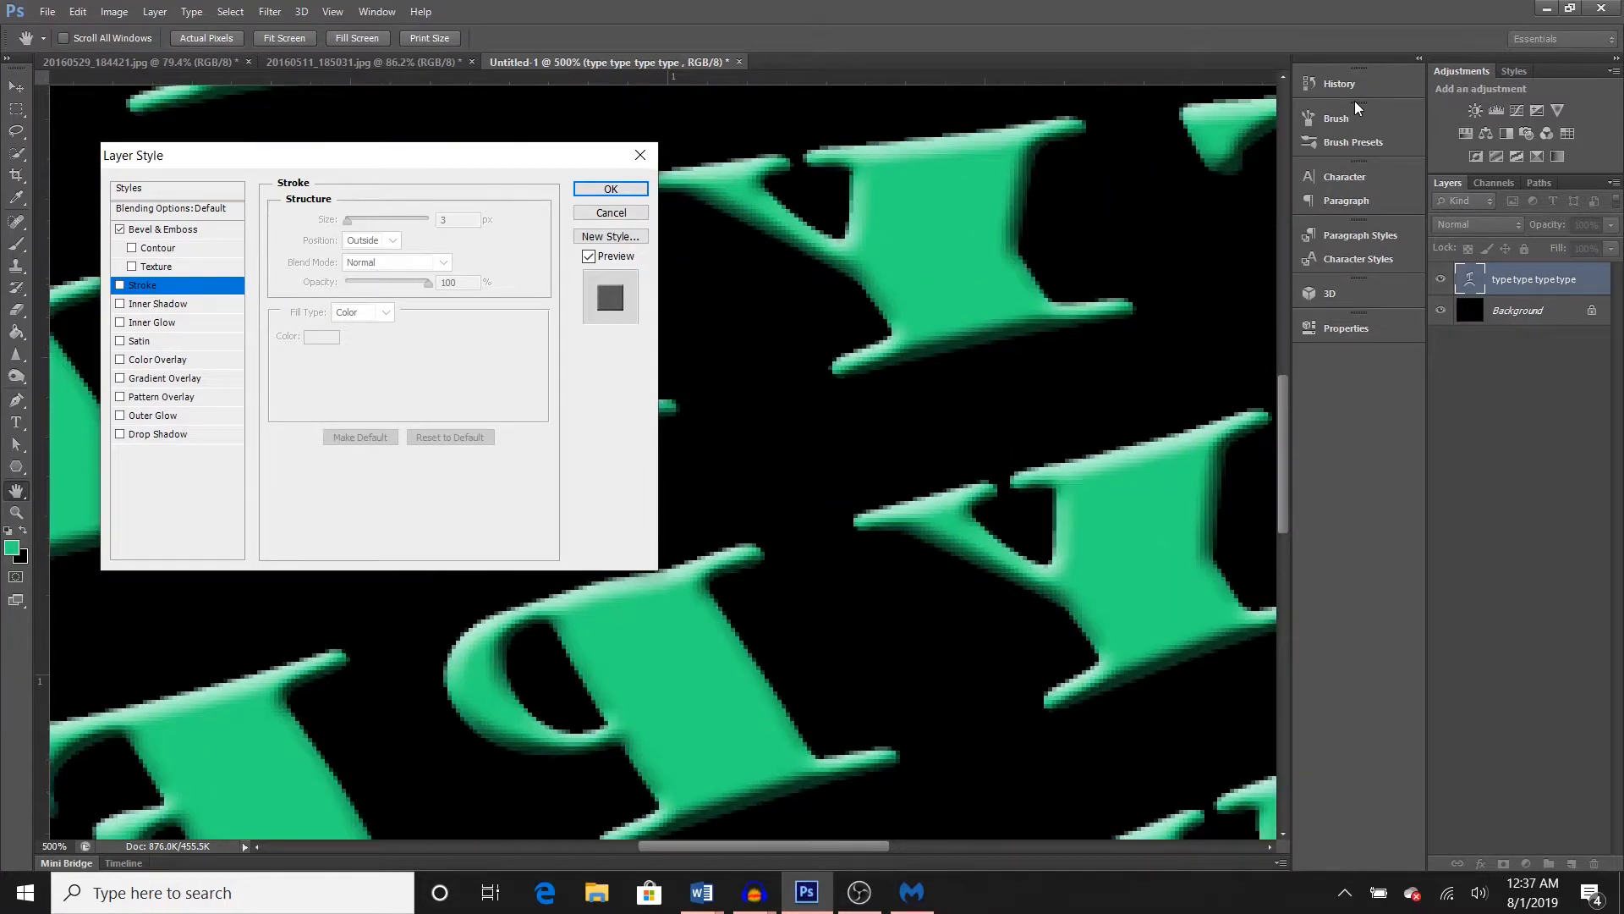
{"action": "key", "text": "ctrl+minus"}
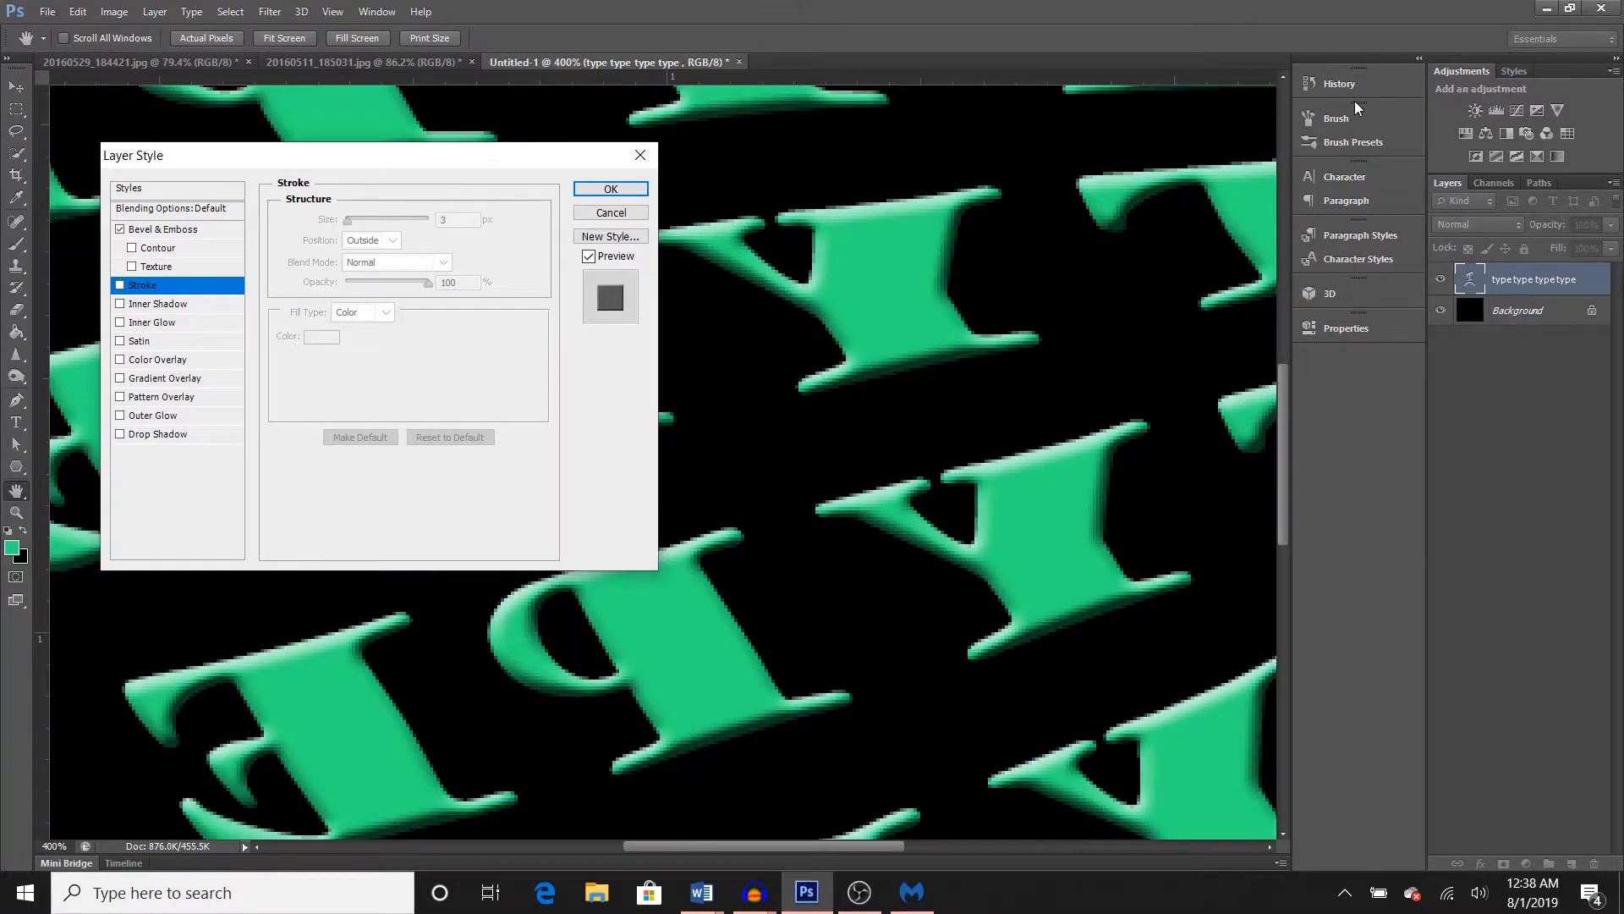
{"action": "left_click", "coordinate": [164, 230]}
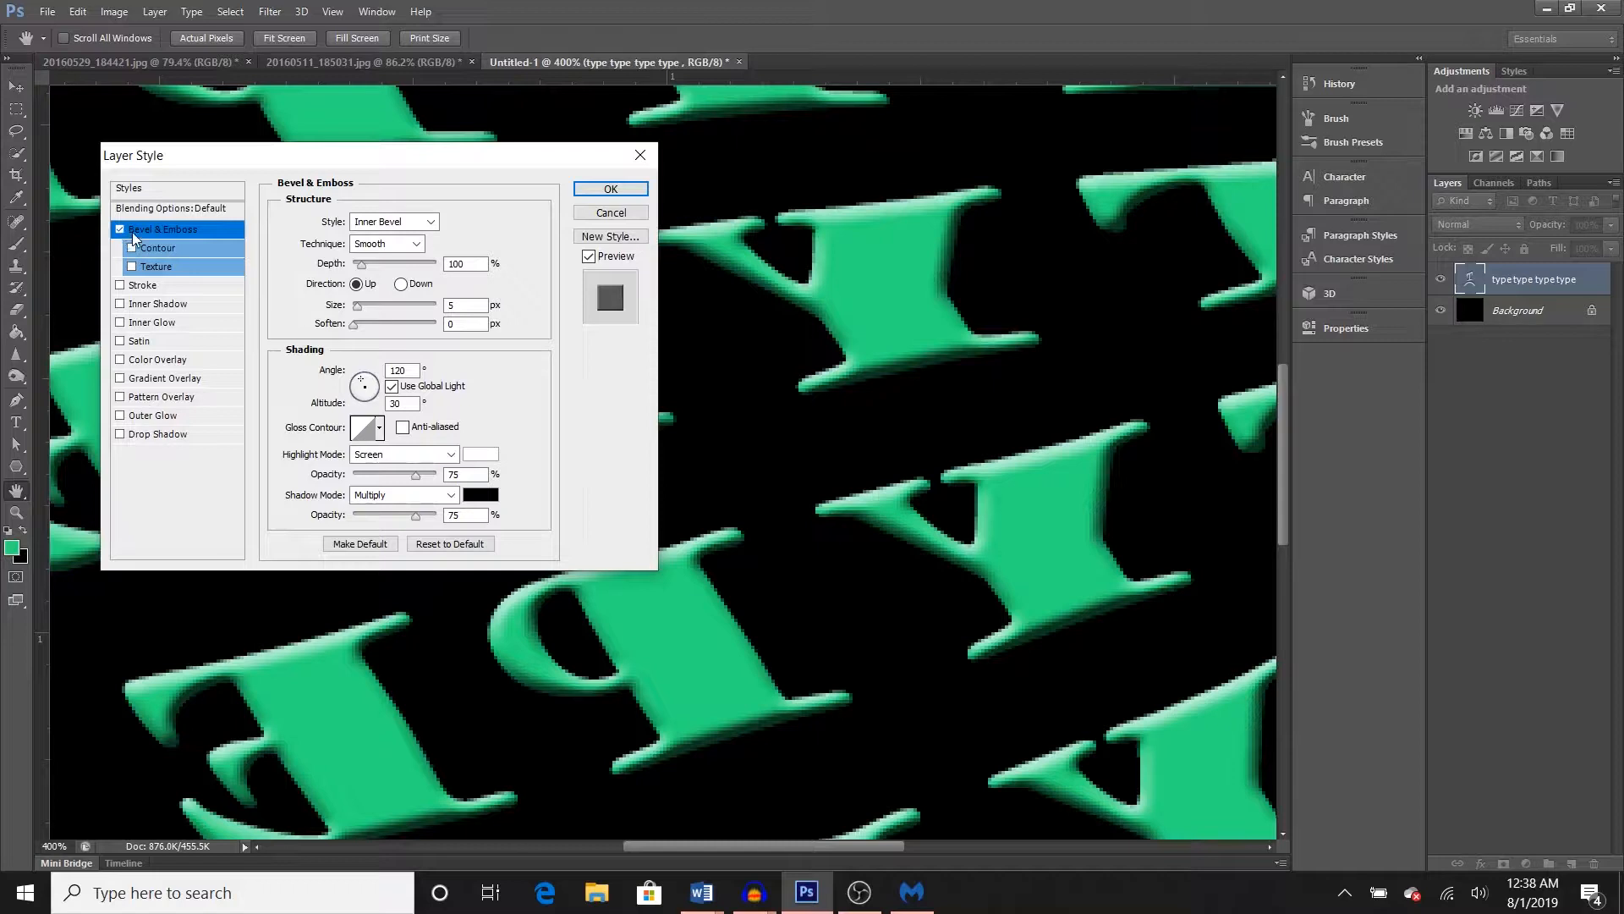
{"action": "left_click_drag", "start_coordinate": [362, 264], "coordinate": [383, 268]}
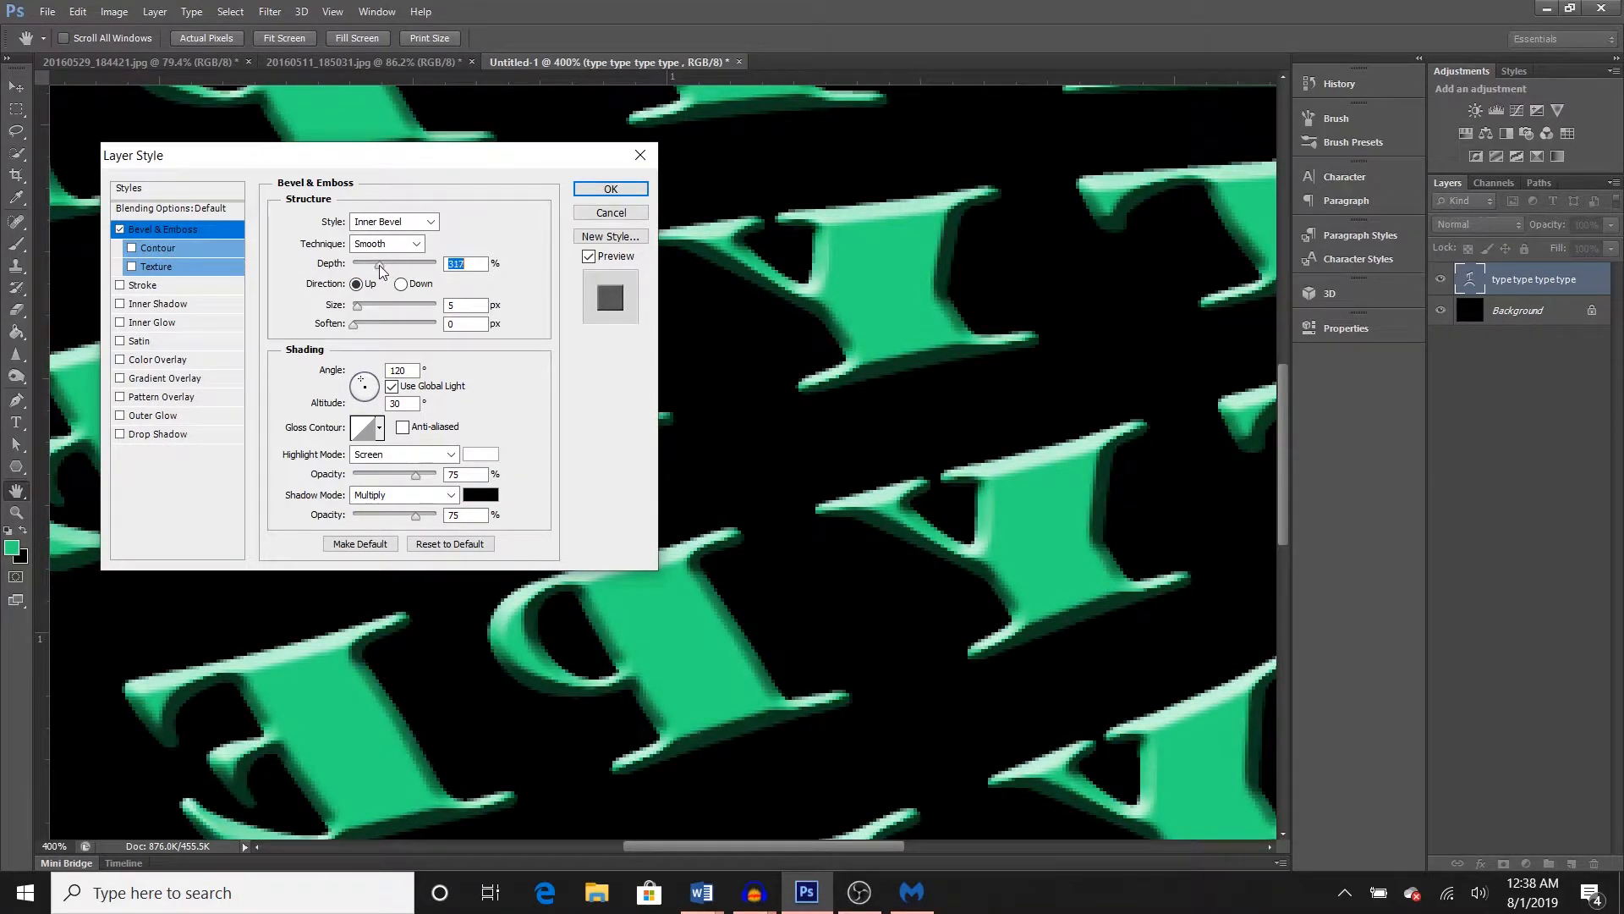
{"action": "left_click_drag", "start_coordinate": [360, 303], "coordinate": [395, 322]}
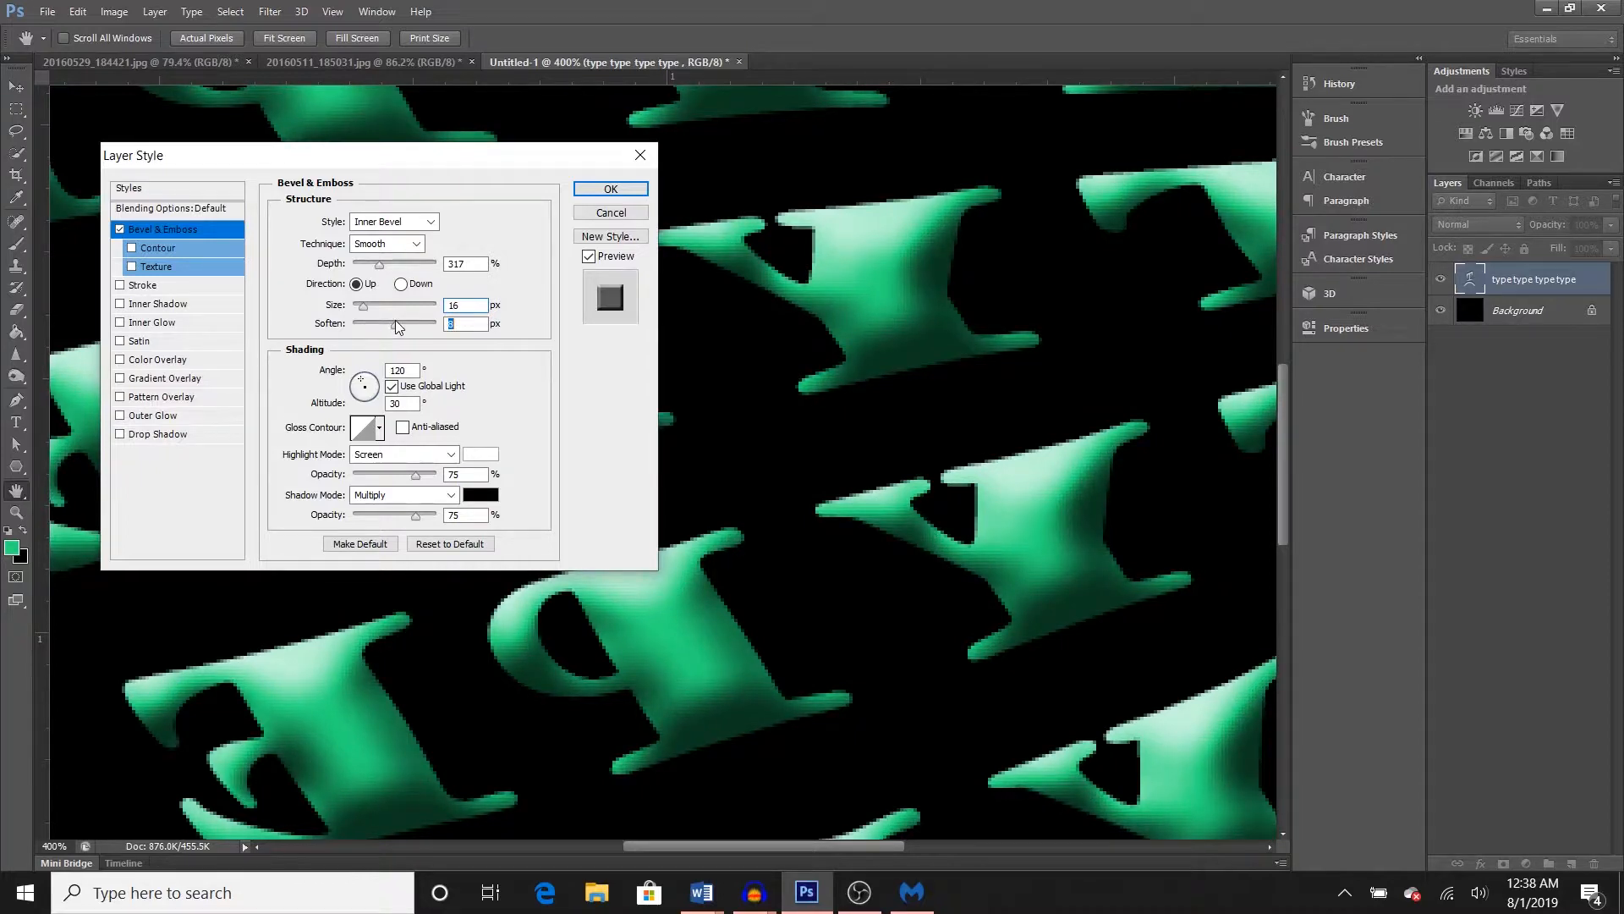
- Enable the bevel's Contour option, try several contour presets on the text, and switch Contour back off
{"action": "left_click", "coordinate": [427, 411]}
{"action": "left_click", "coordinate": [133, 248]}
{"action": "left_click", "coordinate": [131, 247]}
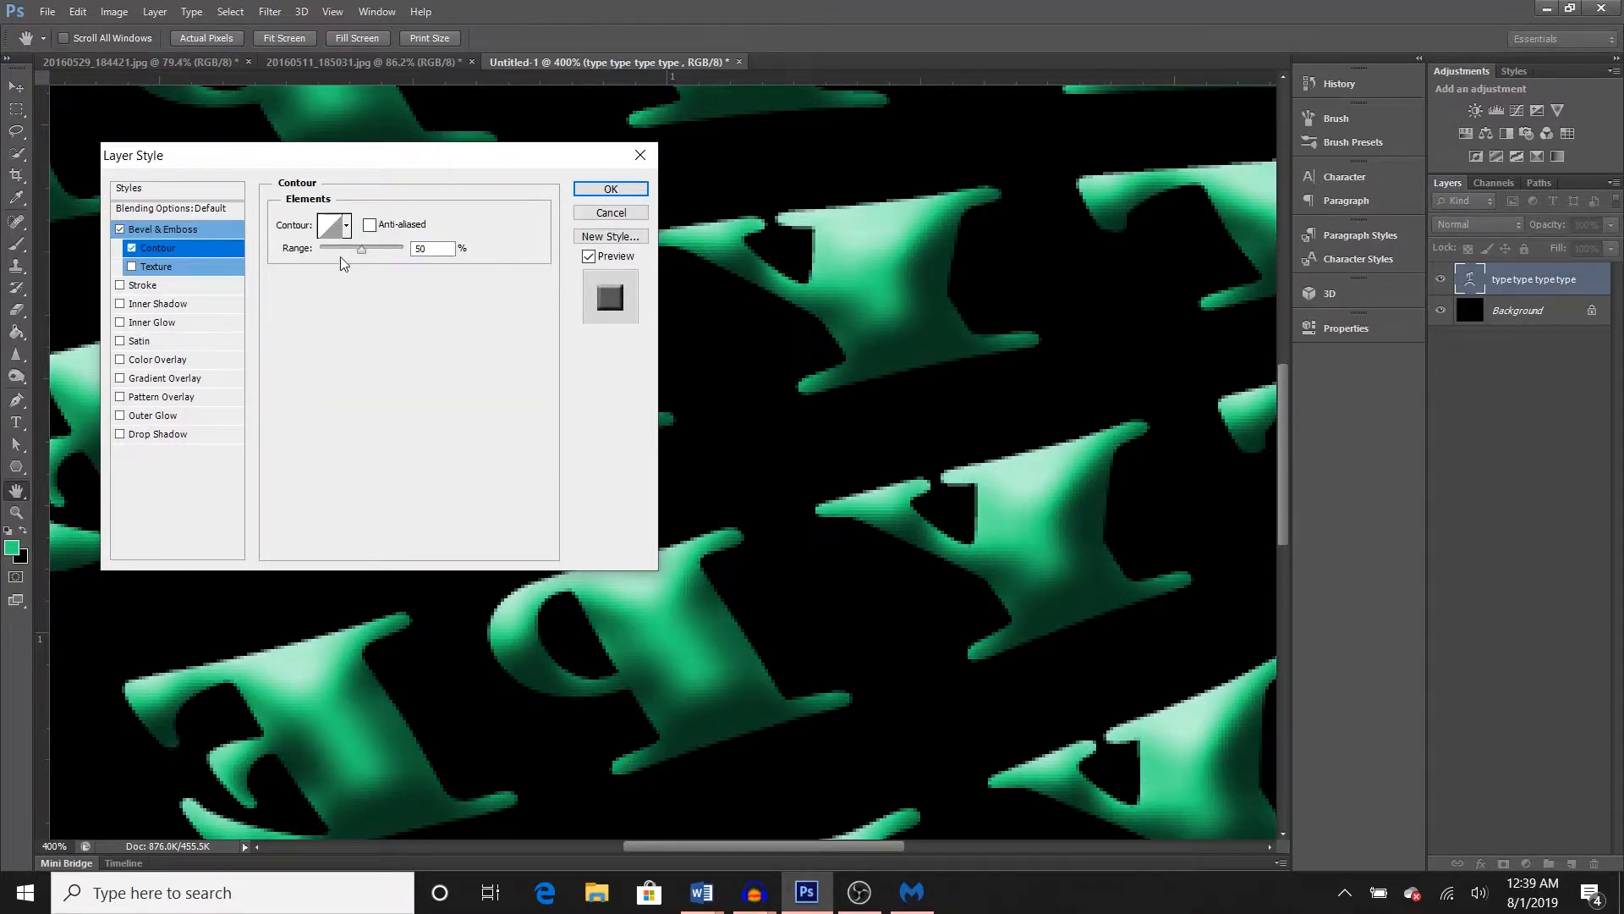
{"action": "left_click", "coordinate": [347, 225]}
{"action": "left_click", "coordinate": [302, 269]}
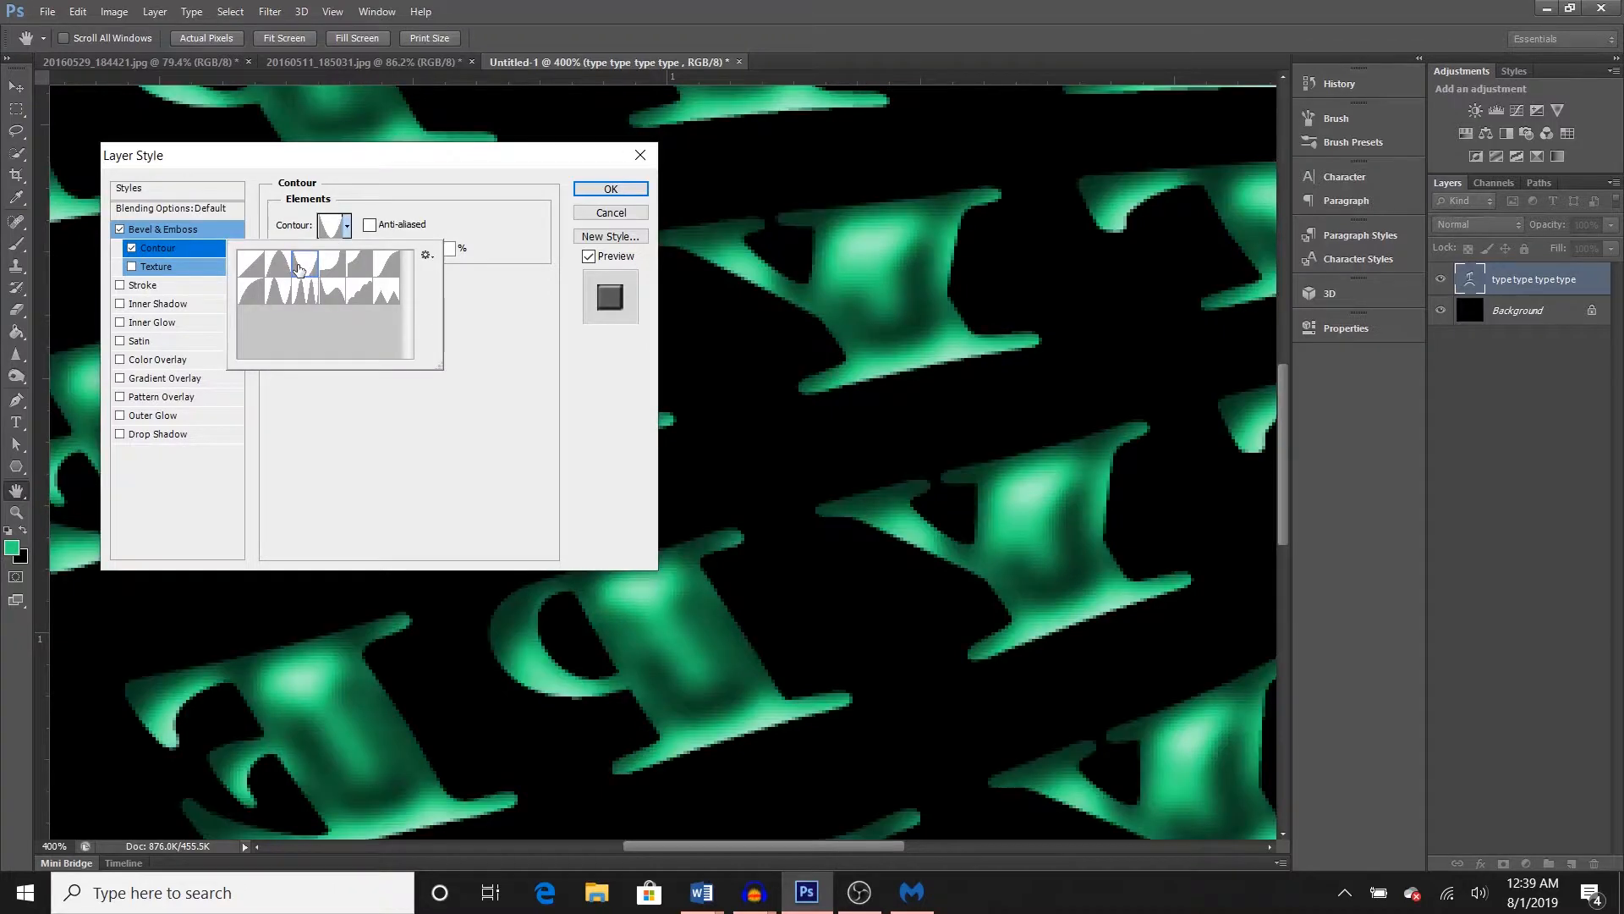
{"action": "left_click", "coordinate": [357, 270]}
{"action": "left_click", "coordinate": [385, 265]}
{"action": "left_click", "coordinate": [386, 292]}
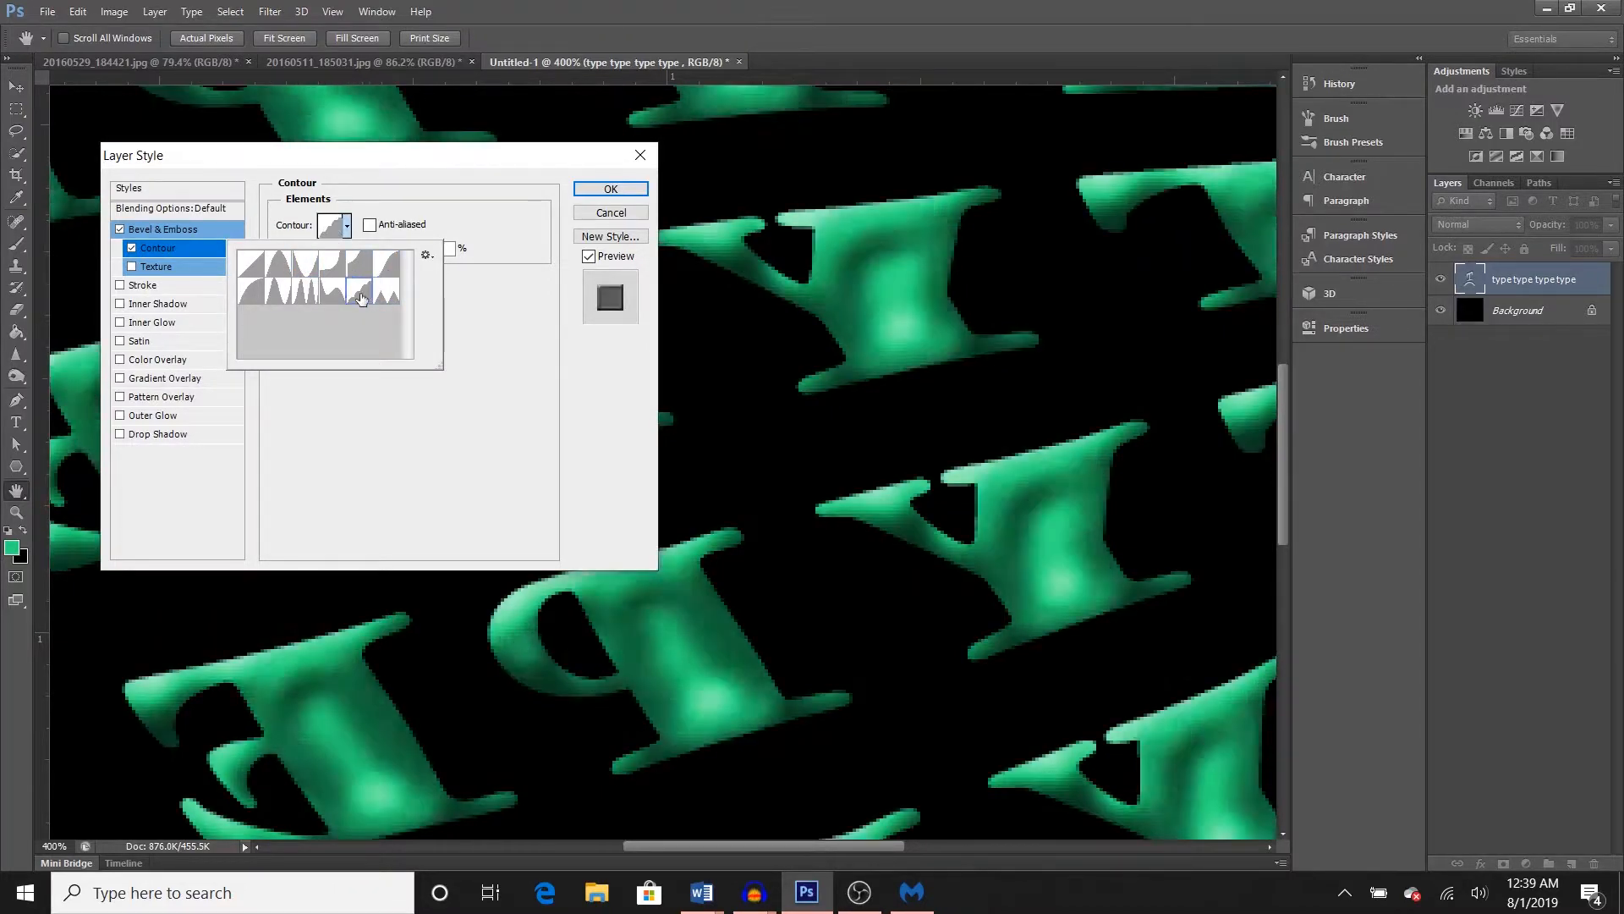
{"action": "left_click", "coordinate": [131, 247]}
- Enable the bevel's Texture option and add a Stroke effect in bright red (ff1717)
{"action": "left_click", "coordinate": [131, 266]}
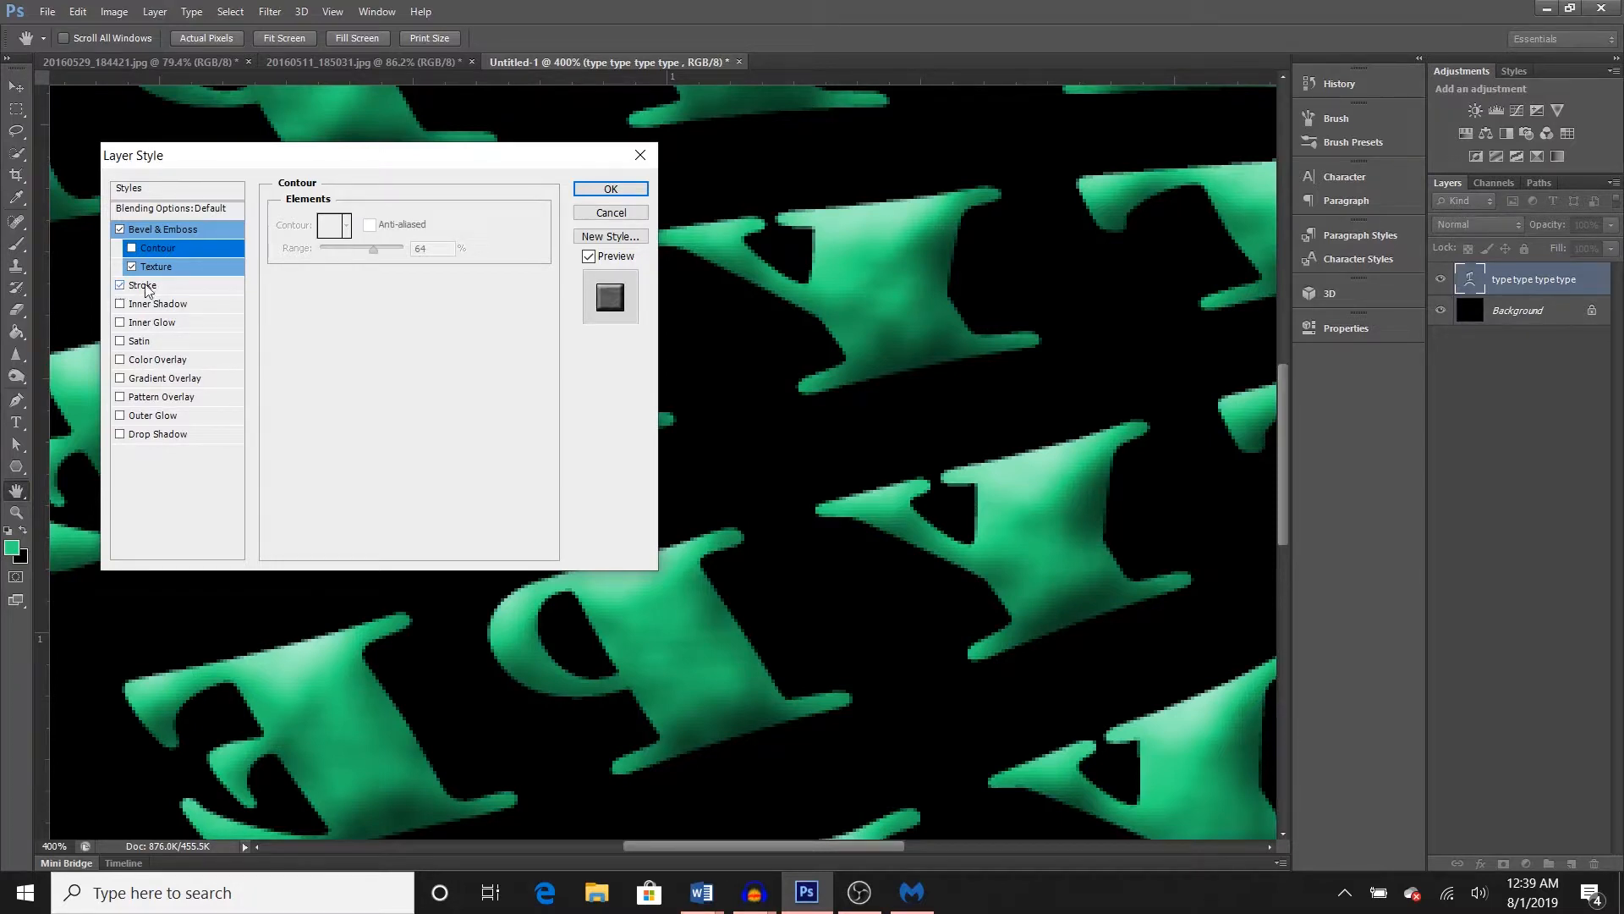
{"action": "left_click", "coordinate": [149, 286]}
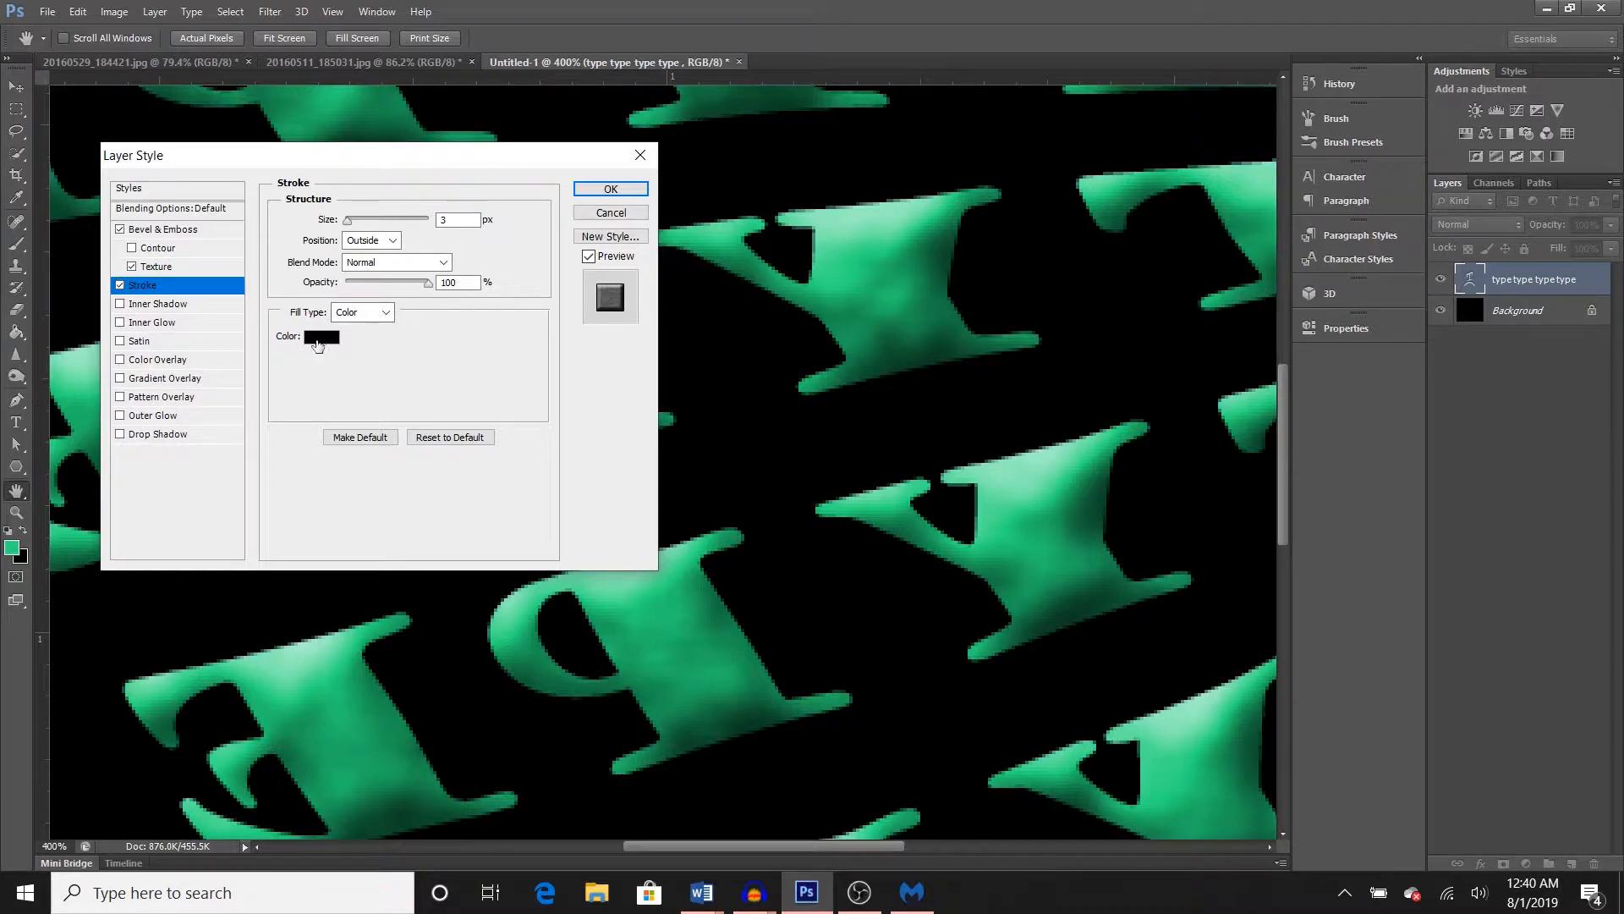
{"action": "left_click", "coordinate": [315, 342]}
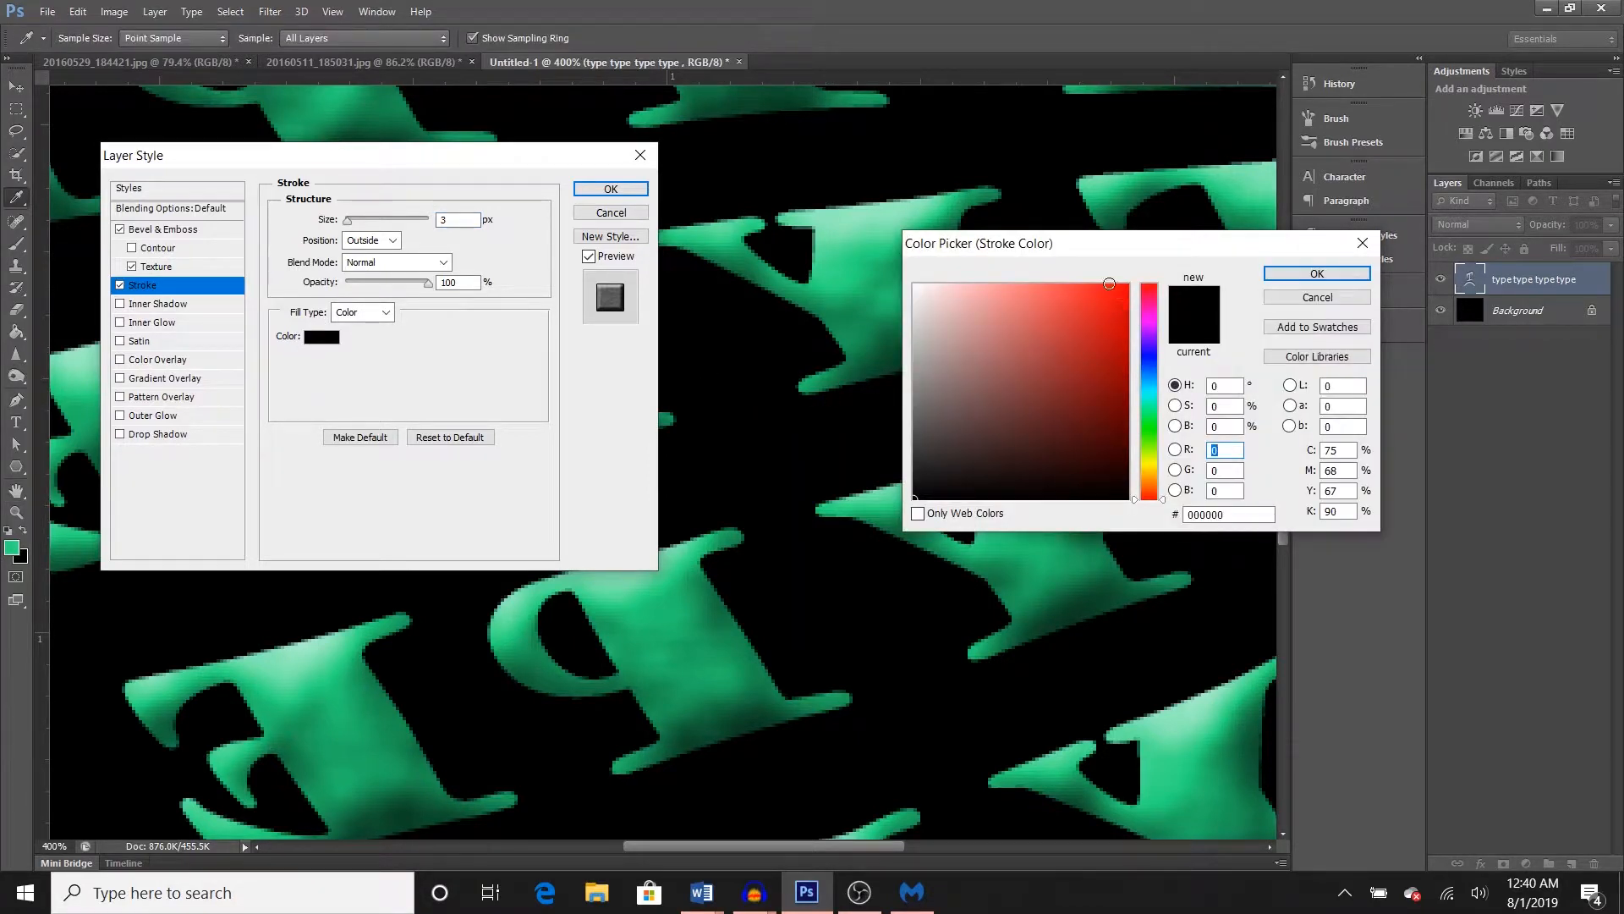
{"action": "left_click", "coordinate": [1109, 284]}
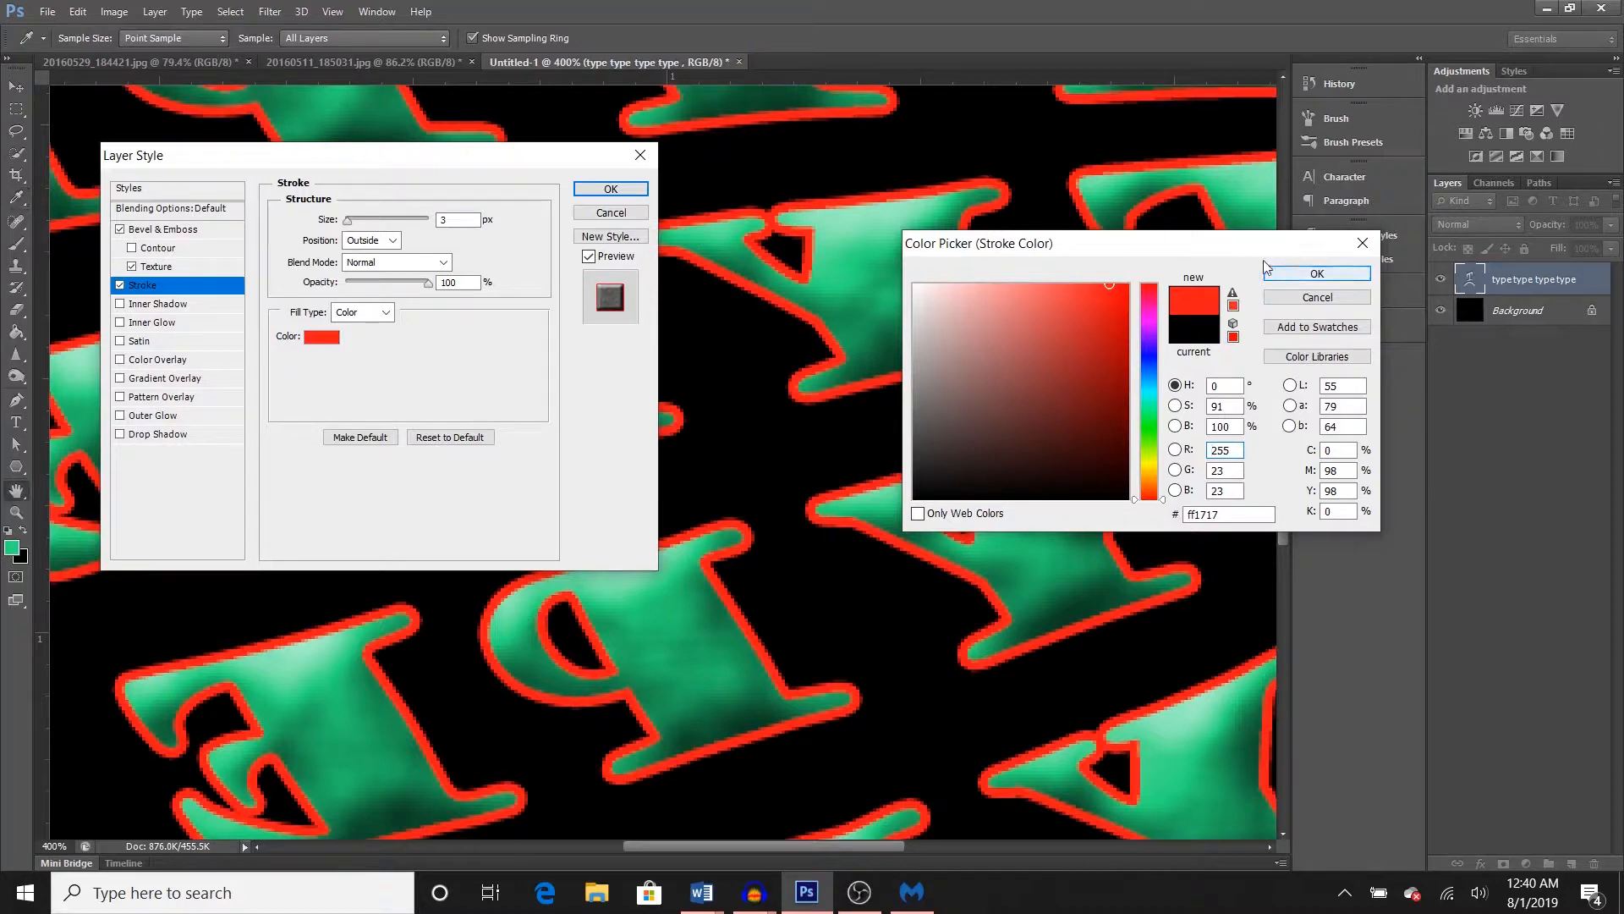
{"action": "left_click", "coordinate": [1291, 273]}
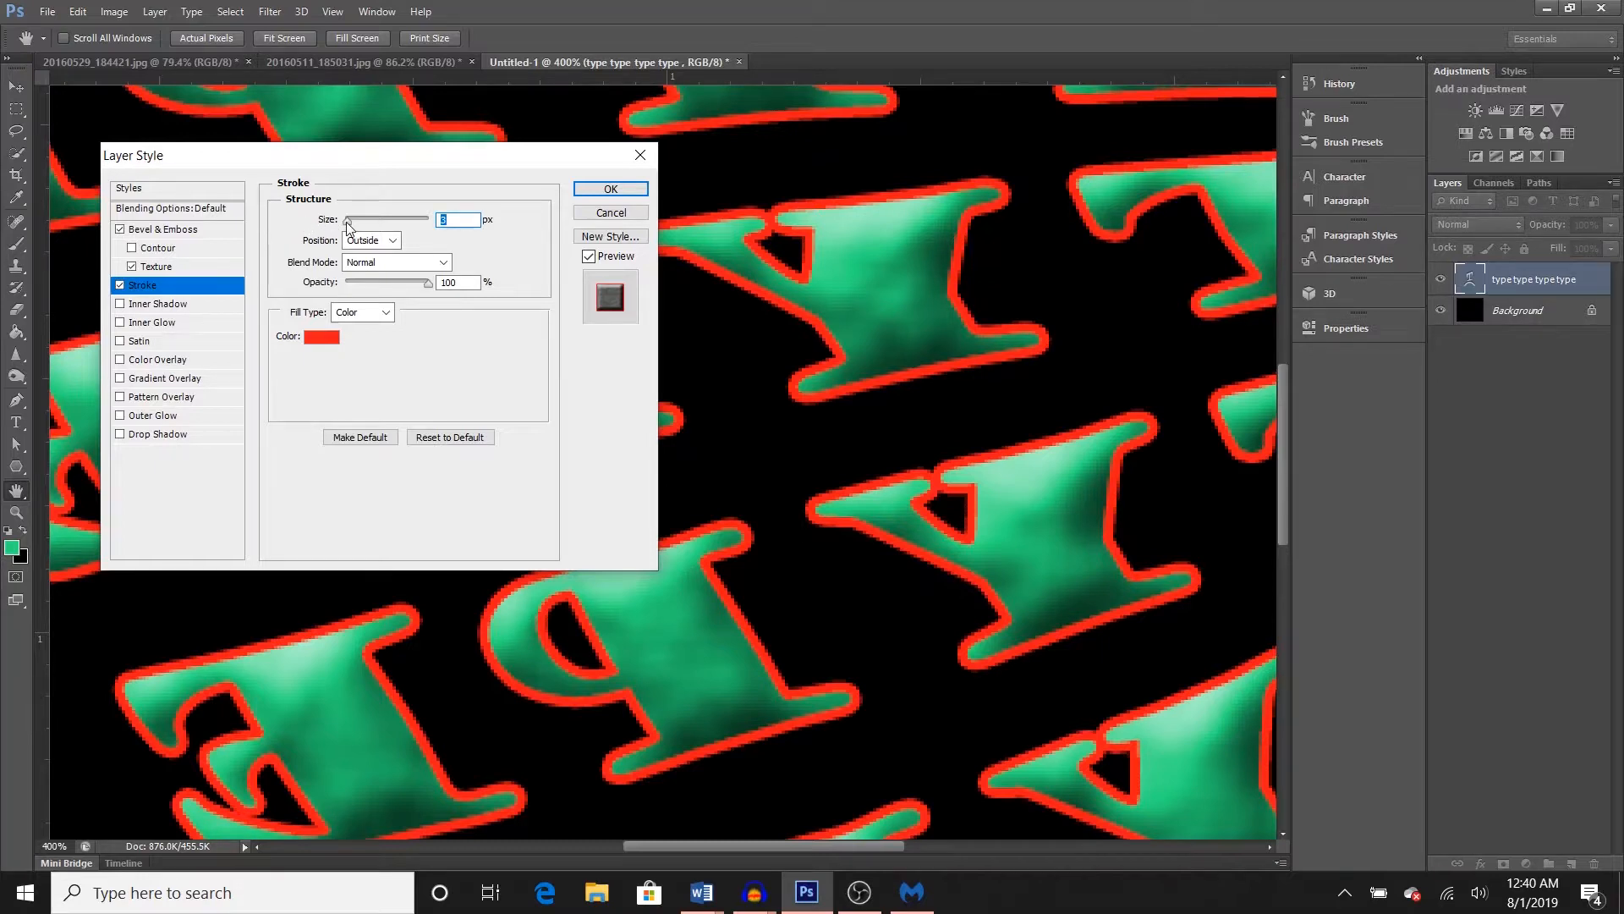
- Set the stroke's size to 5 px and its position to Center
{"action": "left_click_drag", "start_coordinate": [348, 222], "coordinate": [349, 236]}
{"action": "key", "text": "Down"}
{"action": "key", "text": "Down"}
{"action": "key", "text": "Up"}
{"action": "key", "text": "Up"}
{"action": "key", "text": "Up"}
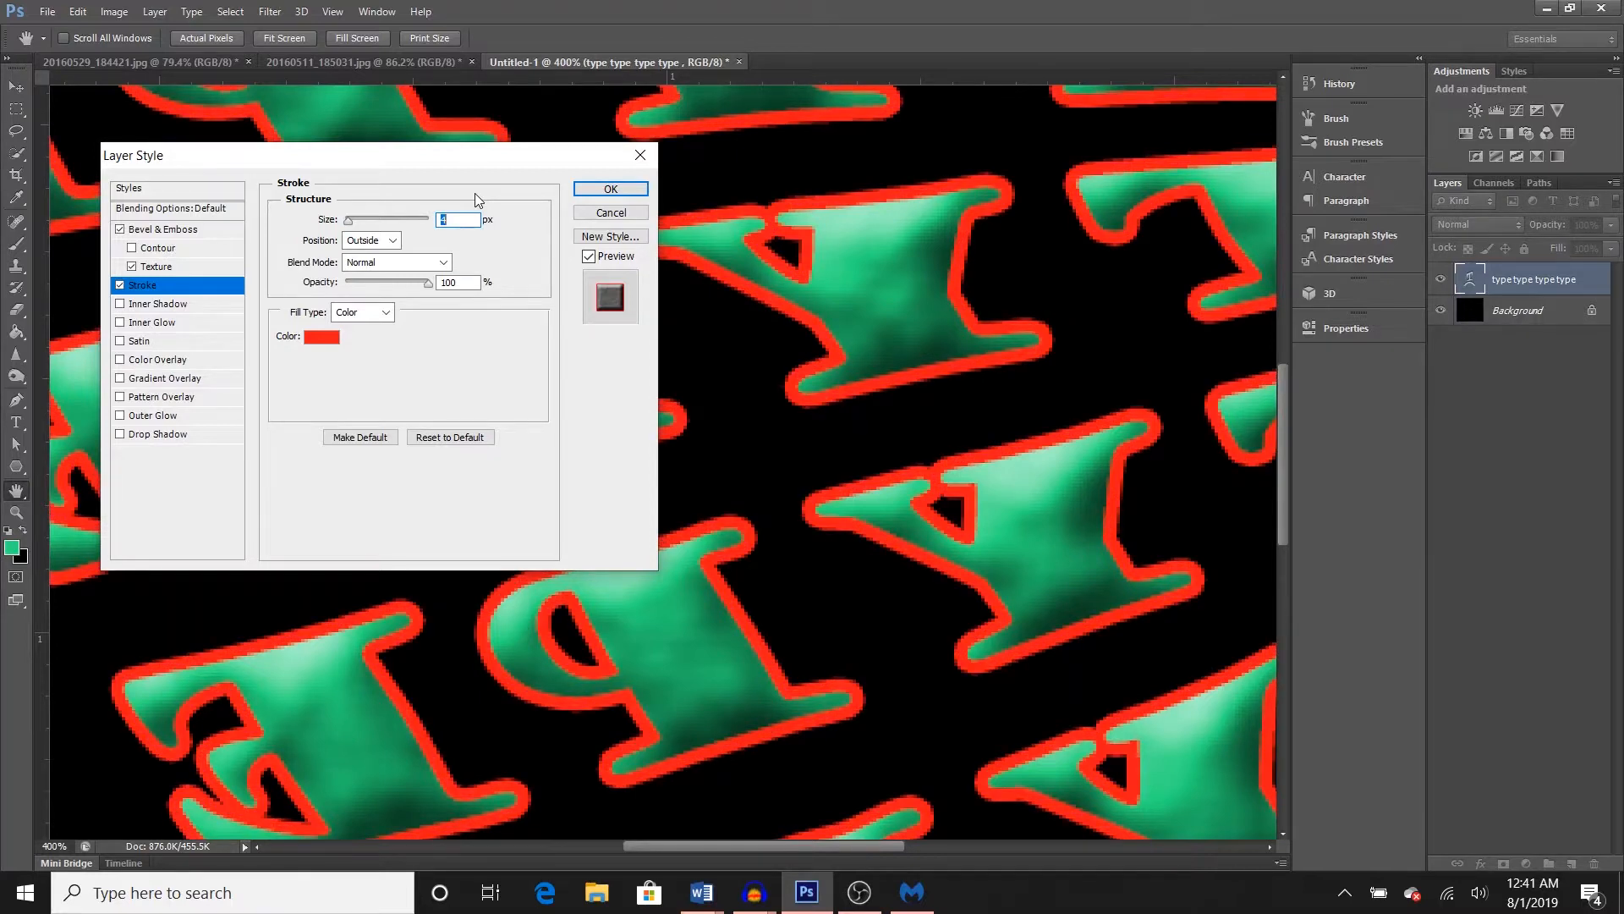
{"action": "key", "text": "Down"}
{"action": "key", "text": "Down"}
{"action": "key", "text": "Down"}
{"action": "key", "text": "Up"}
{"action": "key", "text": "Up"}
{"action": "key", "text": "Up"}
{"action": "key", "text": "Up"}
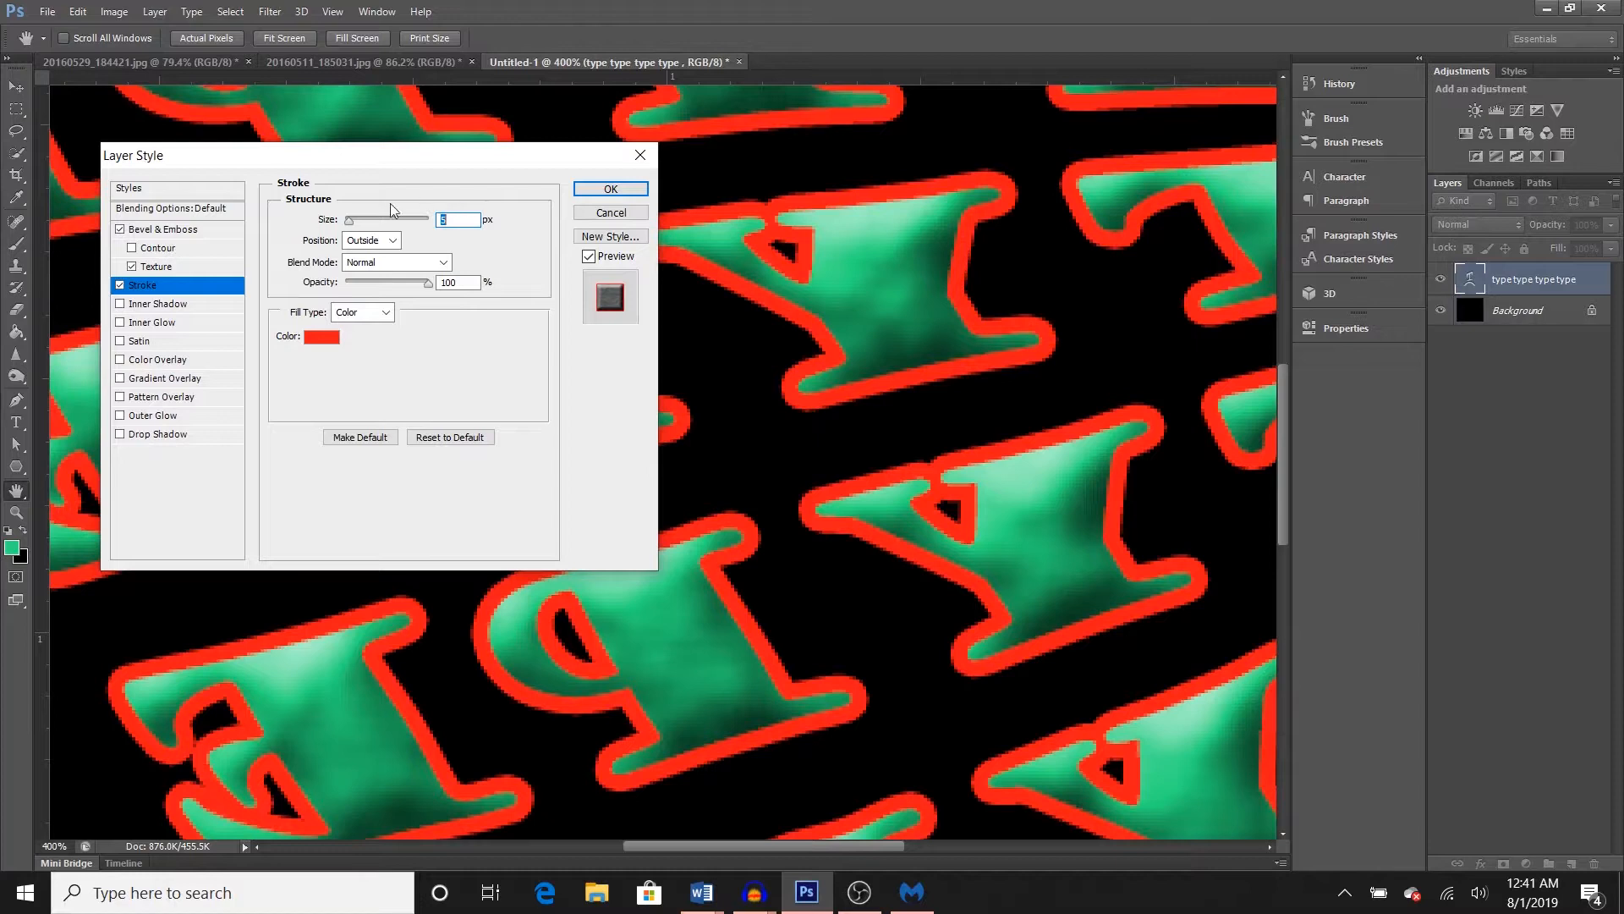
{"action": "left_click", "coordinate": [393, 241]}
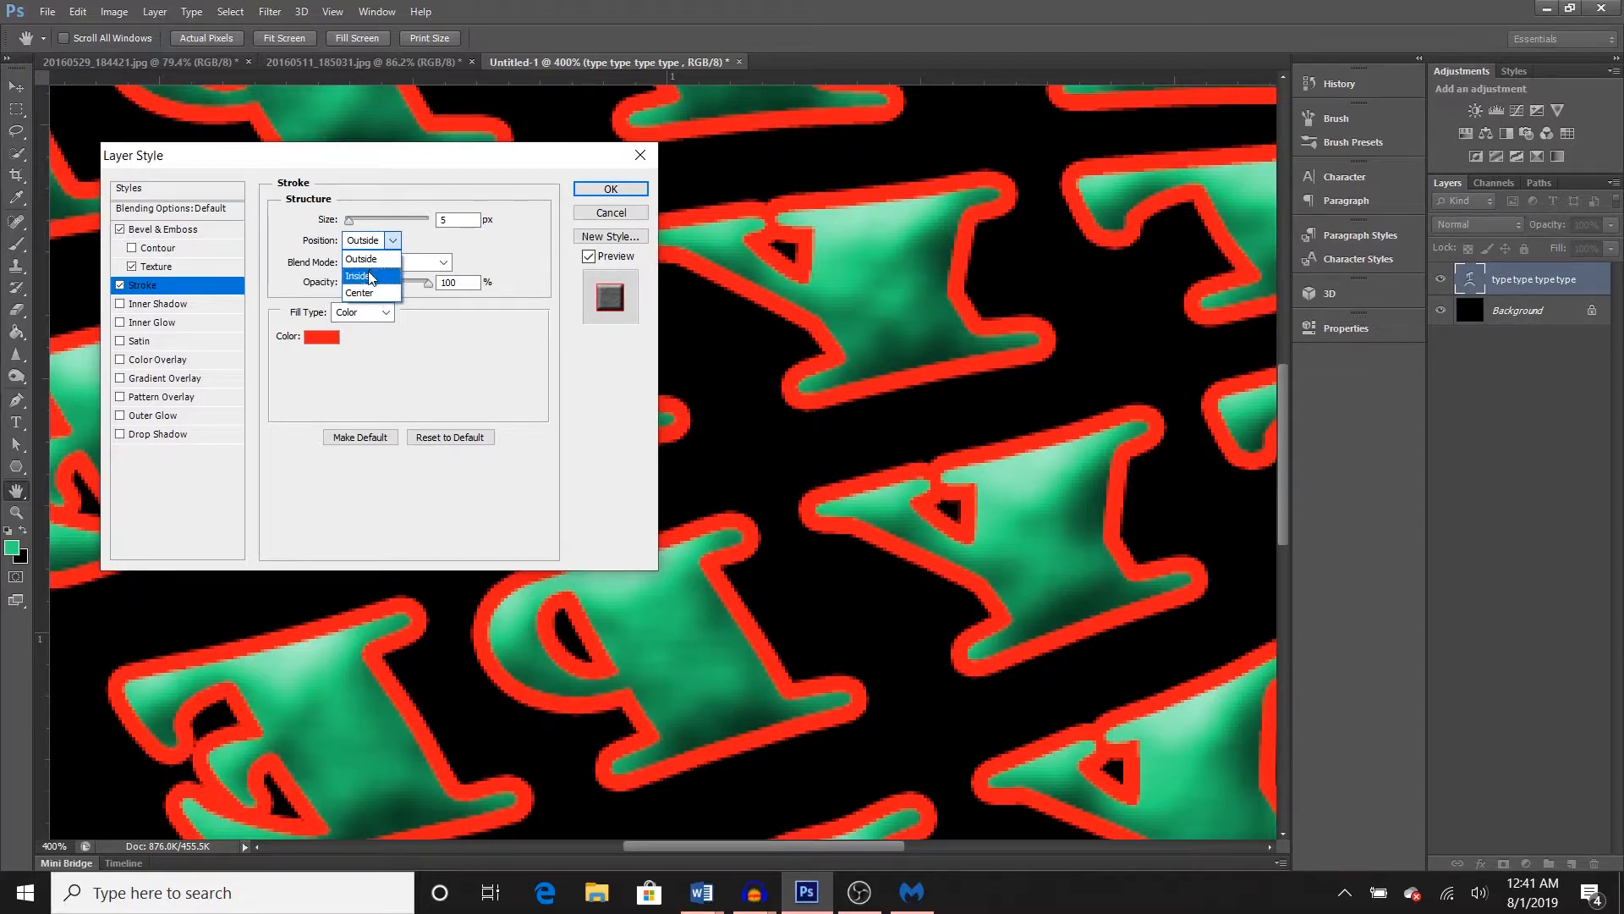
{"action": "left_click", "coordinate": [371, 293]}
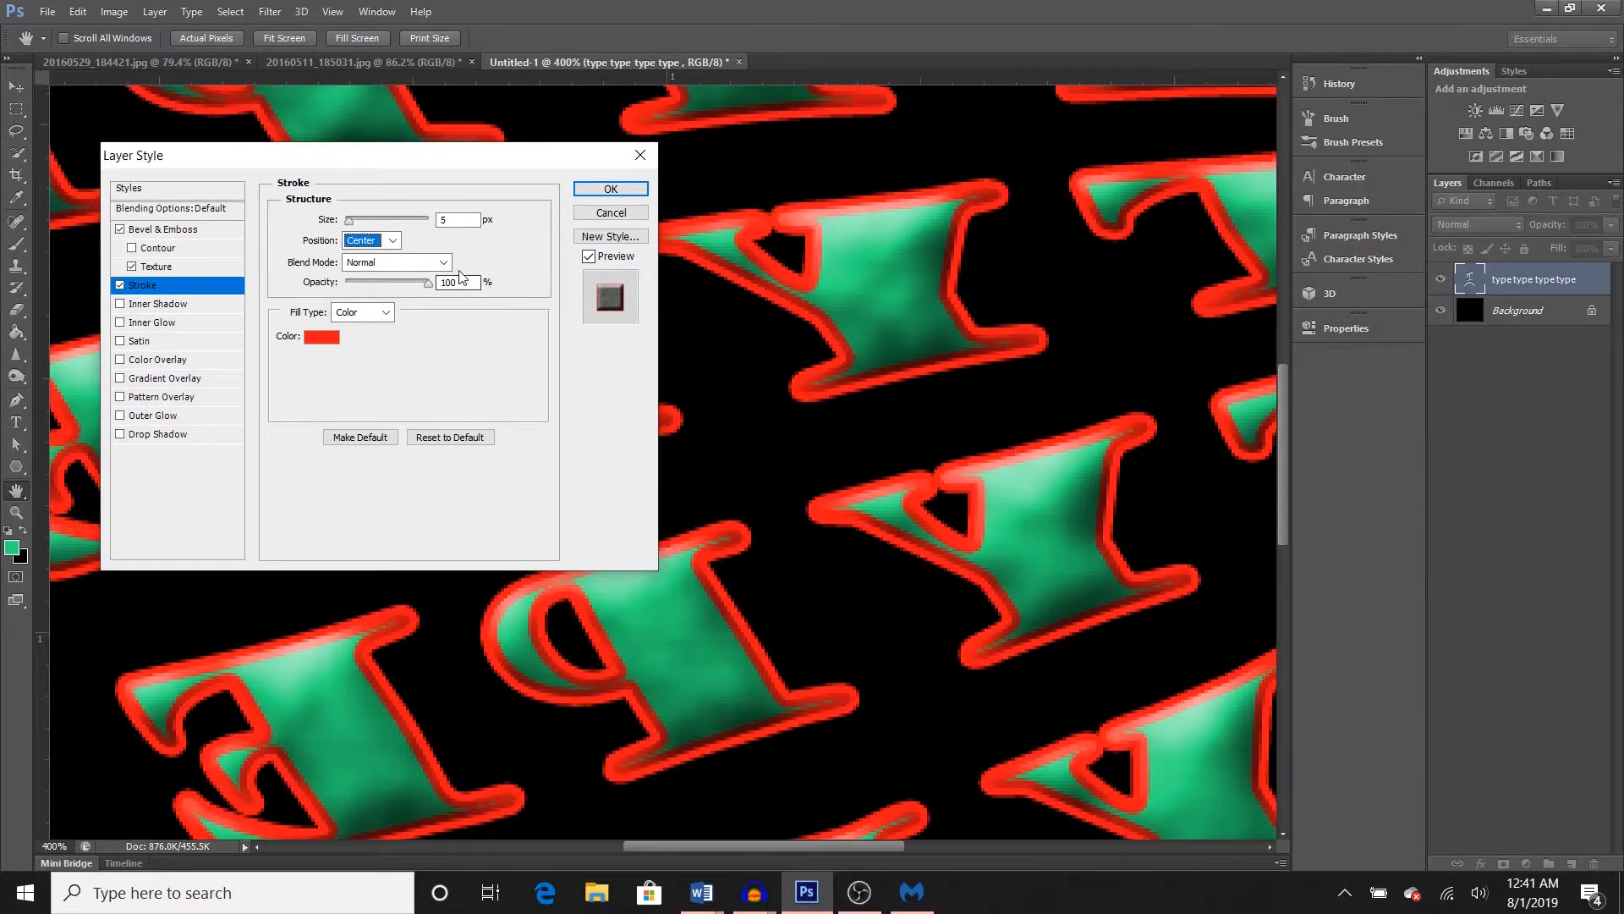
- Try the Linear Light and Multiply blend modes on the text's stroke
{"action": "left_click", "coordinate": [441, 263]}
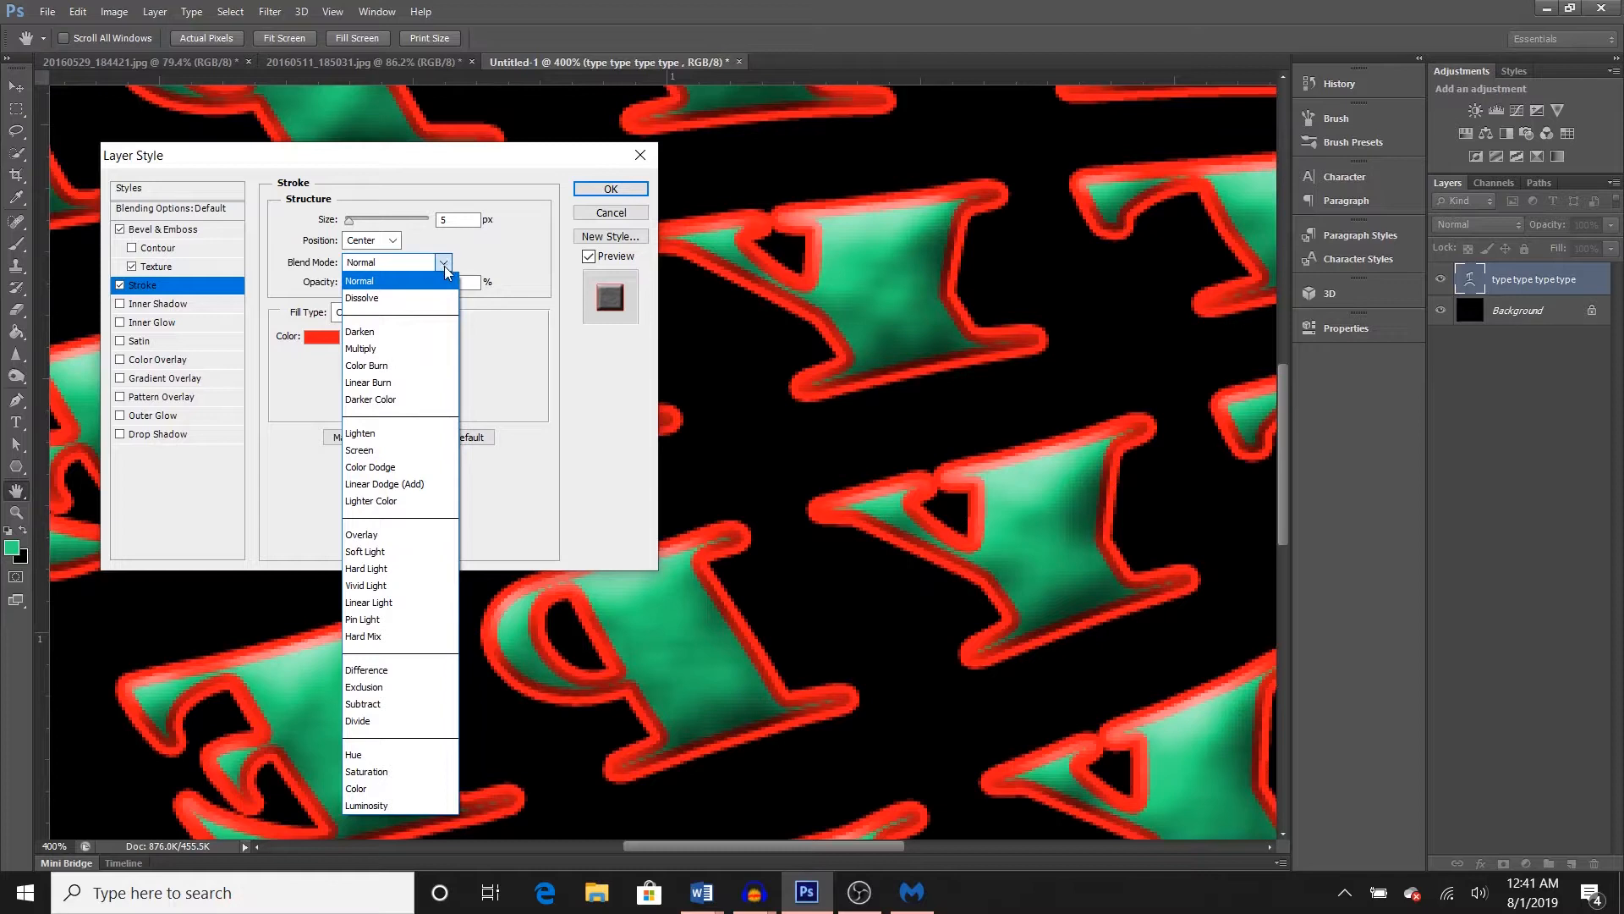
{"action": "left_click", "coordinate": [405, 602]}
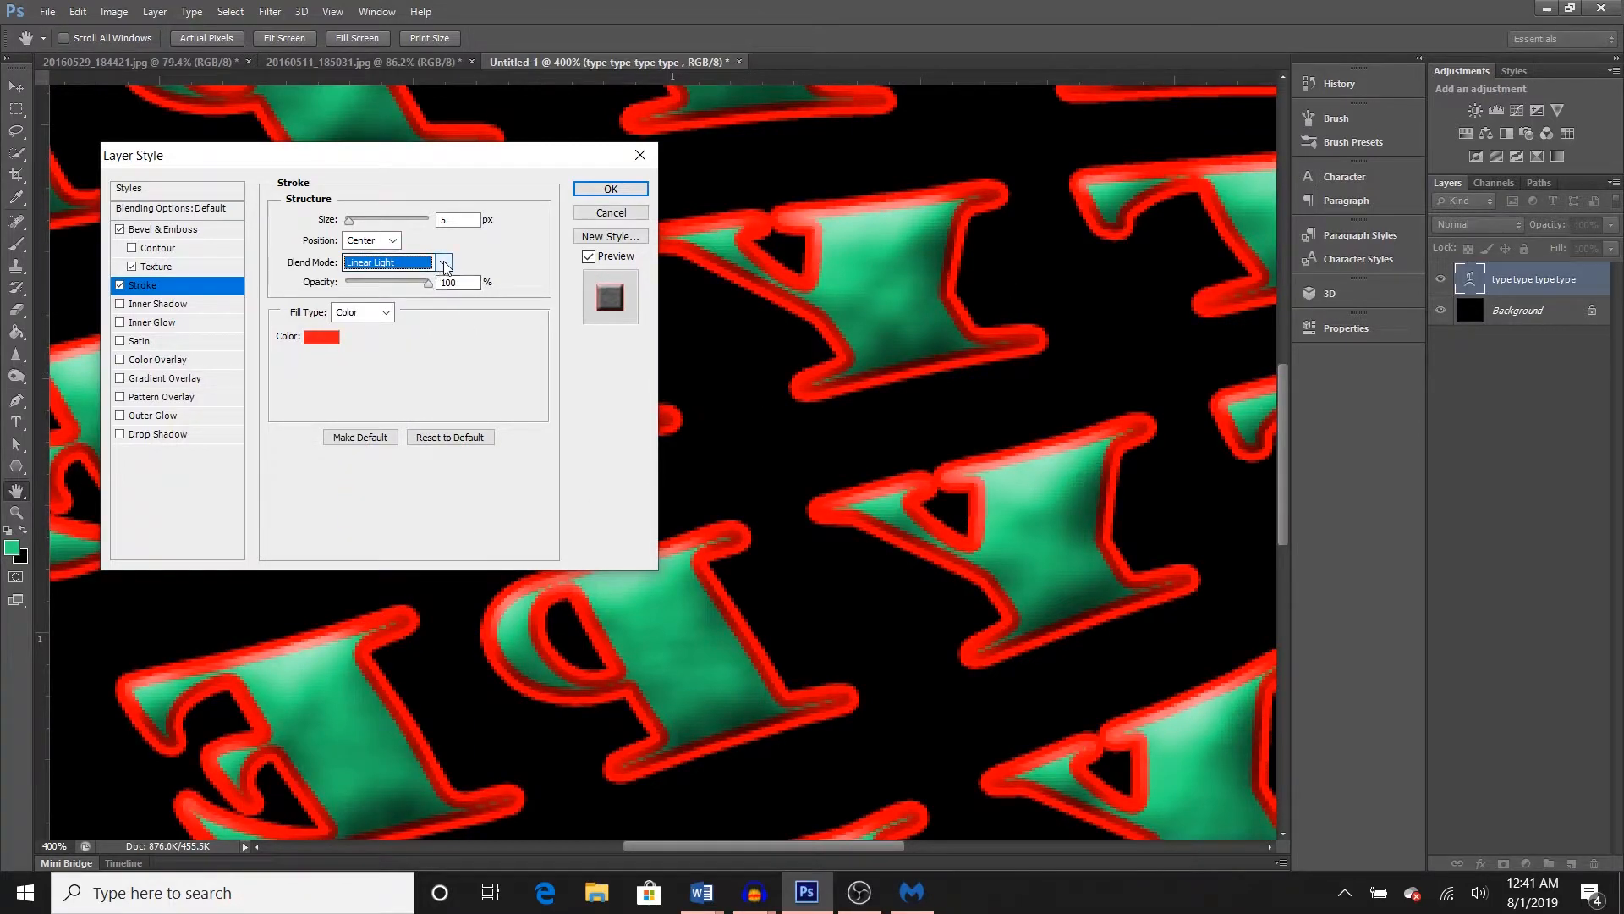
{"action": "left_click", "coordinate": [441, 262]}
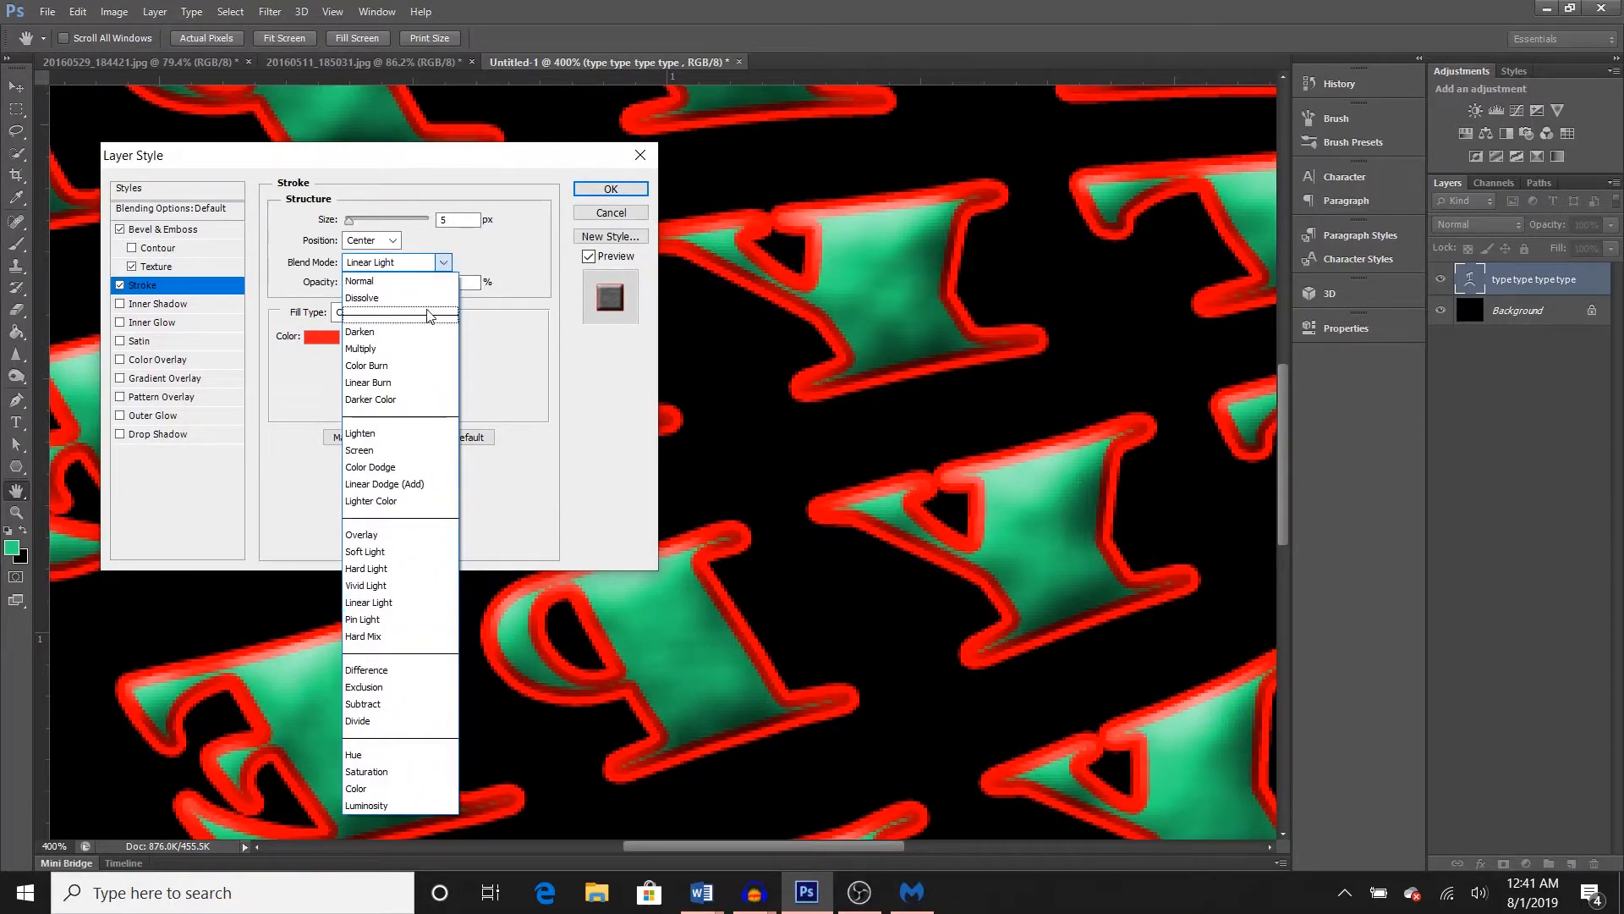
{"action": "left_click", "coordinate": [430, 315]}
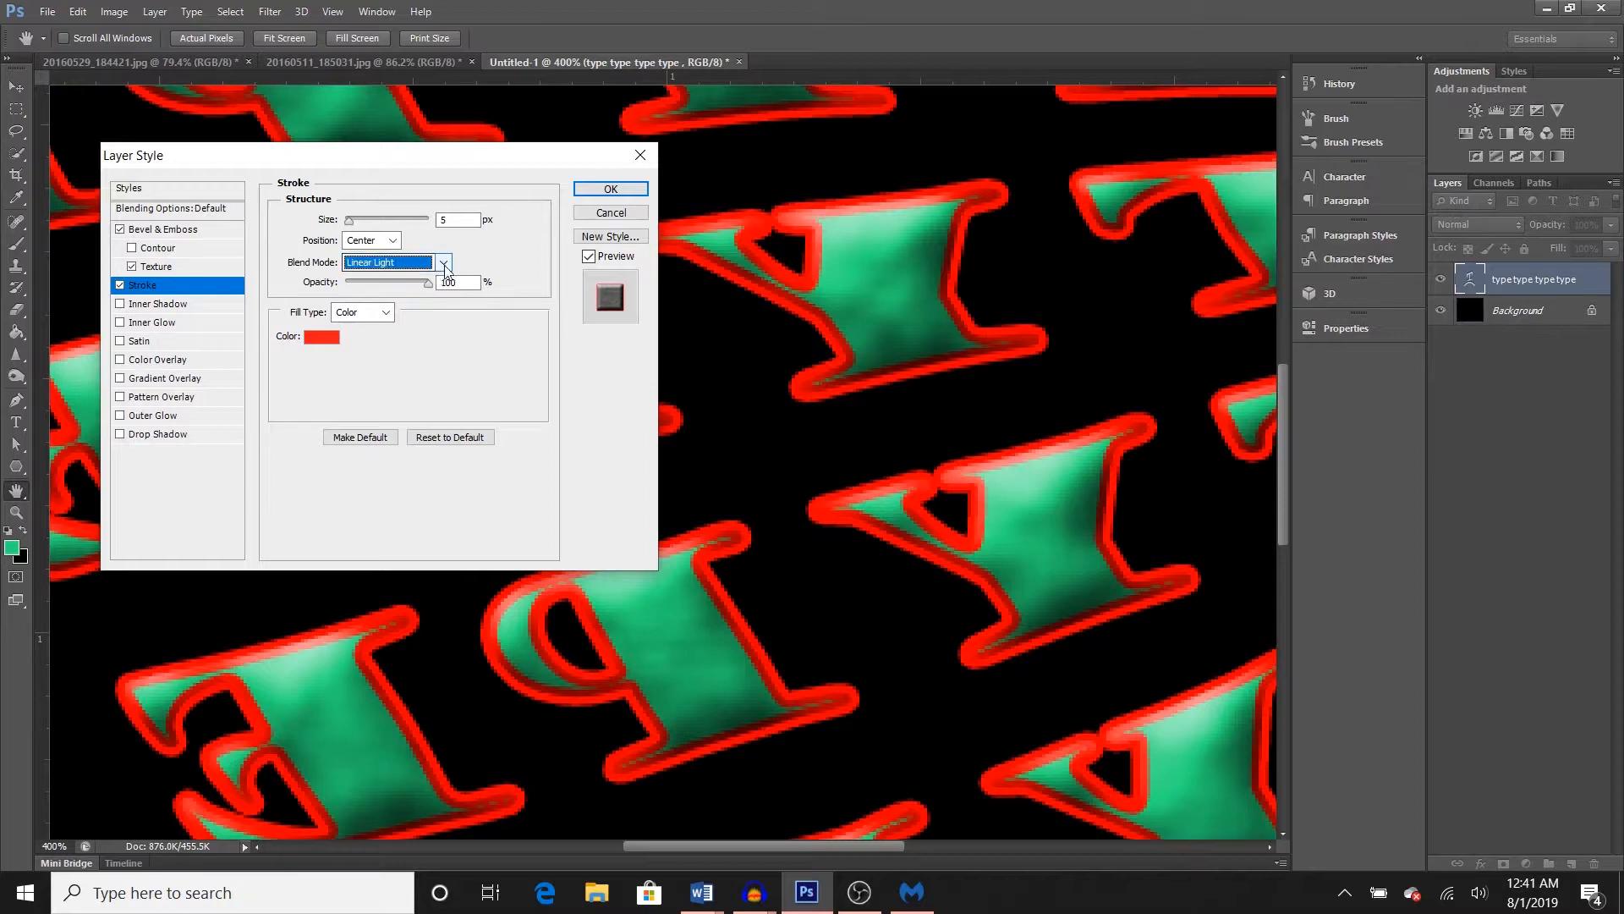
{"action": "left_click", "coordinate": [442, 265]}
{"action": "left_click", "coordinate": [412, 350]}
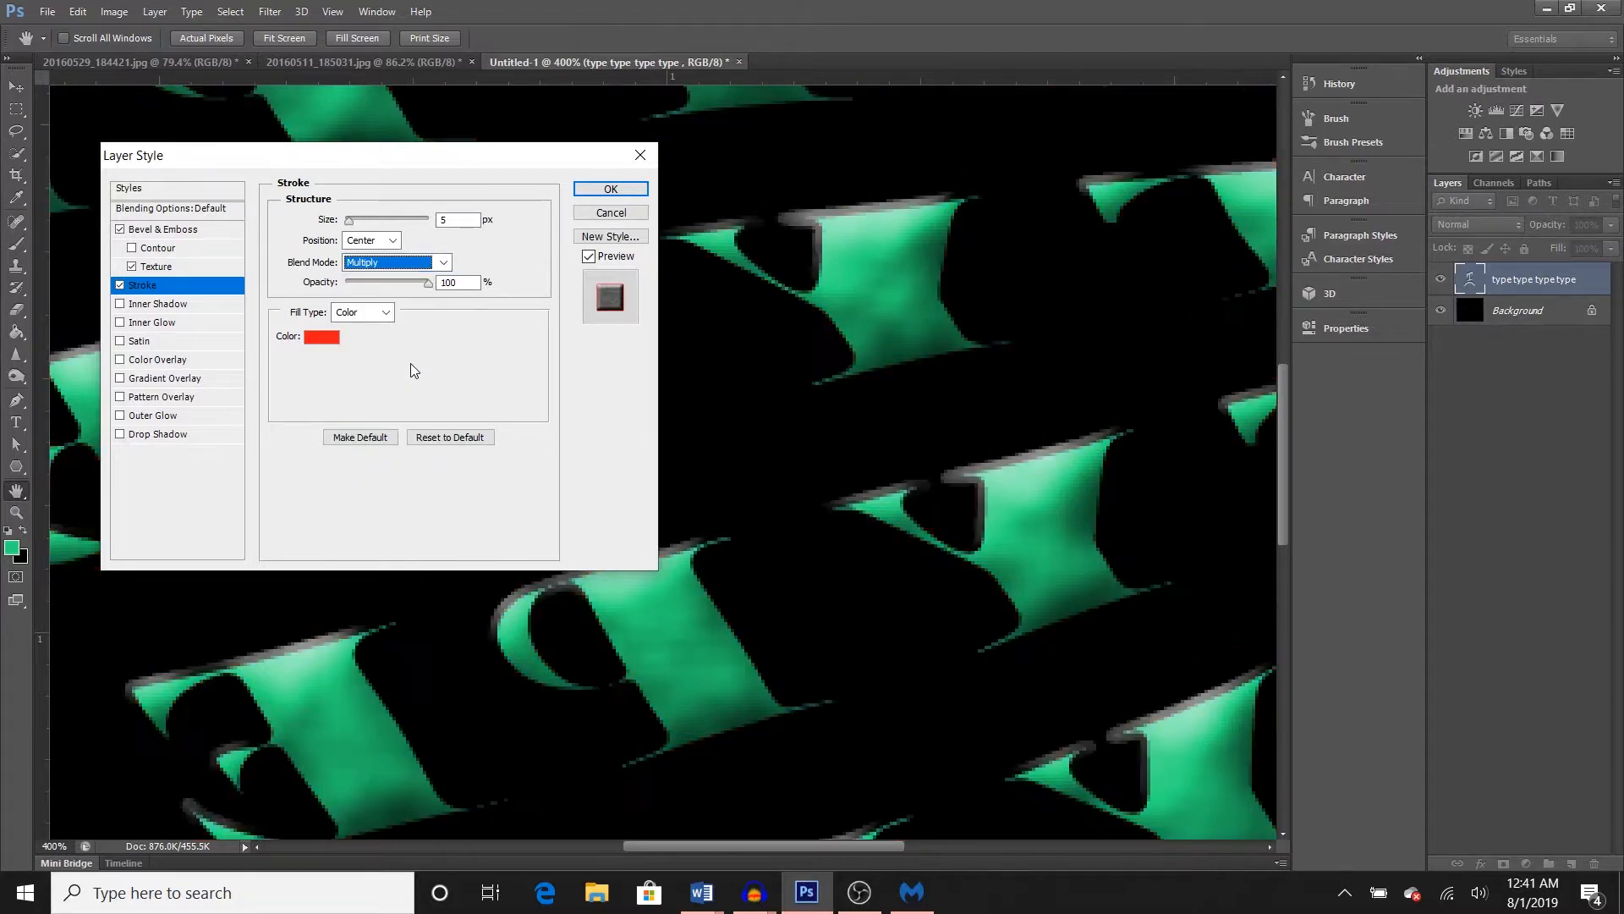
- Set the stroke's blend mode to Normal and its opacity to 26%, and enable Inner Shadow as well
{"action": "left_click_drag", "start_coordinate": [427, 284], "coordinate": [379, 287]}
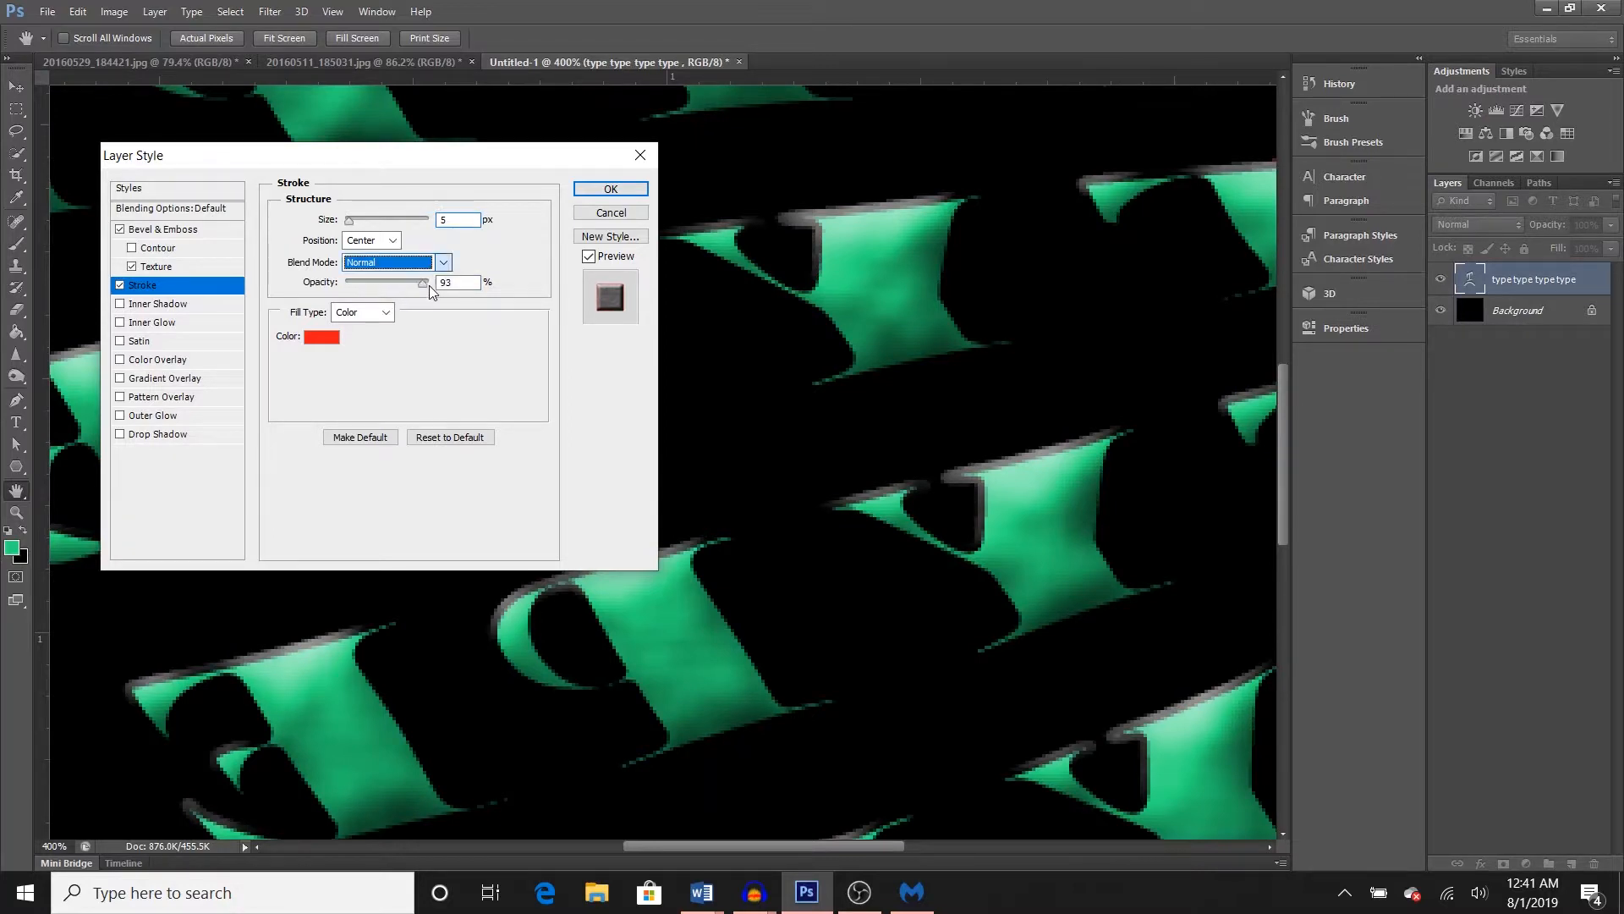
{"action": "left_click_drag", "start_coordinate": [426, 284], "coordinate": [367, 291]}
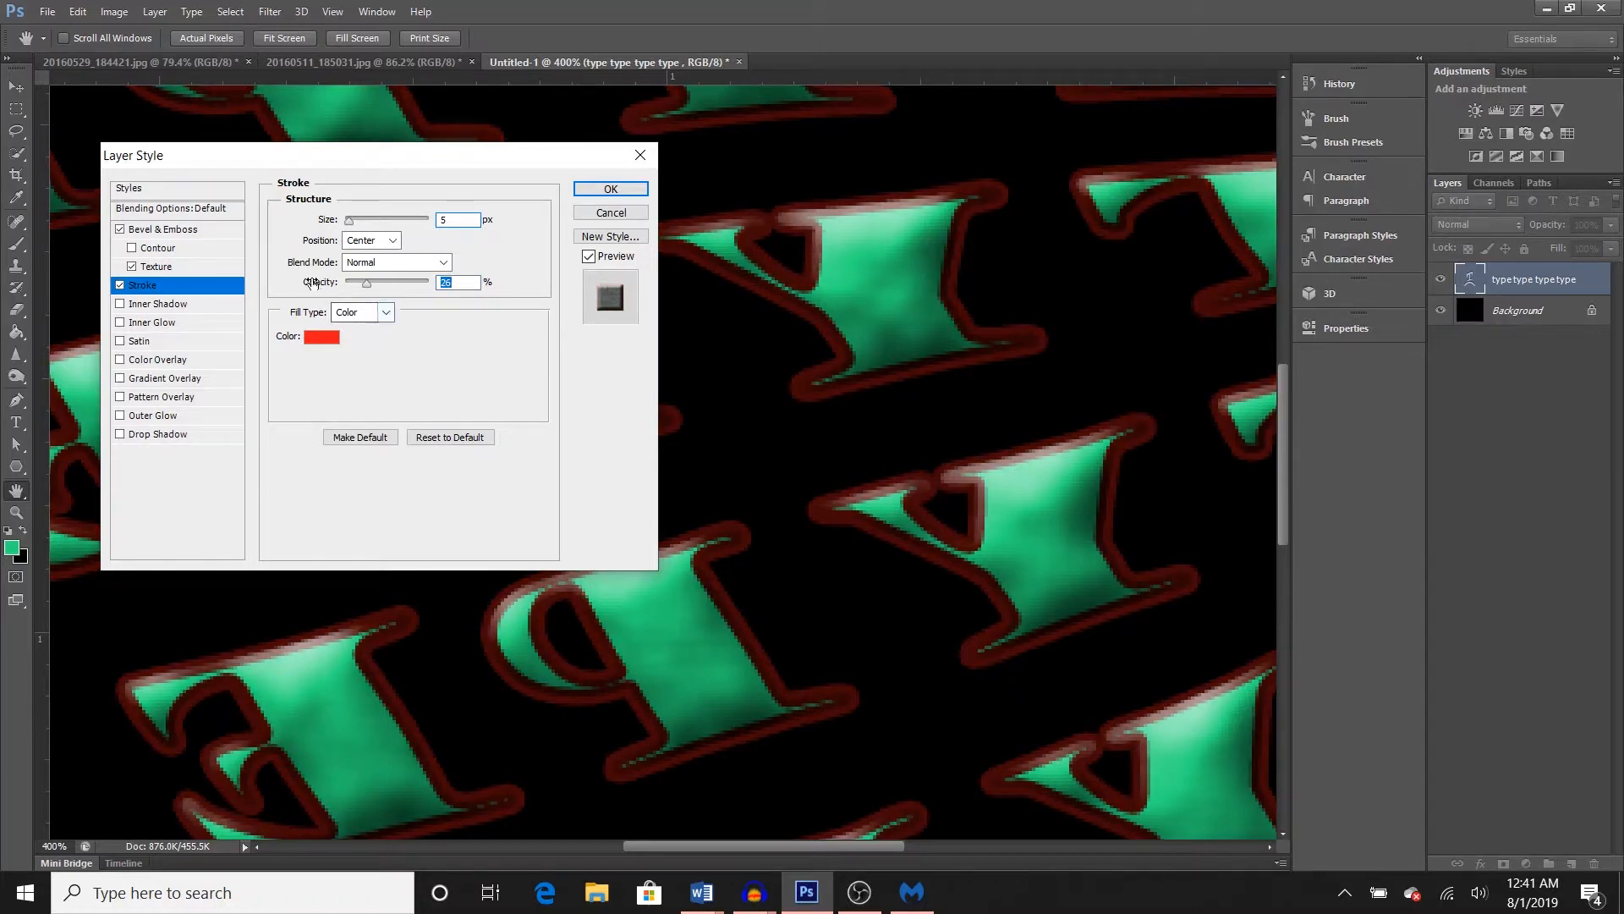
{"action": "left_click", "coordinate": [119, 285]}
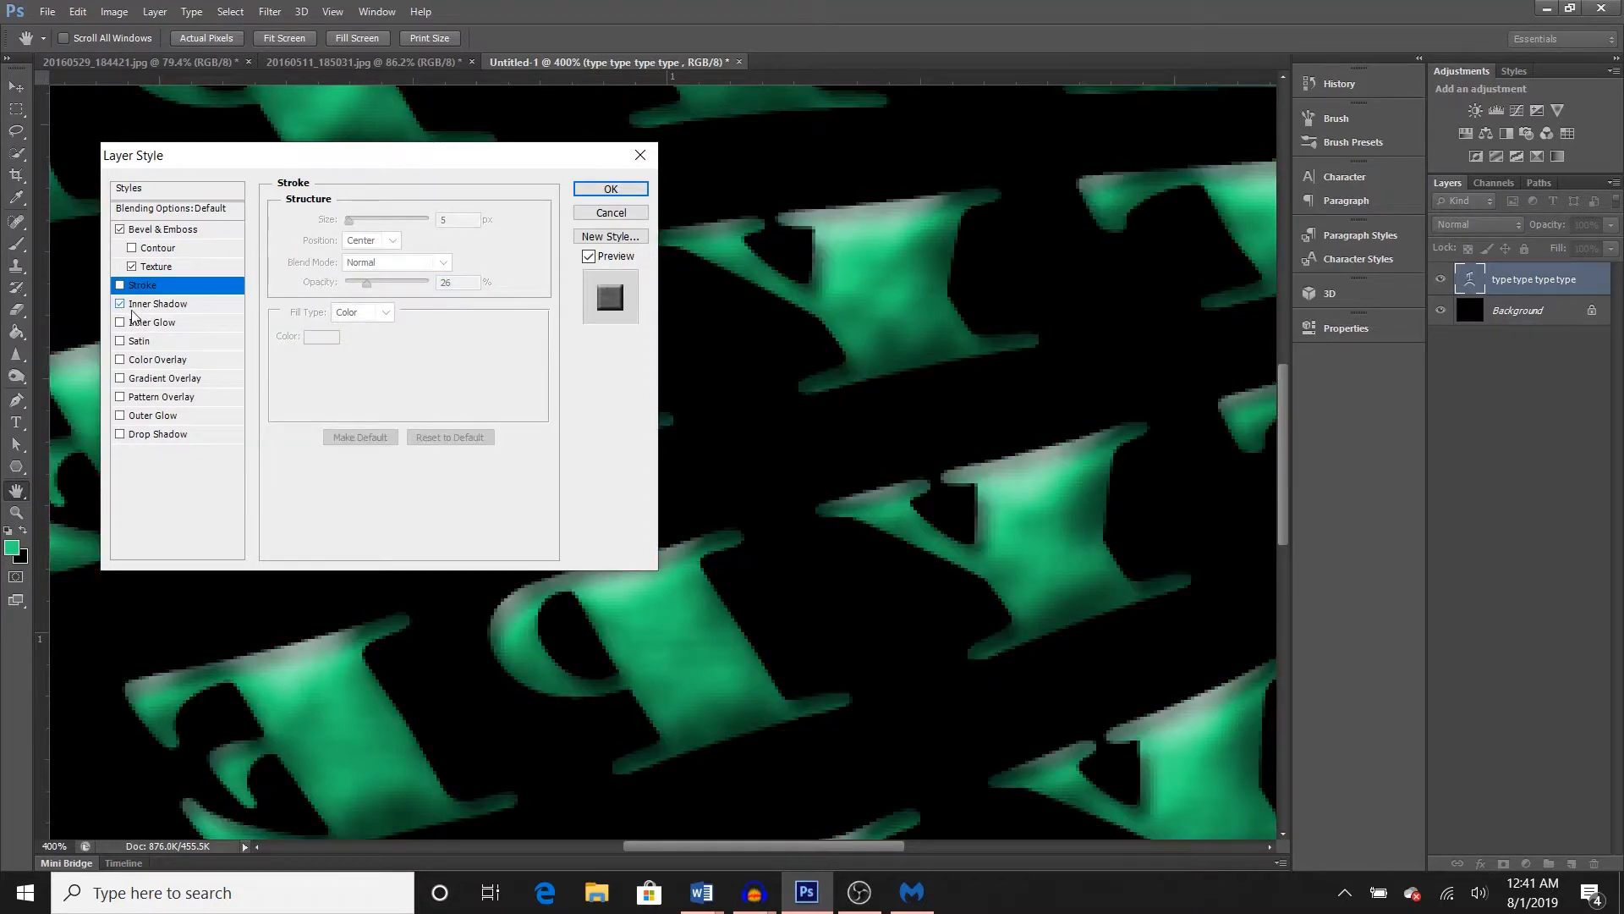
{"action": "left_click", "coordinate": [206, 285]}
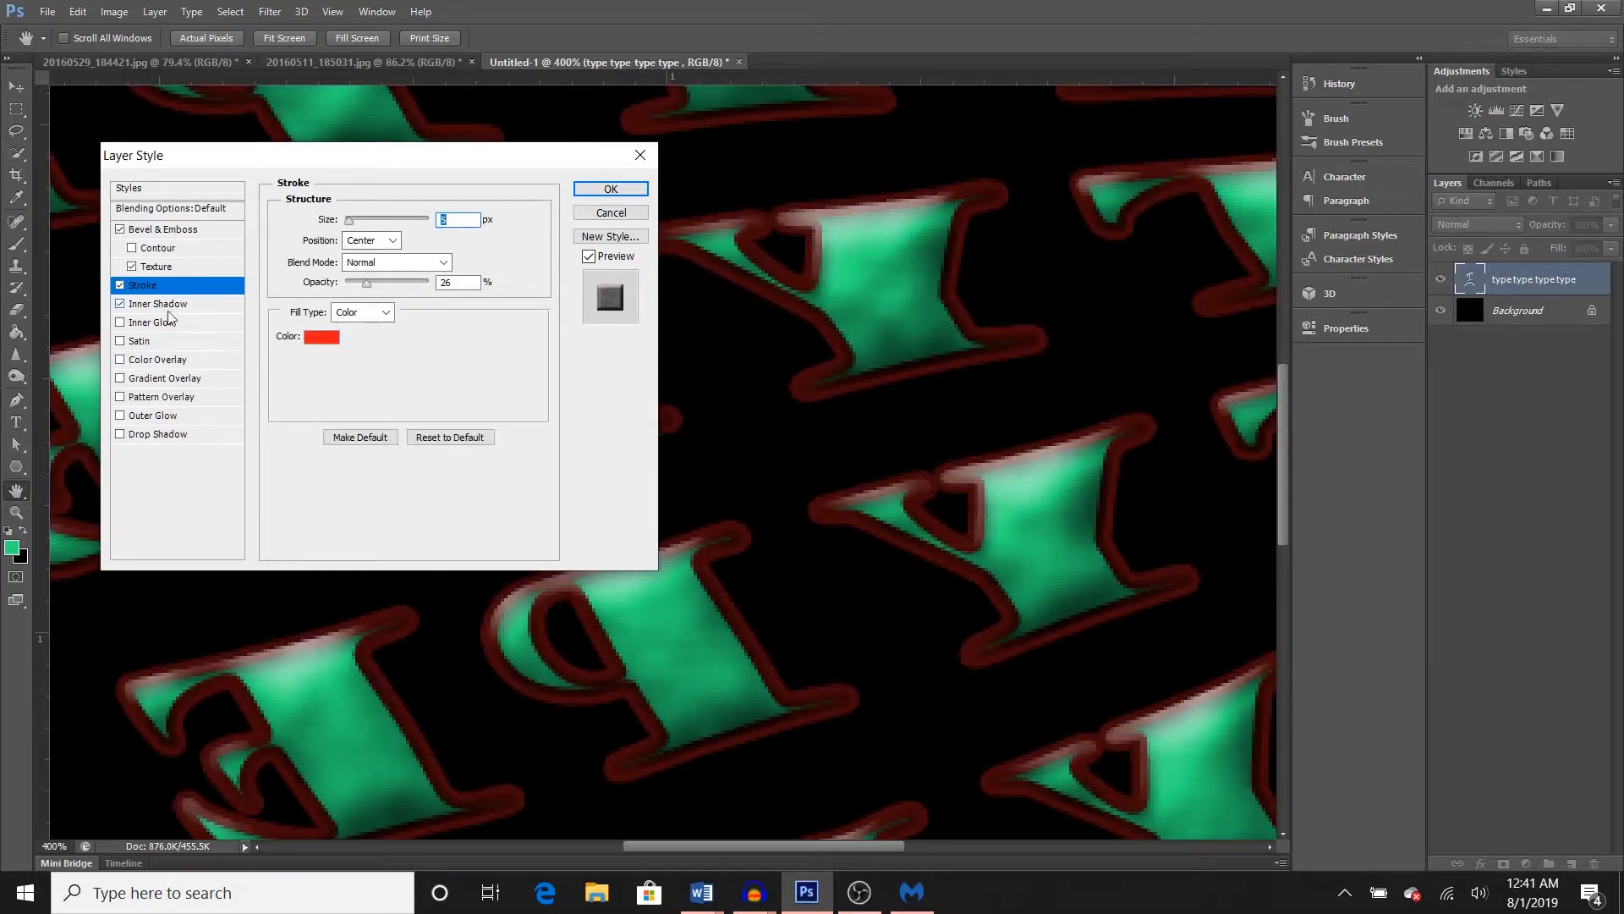
- Enable Inner Glow with Normal blend mode, 54% opacity and 11% noise
{"action": "left_click", "coordinate": [155, 329]}
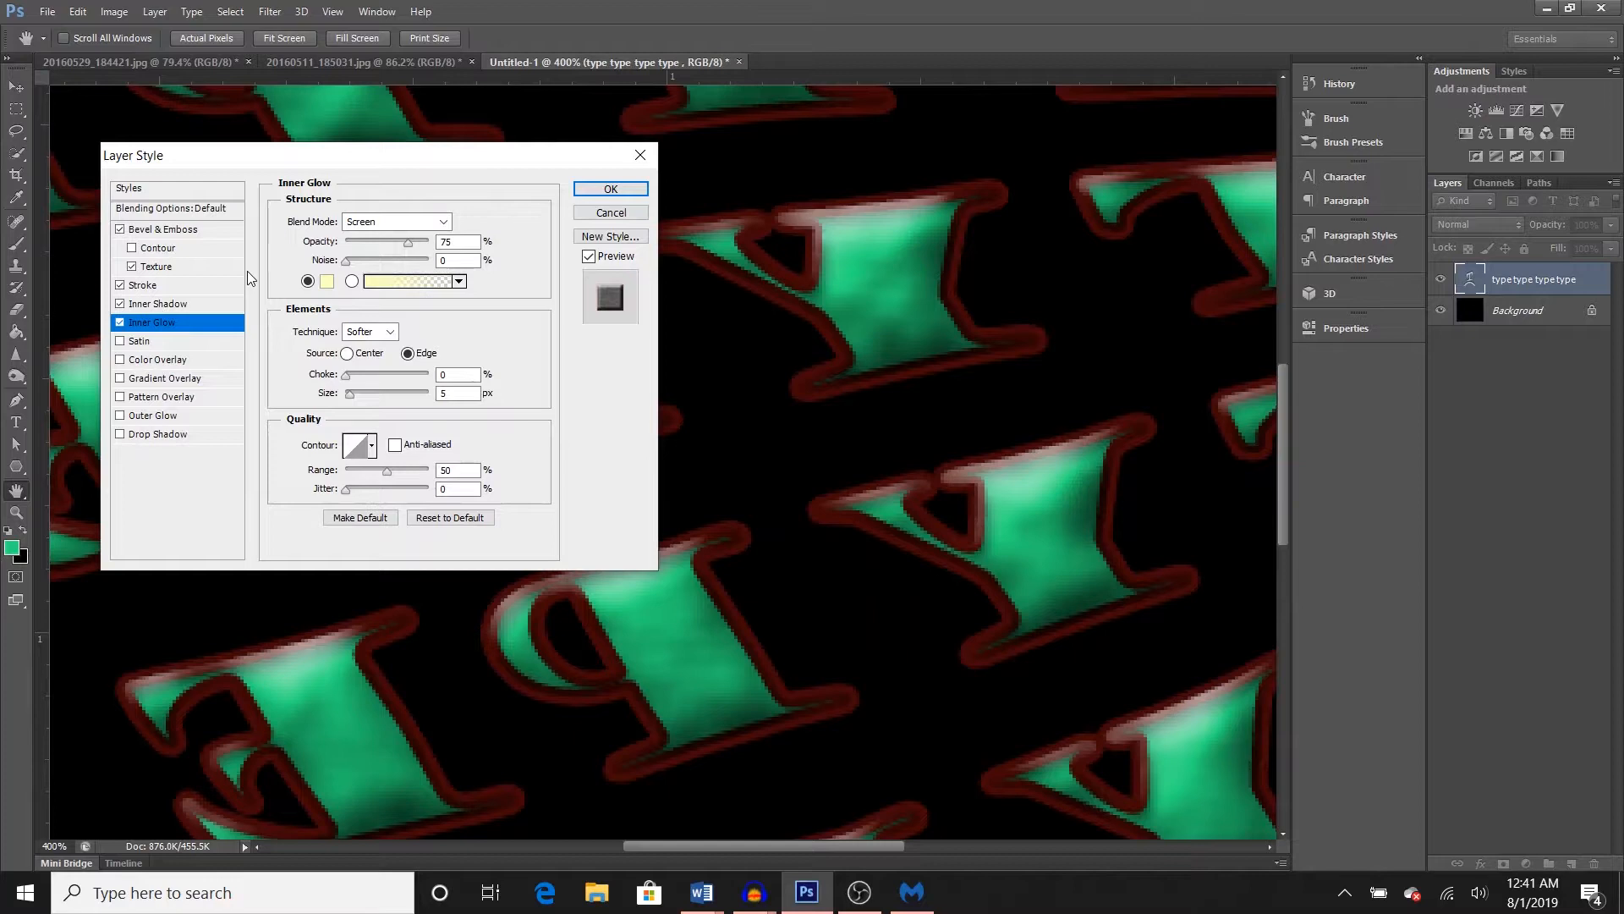
{"action": "left_click", "coordinate": [395, 223]}
{"action": "left_click", "coordinate": [392, 244]}
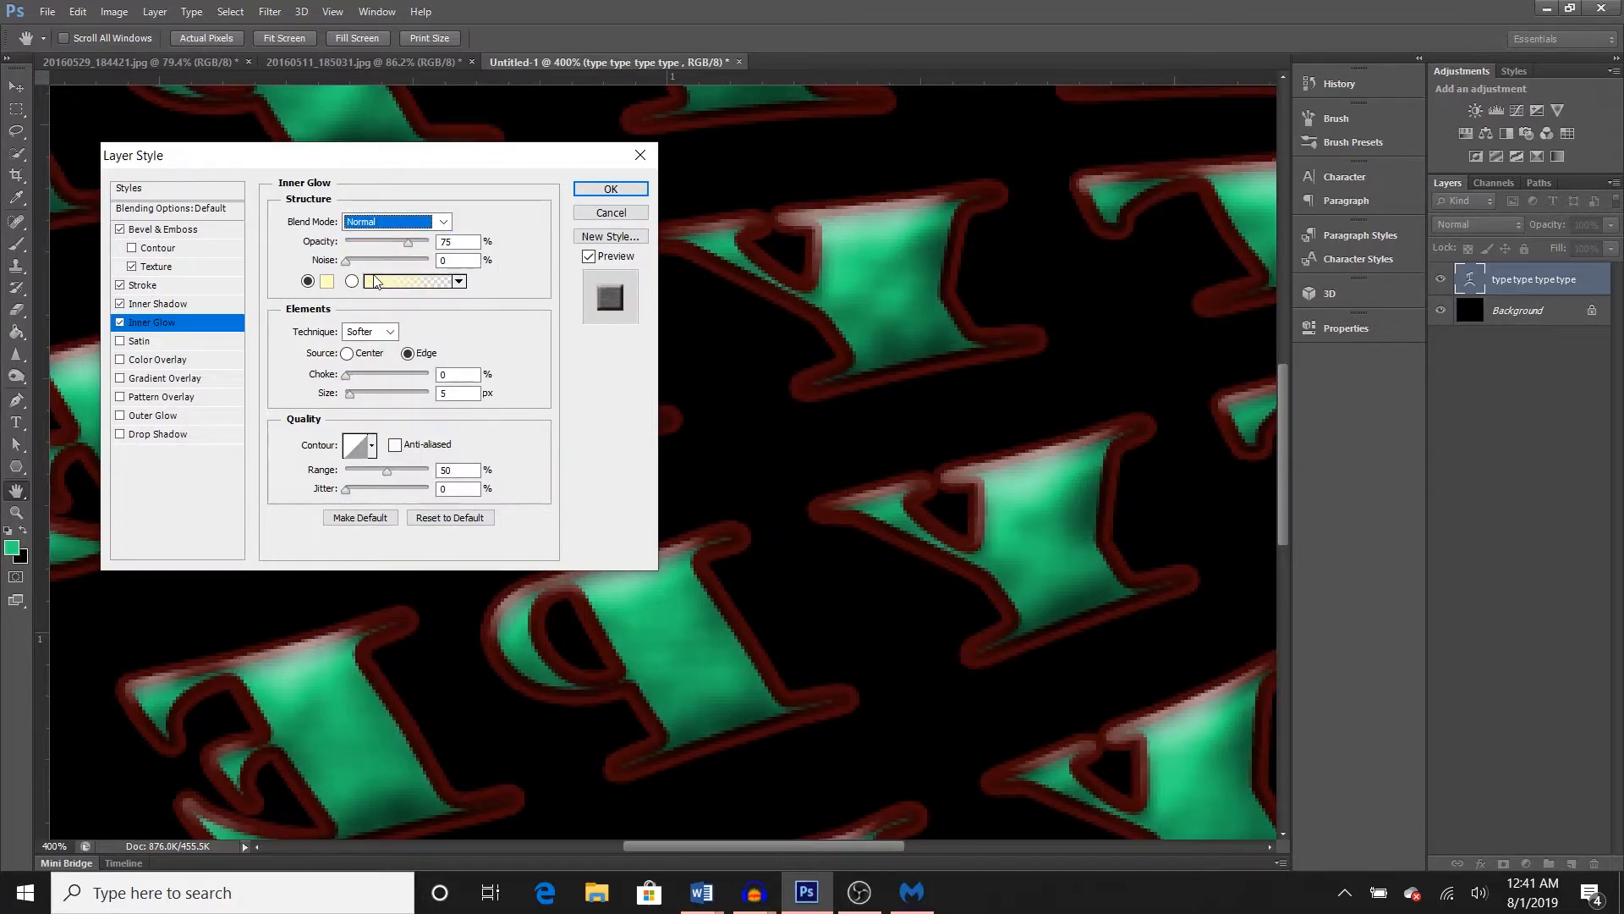
{"action": "left_click_drag", "start_coordinate": [347, 264], "coordinate": [390, 245]}
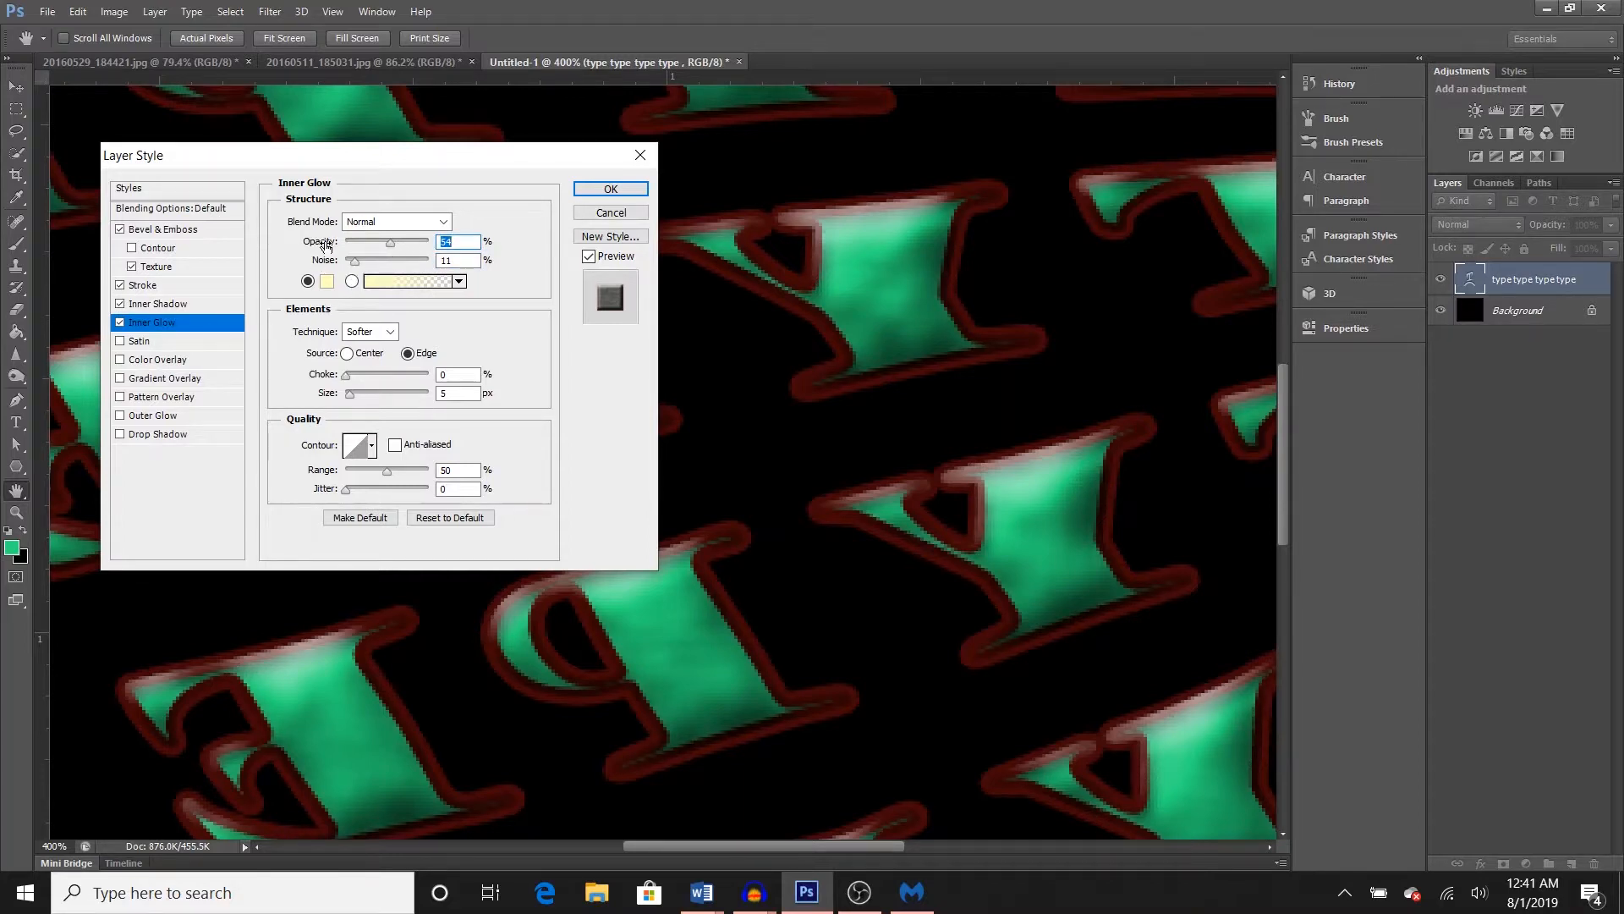
- Disable the Inner Glow, Inner Shadow, Stroke and Bevel & Emboss effects on the text
{"action": "left_click", "coordinate": [120, 322]}
{"action": "left_click", "coordinate": [120, 304]}
{"action": "left_click", "coordinate": [120, 285]}
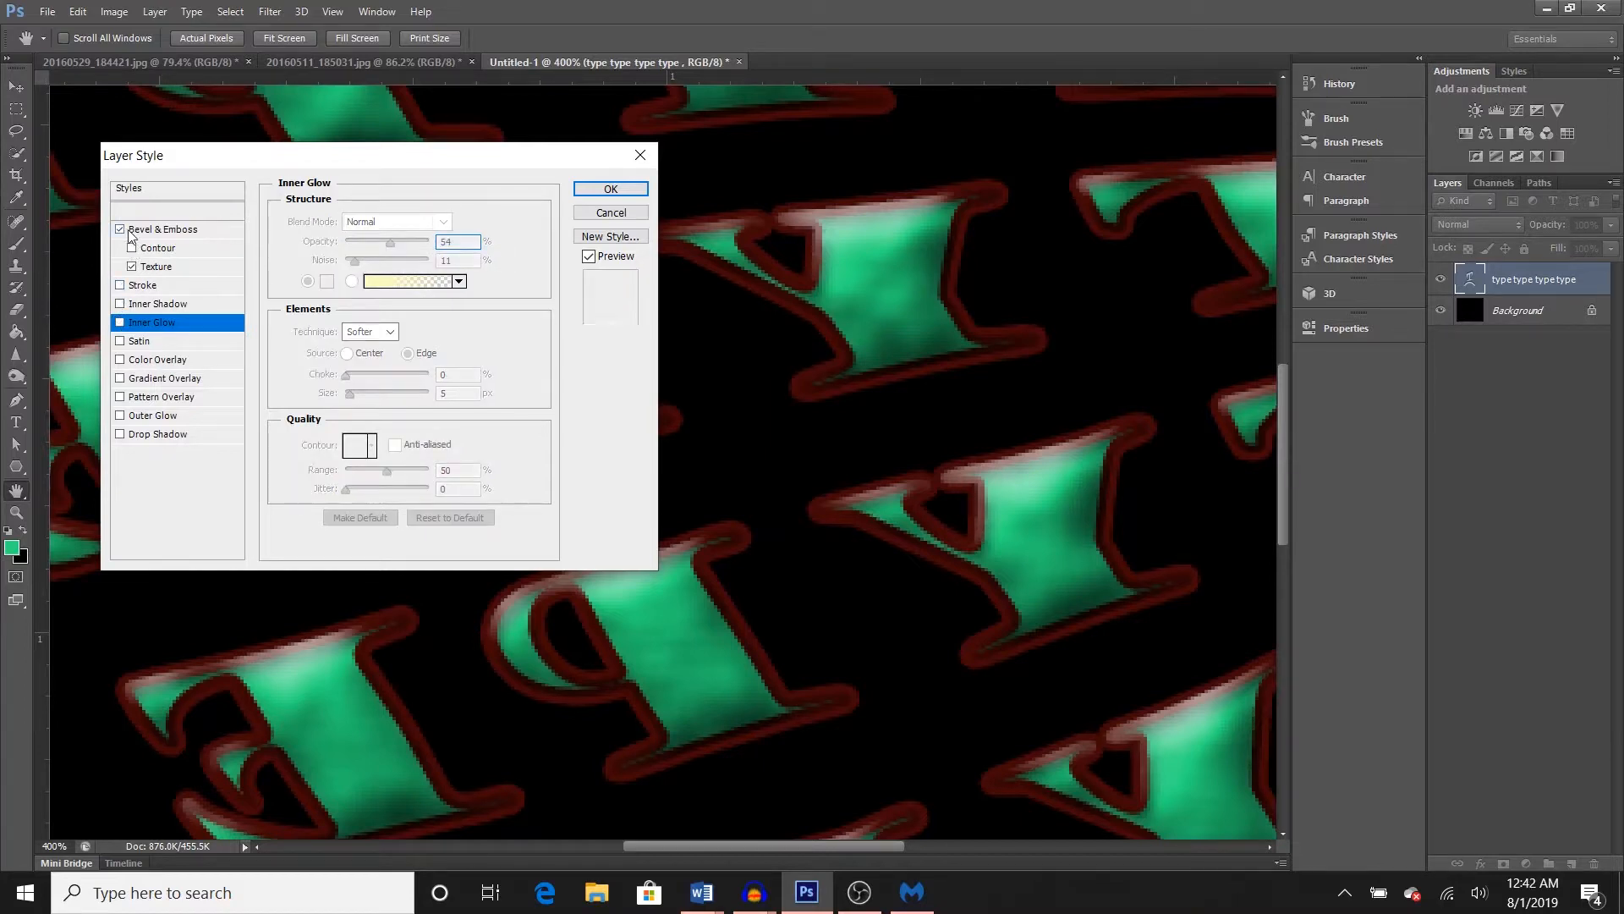
{"action": "left_click", "coordinate": [121, 229]}
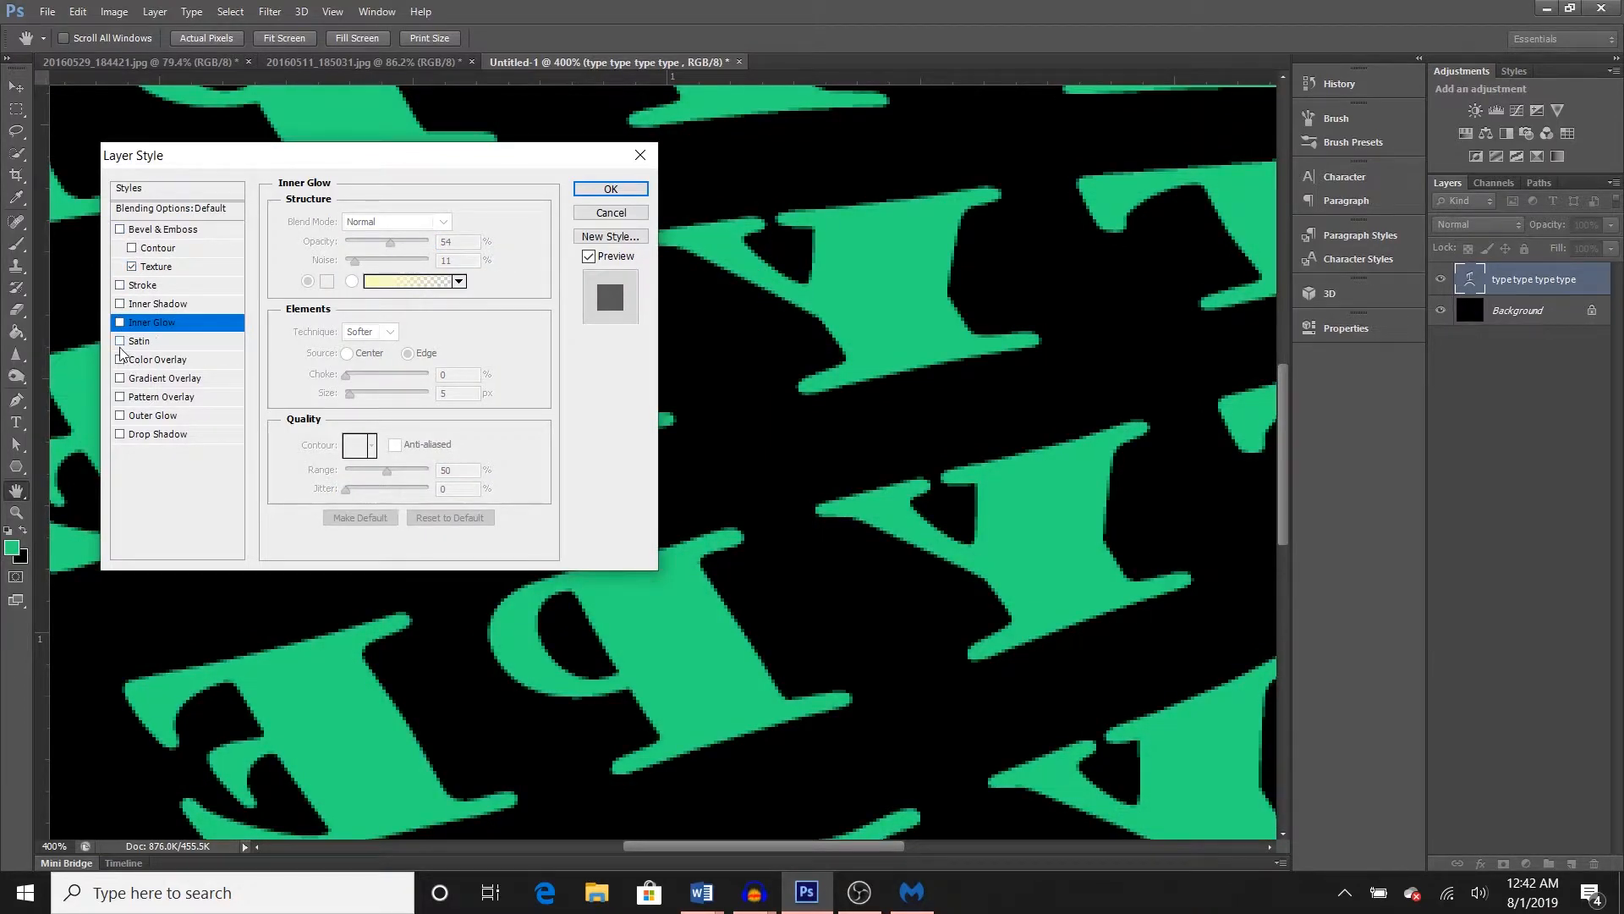
- Try a red Color Overlay combined with Inner Shadow on the text, and disable both effects
{"action": "left_click", "coordinate": [120, 361]}
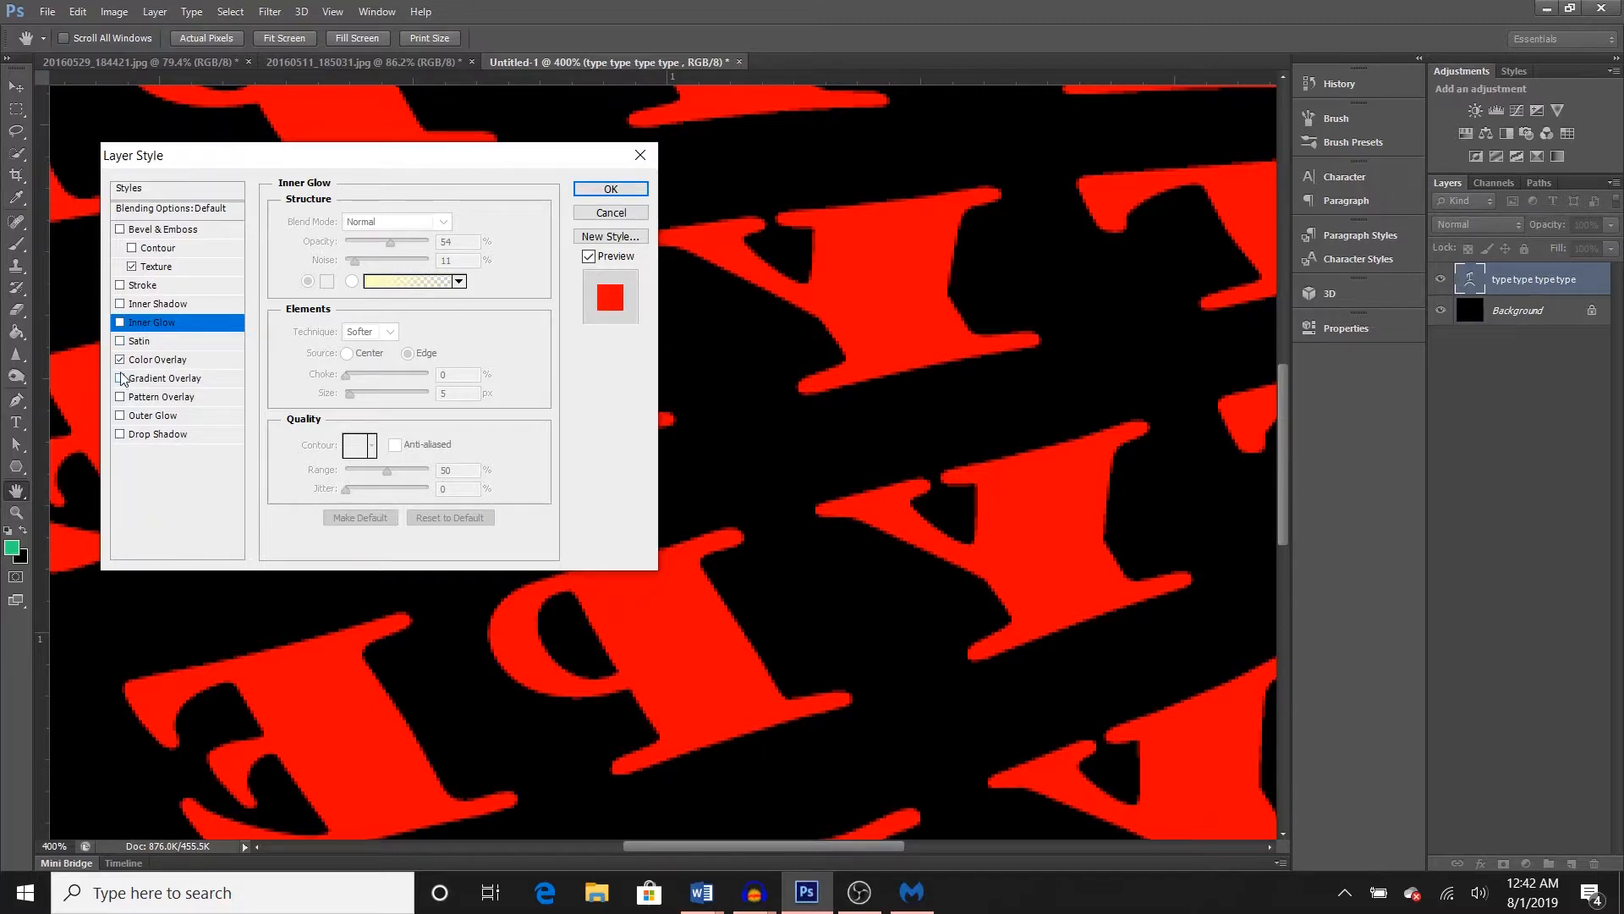
{"action": "left_click", "coordinate": [153, 364]}
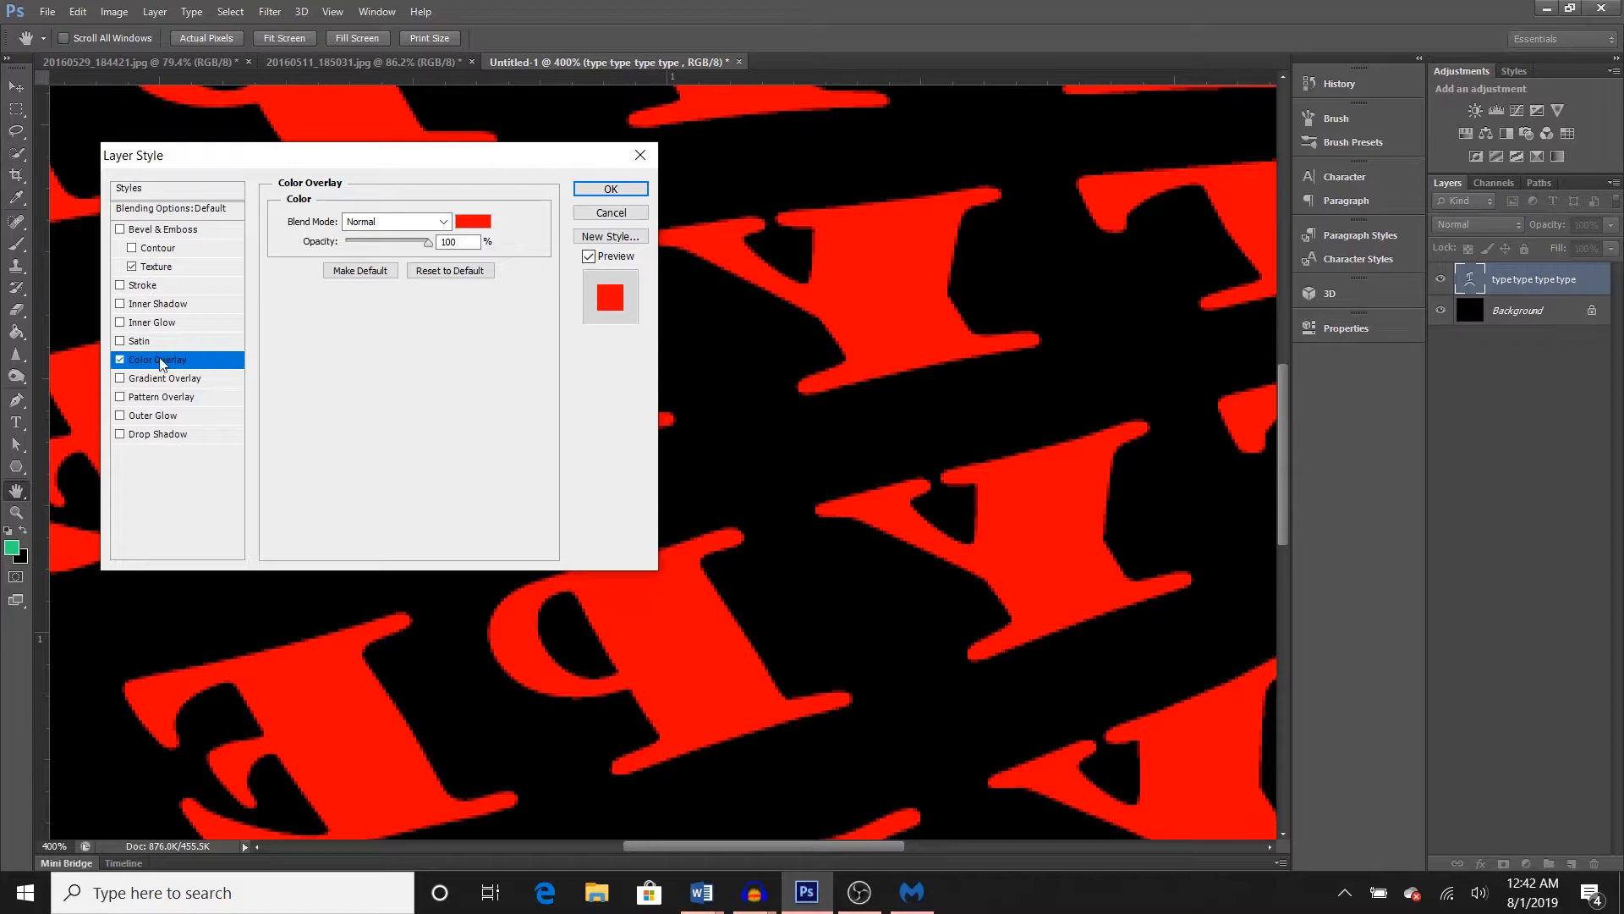
{"action": "left_click", "coordinate": [203, 363]}
{"action": "left_click", "coordinate": [120, 304]}
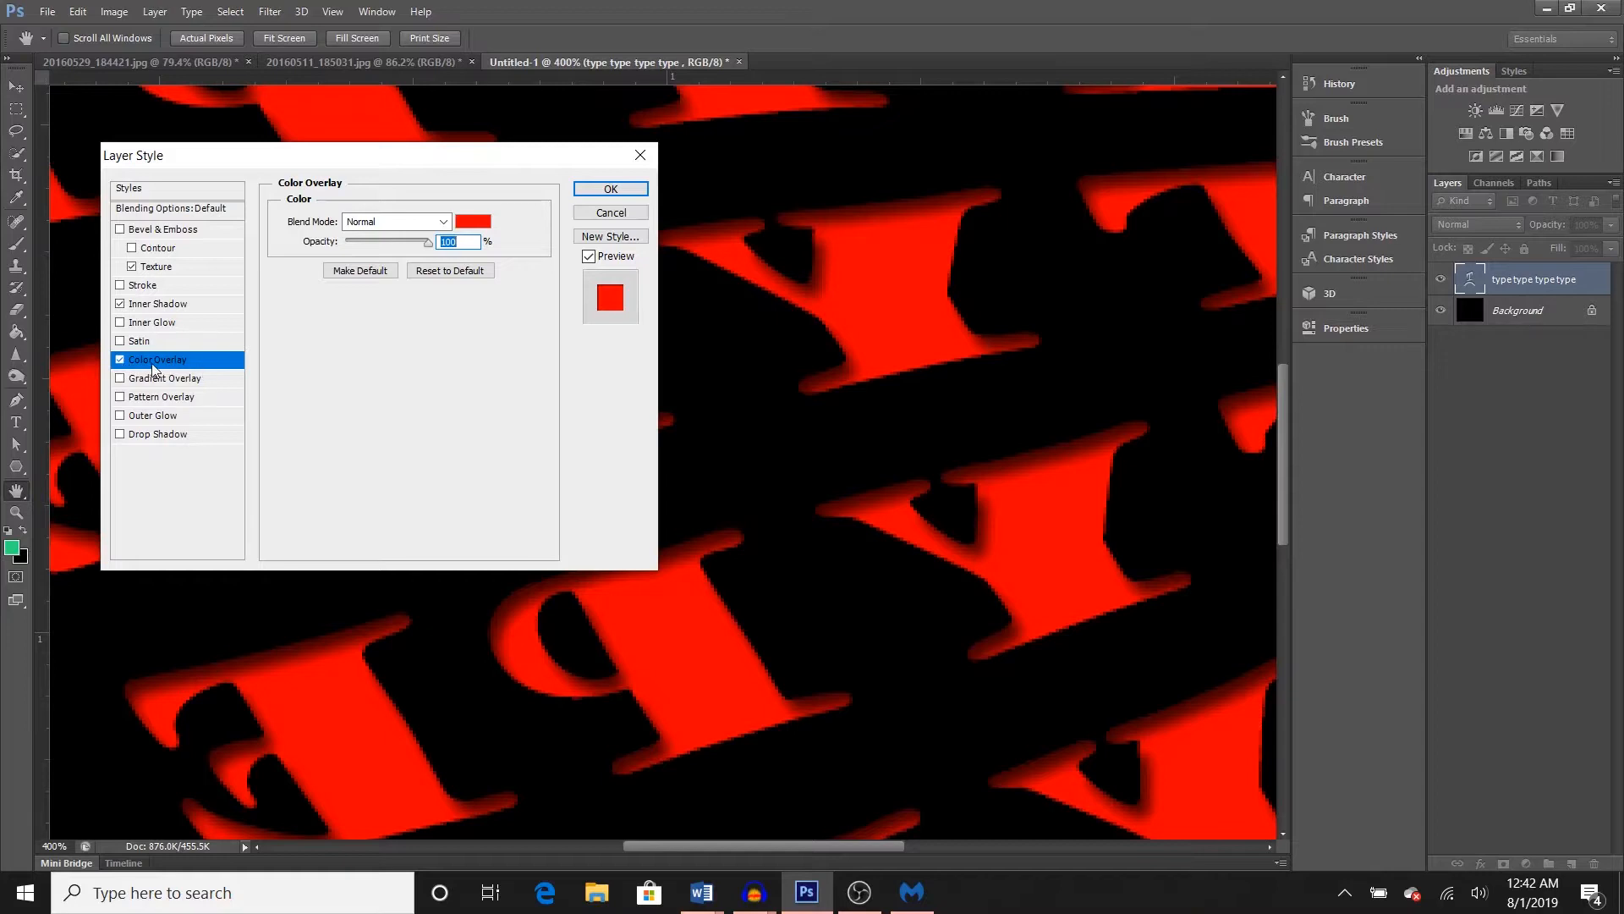
{"action": "left_click", "coordinate": [120, 303]}
{"action": "left_click", "coordinate": [119, 359]}
- Enable the black-to-white Gradient Overlay on the text and browse its gradient presets without changing the gradient
{"action": "left_click", "coordinate": [119, 379]}
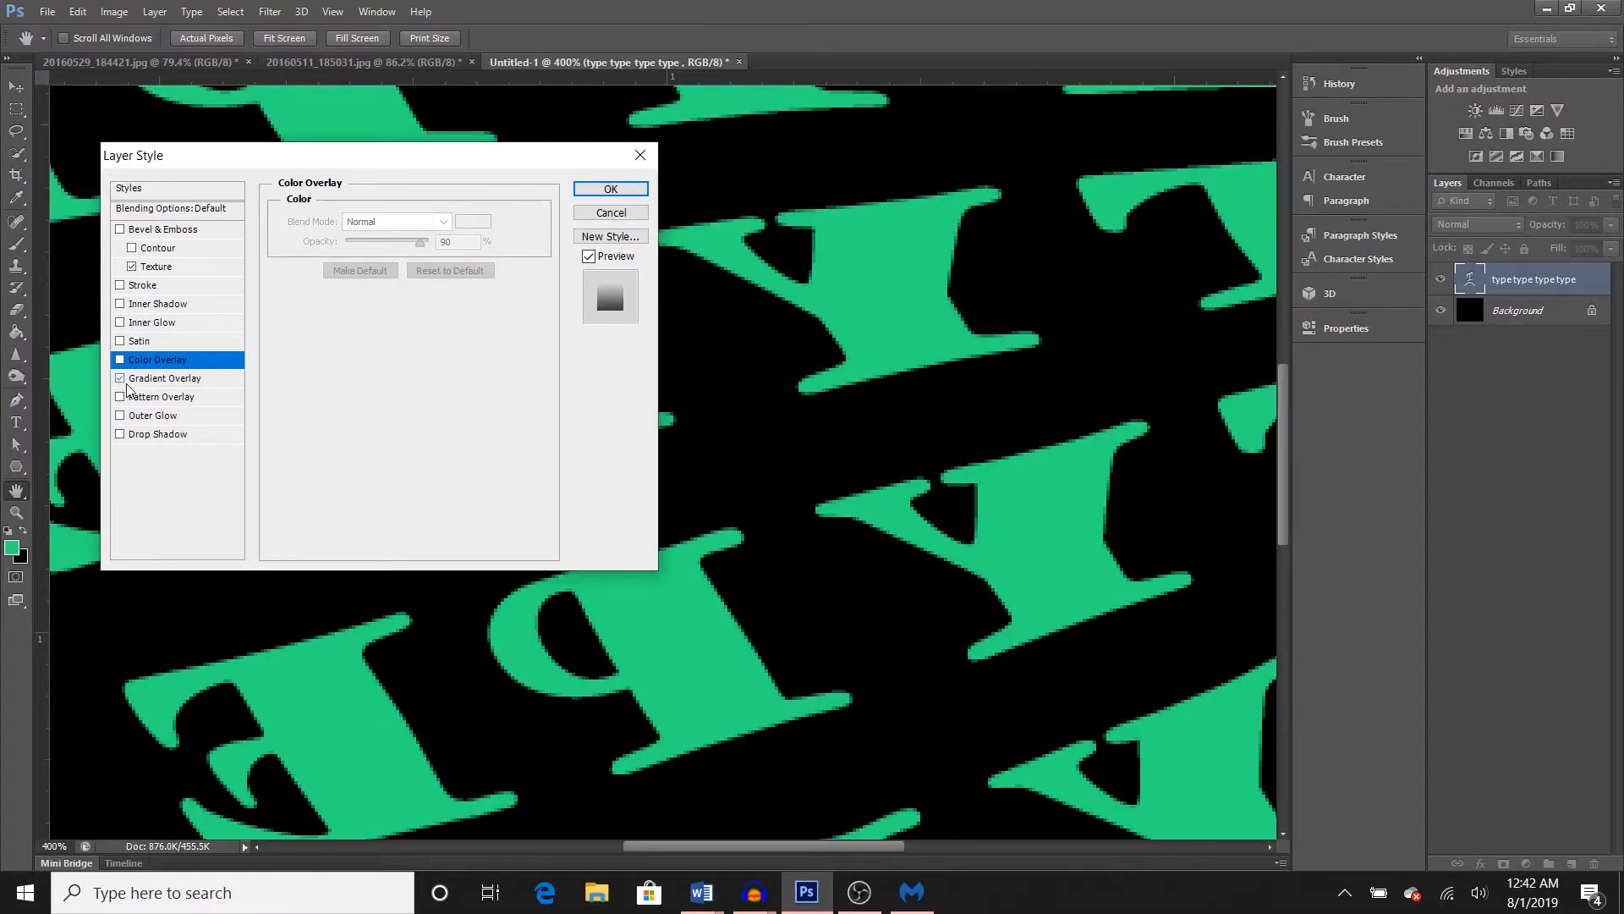
{"action": "left_click", "coordinate": [150, 379]}
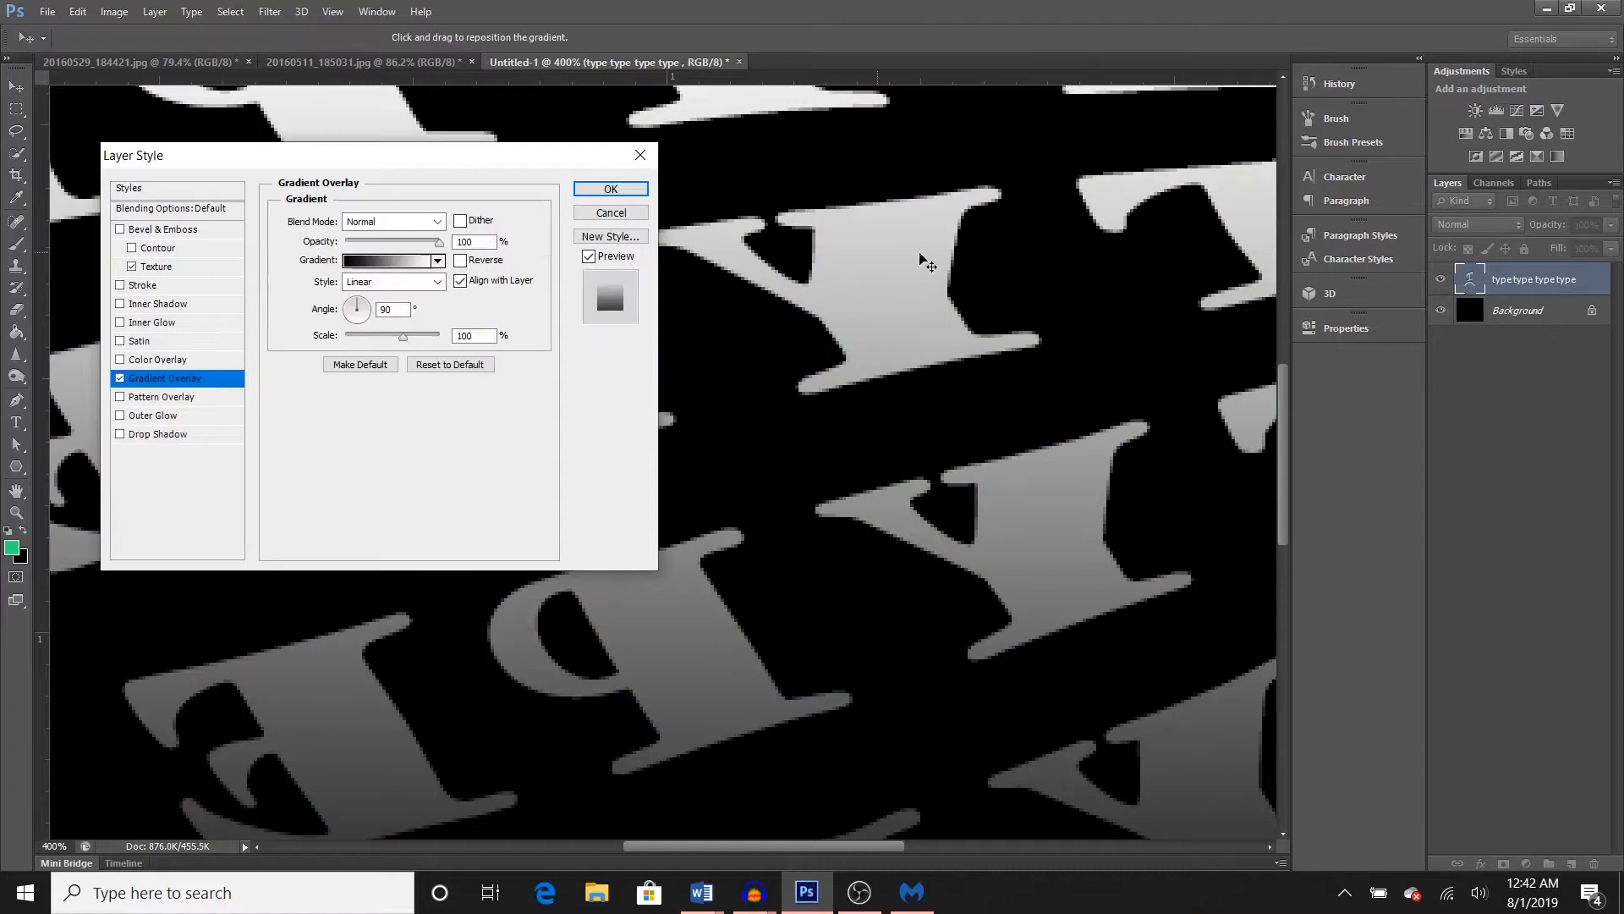
{"action": "left_click", "coordinate": [437, 261]}
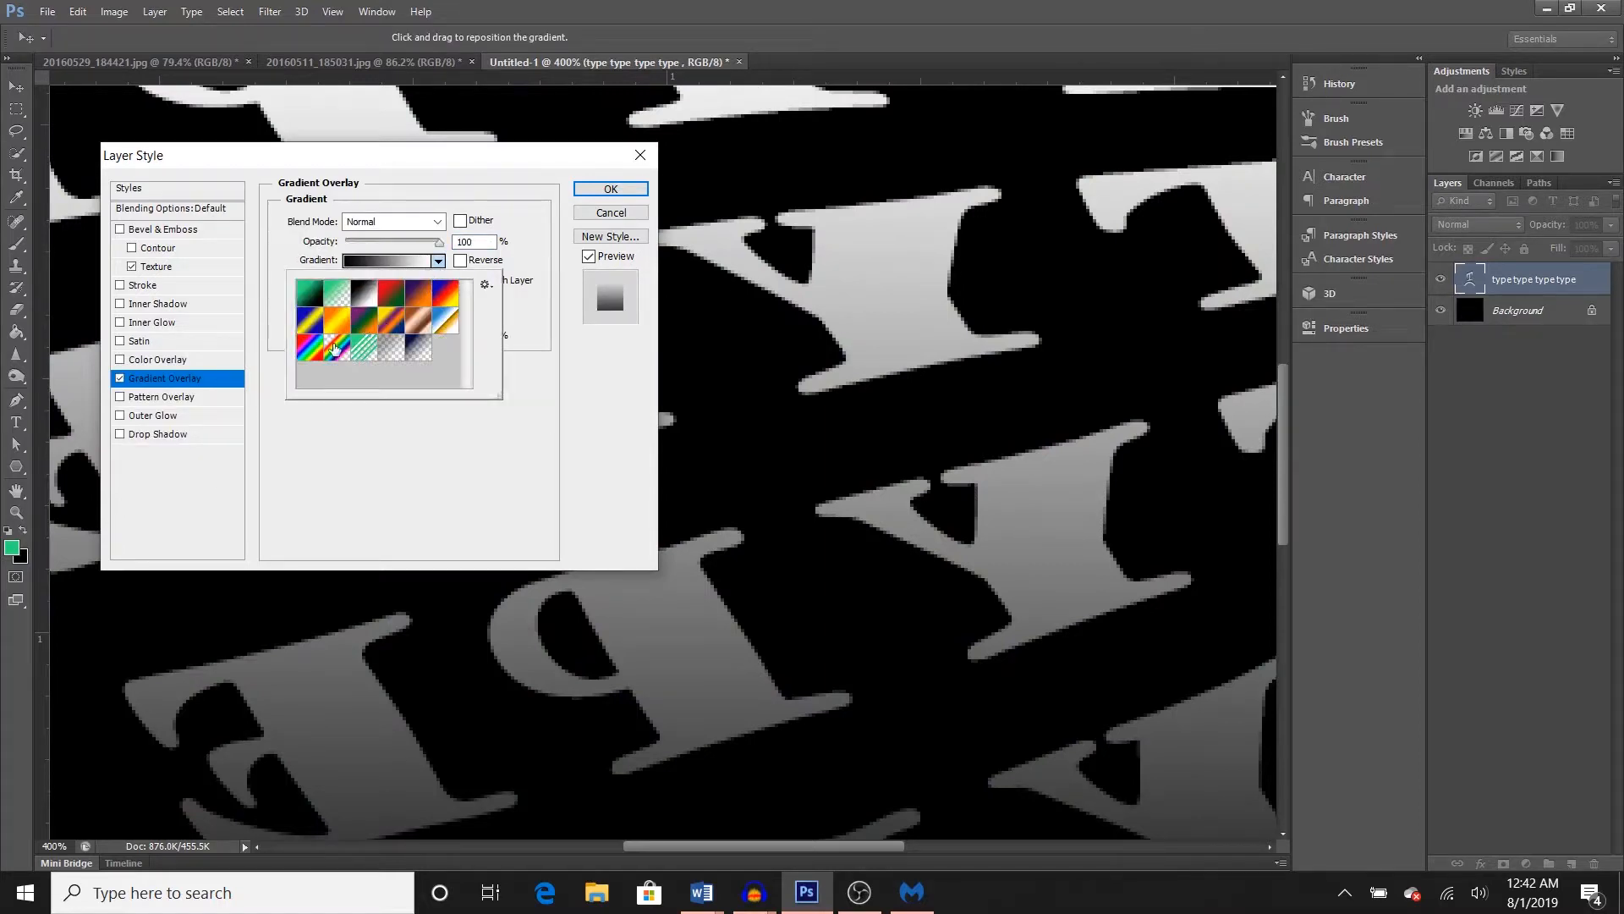
{"action": "key", "text": "Escape"}
- Enable Outer Glow on the text and set the glow colour to off-white (f6f6ef)
{"action": "left_click", "coordinate": [154, 417]}
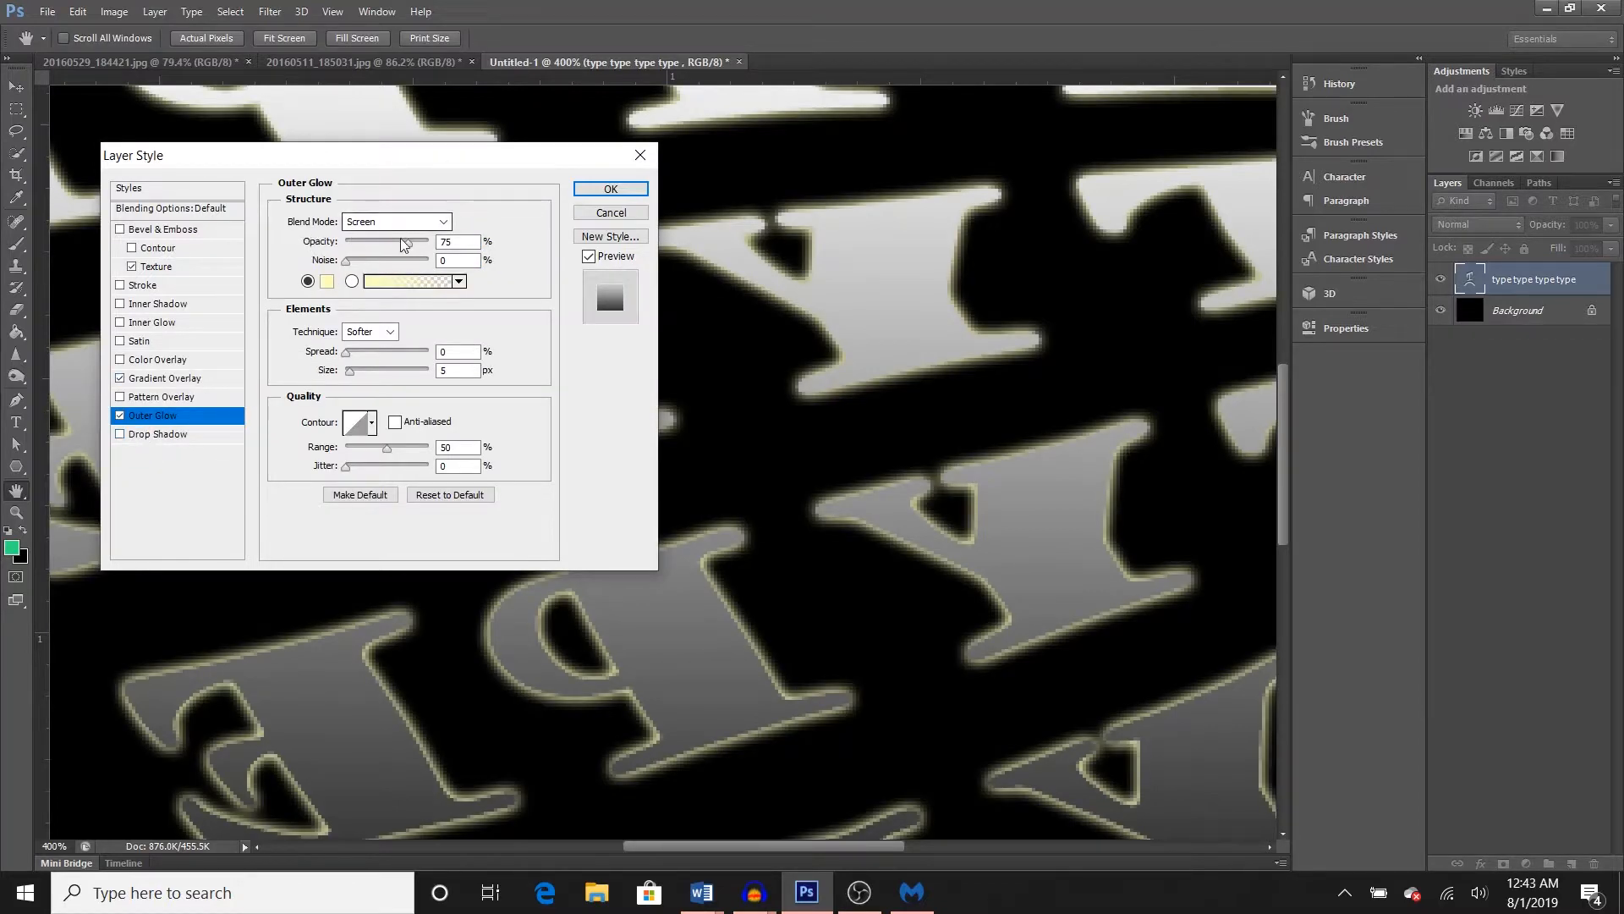
{"action": "left_click", "coordinate": [328, 282]}
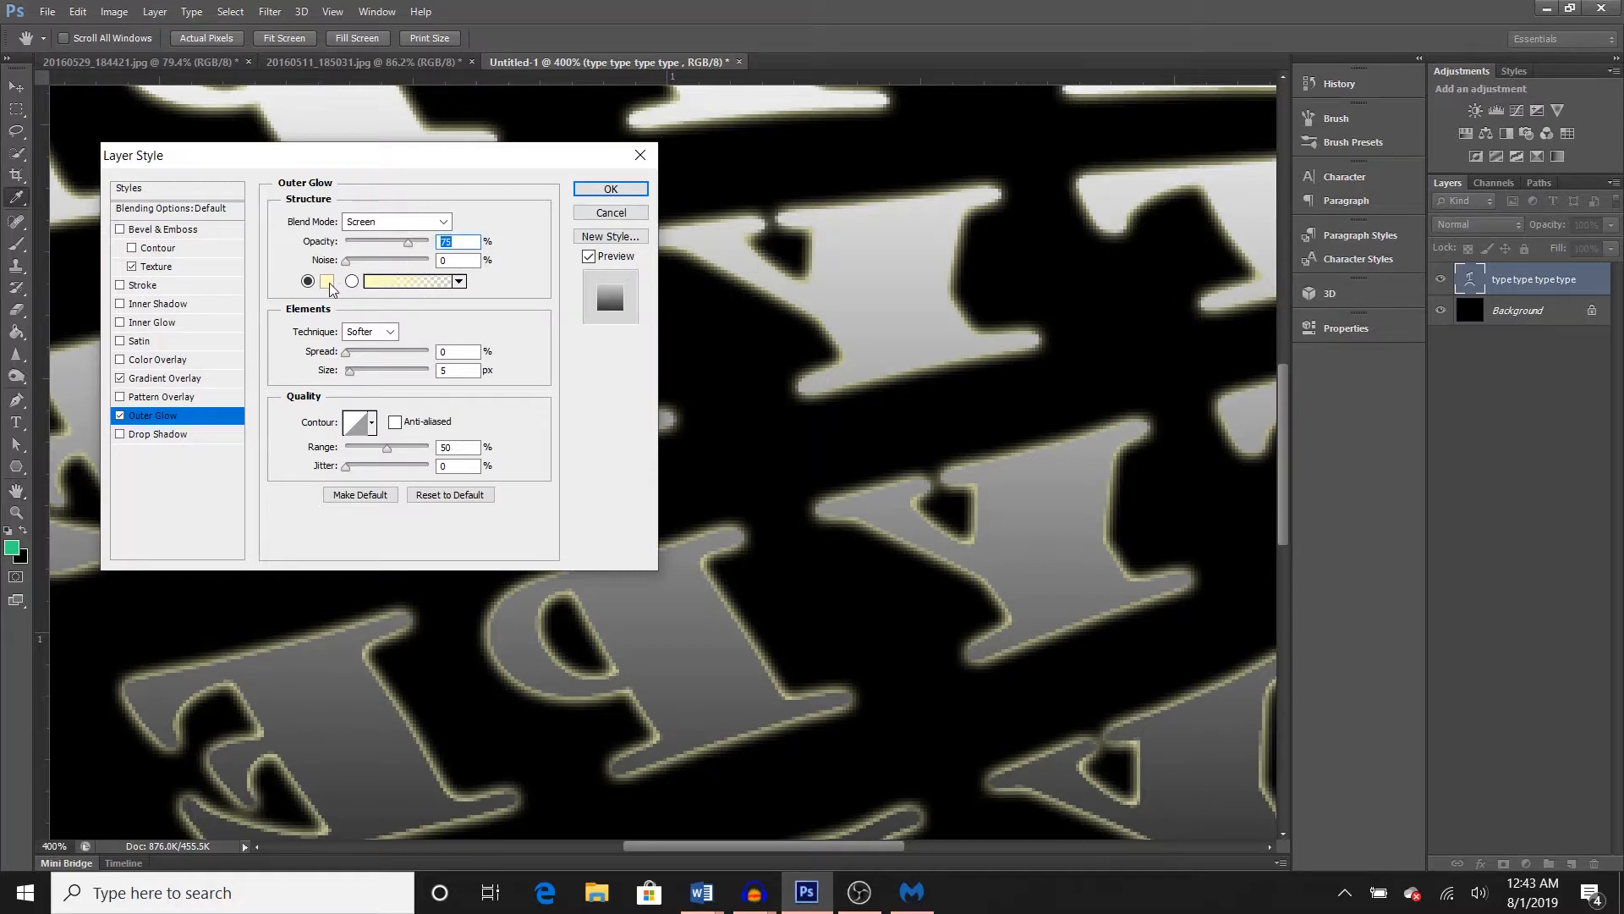
{"action": "left_click", "coordinate": [1317, 273]}
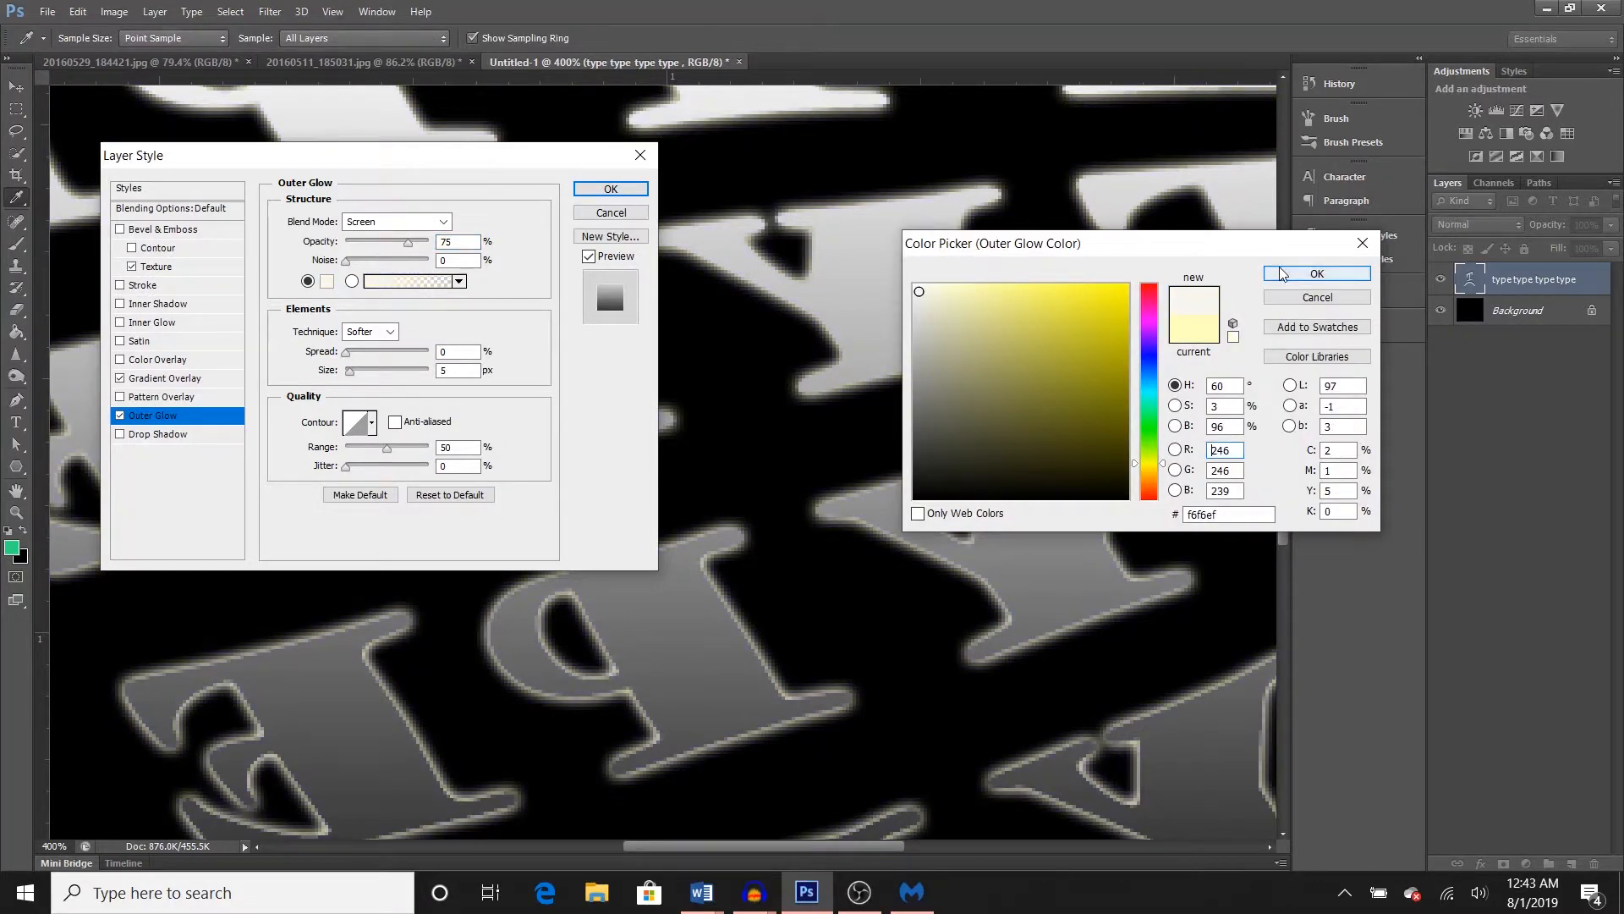
- Raise the text's Outer Glow spread to 32% and its size, and enable a Drop Shadow with distance 299 px, spread 73% and size 204 px
{"action": "mouse_move", "coordinate": [351, 353]}
{"action": "left_mouse_down"}
{"action": "mouse_move", "coordinate": [374, 360]}
{"action": "mouse_move", "coordinate": [357, 374]}
{"action": "left_mouse_up"}
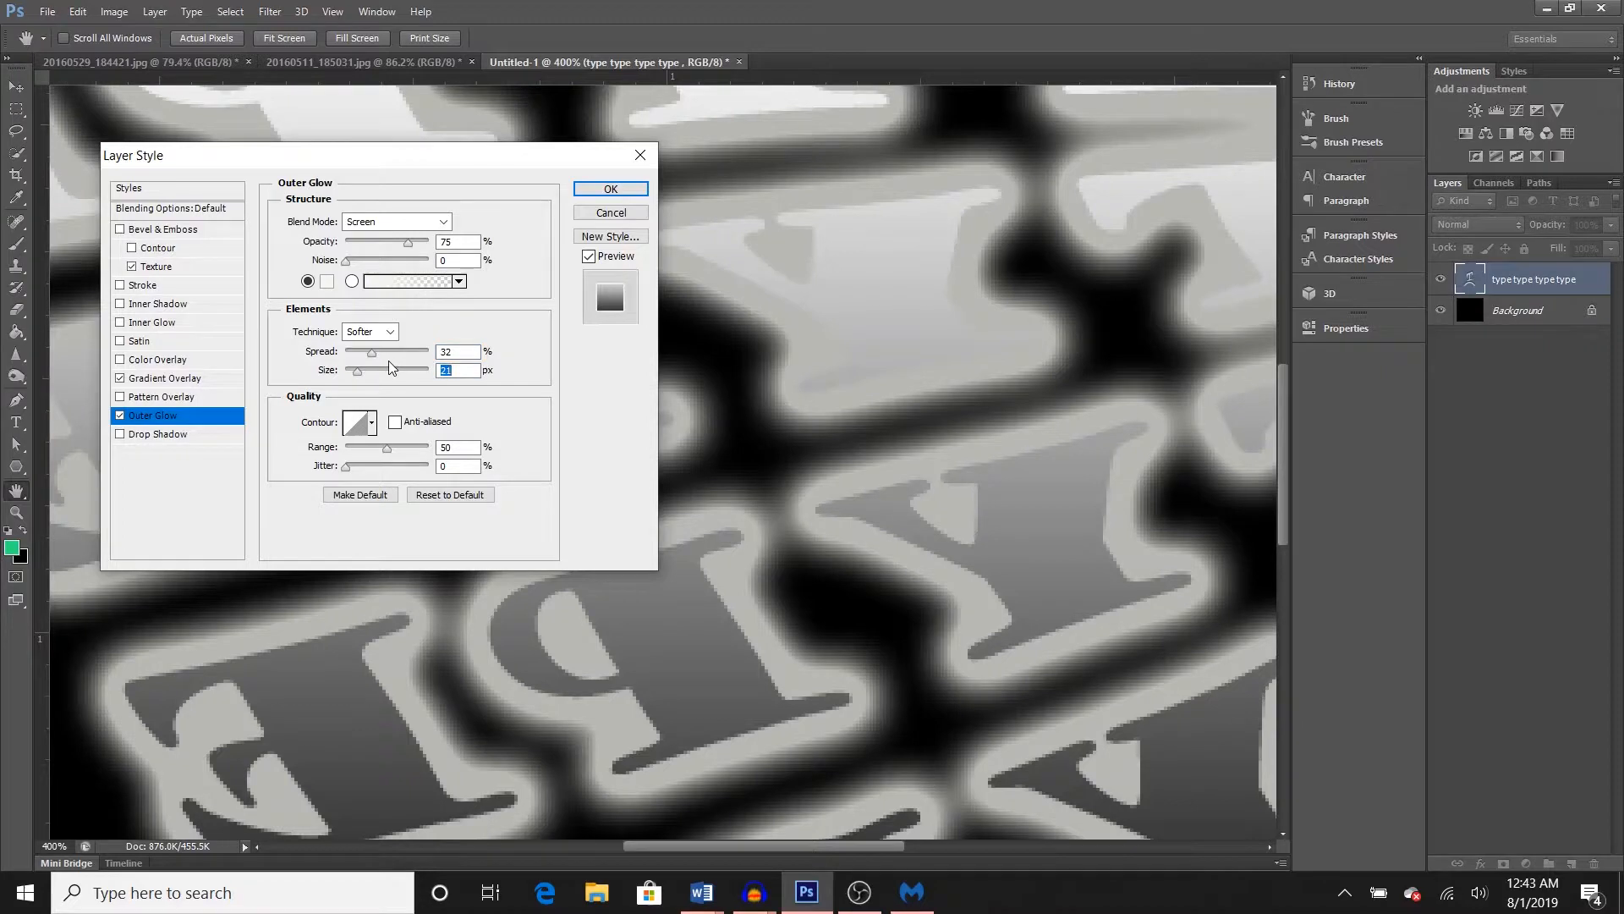
{"action": "scroll", "coordinate": [1009, 529], "scroll_direction": "down", "scroll_amount": 2}
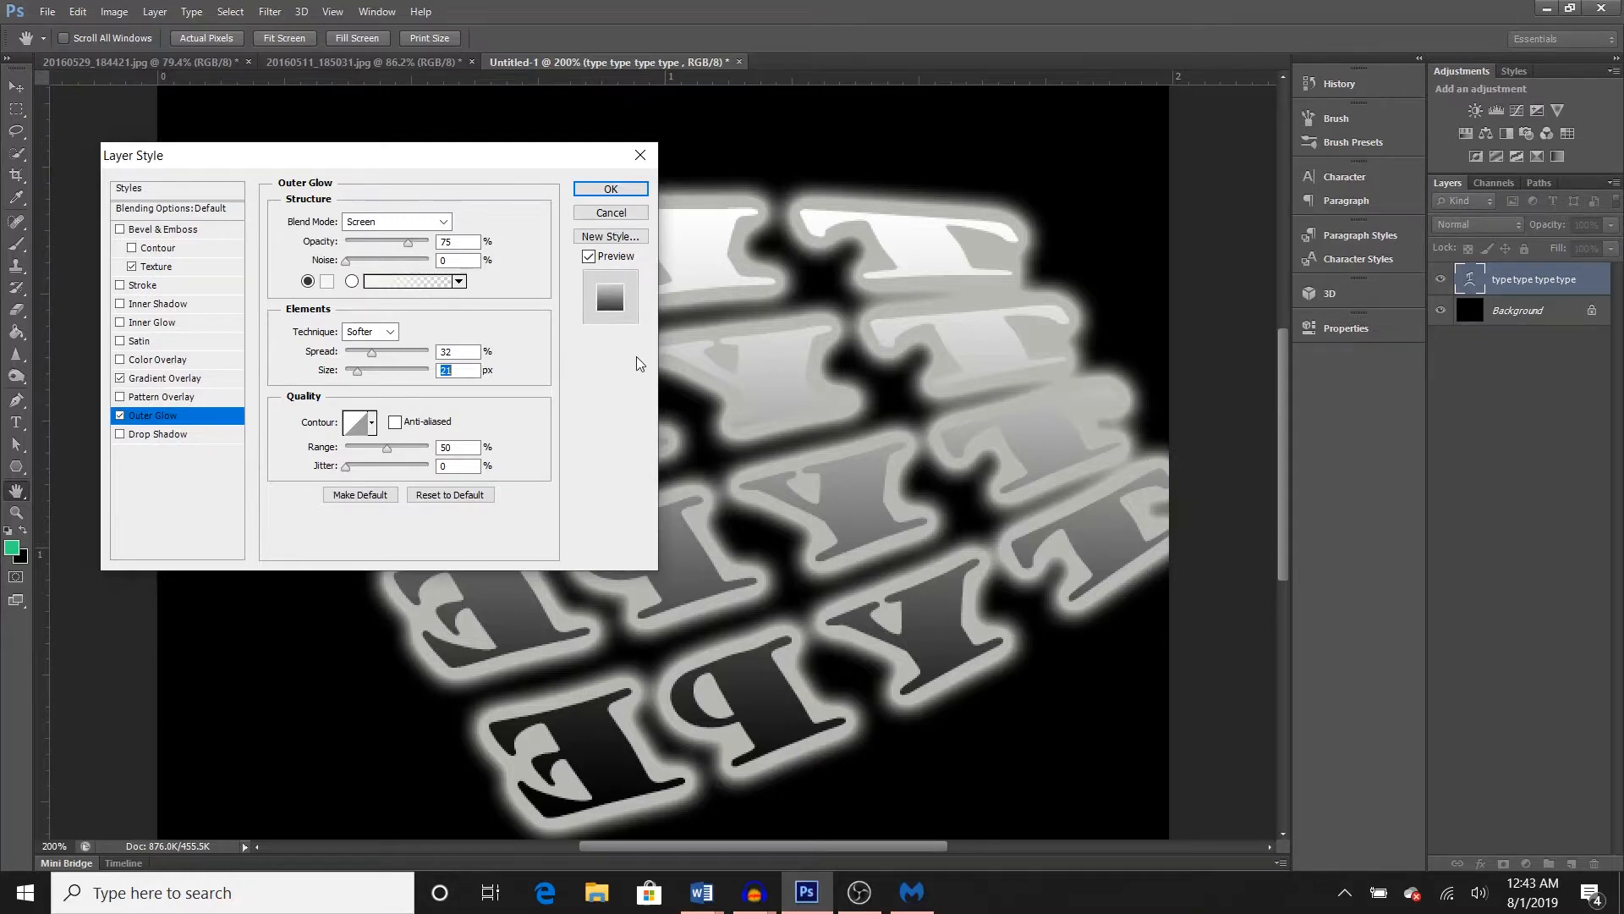
{"action": "left_click", "coordinate": [139, 435]}
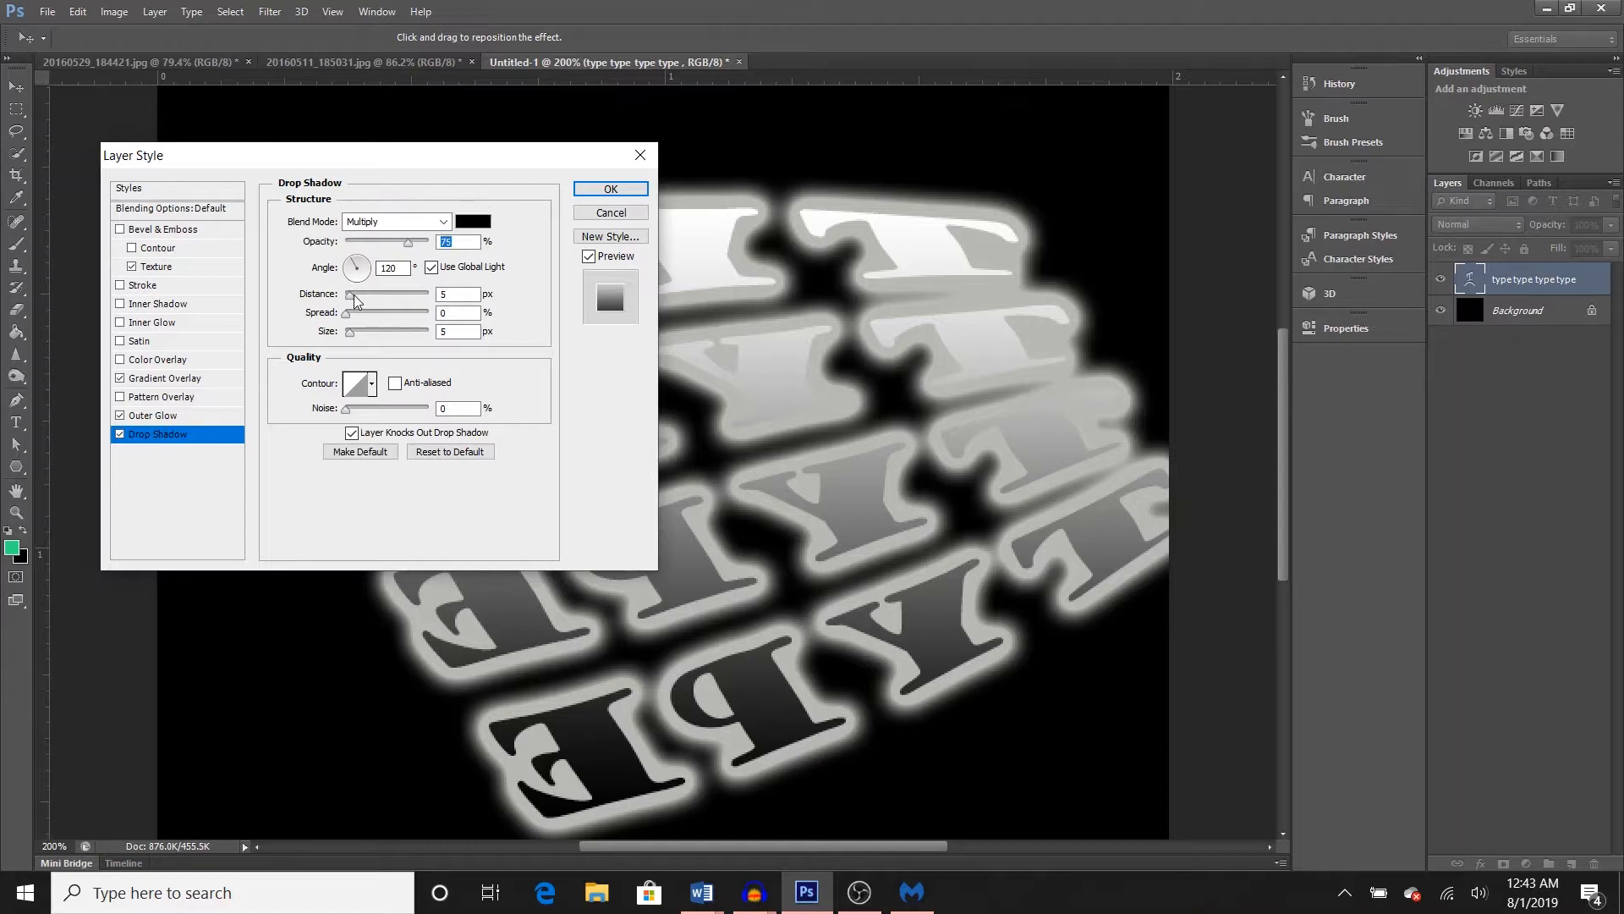
{"action": "left_click_drag", "start_coordinate": [364, 295], "coordinate": [423, 272]}
{"action": "left_click_drag", "start_coordinate": [347, 315], "coordinate": [416, 330]}
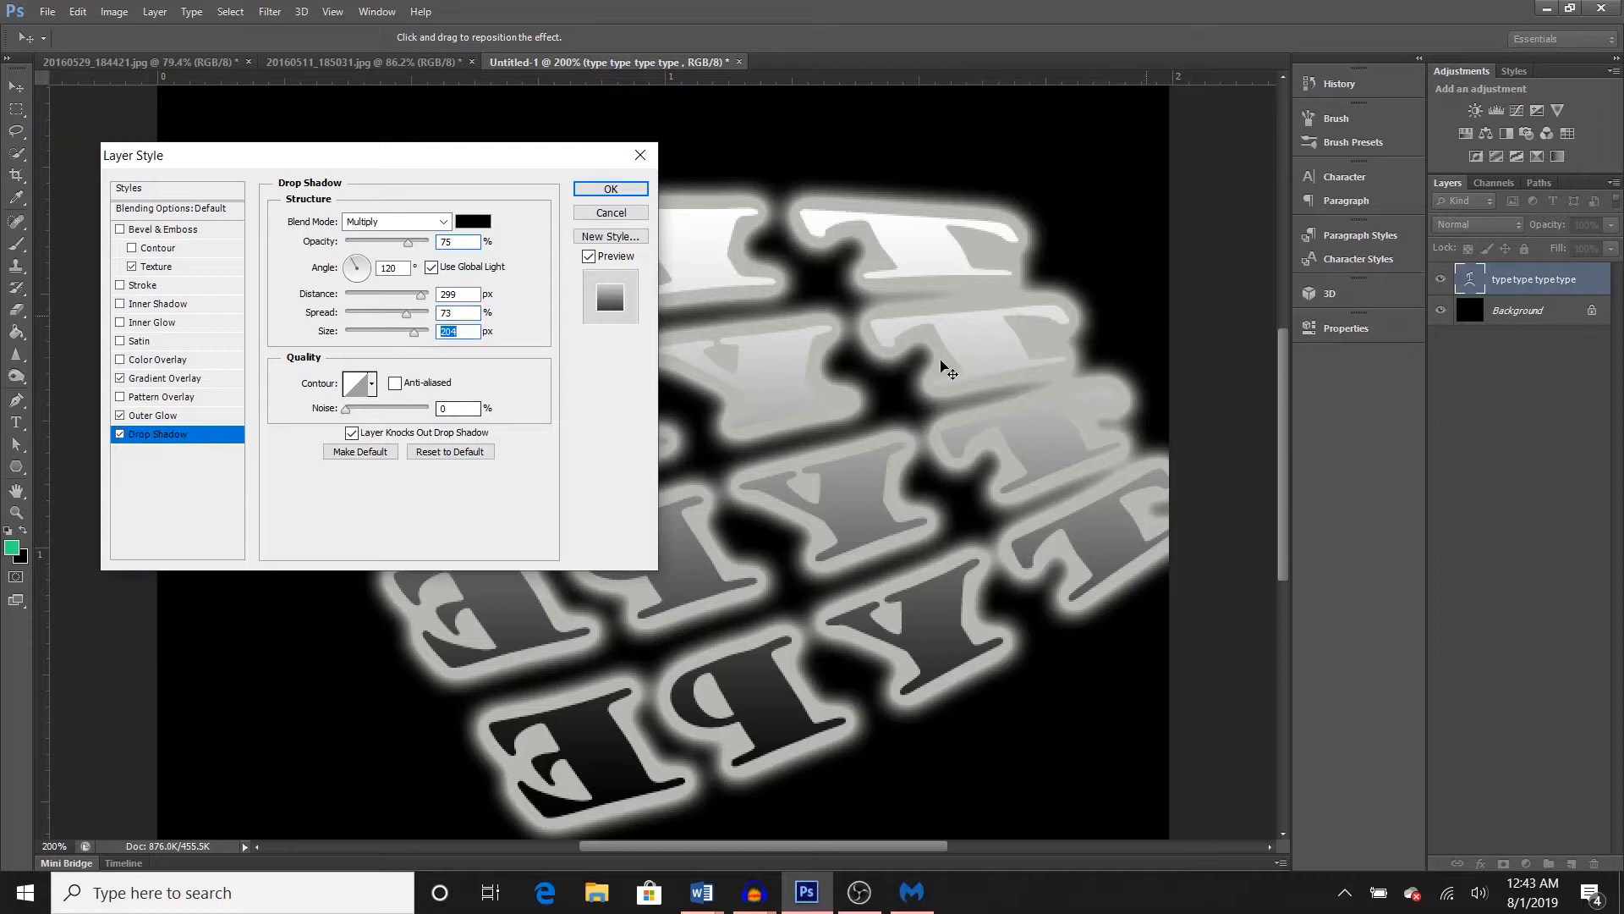
- Choose a different contour curve for the Drop Shadow and apply the layer styles to the text
{"action": "left_click", "coordinate": [372, 385]}
{"action": "left_click", "coordinate": [330, 427]}
{"action": "left_click", "coordinate": [363, 429]}
{"action": "left_click", "coordinate": [611, 189]}
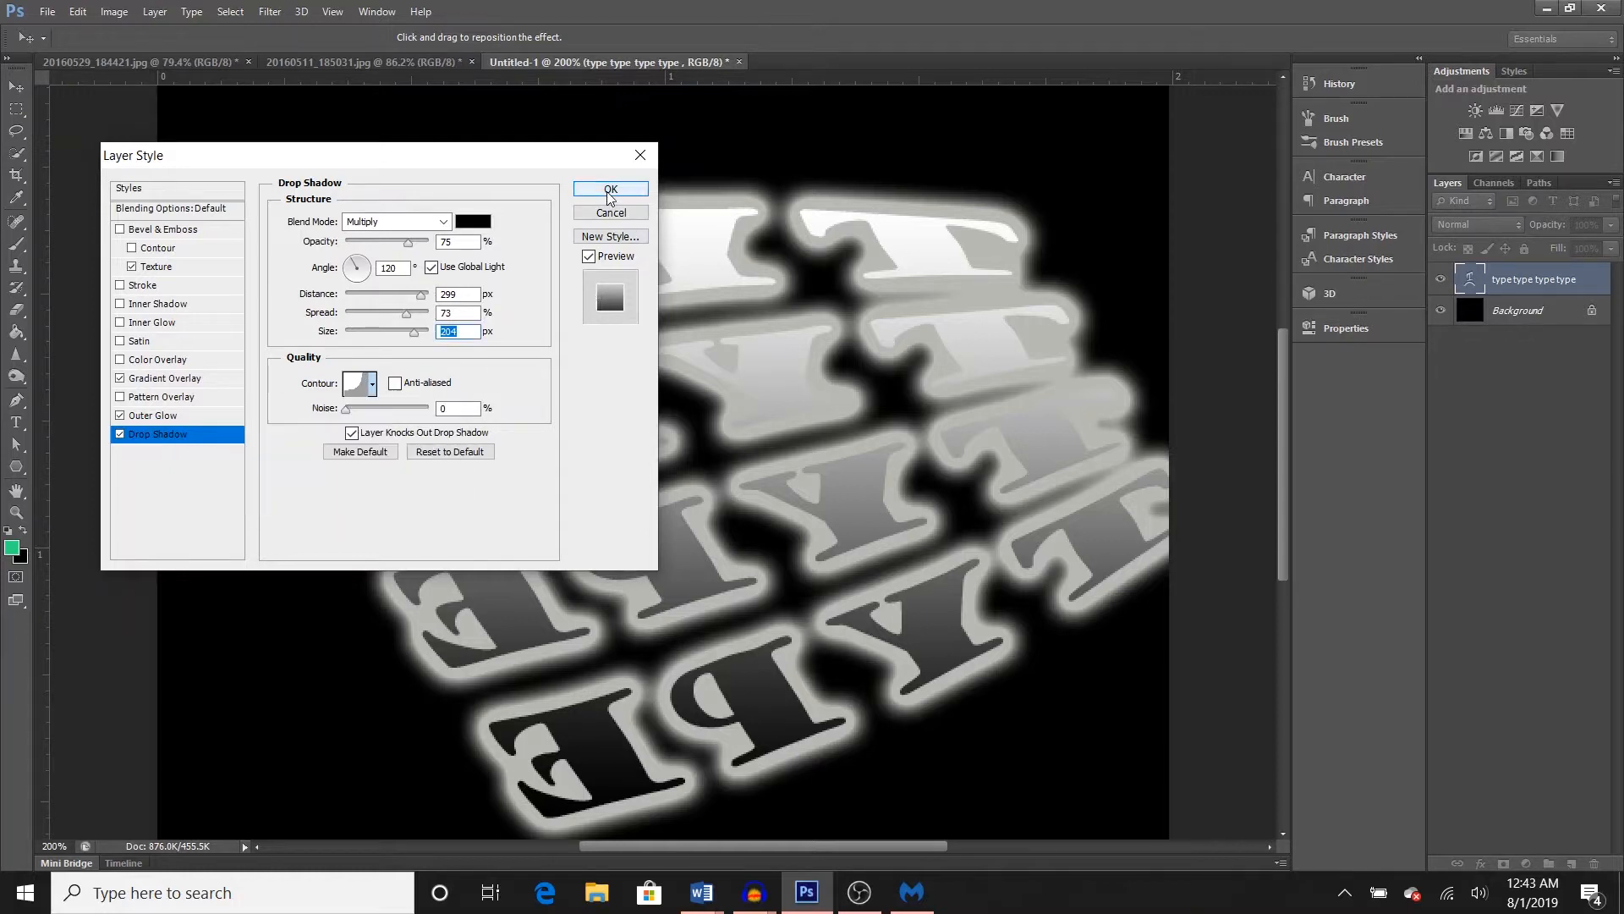
{"action": "left_click", "coordinate": [610, 190]}
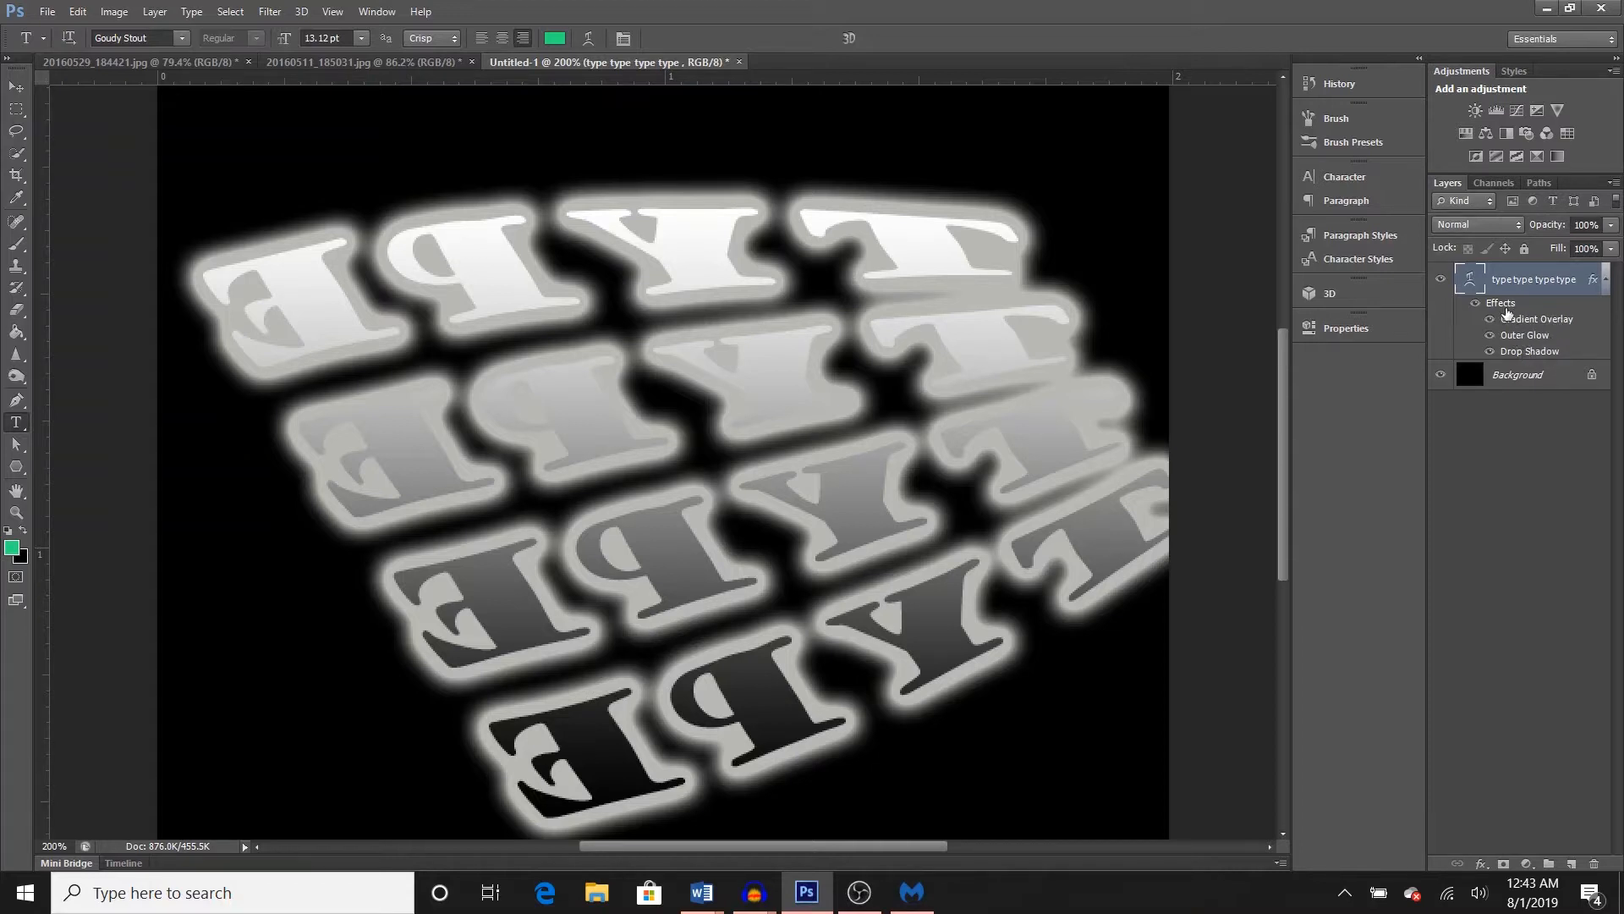
- Toggle the visibility of the Gradient Overlay, all effects and the text layer to compare the text with and without them
{"action": "left_click", "coordinate": [1491, 349]}
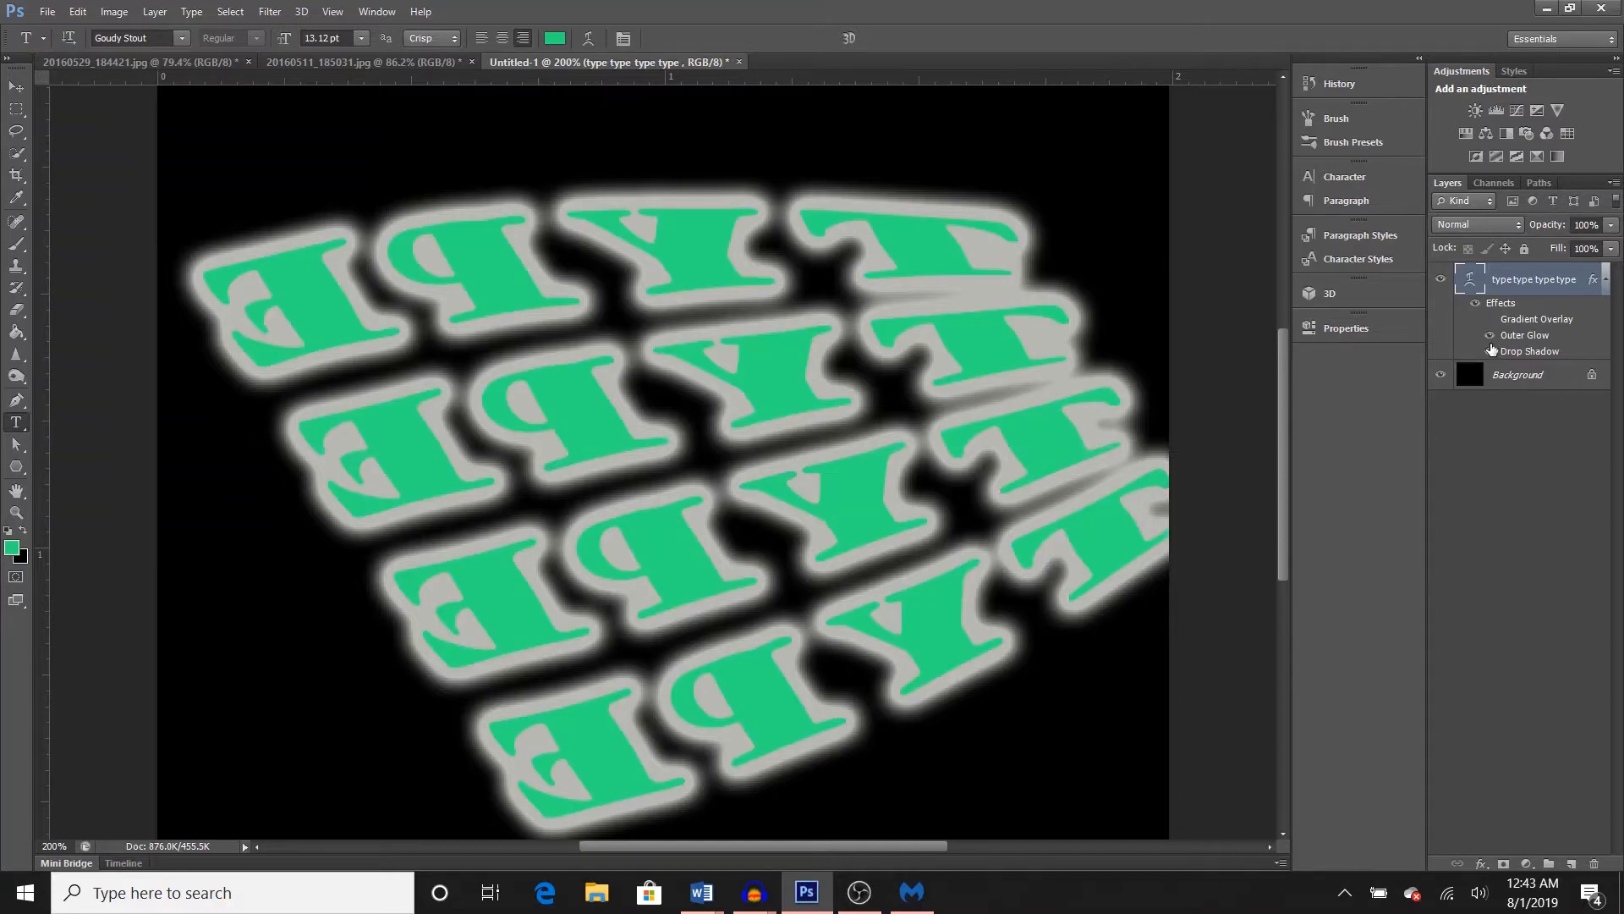
{"action": "left_click", "coordinate": [1475, 303]}
{"action": "left_click", "coordinate": [1475, 302]}
{"action": "left_click", "coordinate": [1441, 280]}
{"action": "left_click", "coordinate": [1441, 280]}
{"action": "left_click", "coordinate": [1490, 320]}
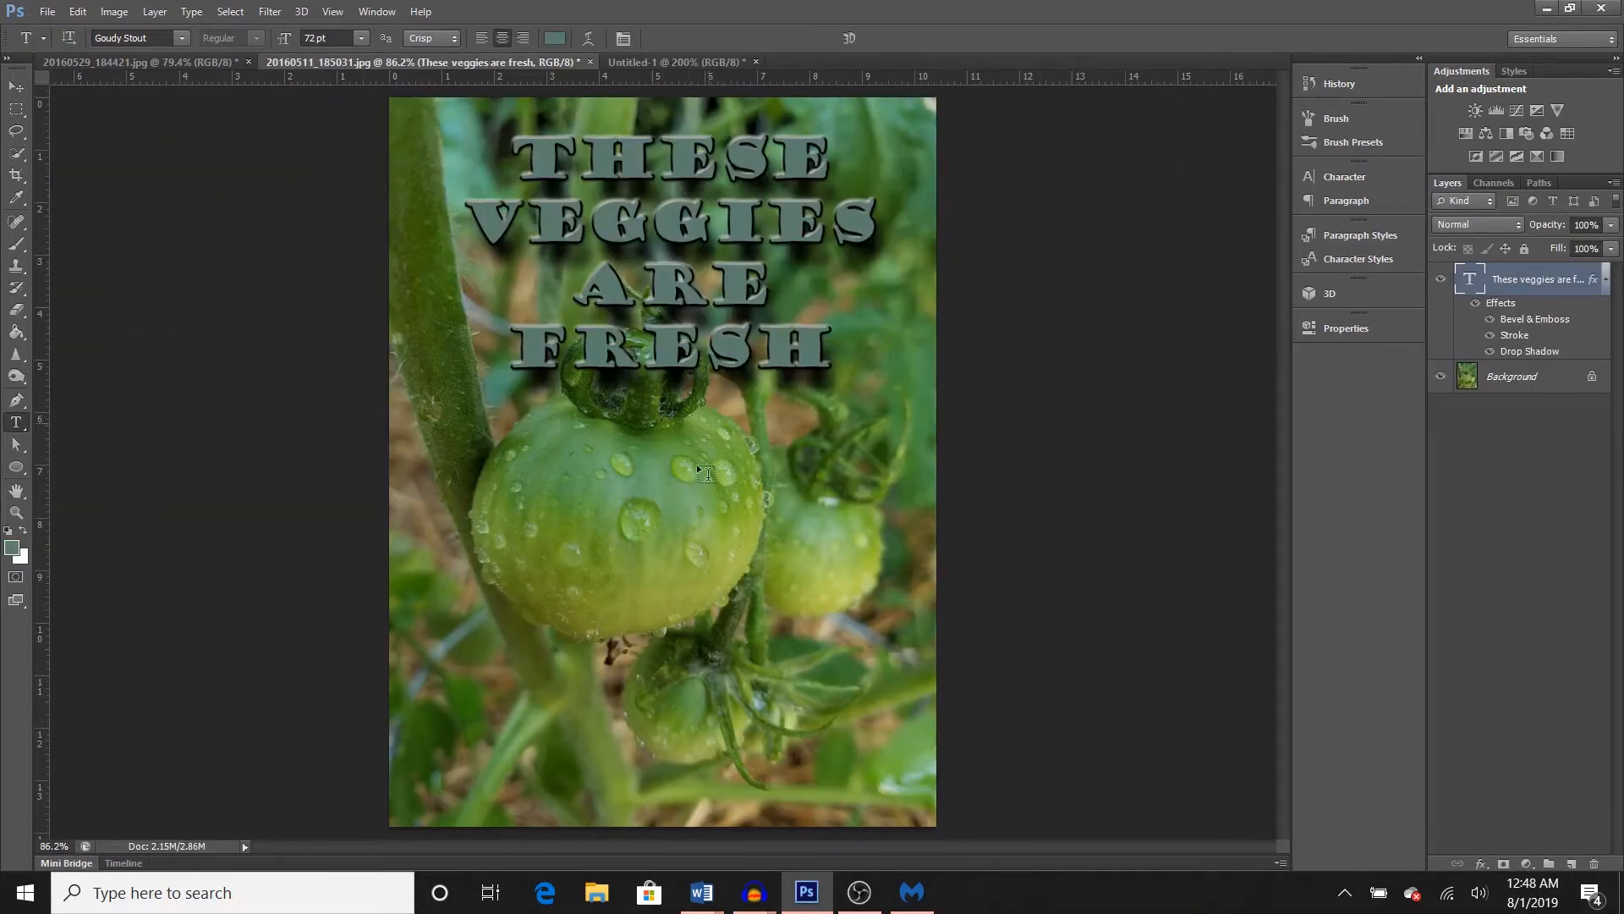
- Draw an ellipse shape about 400 x 358 px over the large tomato in the 20160511_185031.jpg photo
{"action": "left_click", "coordinate": [15, 476]}
{"action": "left_click", "coordinate": [49, 499]}
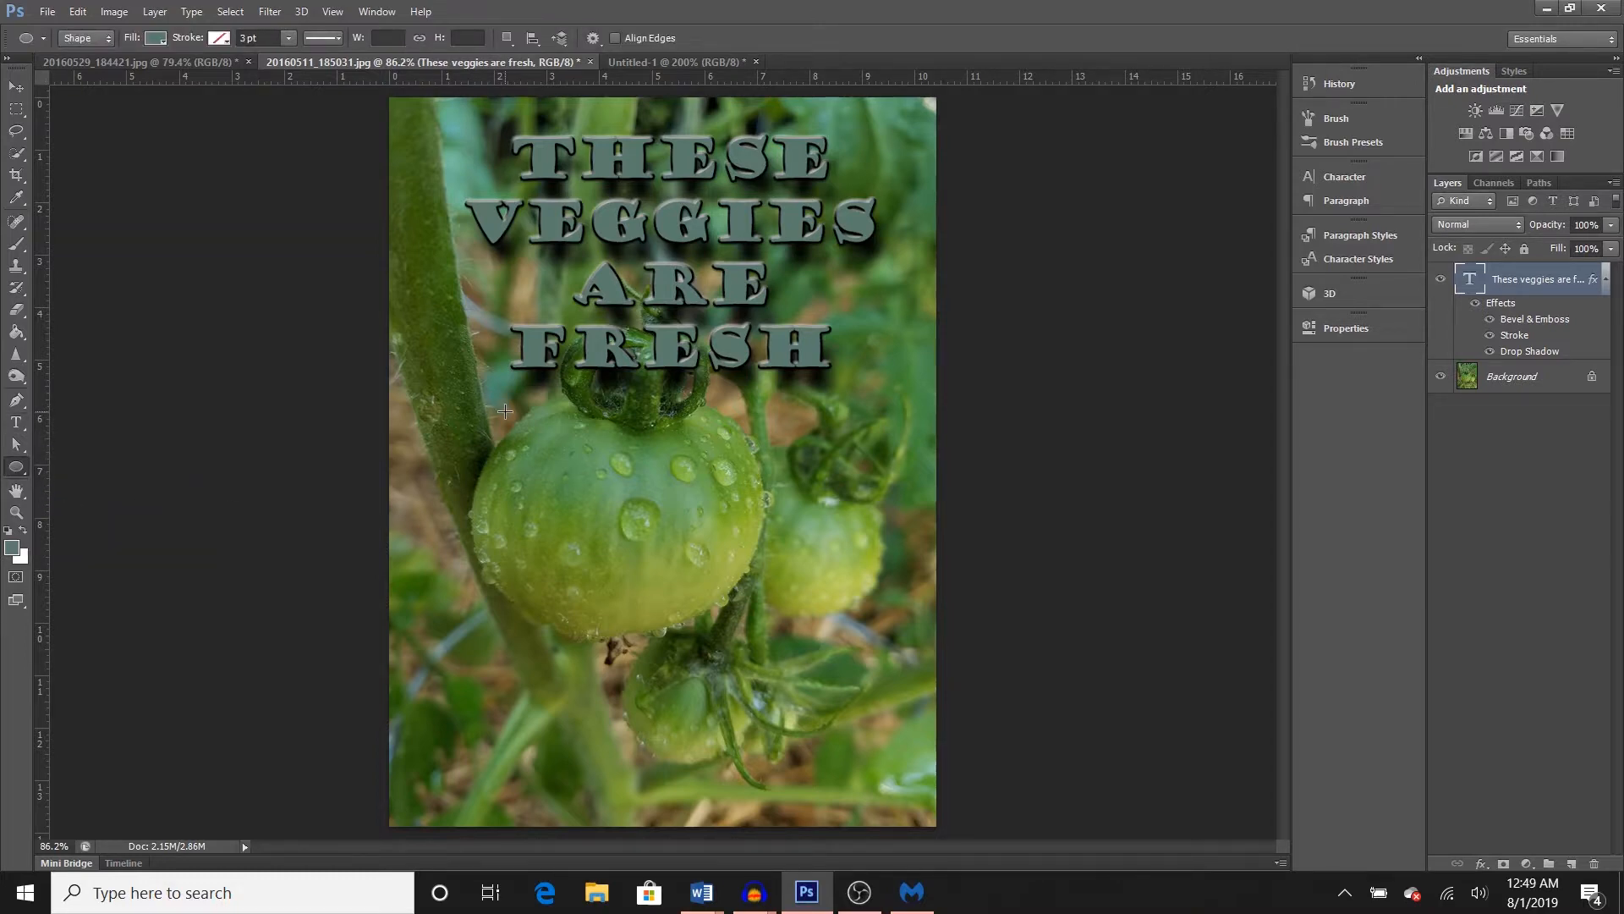
{"action": "left_click_drag", "start_coordinate": [550, 453], "coordinate": [794, 669]}
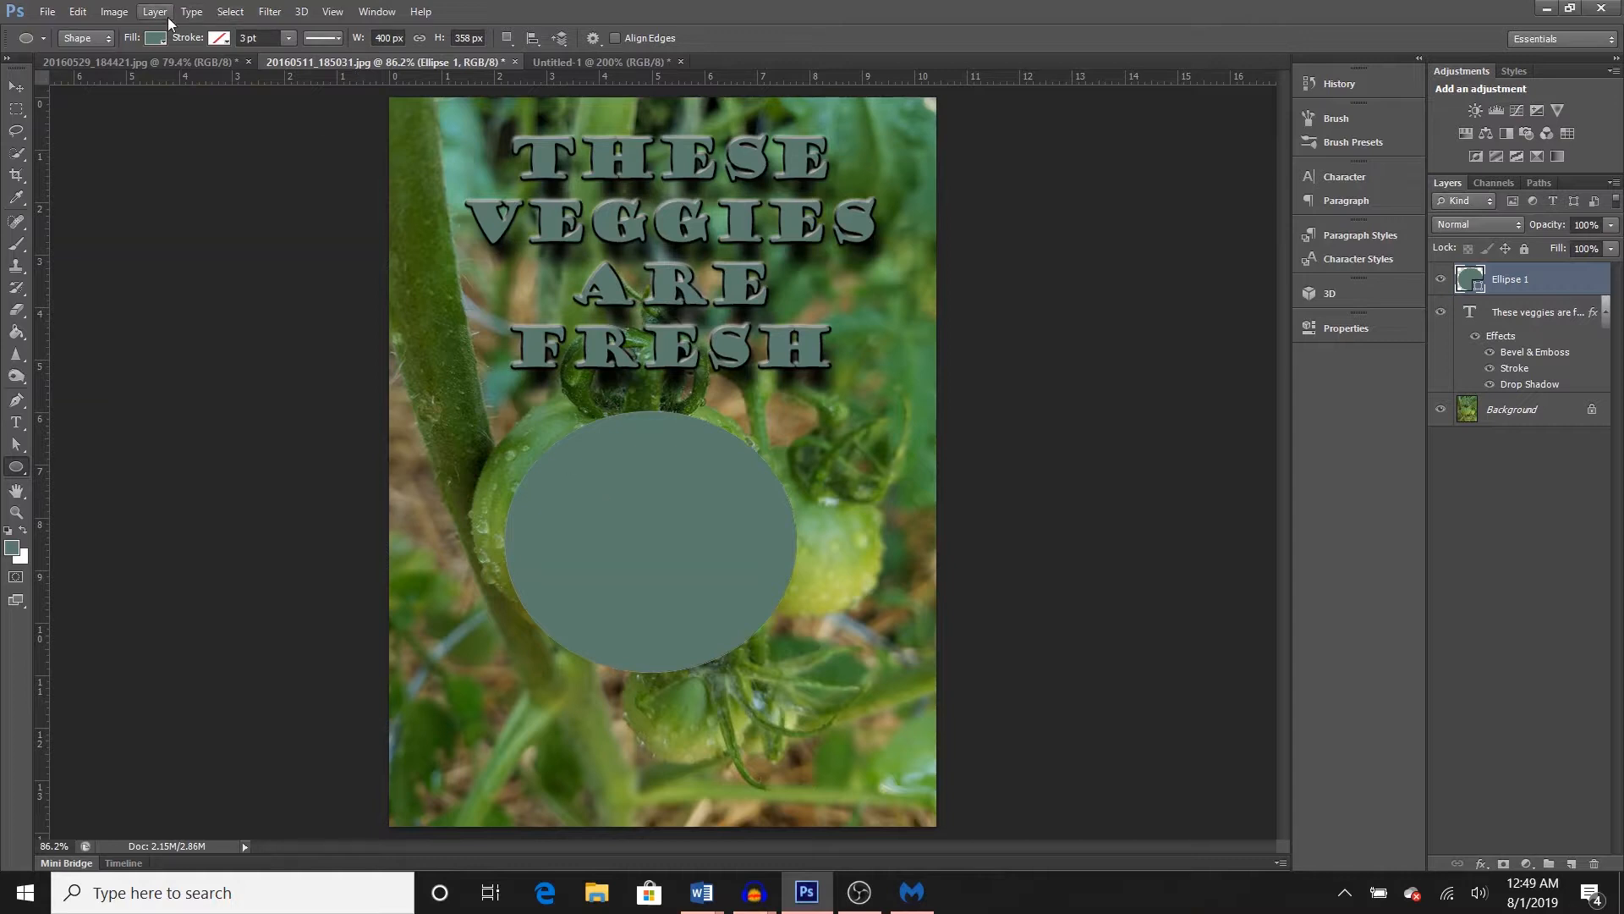
- Remove the ellipse's fill and give it a red stroke
{"action": "left_click", "coordinate": [161, 38]}
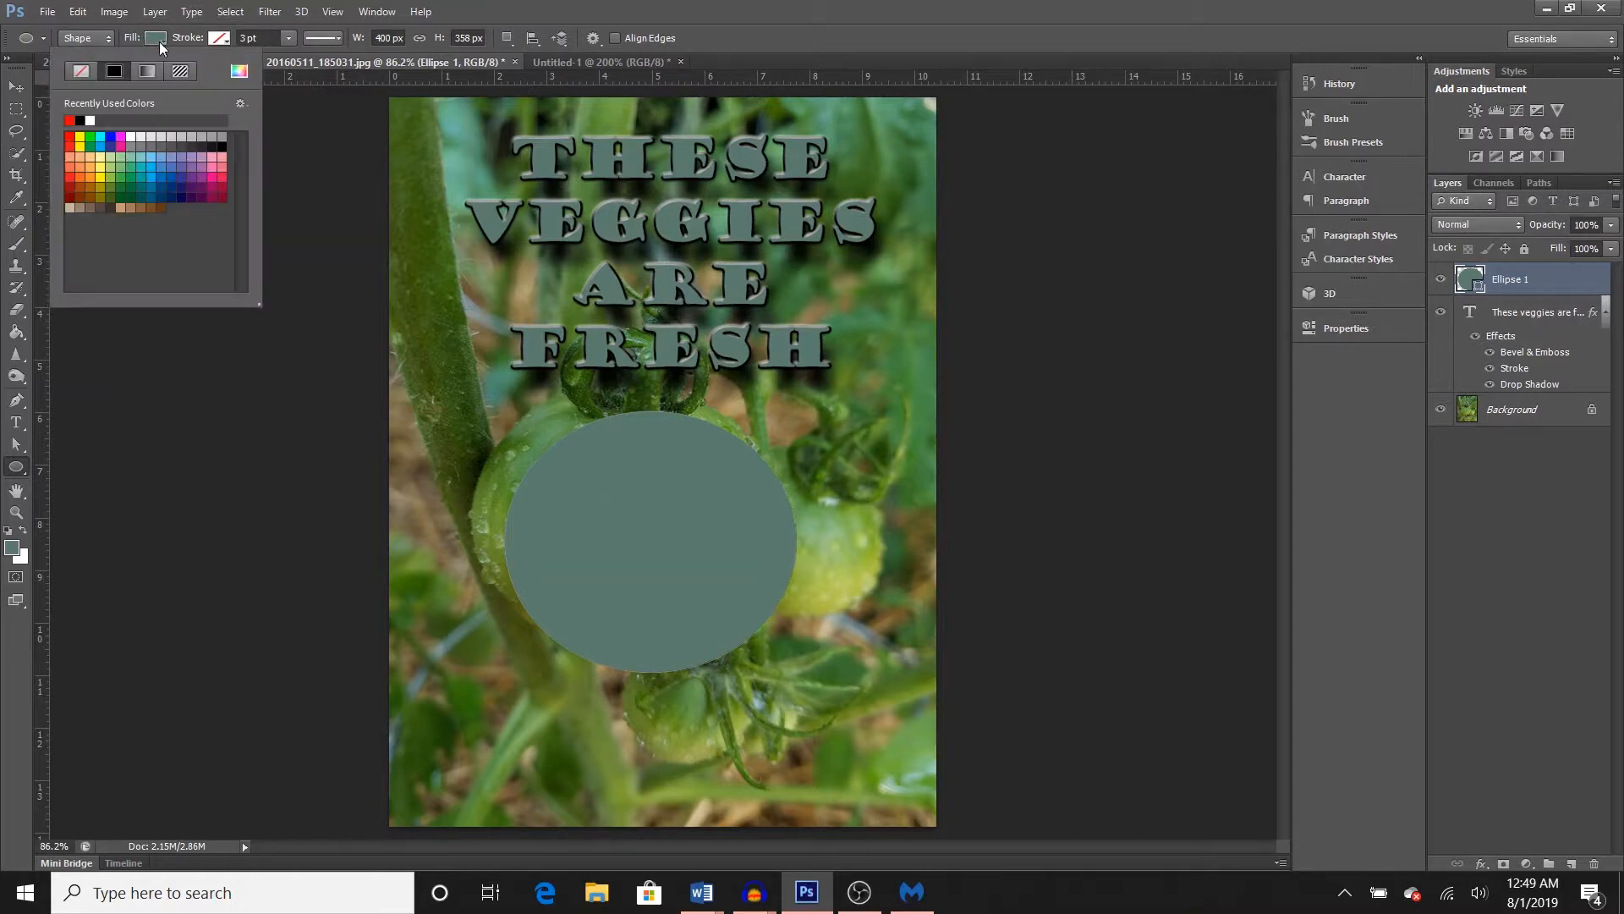
{"action": "left_click", "coordinate": [82, 74]}
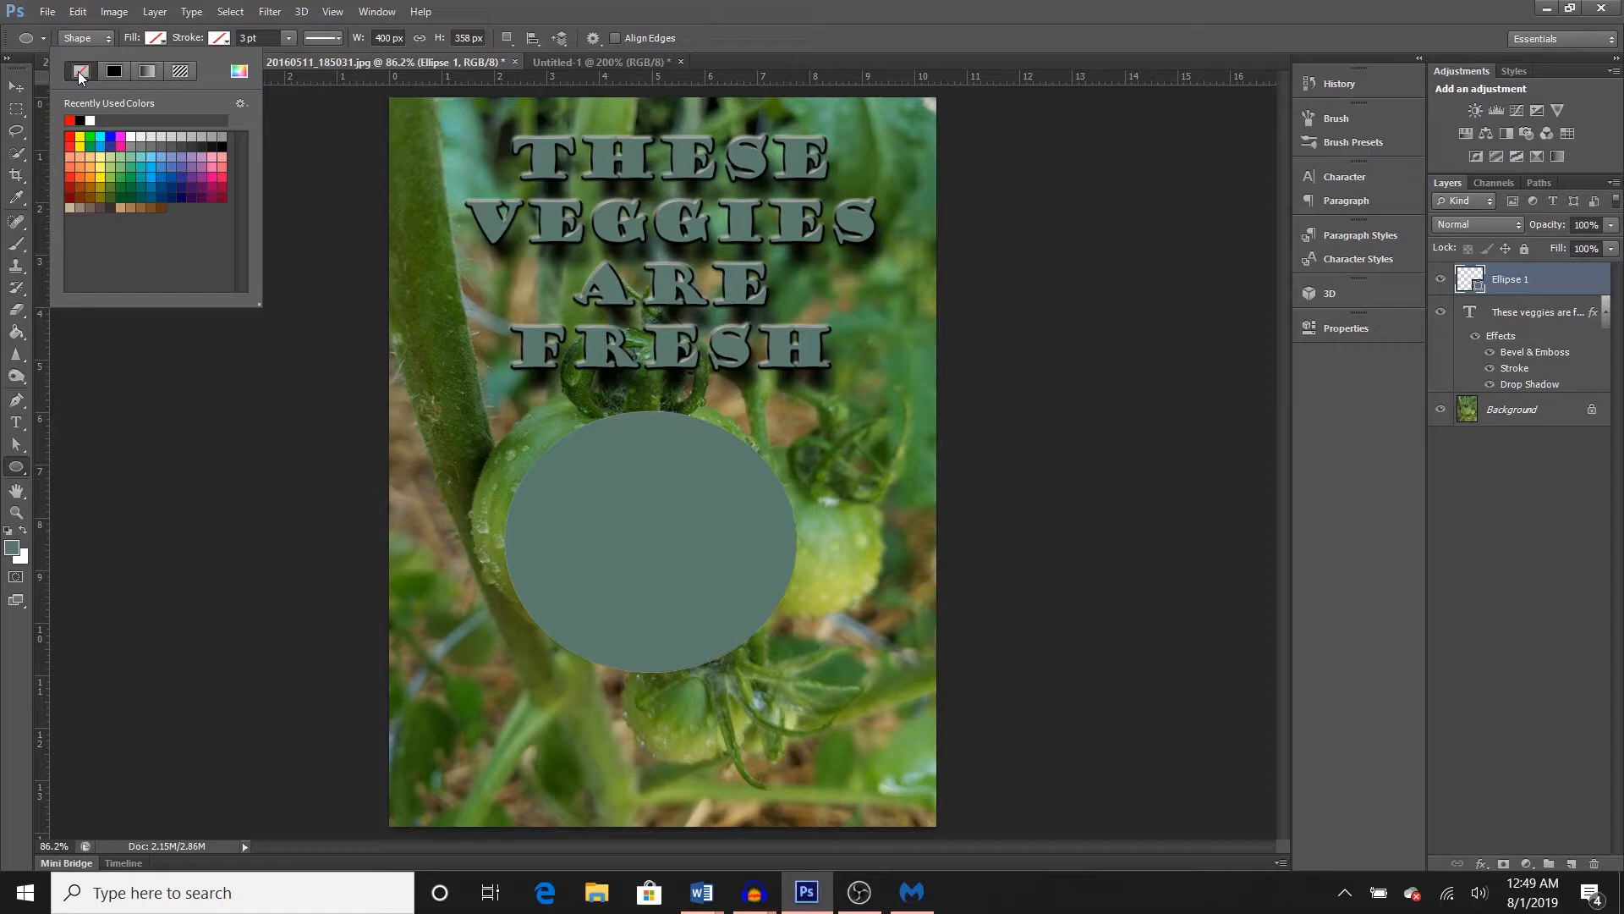
{"action": "left_click", "coordinate": [220, 42]}
{"action": "left_click", "coordinate": [221, 42]}
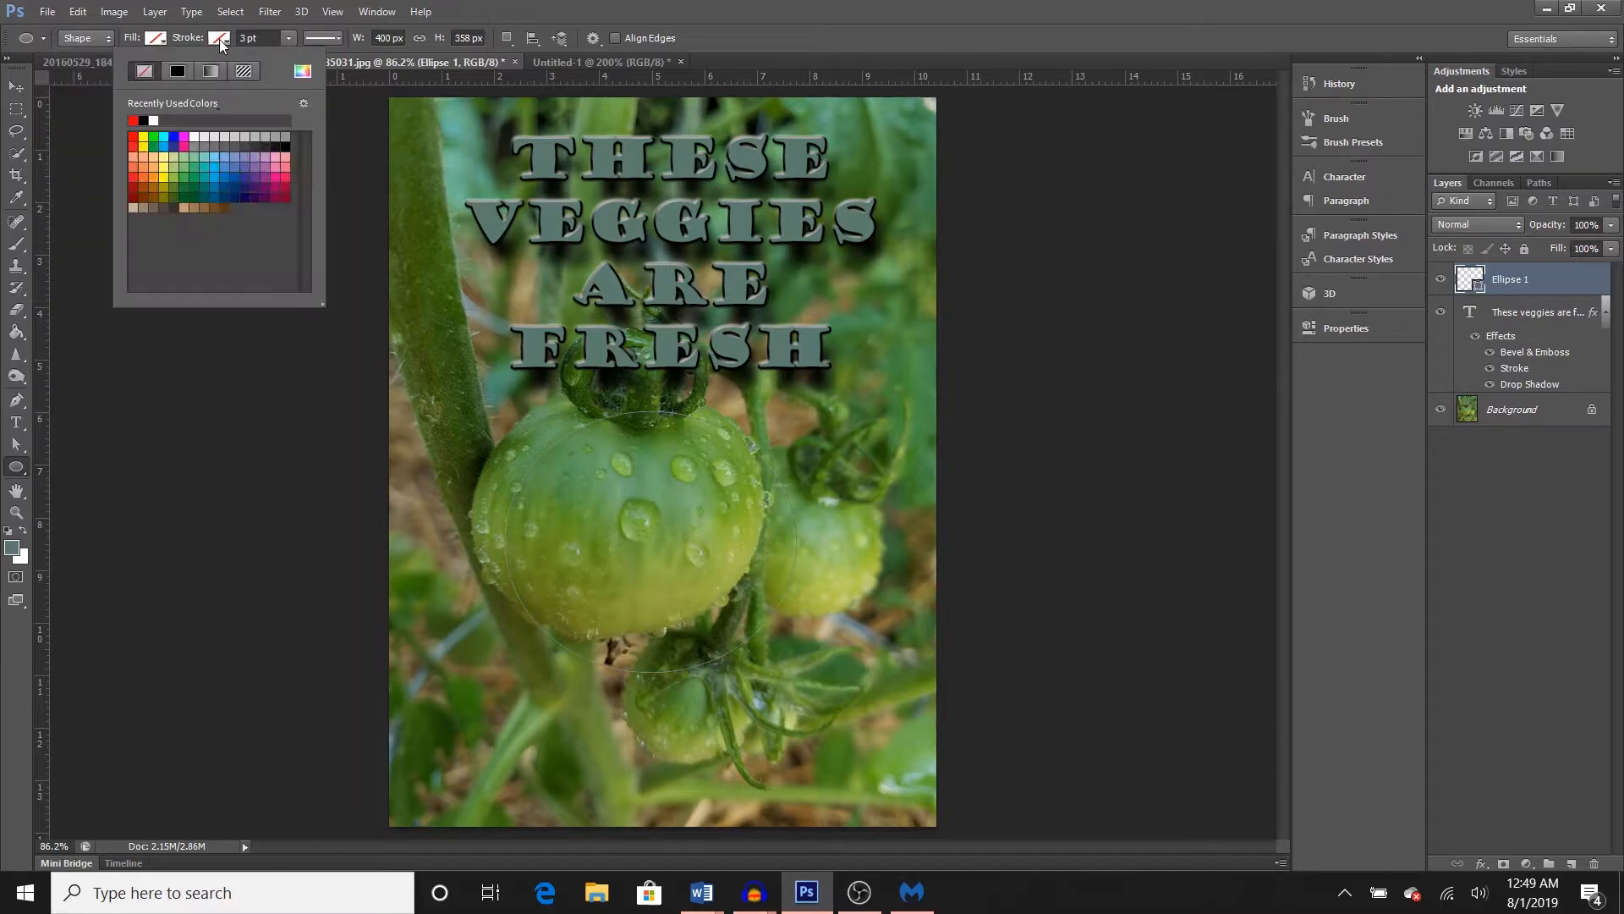
{"action": "left_click", "coordinate": [133, 120]}
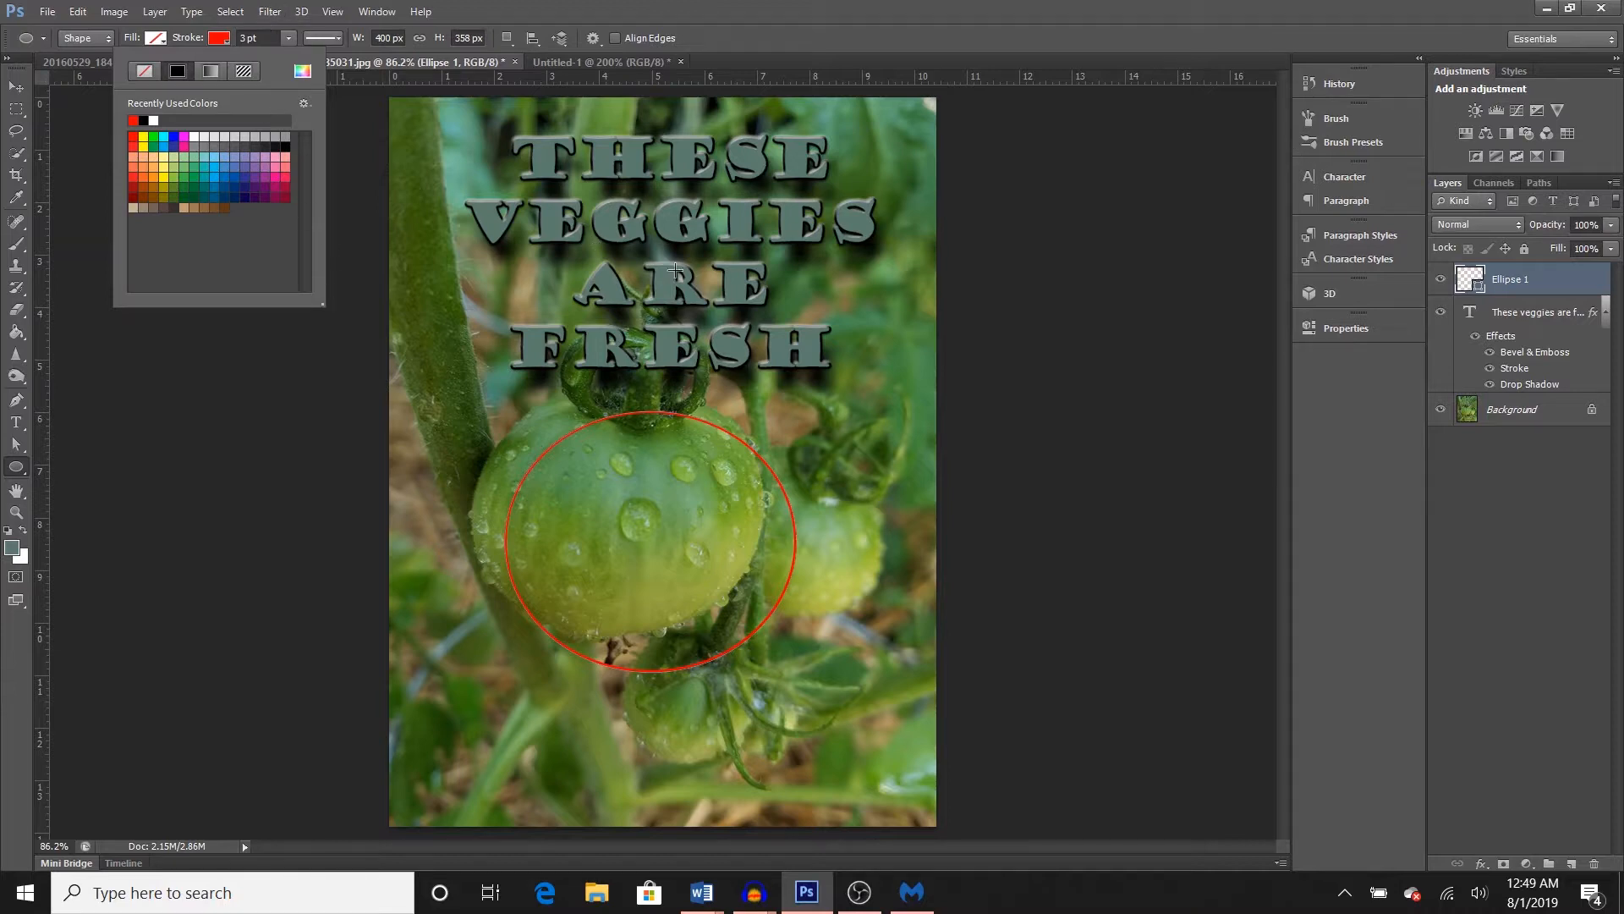
{"action": "left_click", "coordinate": [1544, 284]}
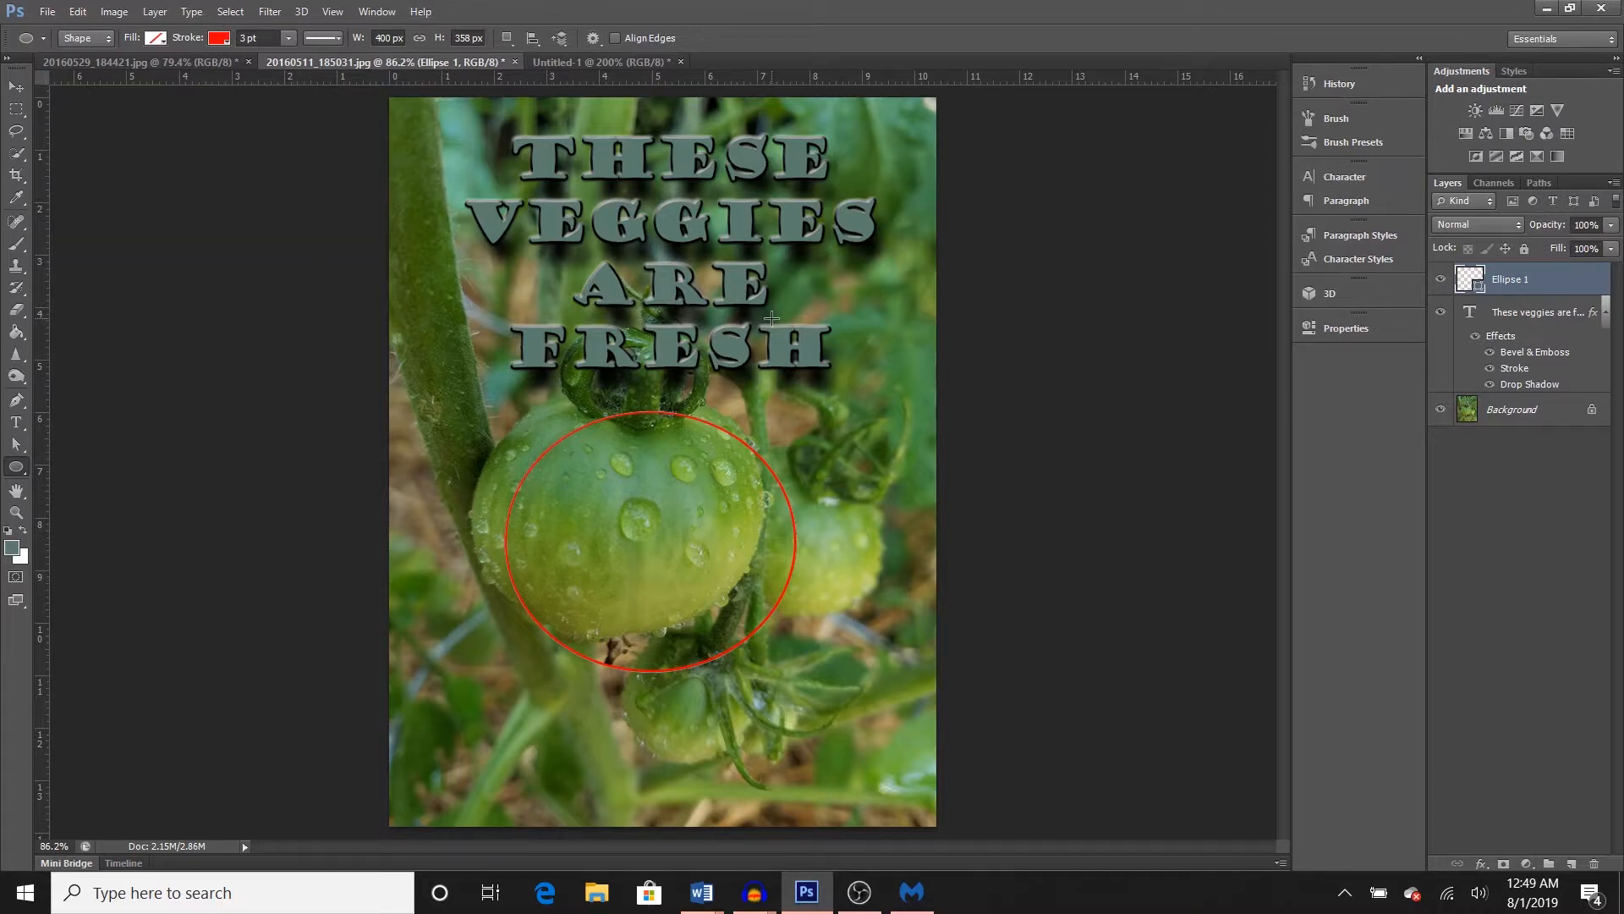
- Copy all the wording of the "These veggies are fresh" text layer and delete it from its text box
{"action": "left_click", "coordinate": [1536, 315]}
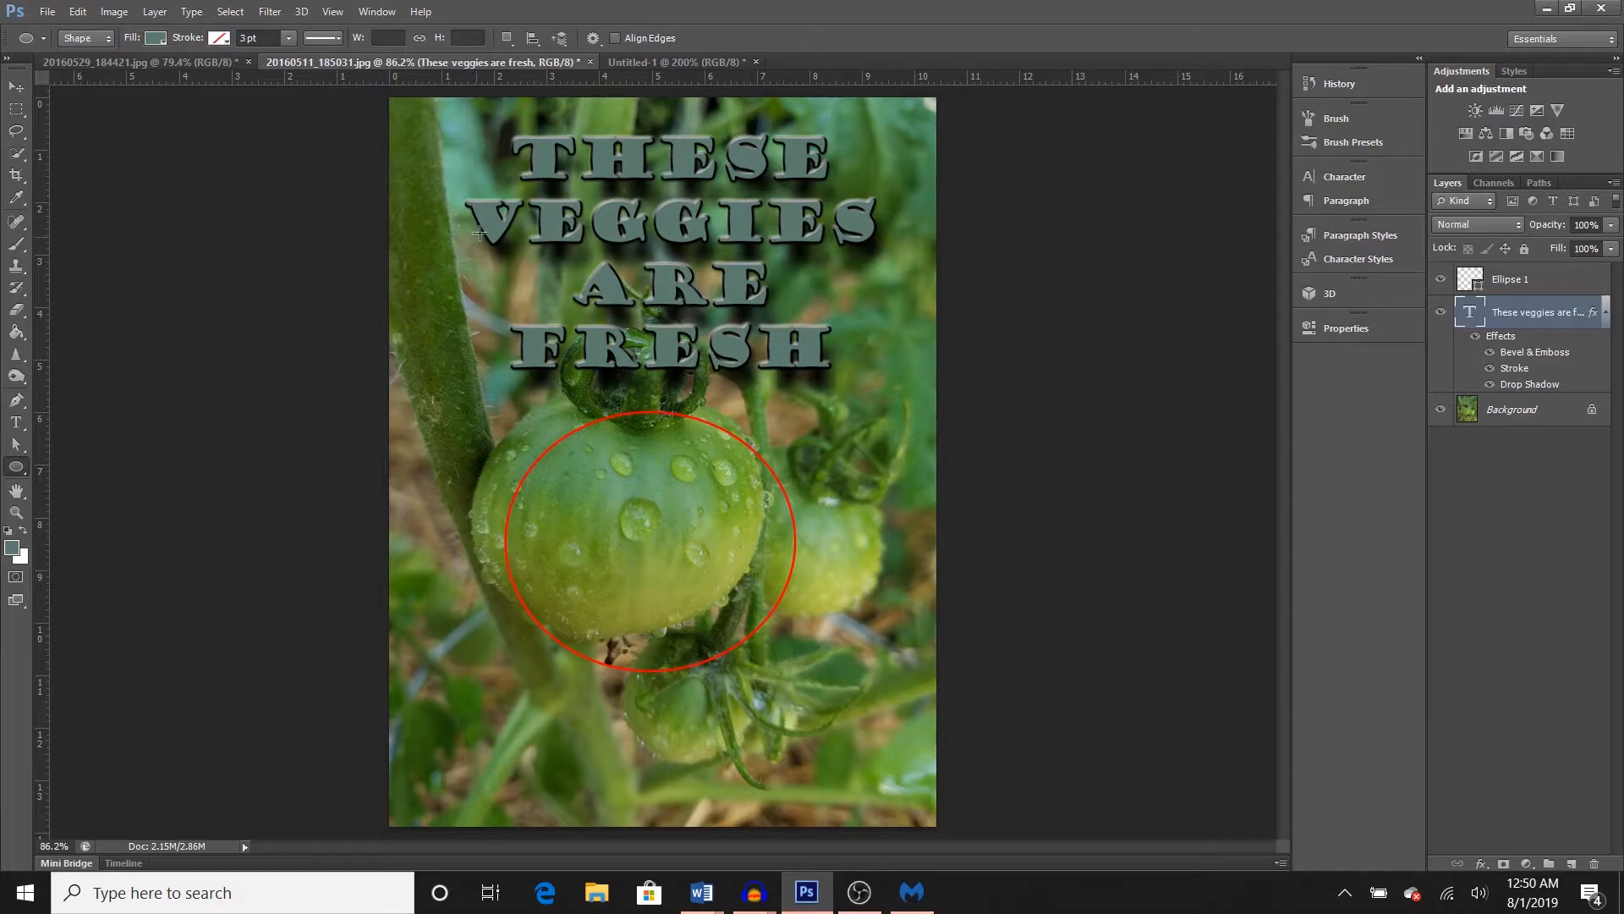
{"action": "key", "text": "t"}
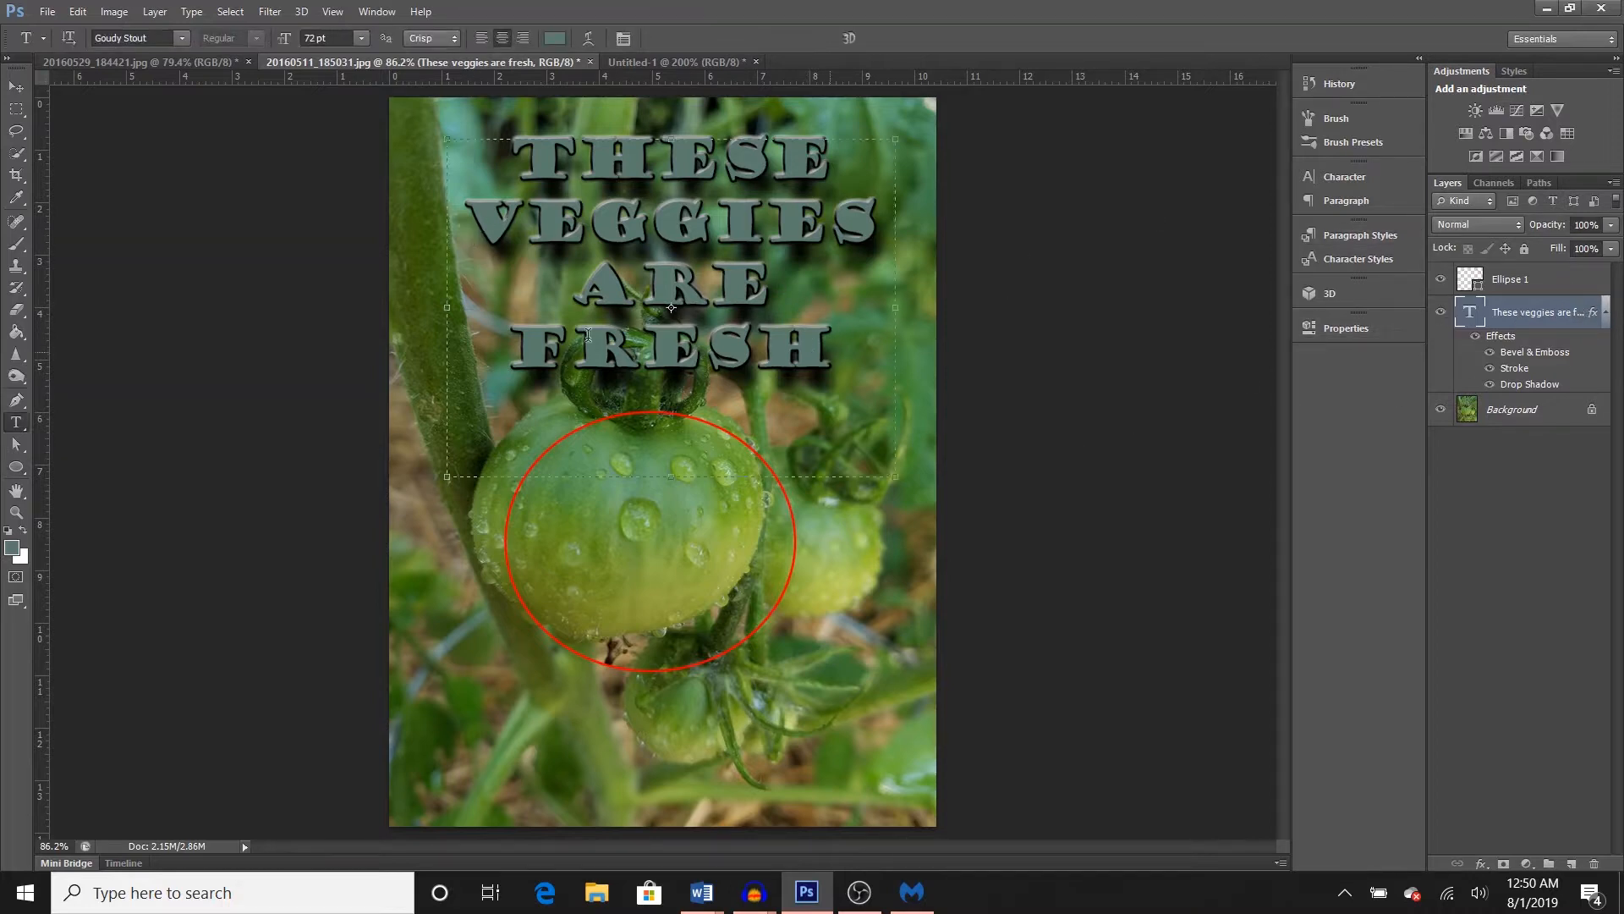
{"action": "left_click_drag", "start_coordinate": [588, 334], "coordinate": [495, 172]}
{"action": "key", "text": "ctrl+c"}
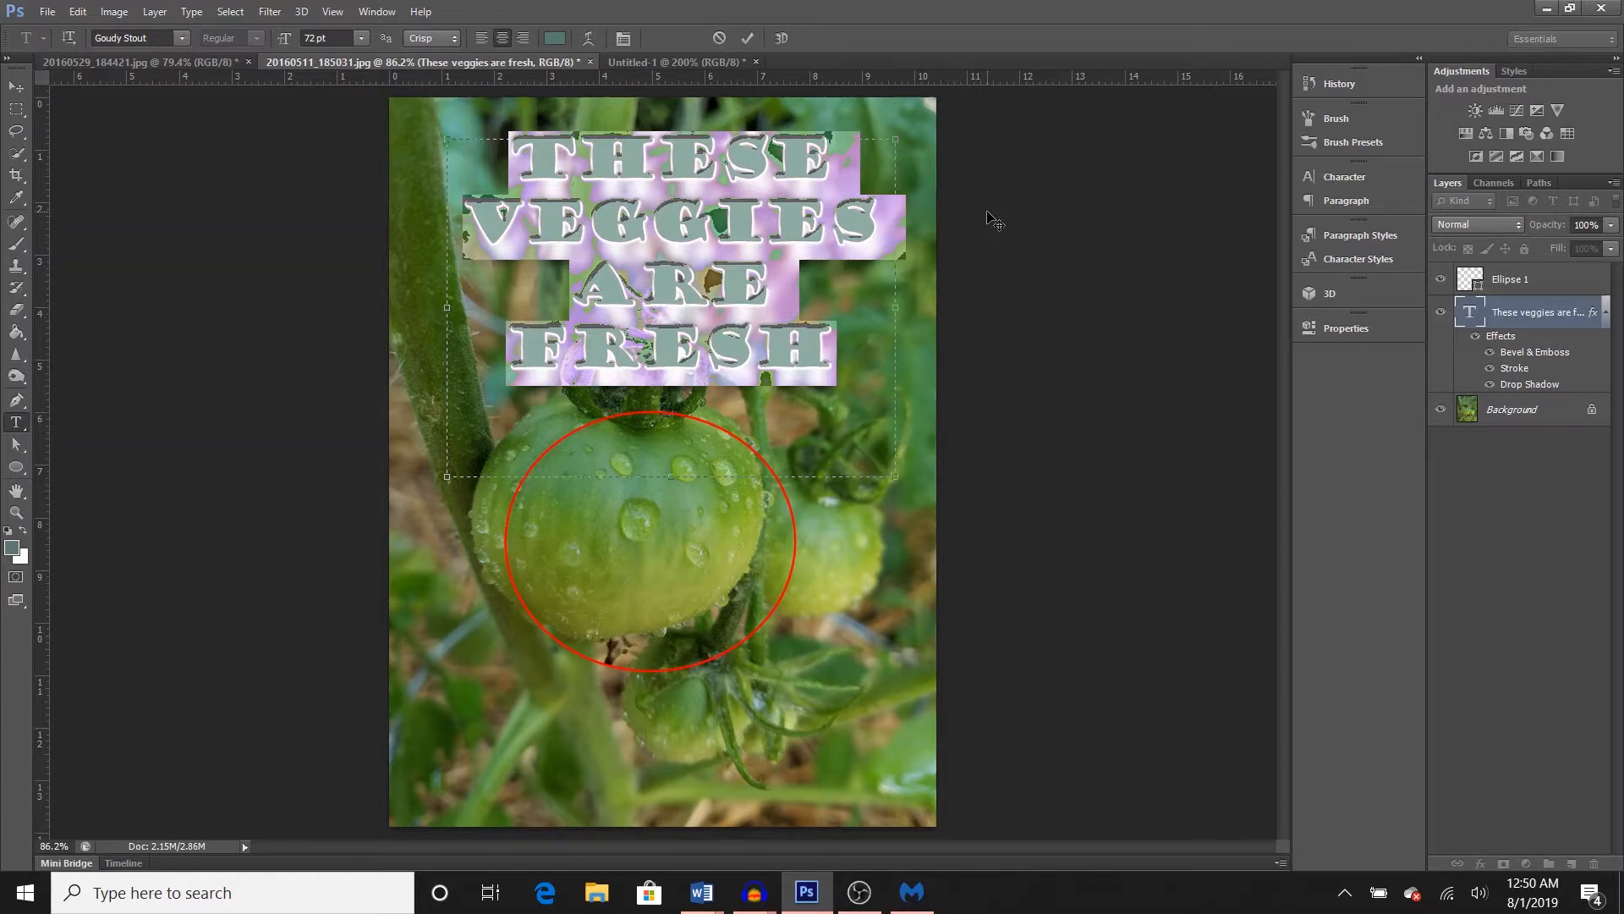
{"action": "key", "text": "BackSpace"}
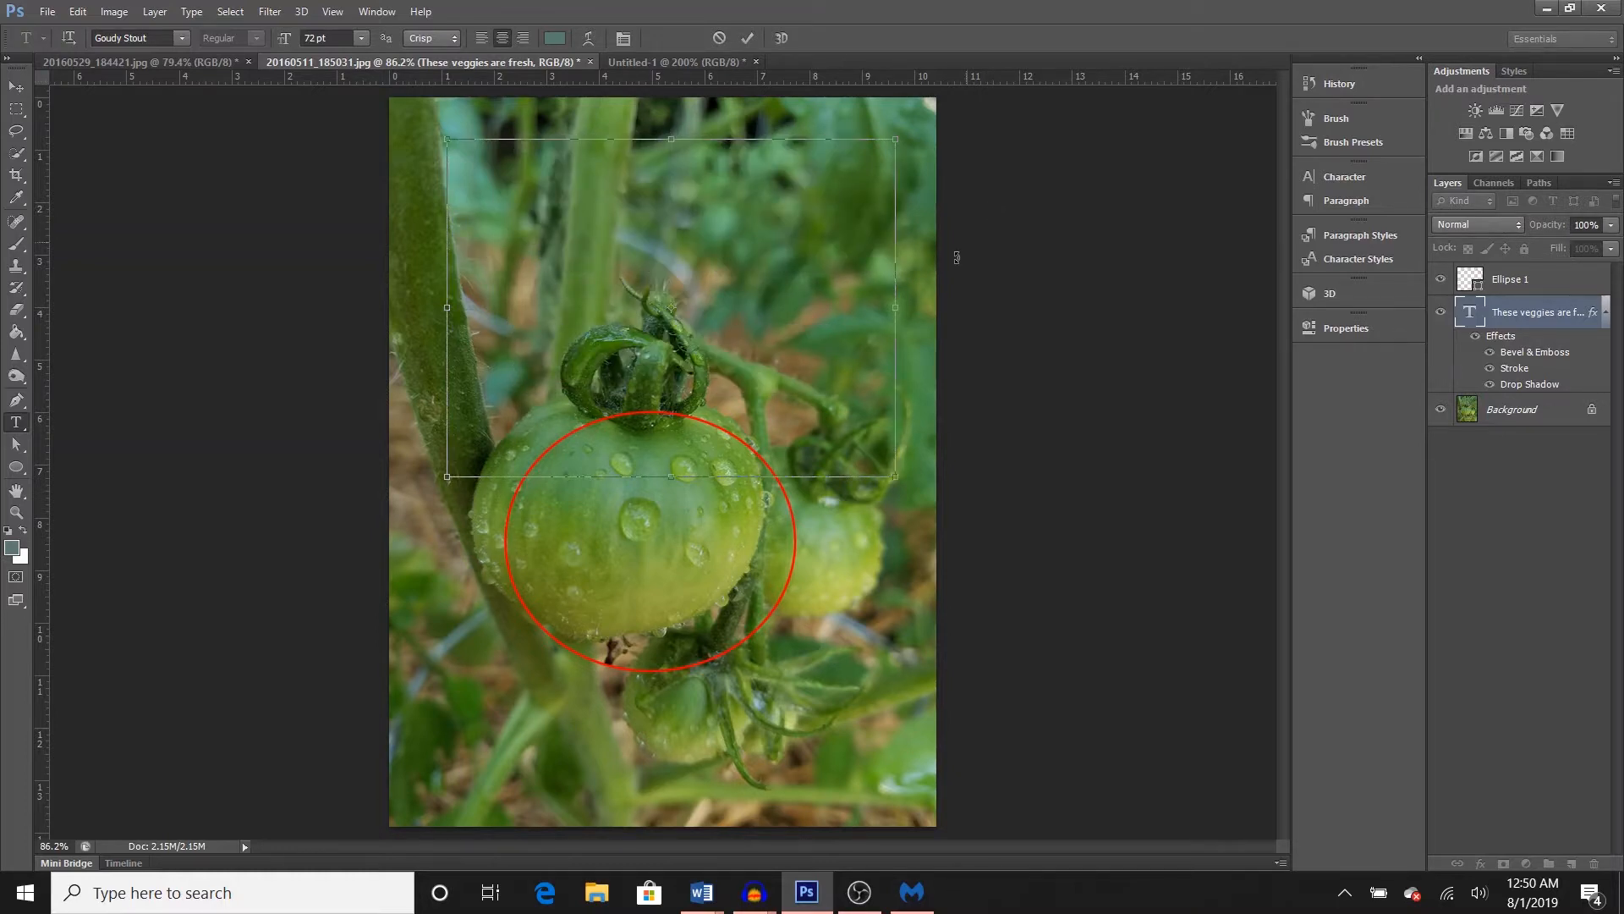
- Start type on the ellipse's path and paste the copied "These veggies are fresh" text around it
{"action": "left_click", "coordinate": [1523, 287]}
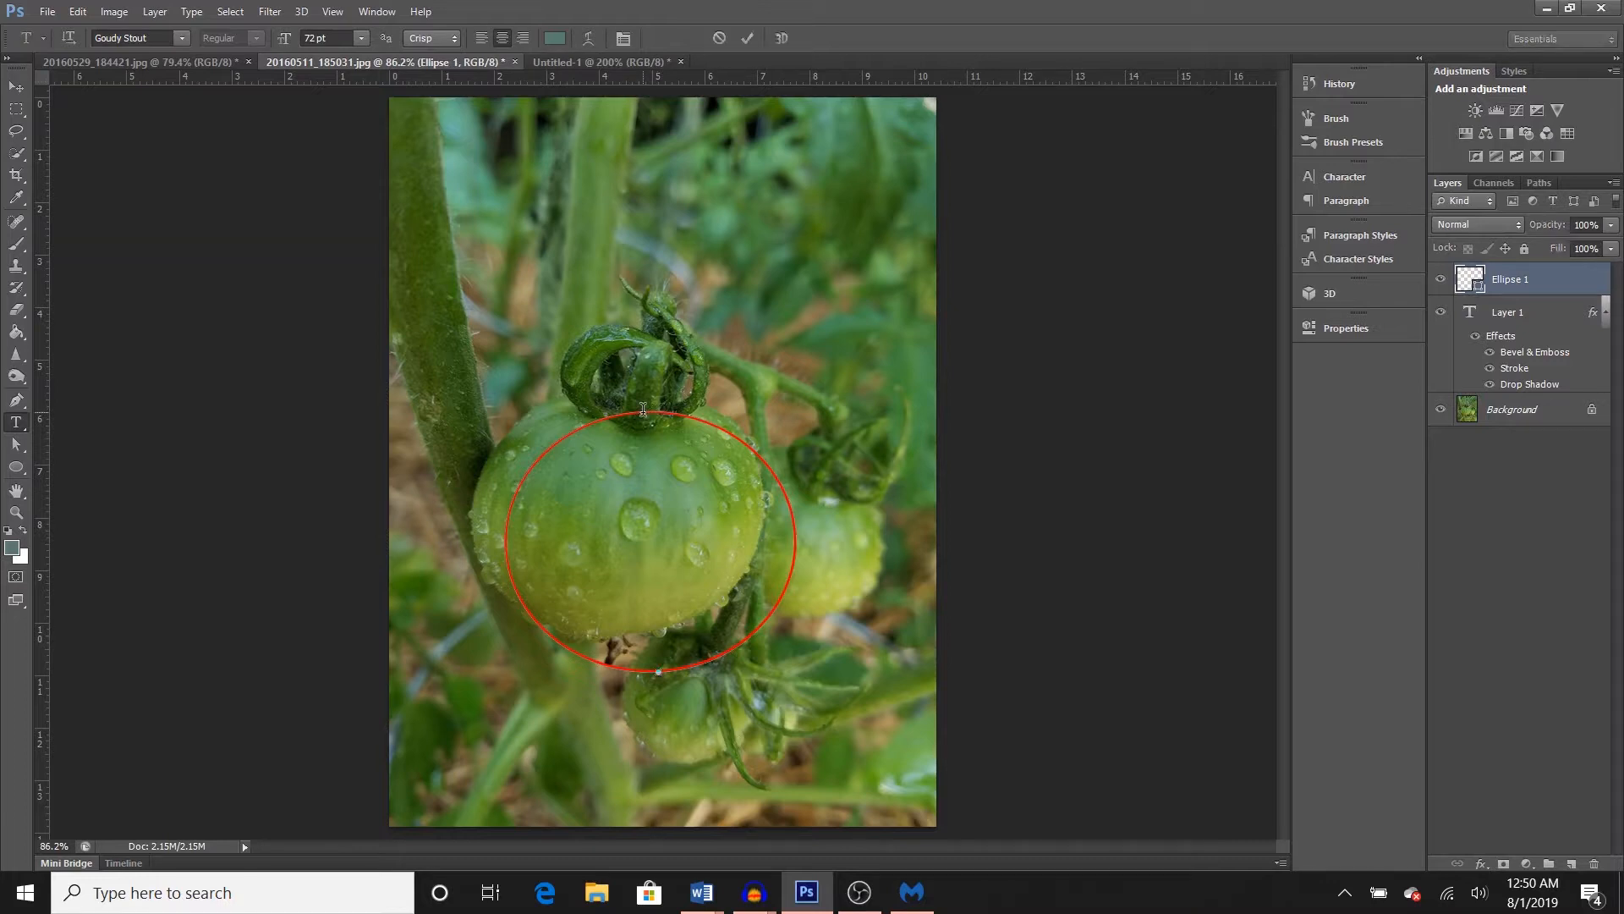
{"action": "left_click", "coordinate": [658, 670]}
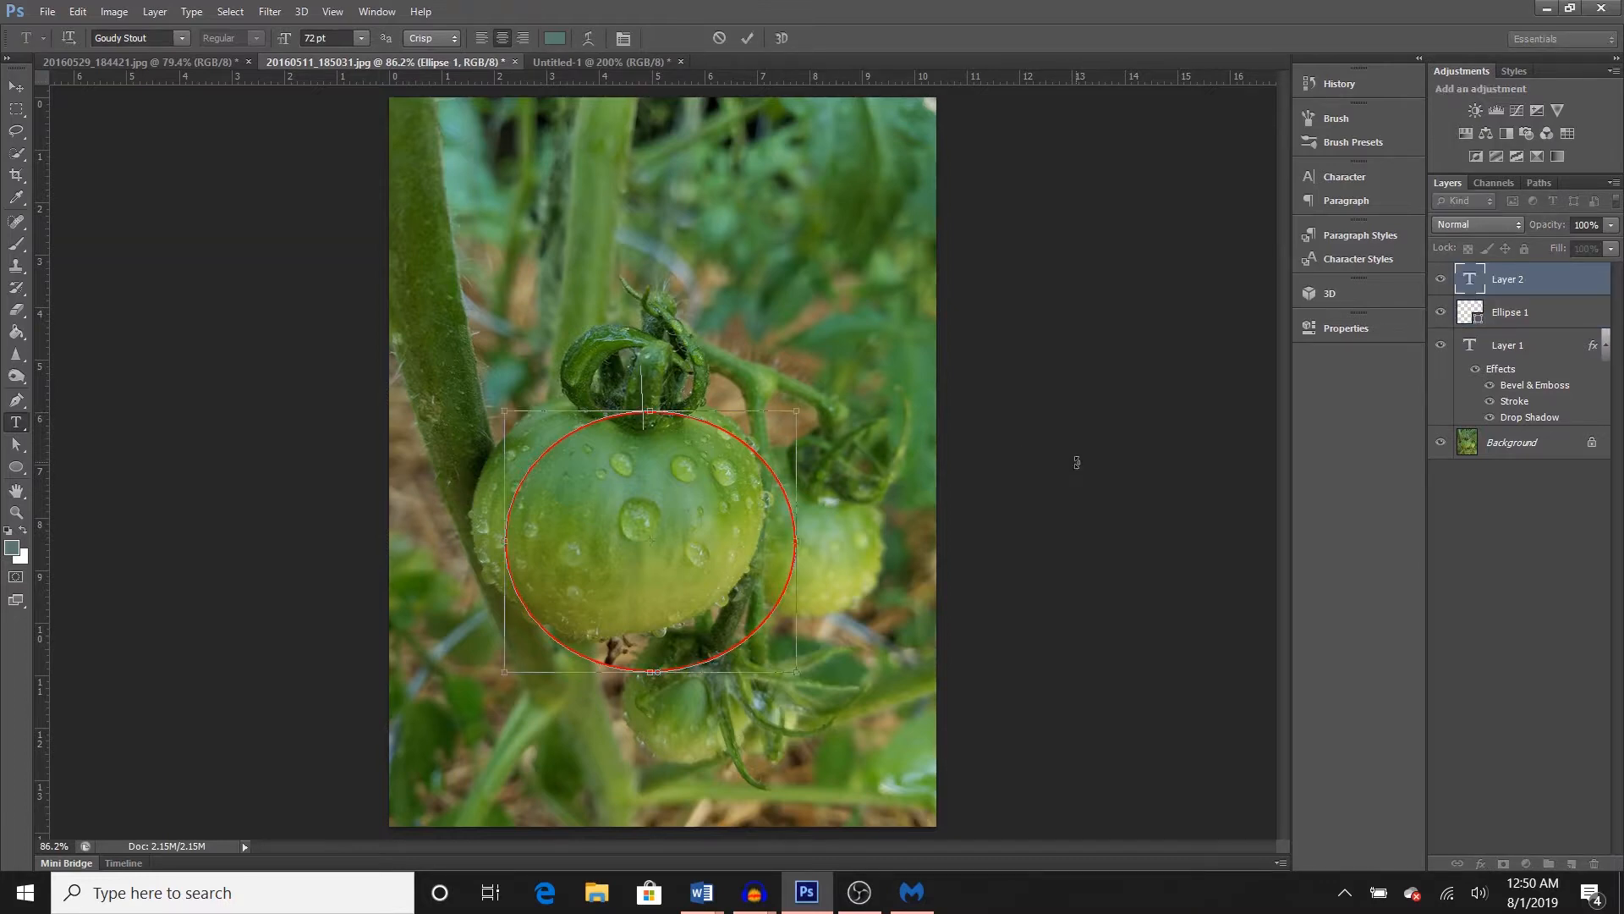
{"action": "key", "text": "ctrl+v"}
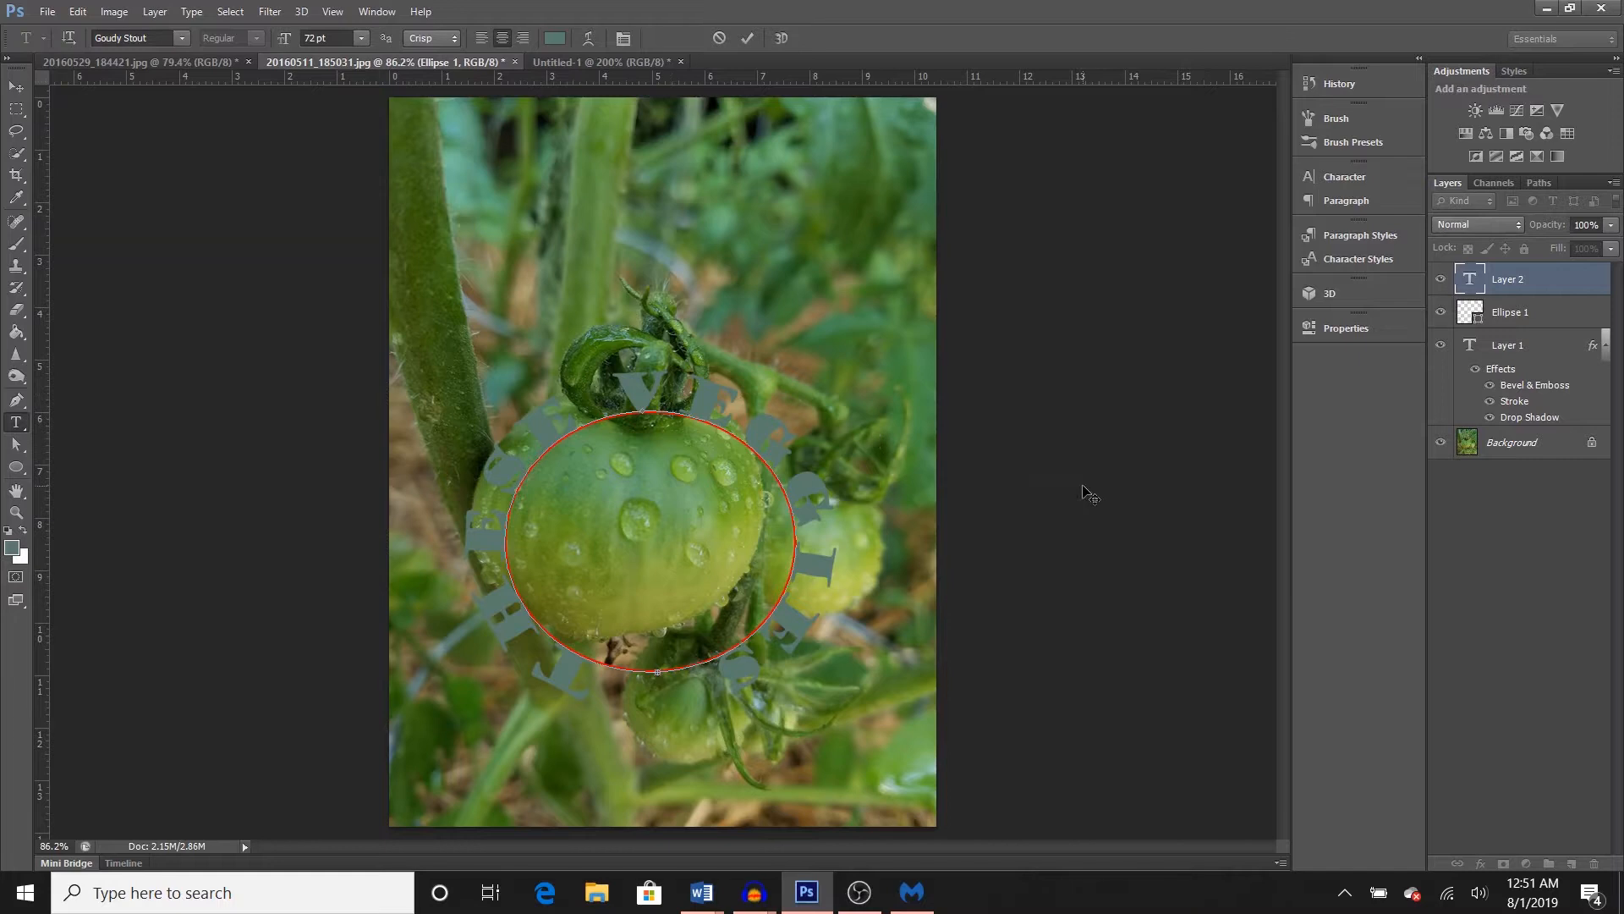
{"action": "left_click", "coordinate": [1530, 282]}
- Add Bevel & Emboss to the circular text with depth 154%, size 5 px and soften 1 px
{"action": "right_click", "coordinate": [1531, 282]}
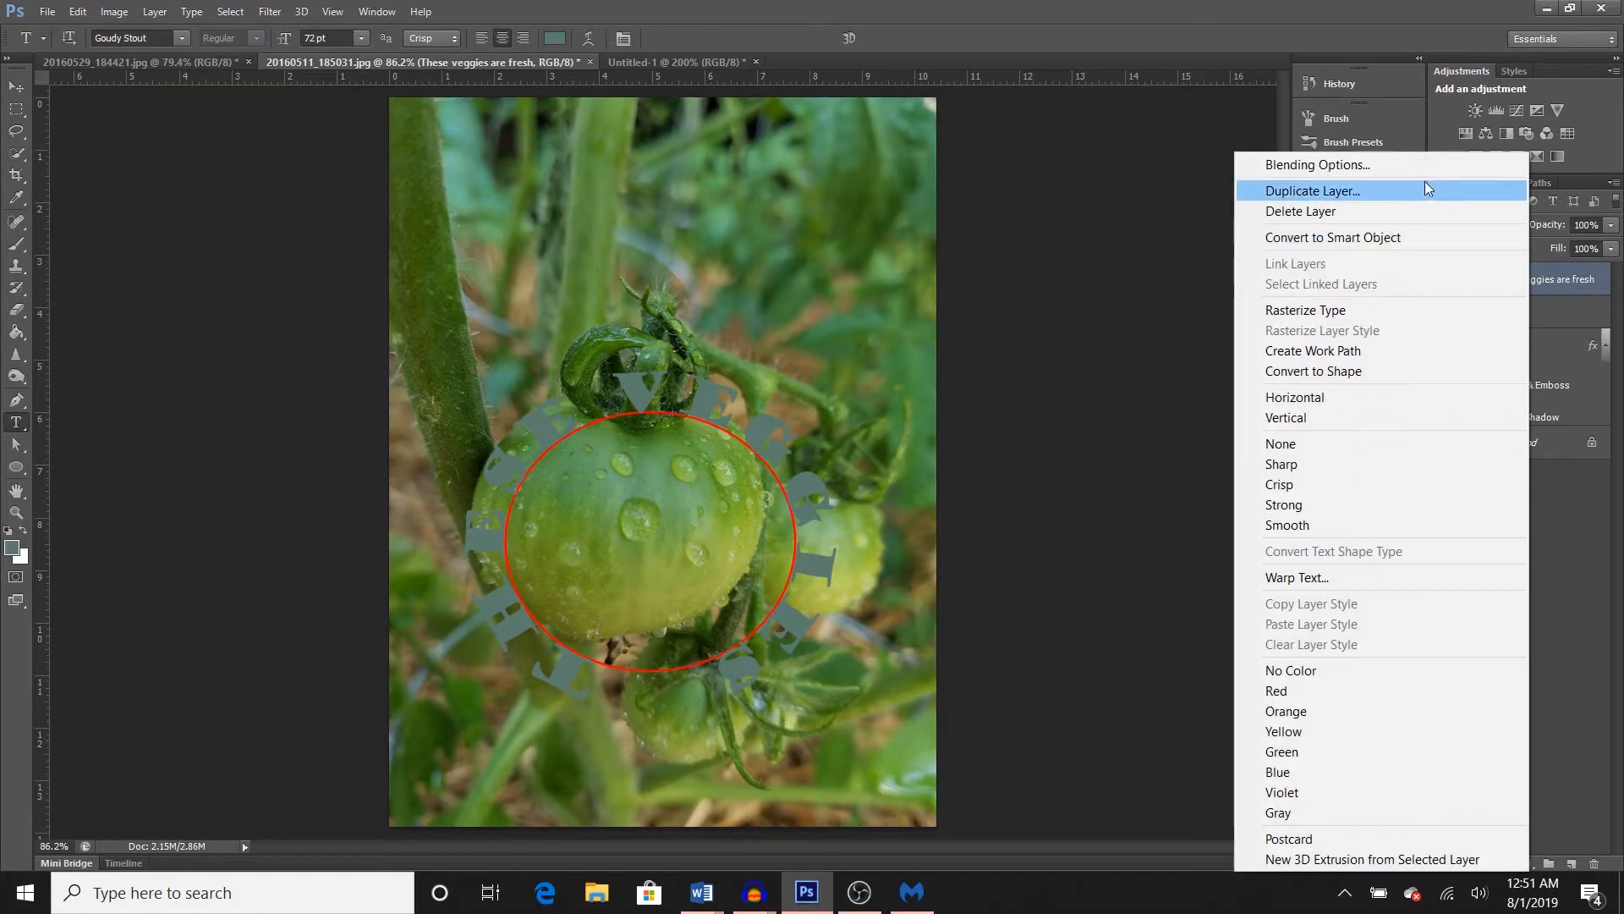
{"action": "left_click", "coordinate": [1419, 162]}
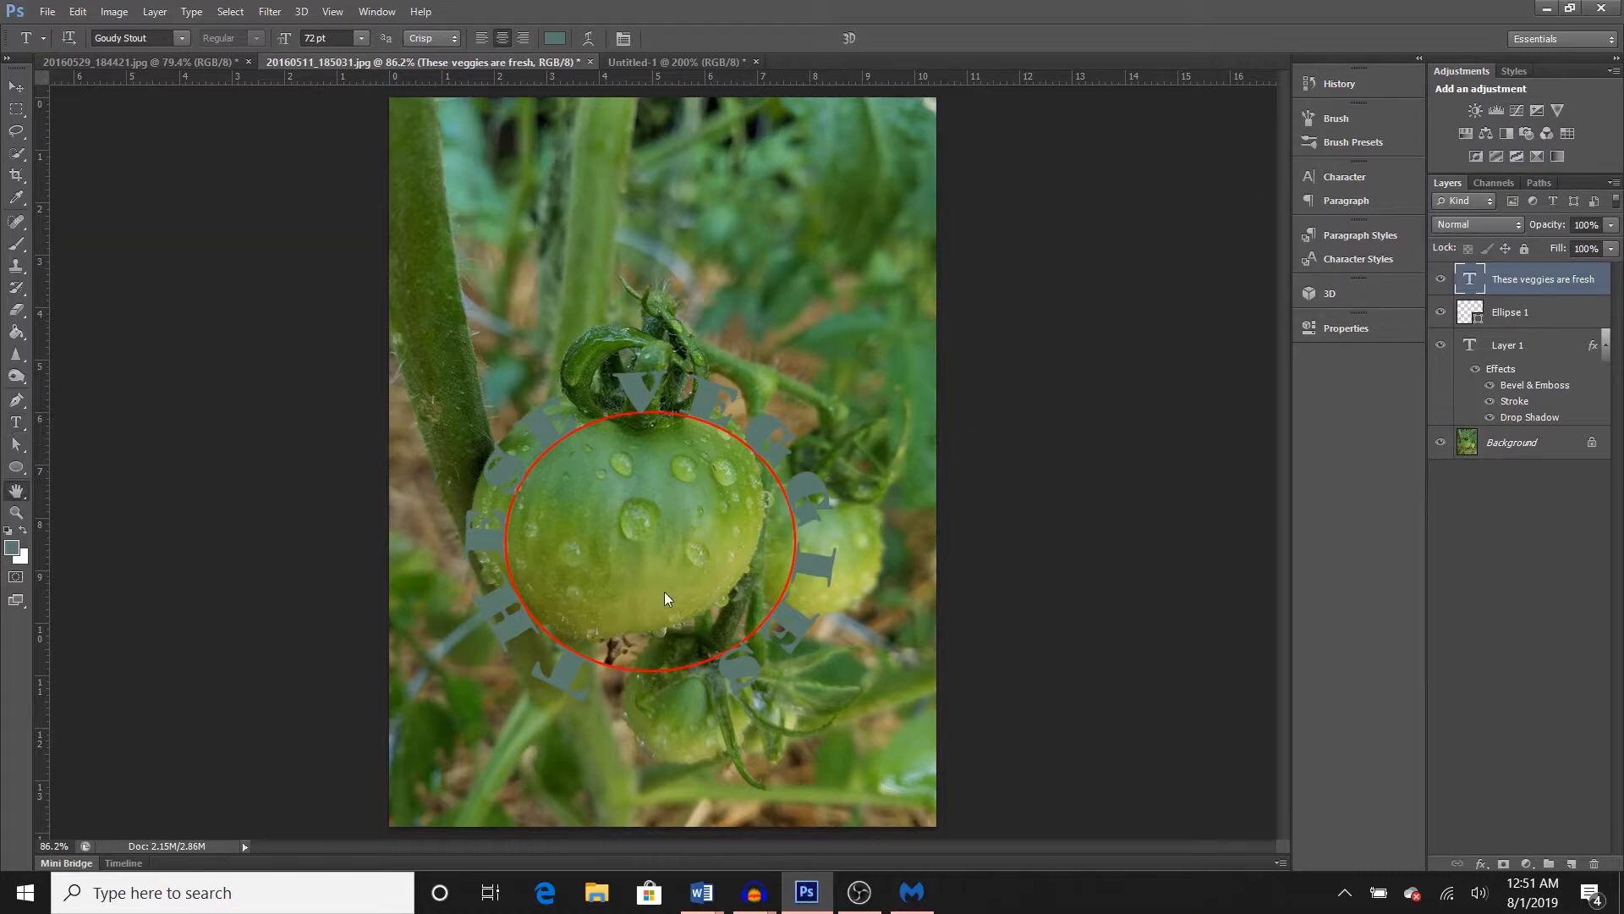
{"action": "left_click_drag", "start_coordinate": [626, 455], "coordinate": [1128, 224]}
{"action": "left_click", "coordinate": [974, 301]}
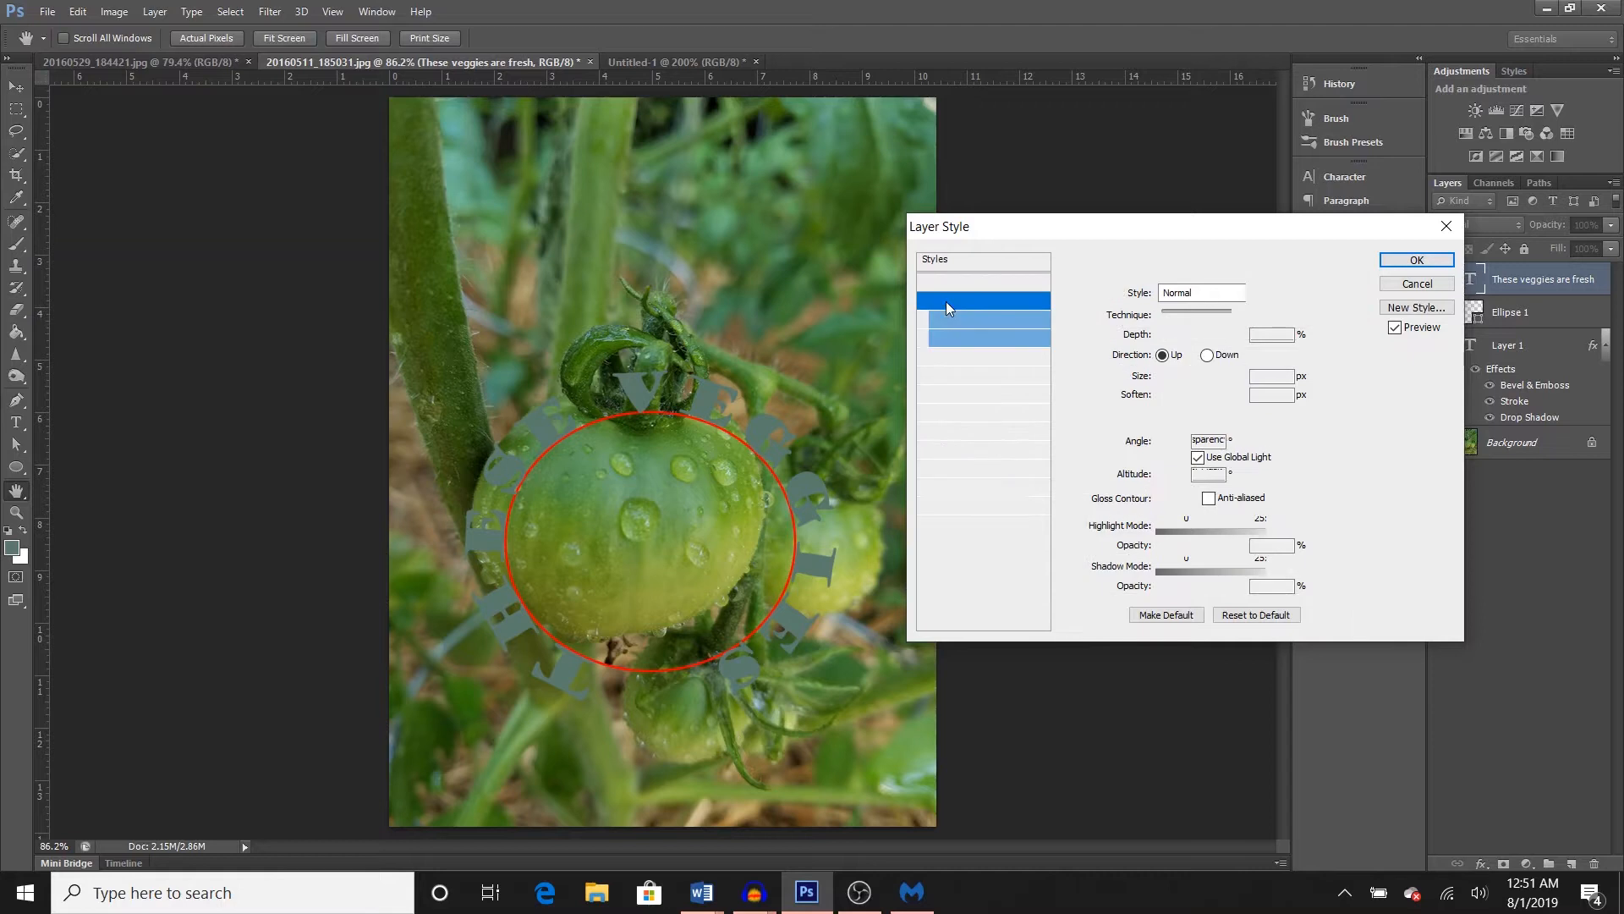
{"action": "left_click_drag", "start_coordinate": [1171, 339], "coordinate": [1164, 381]}
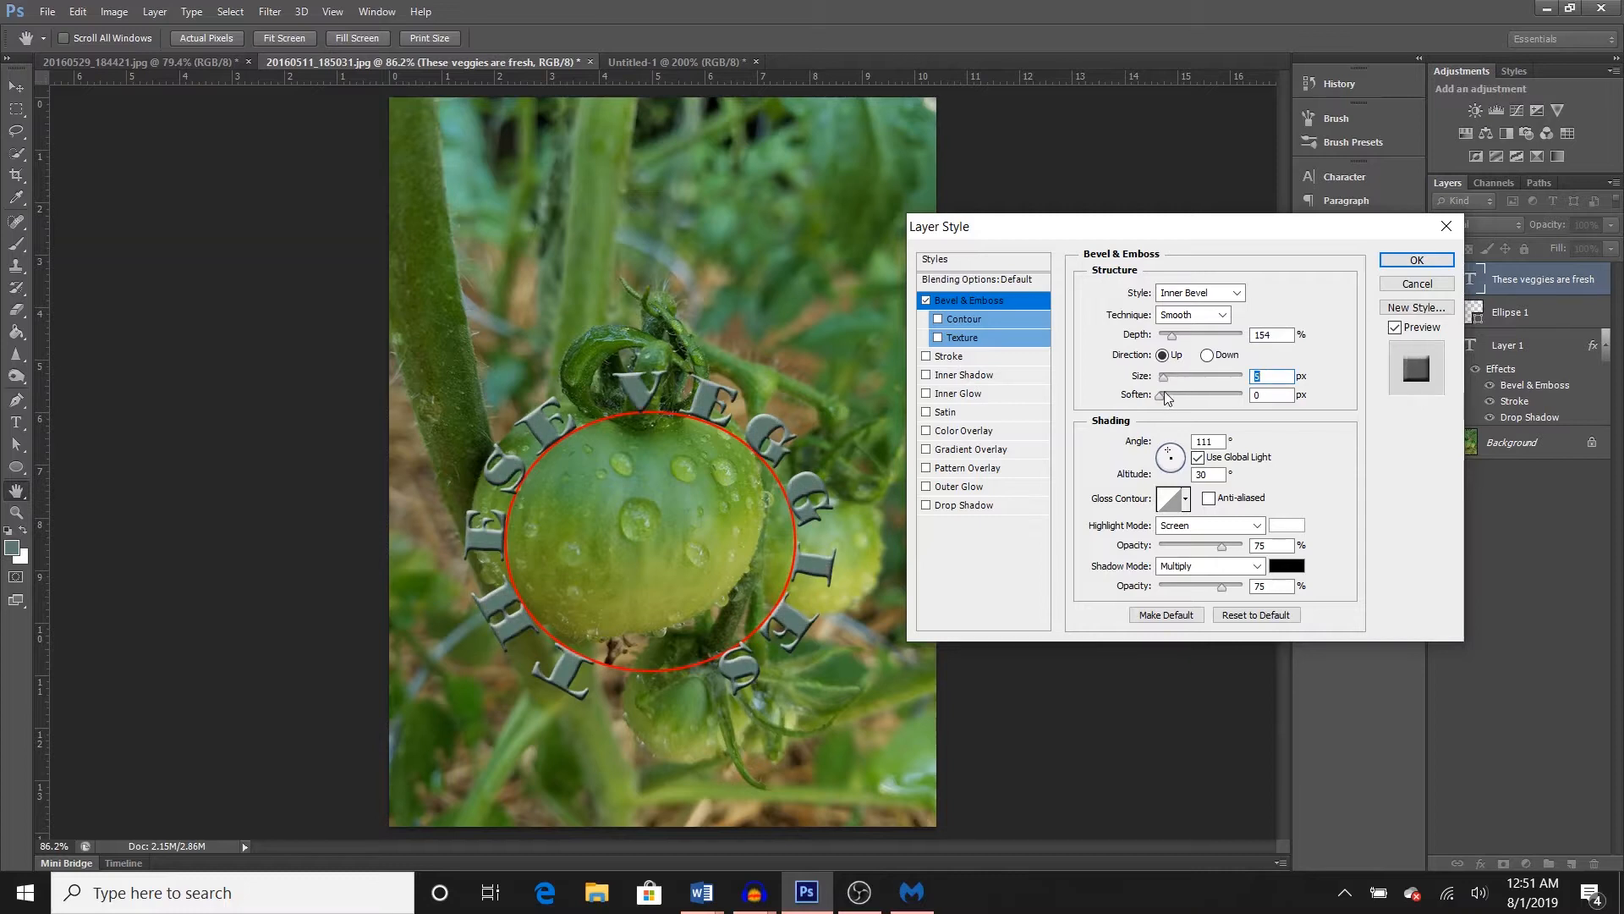
{"action": "left_click", "coordinate": [1164, 392]}
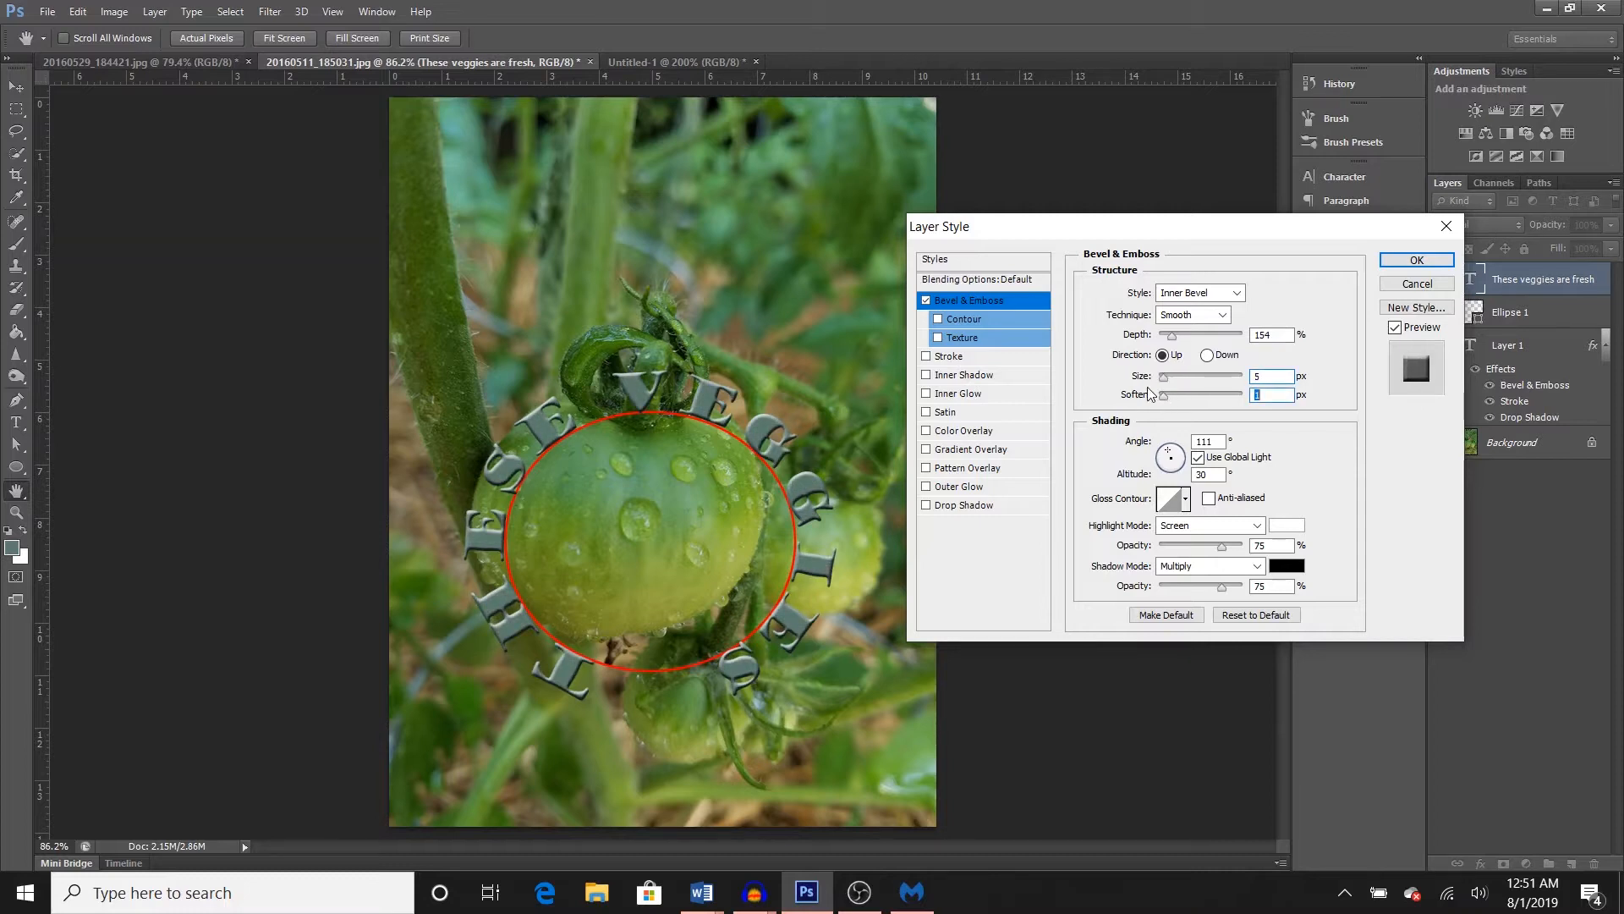
- Enable a black outside Stroke on the circular text and set its size to 1 px
{"action": "left_click", "coordinate": [962, 357]}
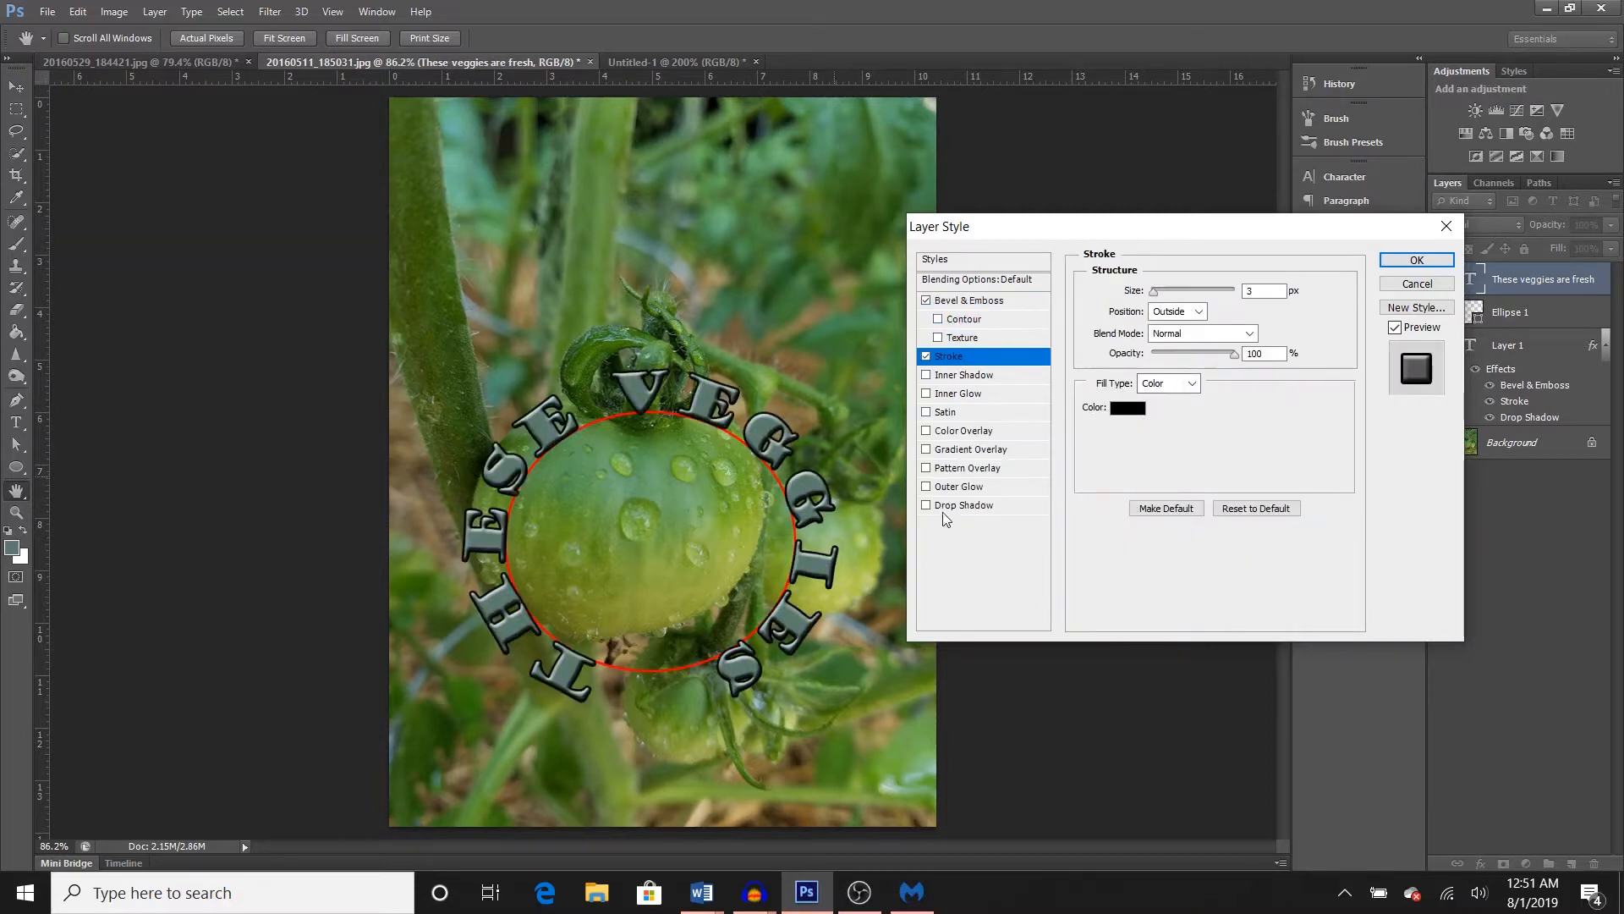
{"action": "double_click", "coordinate": [1248, 291]}
{"action": "key", "text": "Down"}
{"action": "key", "text": "Down"}
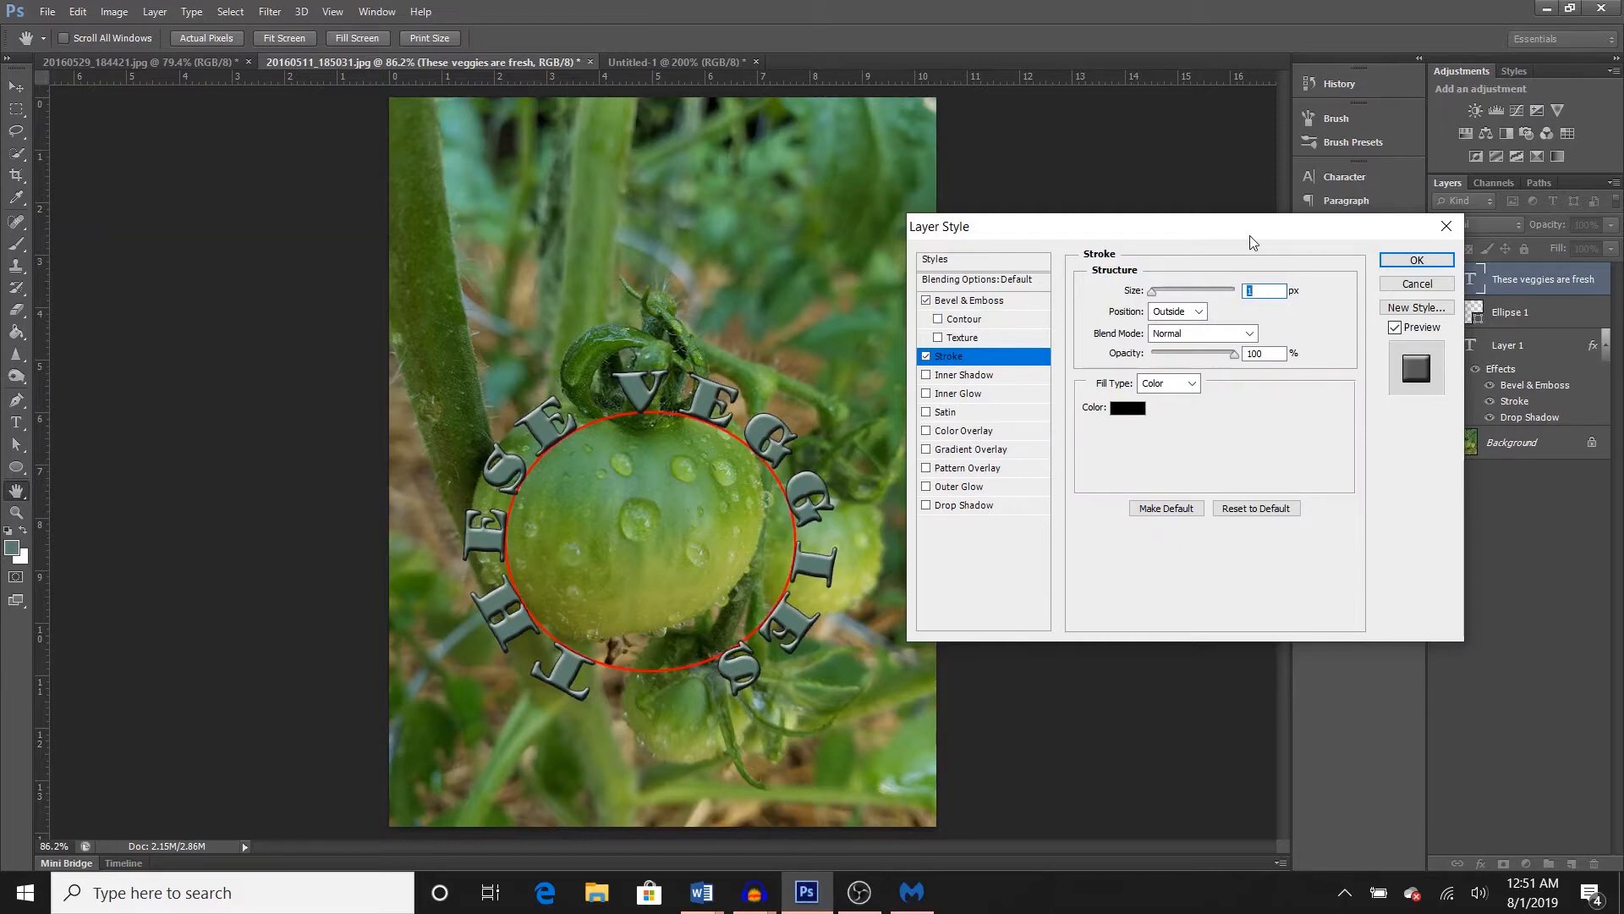
- Enable Outer Glow on the circular text with a near-white colour and a spread of 7%
{"action": "left_click", "coordinate": [941, 488]}
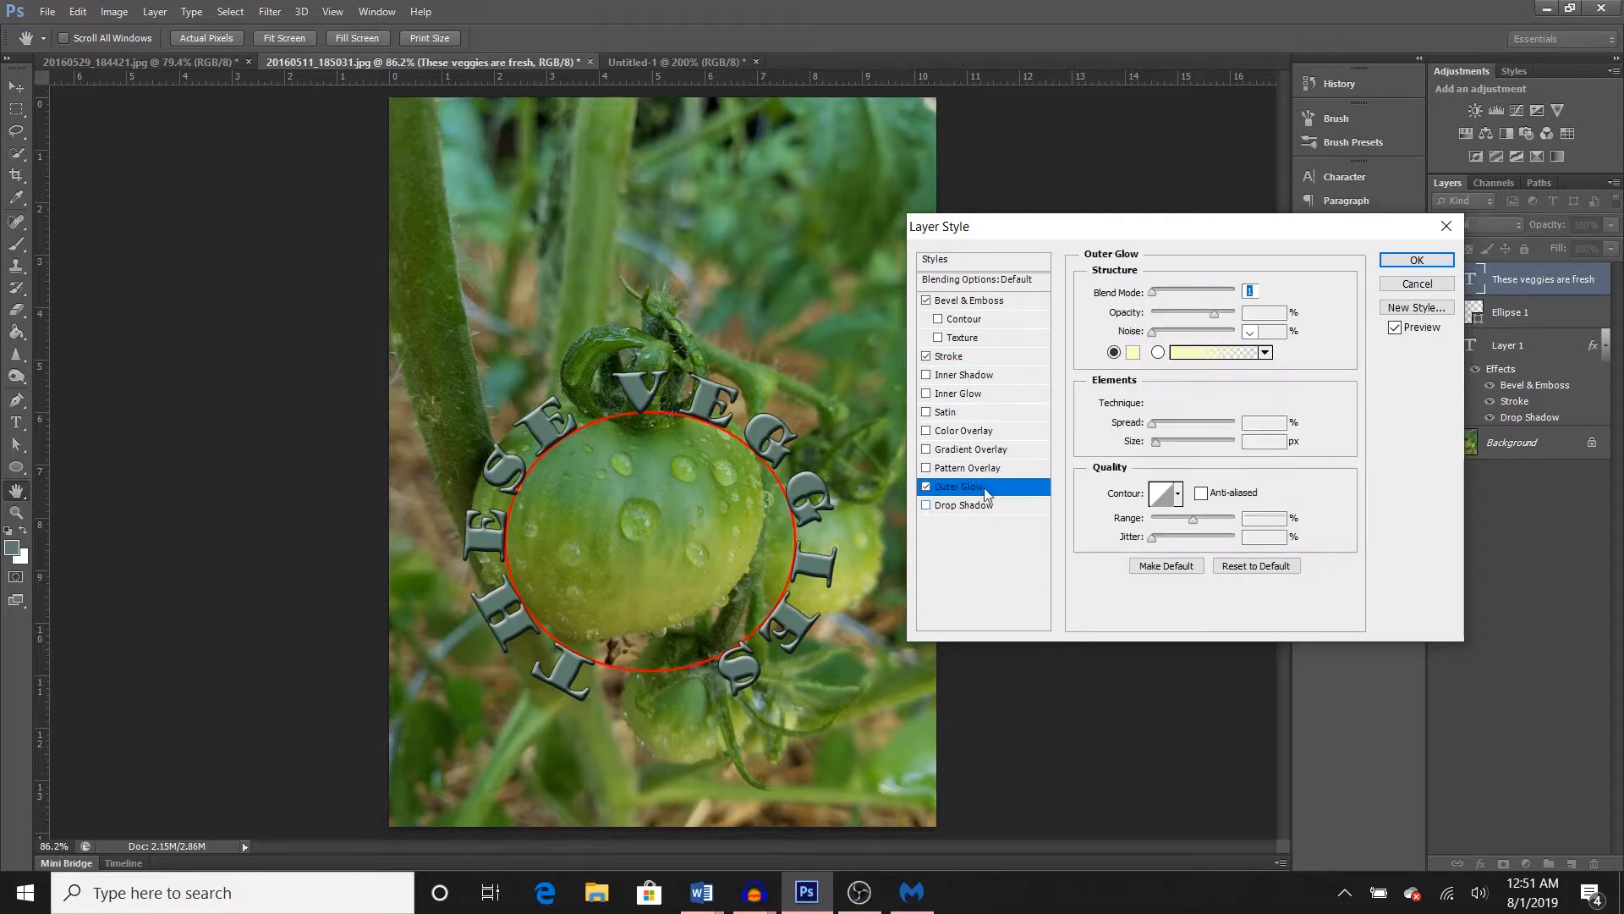
{"action": "left_click", "coordinate": [1134, 354]}
{"action": "left_click", "coordinate": [1317, 274]}
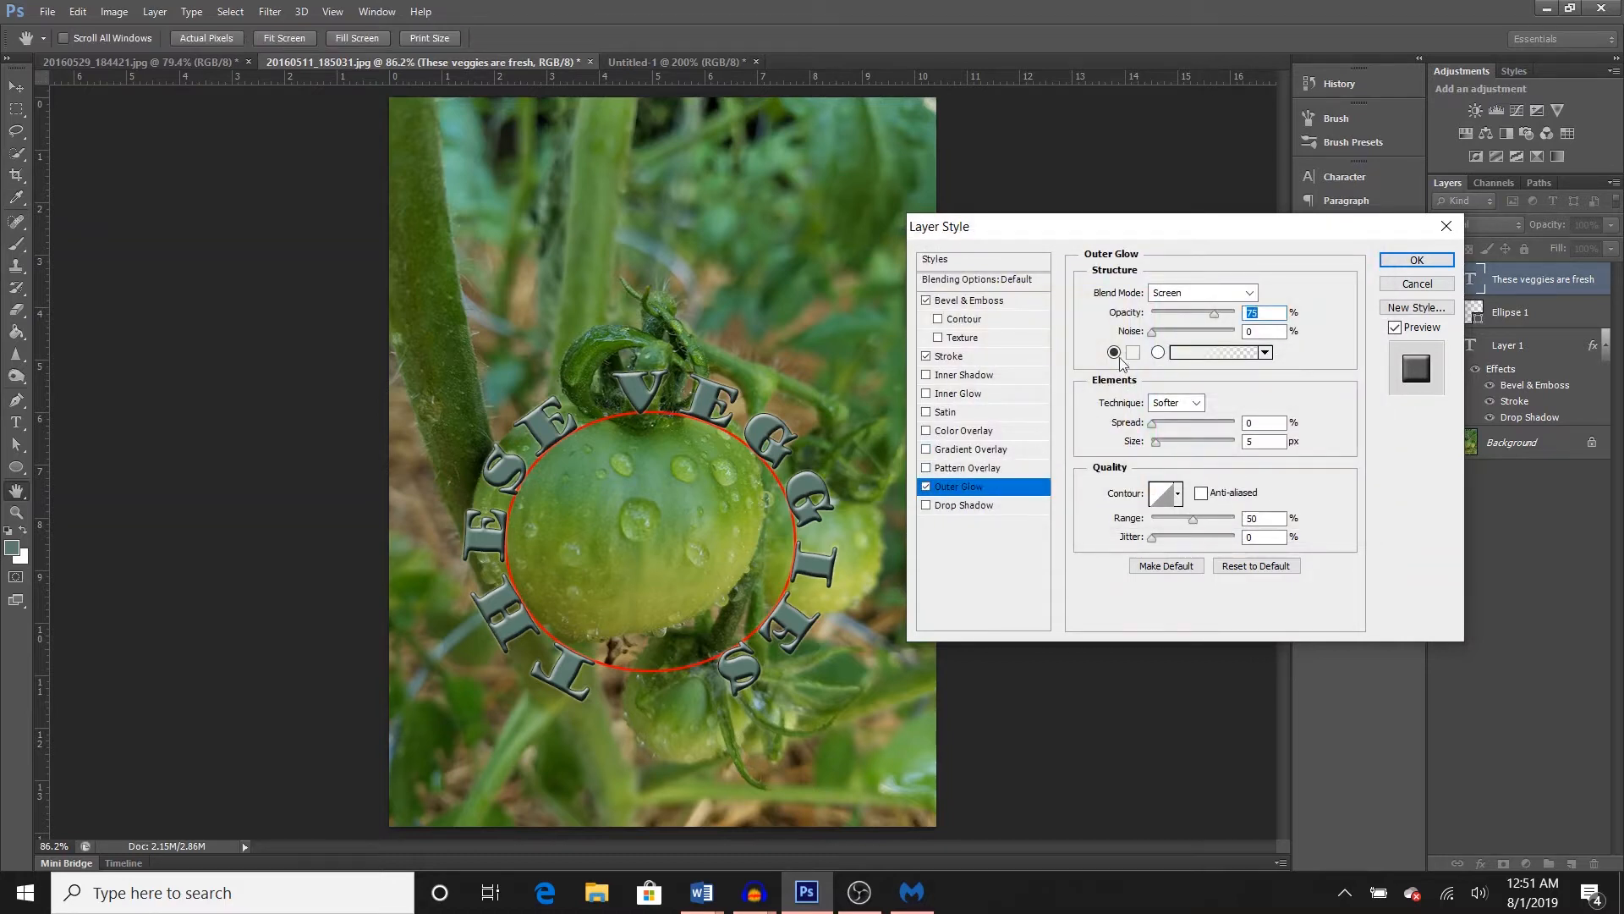
{"action": "left_click", "coordinate": [1154, 423]}
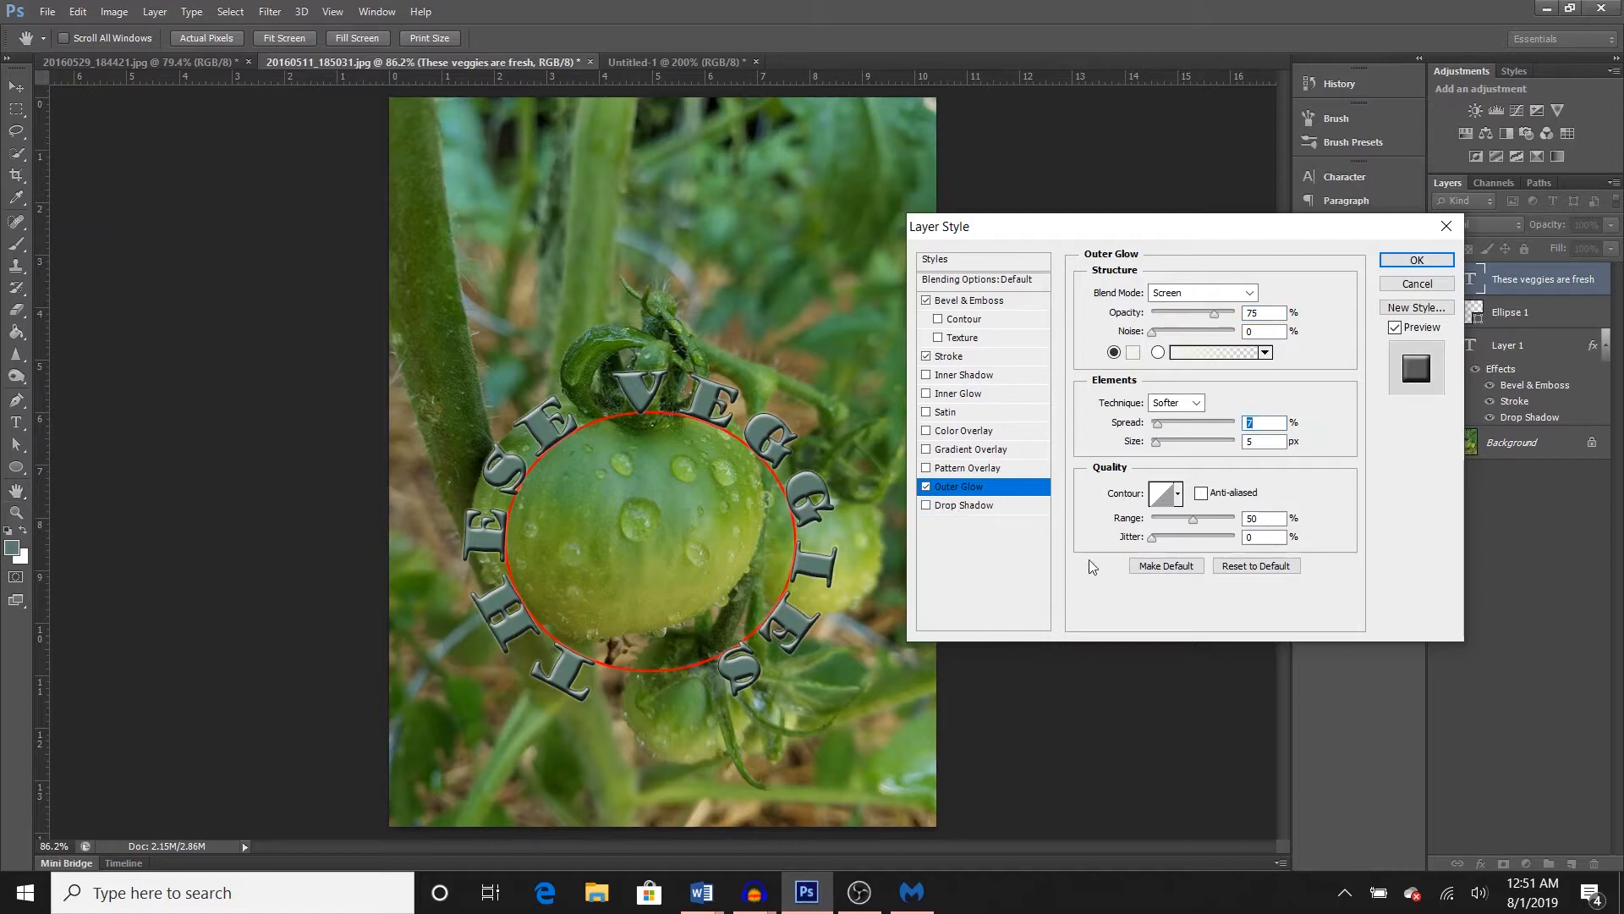
- Enable Drop Shadow on the circular text with distance 18 px and spread 10%, and rotate its light angle
{"action": "left_click", "coordinate": [965, 505]}
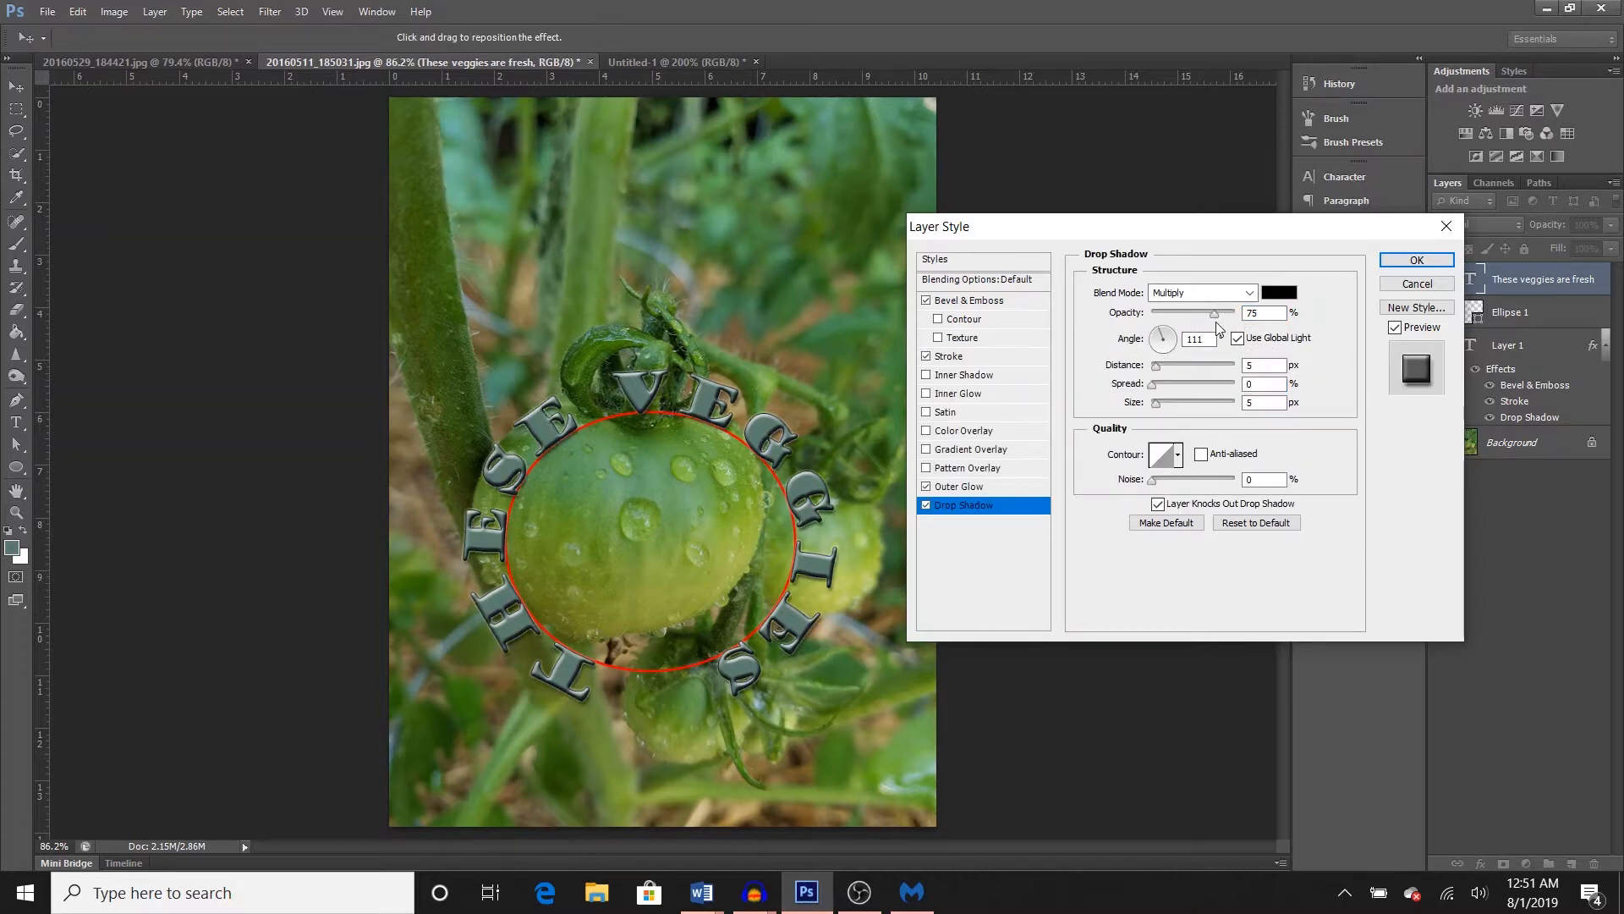
{"action": "left_click_drag", "start_coordinate": [1159, 367], "coordinate": [1168, 367]}
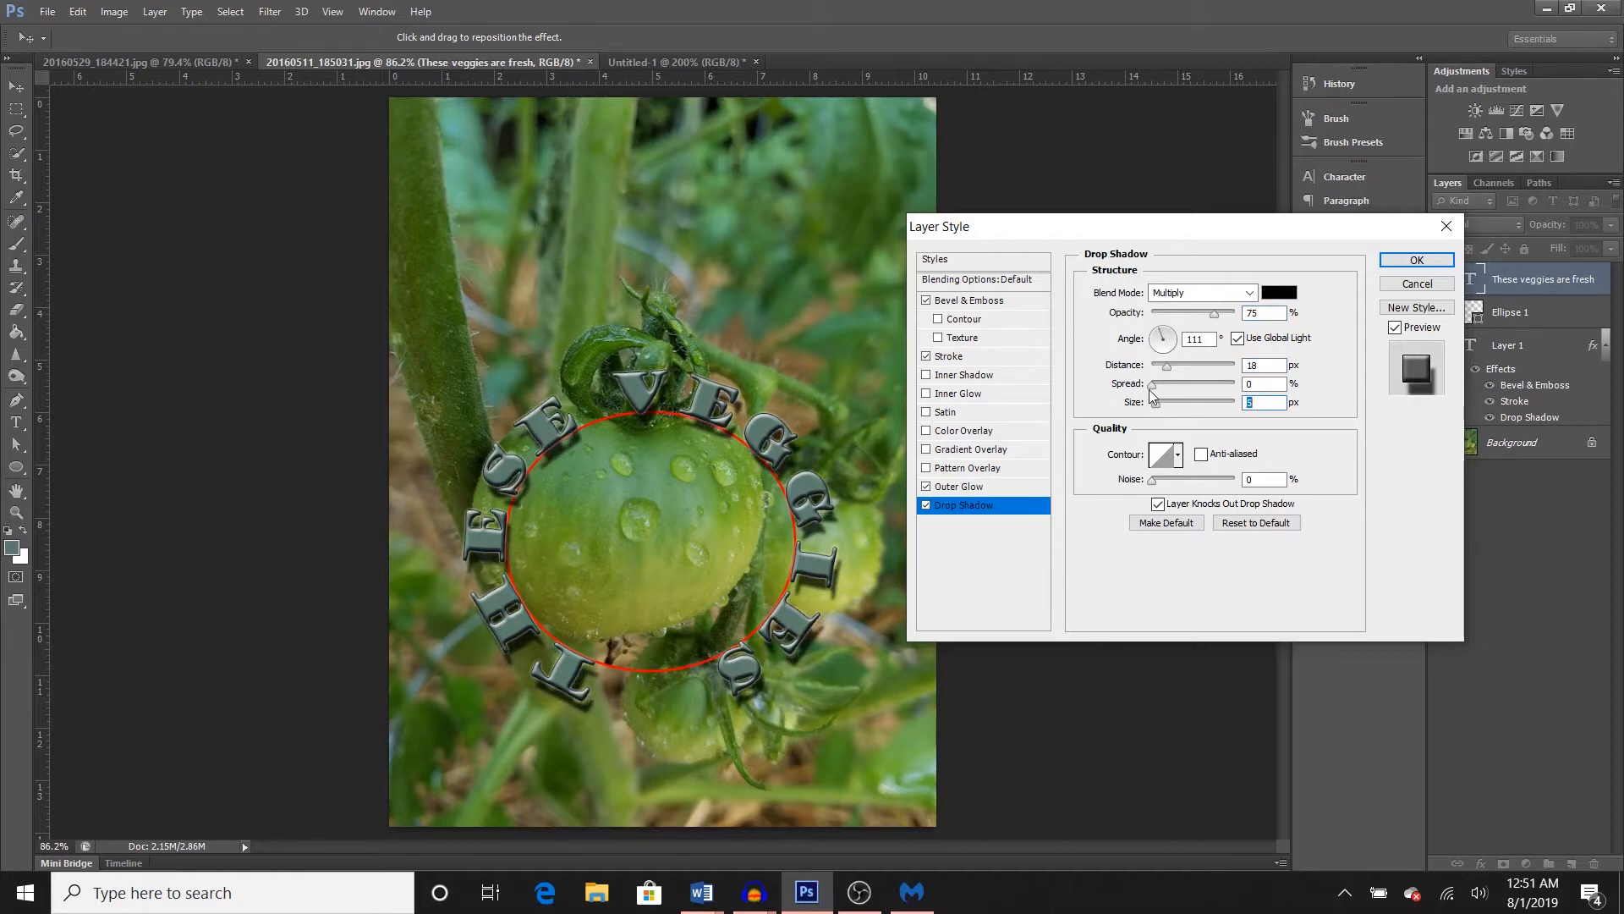
{"action": "left_click_drag", "start_coordinate": [1152, 390], "coordinate": [1157, 341]}
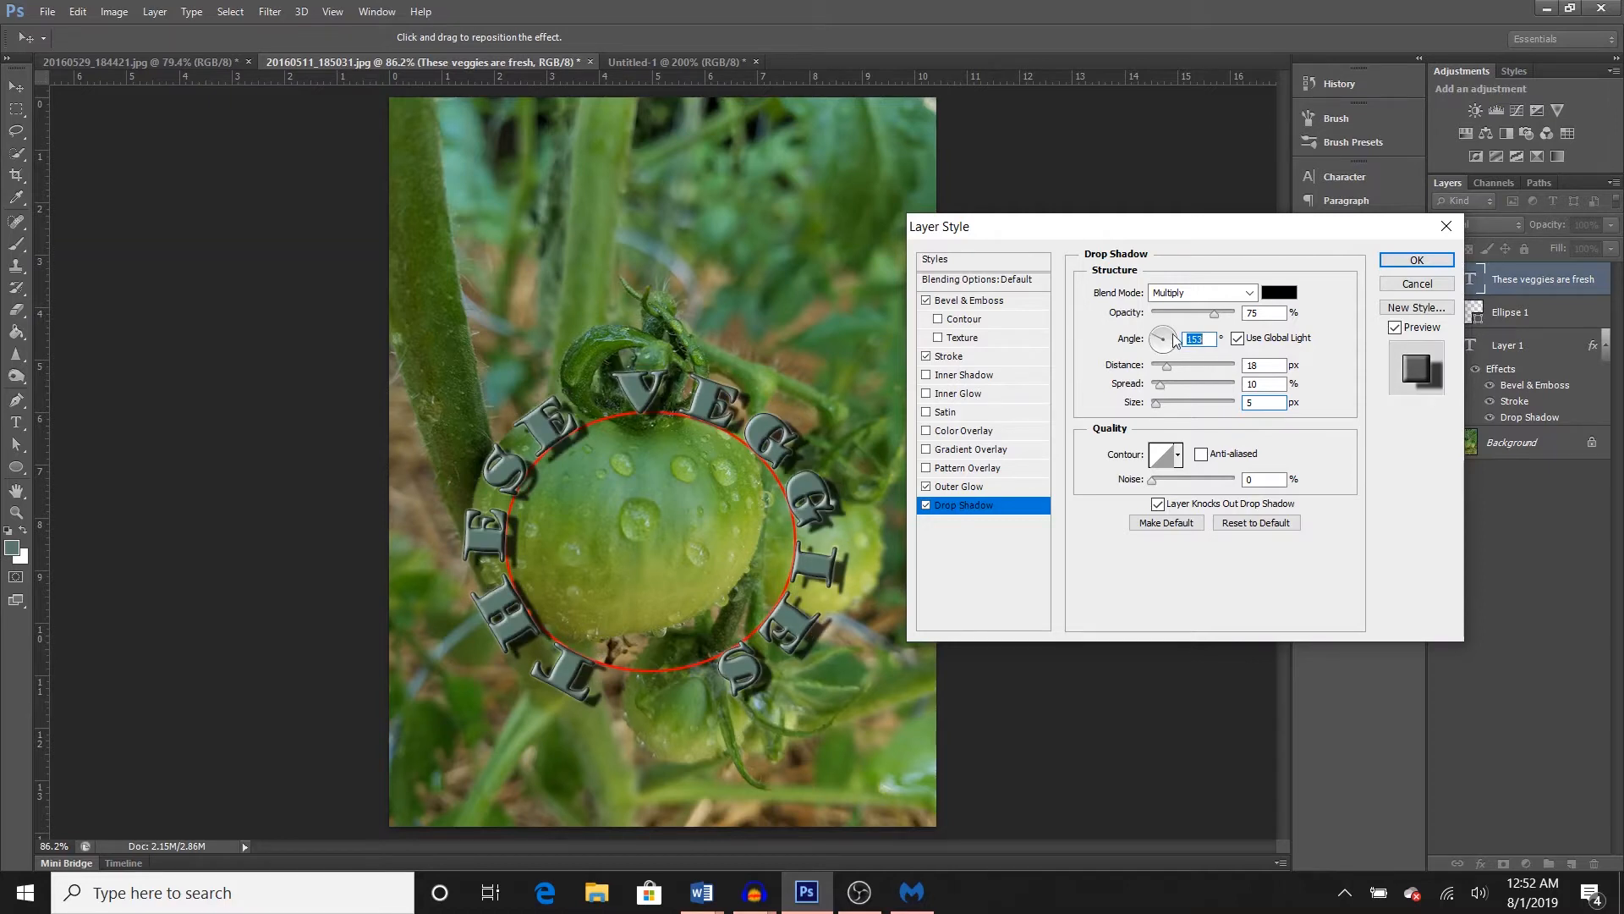
- Apply the layer style to the circular text and delete the Ellipse 1 shape layer
{"action": "key", "text": "Return"}
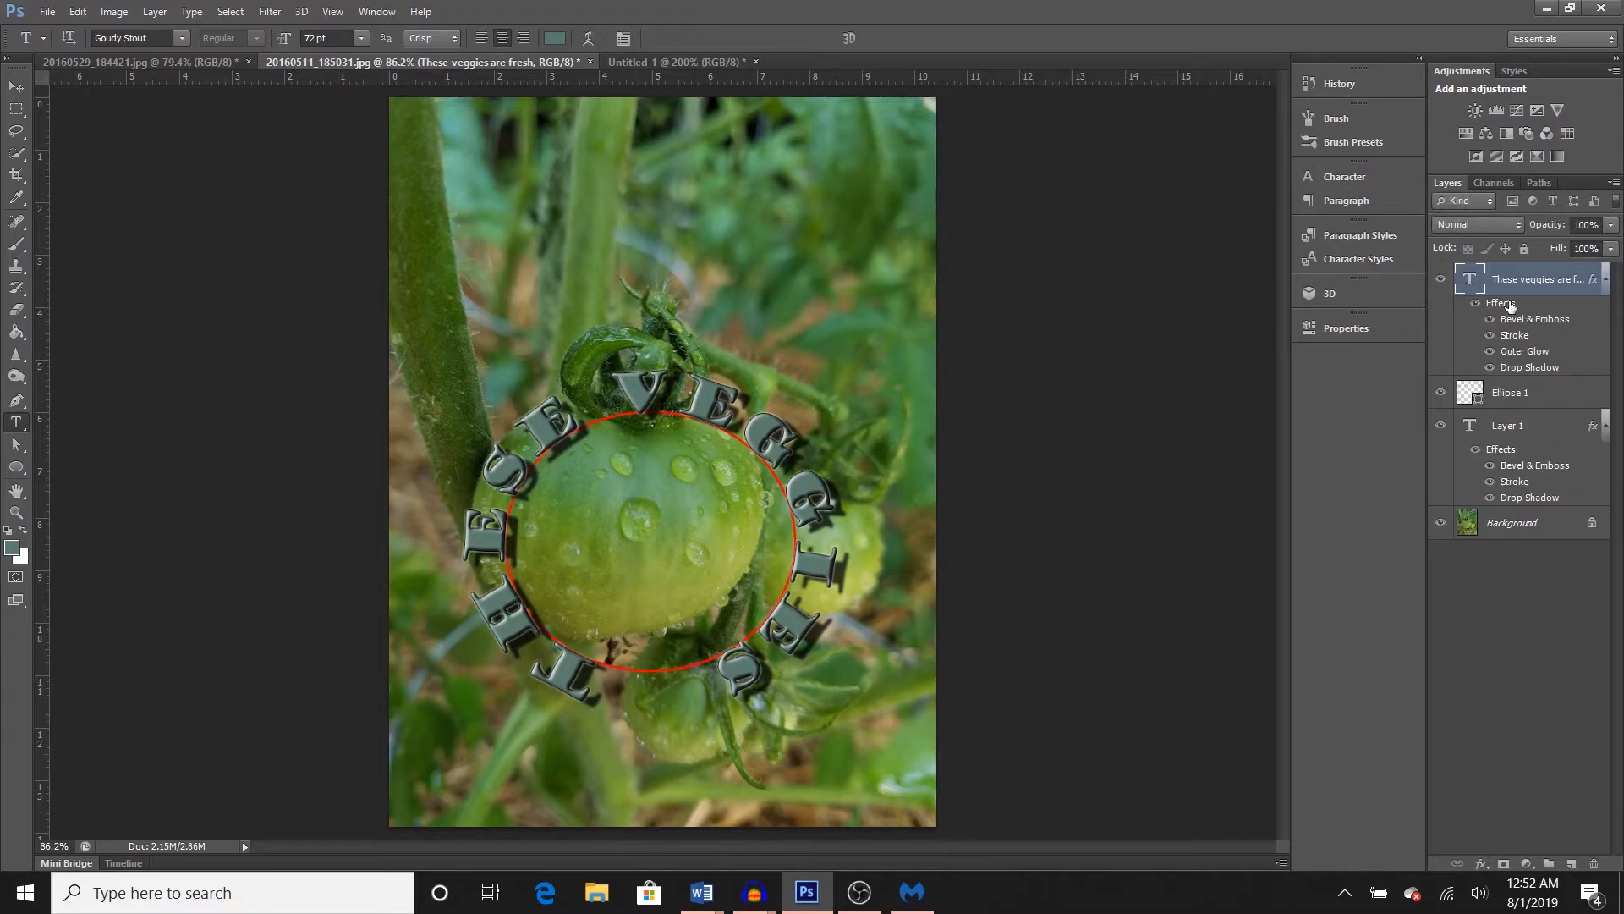
{"action": "left_click", "coordinate": [1510, 401]}
{"action": "key", "text": "Delete"}
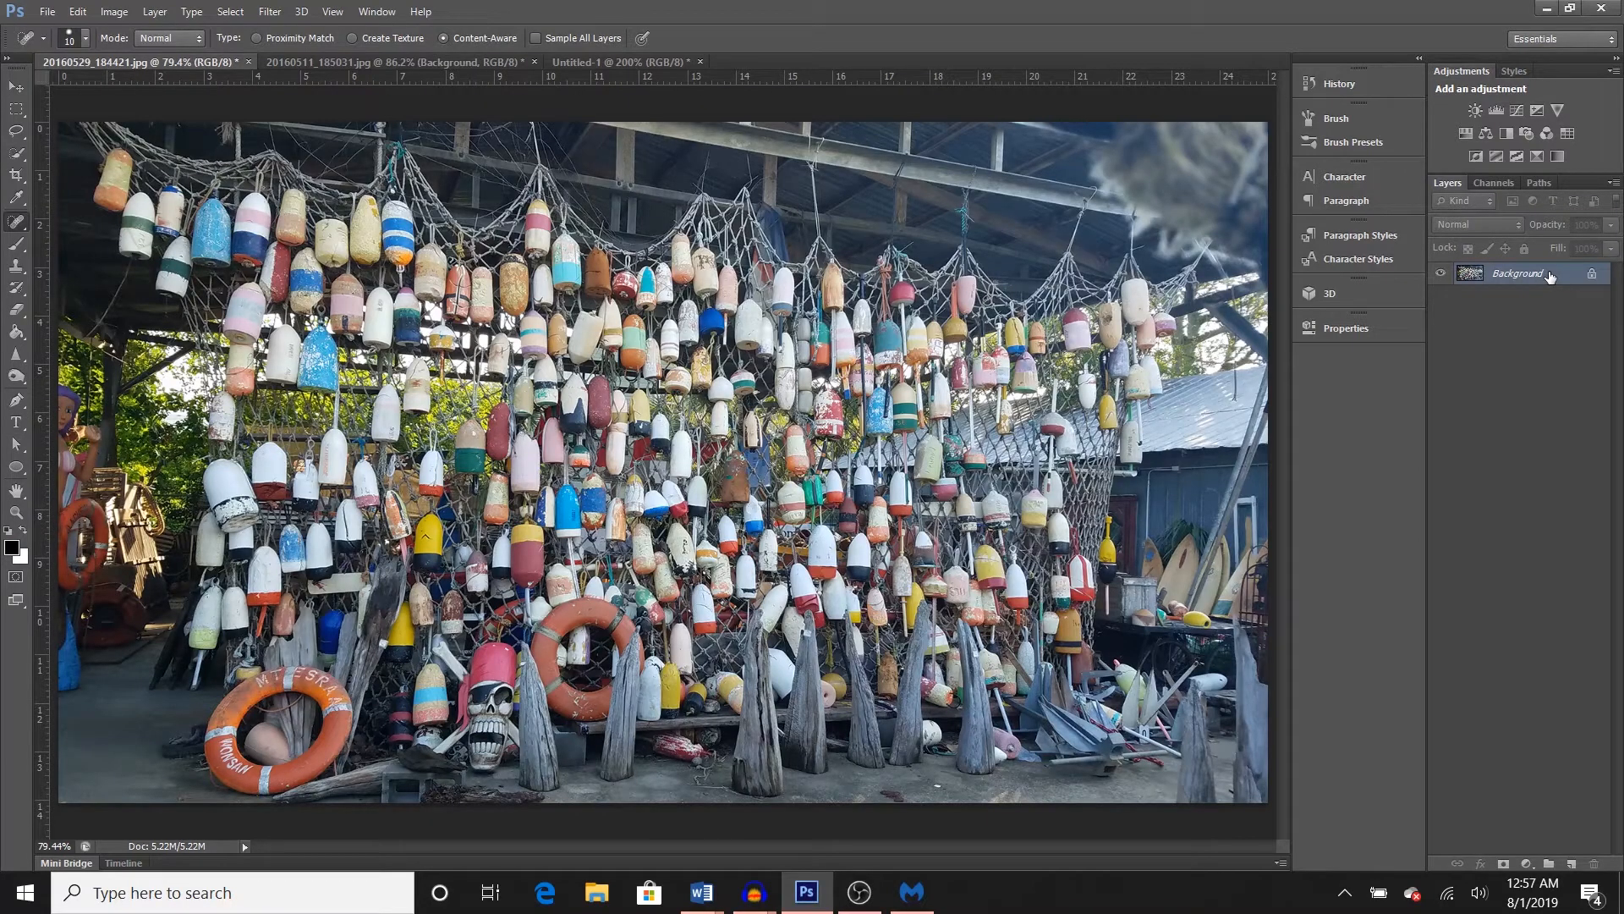
- Duplicate the Background layer of the buoy photo and hide both the original and the copy
{"action": "left_click_drag", "start_coordinate": [1550, 277], "coordinate": [1572, 863]}
{"action": "left_click", "coordinate": [1441, 295]}
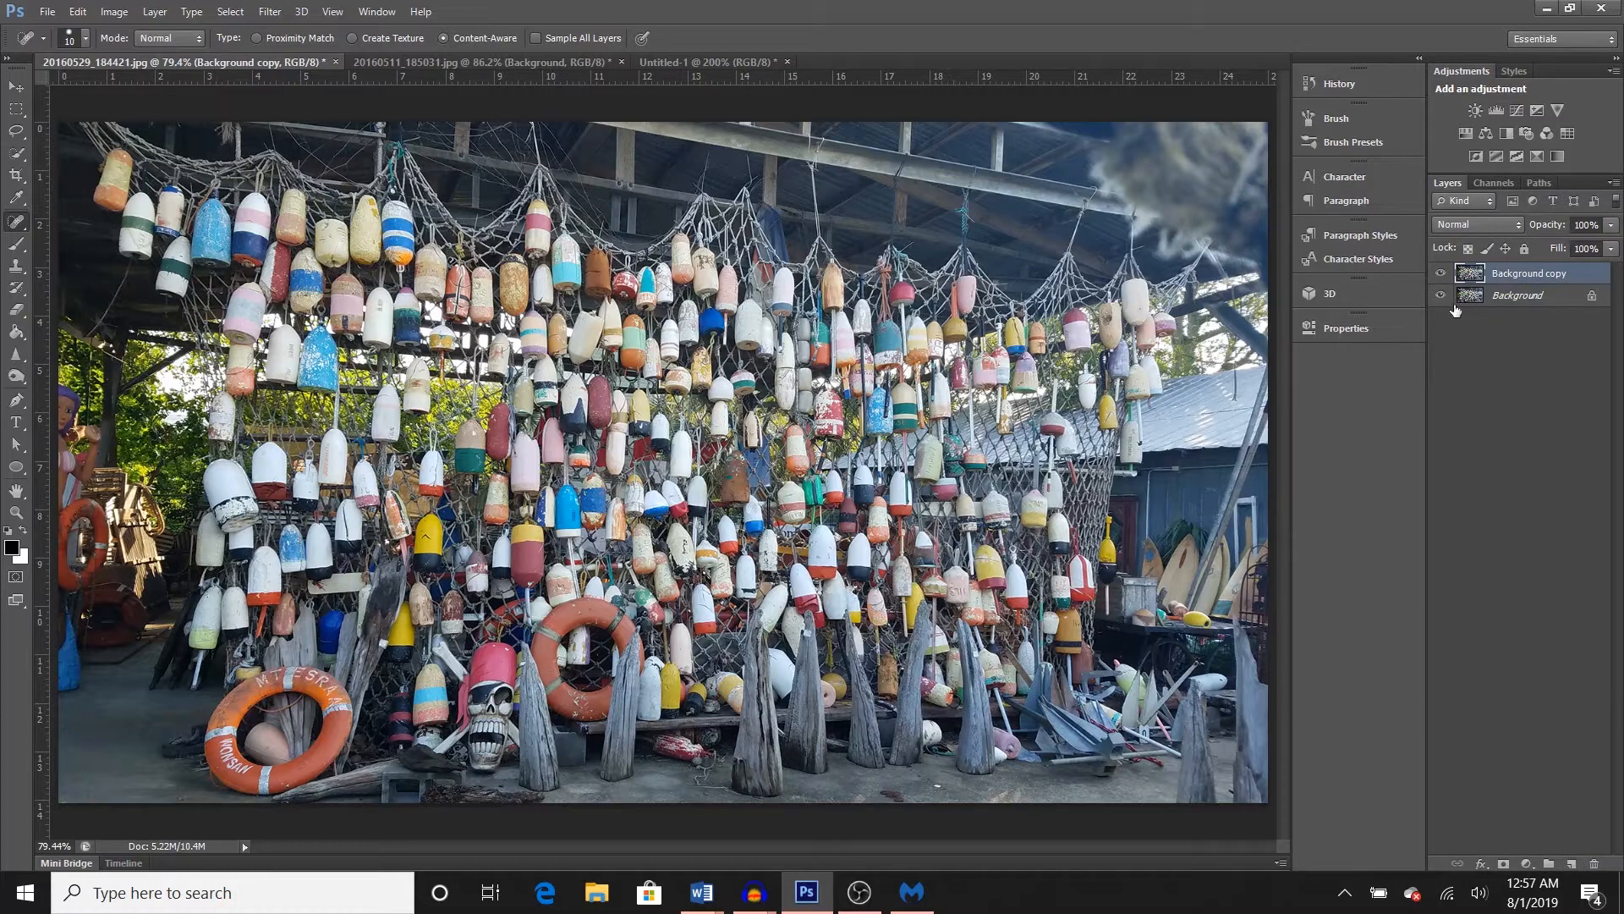
{"action": "left_click", "coordinate": [1440, 272]}
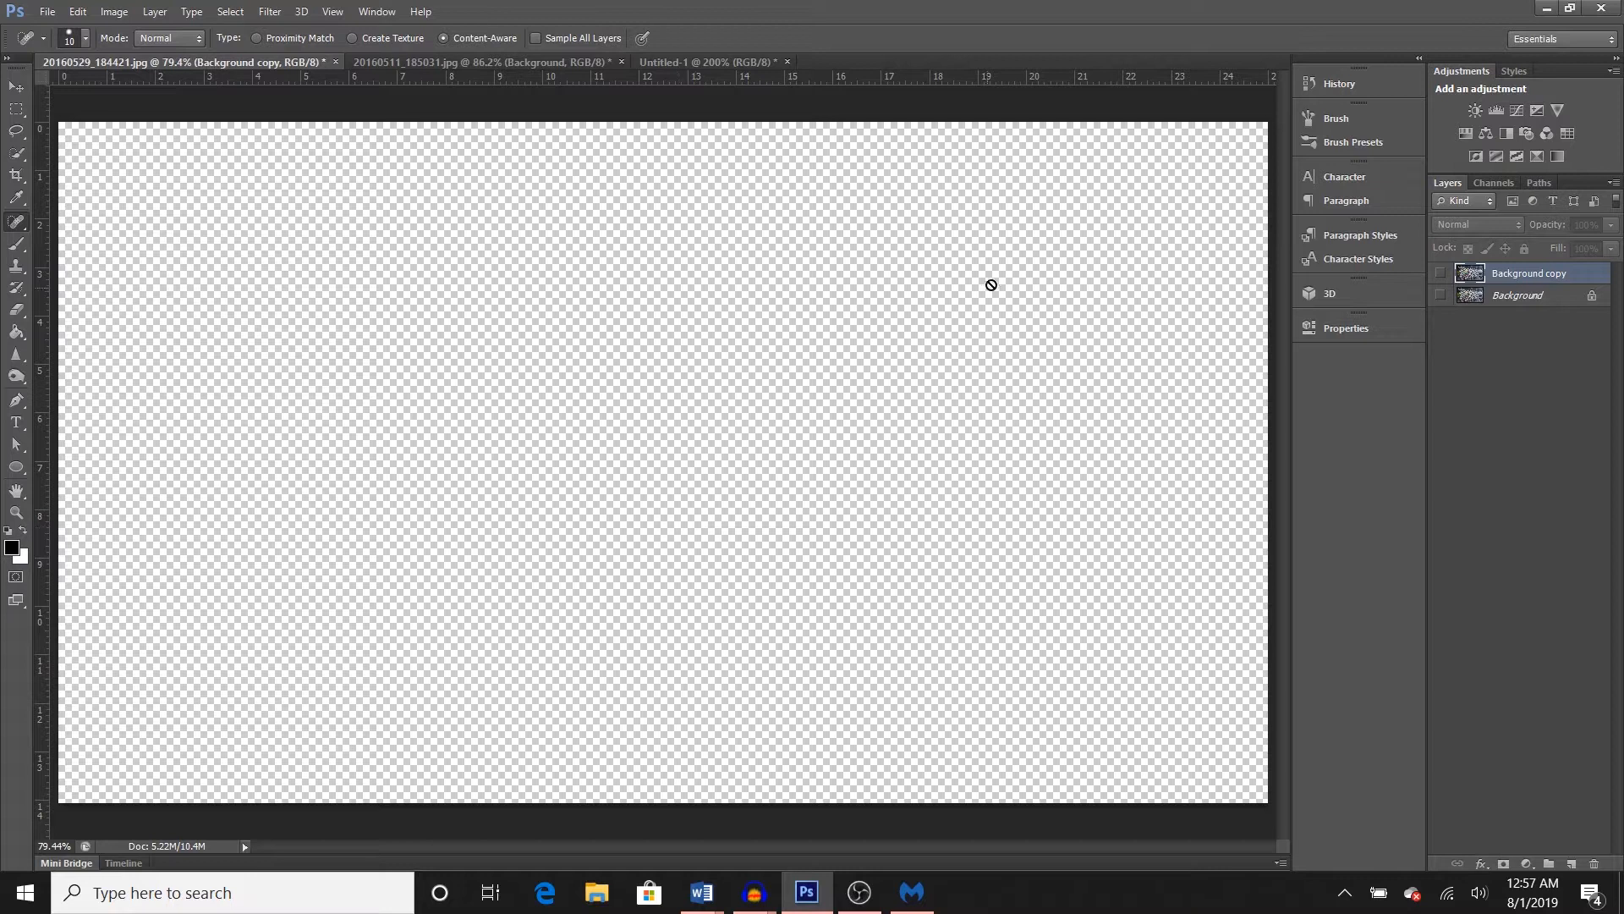
- Add the black 72 pt Goudy Stout text "Take me to the beach!" and position it across the upper part of the canvas
{"action": "left_click", "coordinate": [15, 423]}
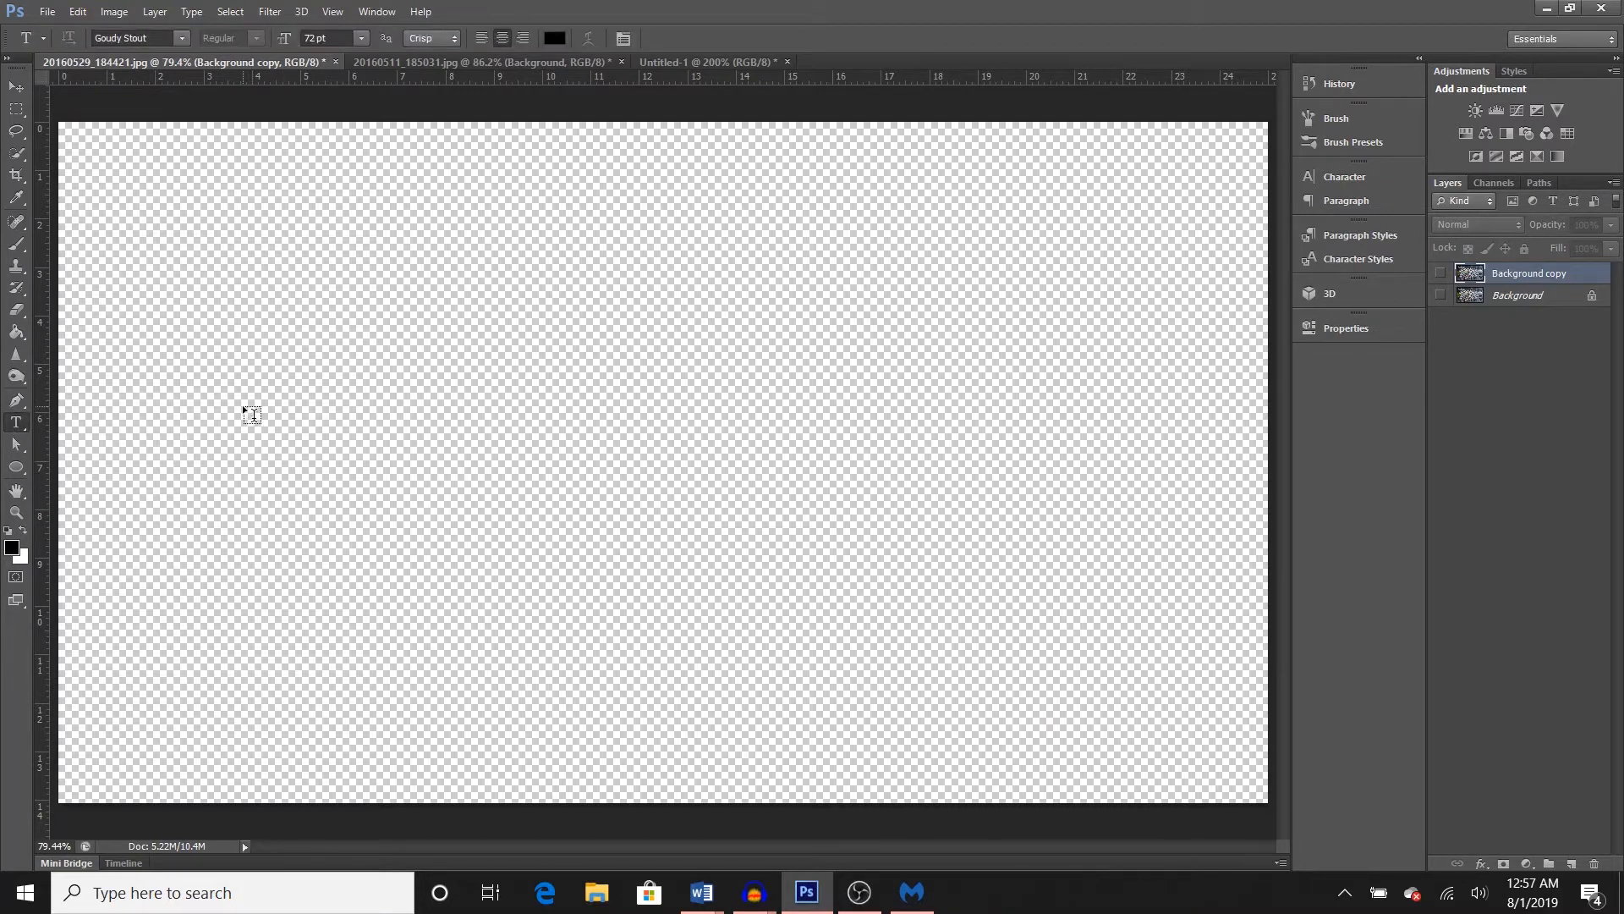
{"action": "left_click", "coordinate": [634, 444]}
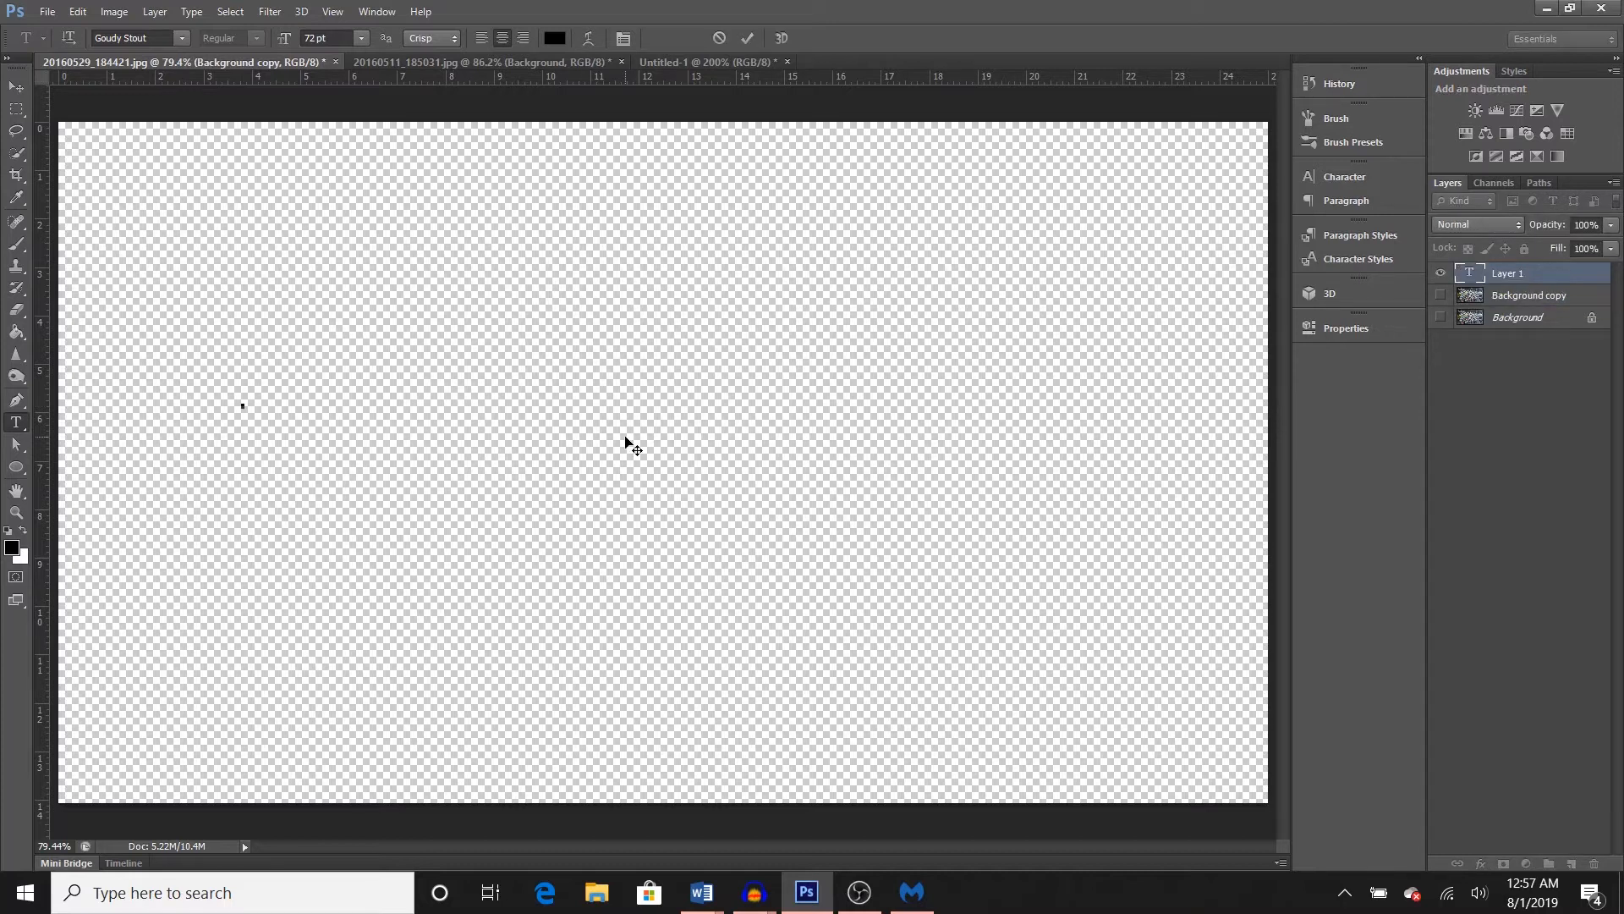
{"action": "type", "text": "TAKE "}
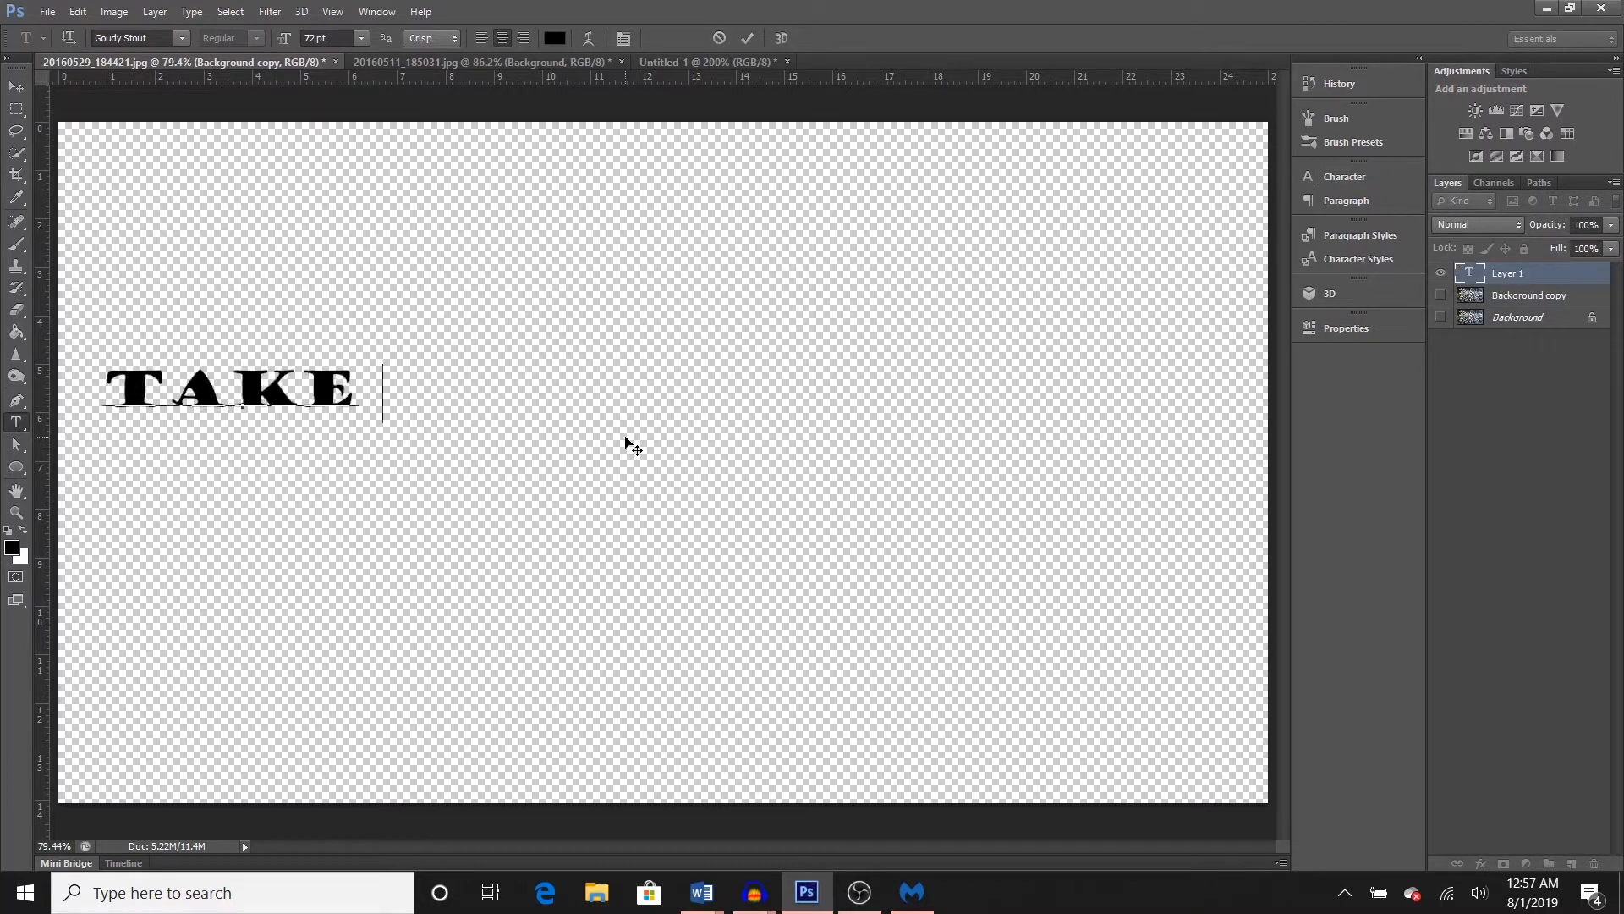
{"action": "type", "text": "ME TO "}
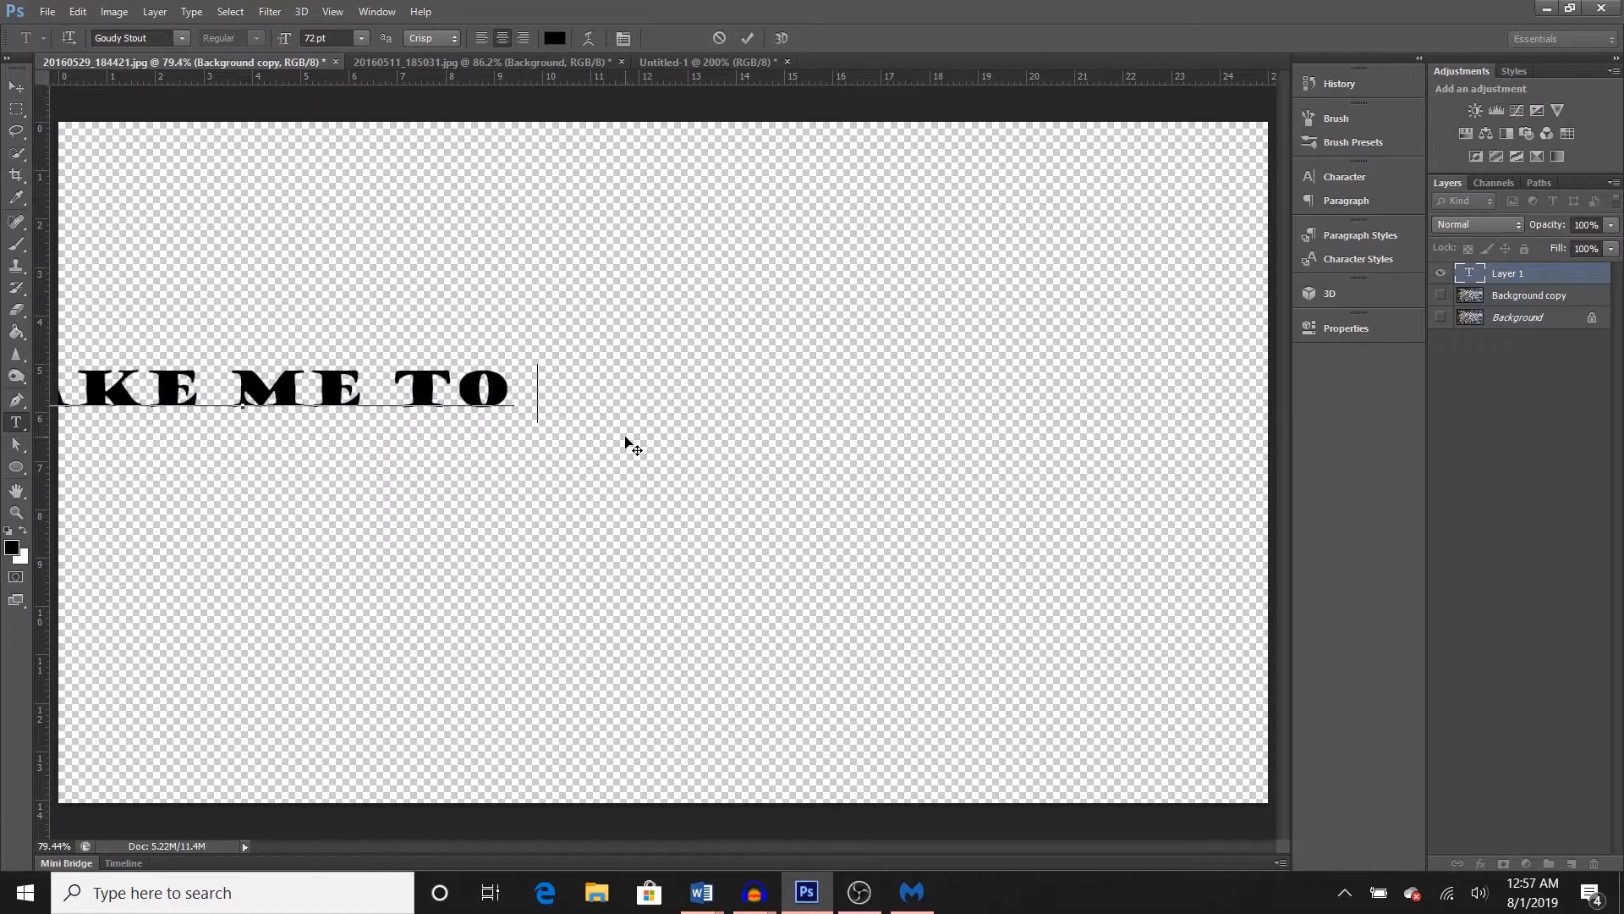
{"action": "type", "text": "THE BEACH!"}
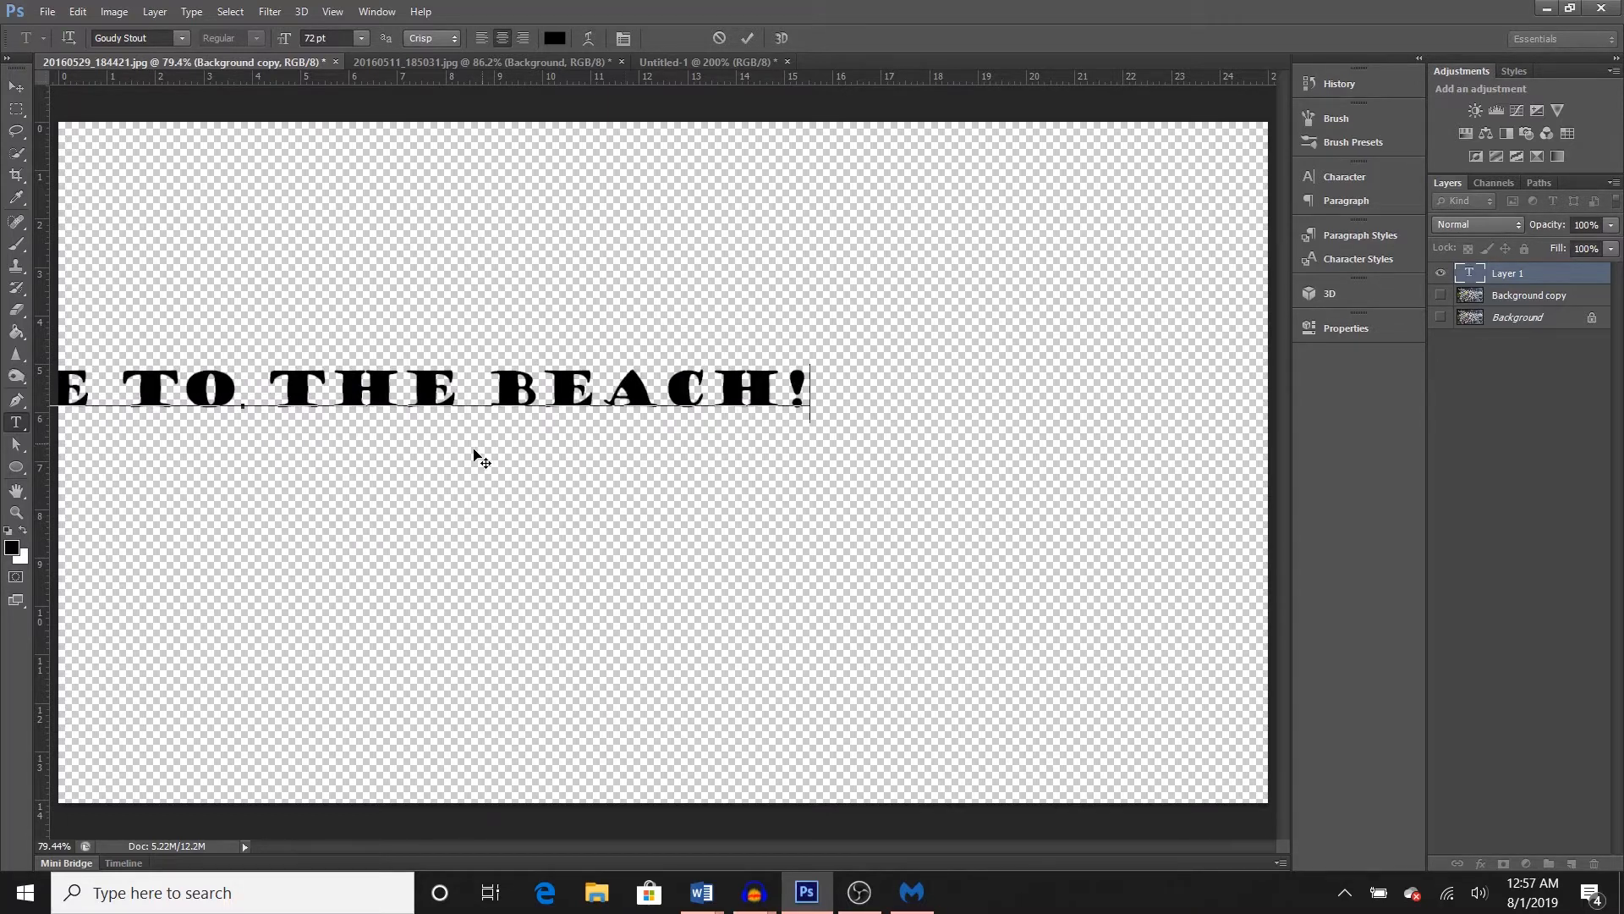
{"action": "left_click_drag", "start_coordinate": [905, 511], "coordinate": [789, 487]}
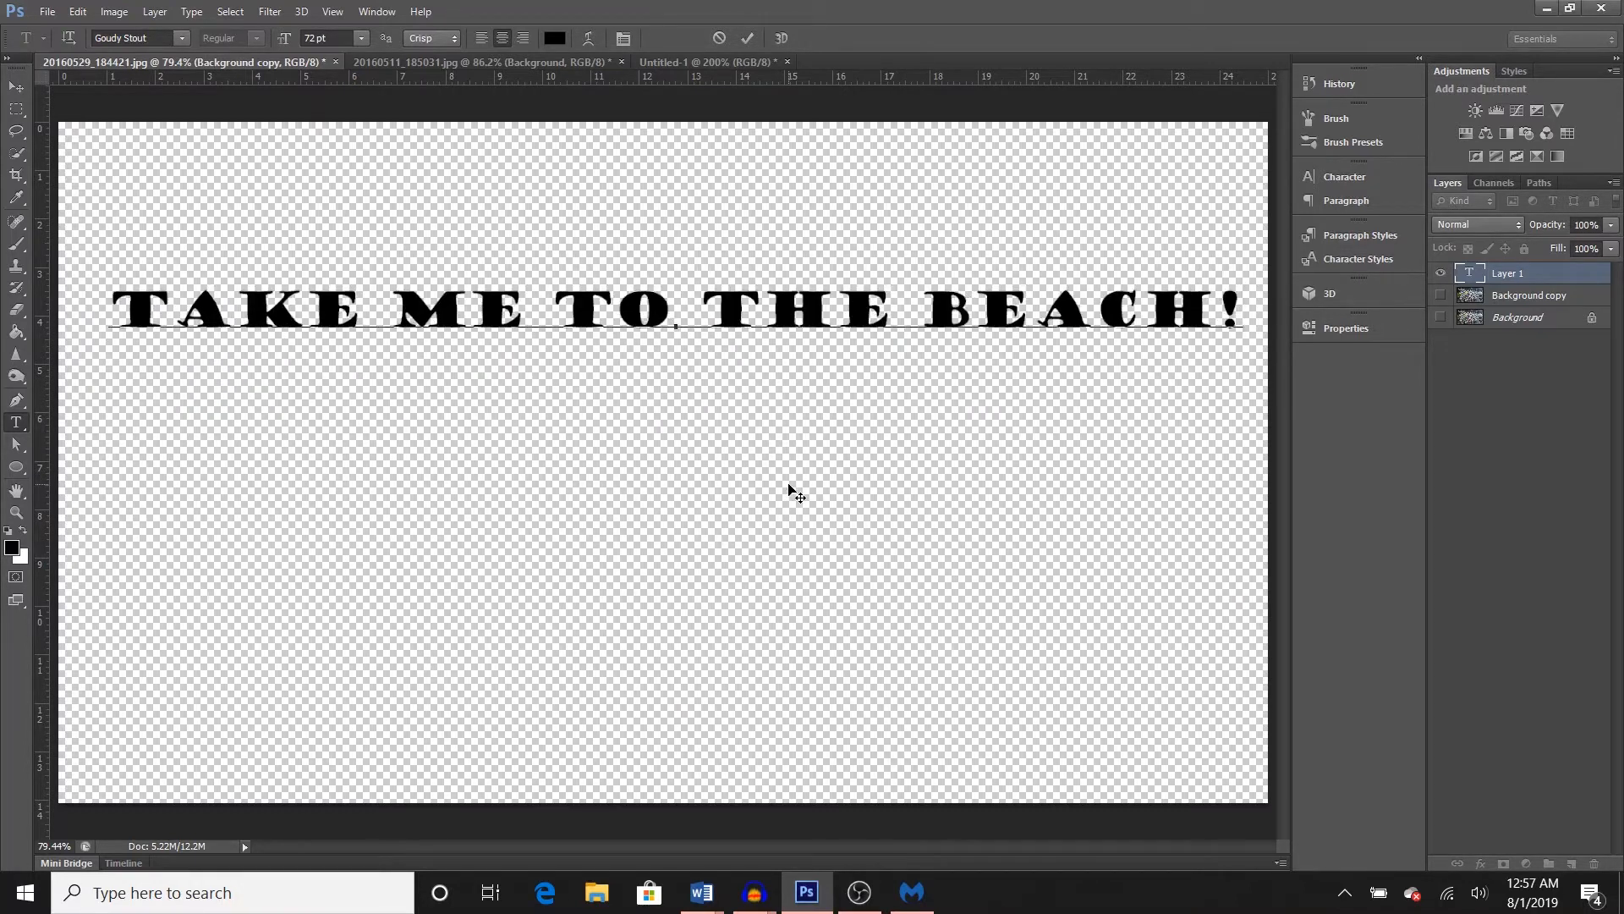
{"action": "left_click", "coordinate": [1523, 274]}
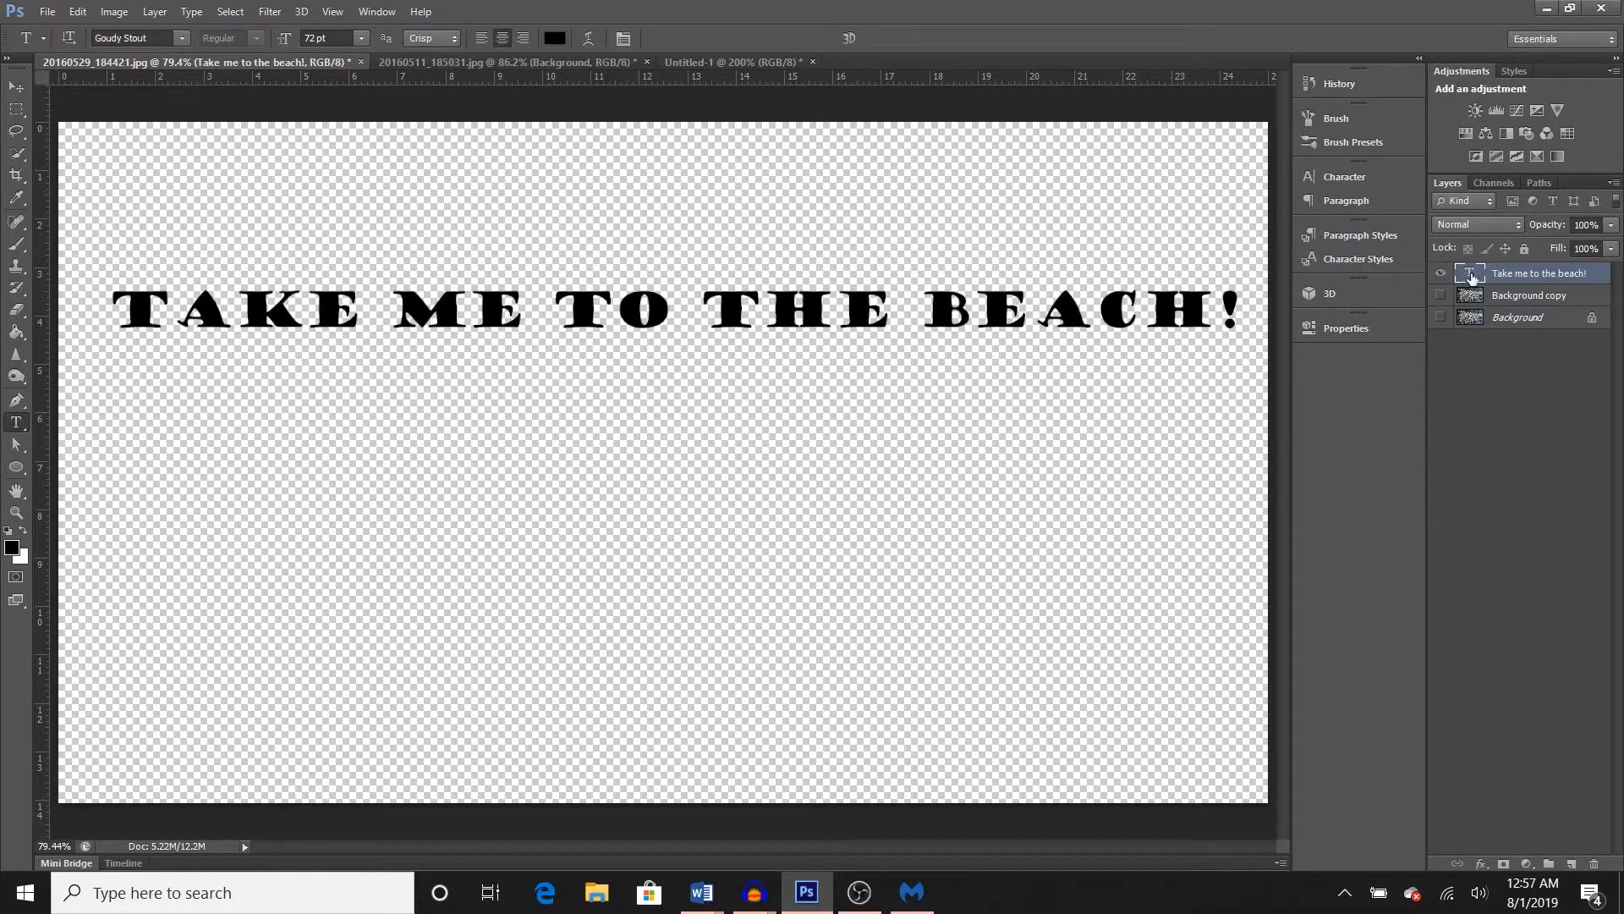
- Select all the letters of the "Take me to the beach!" text with the Quick Selection tool
{"action": "left_click", "coordinate": [18, 157]}
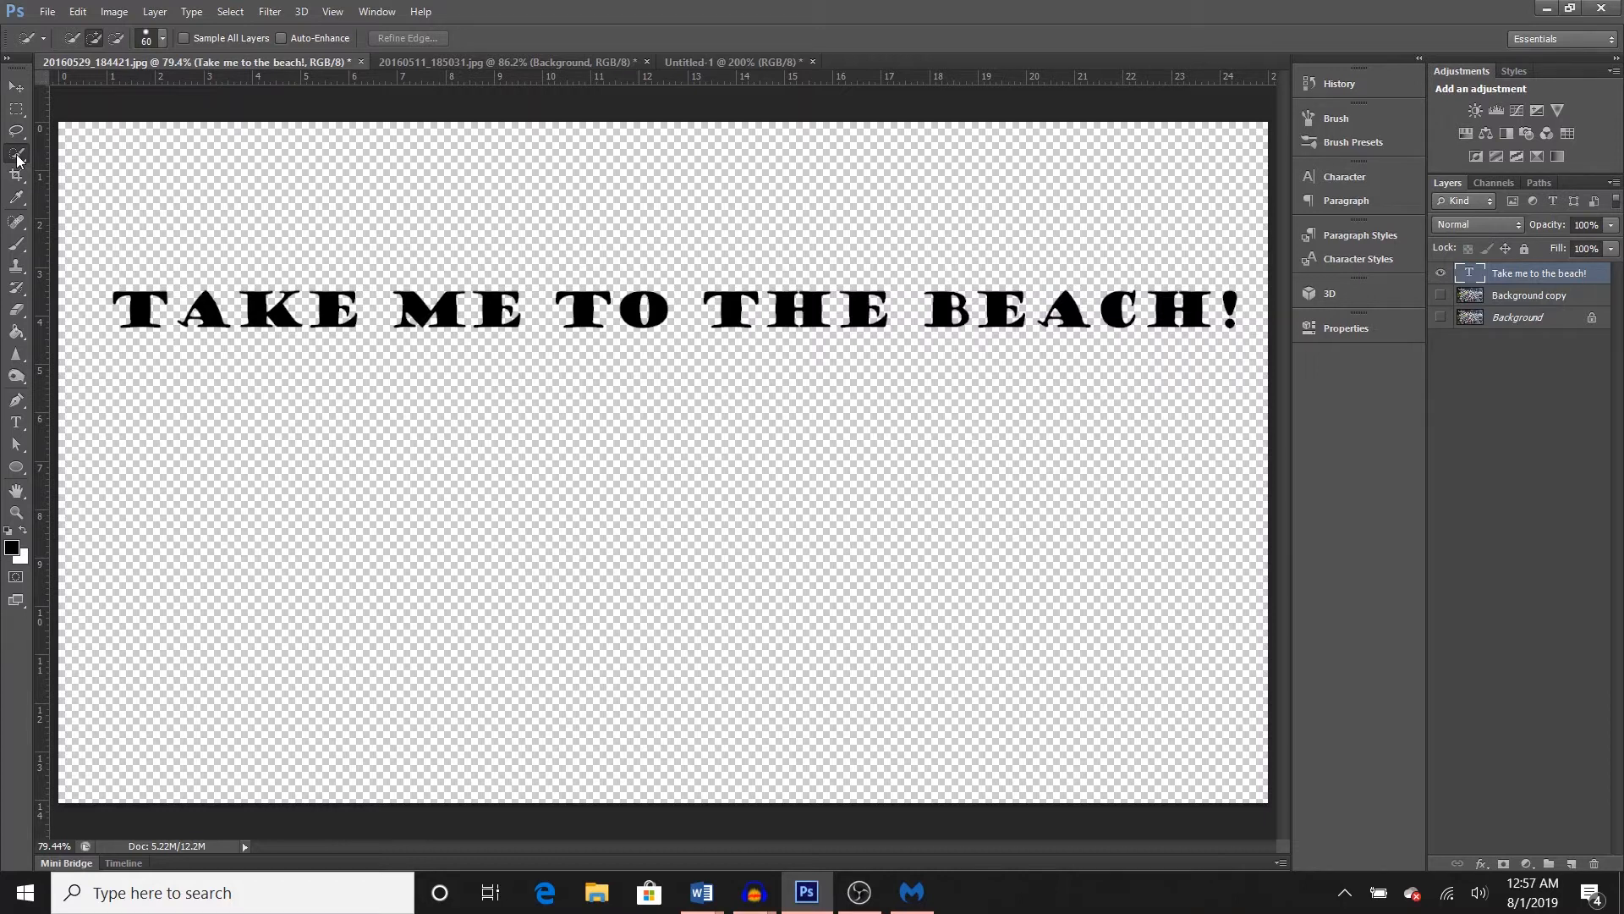
{"action": "right_click", "coordinate": [19, 157]}
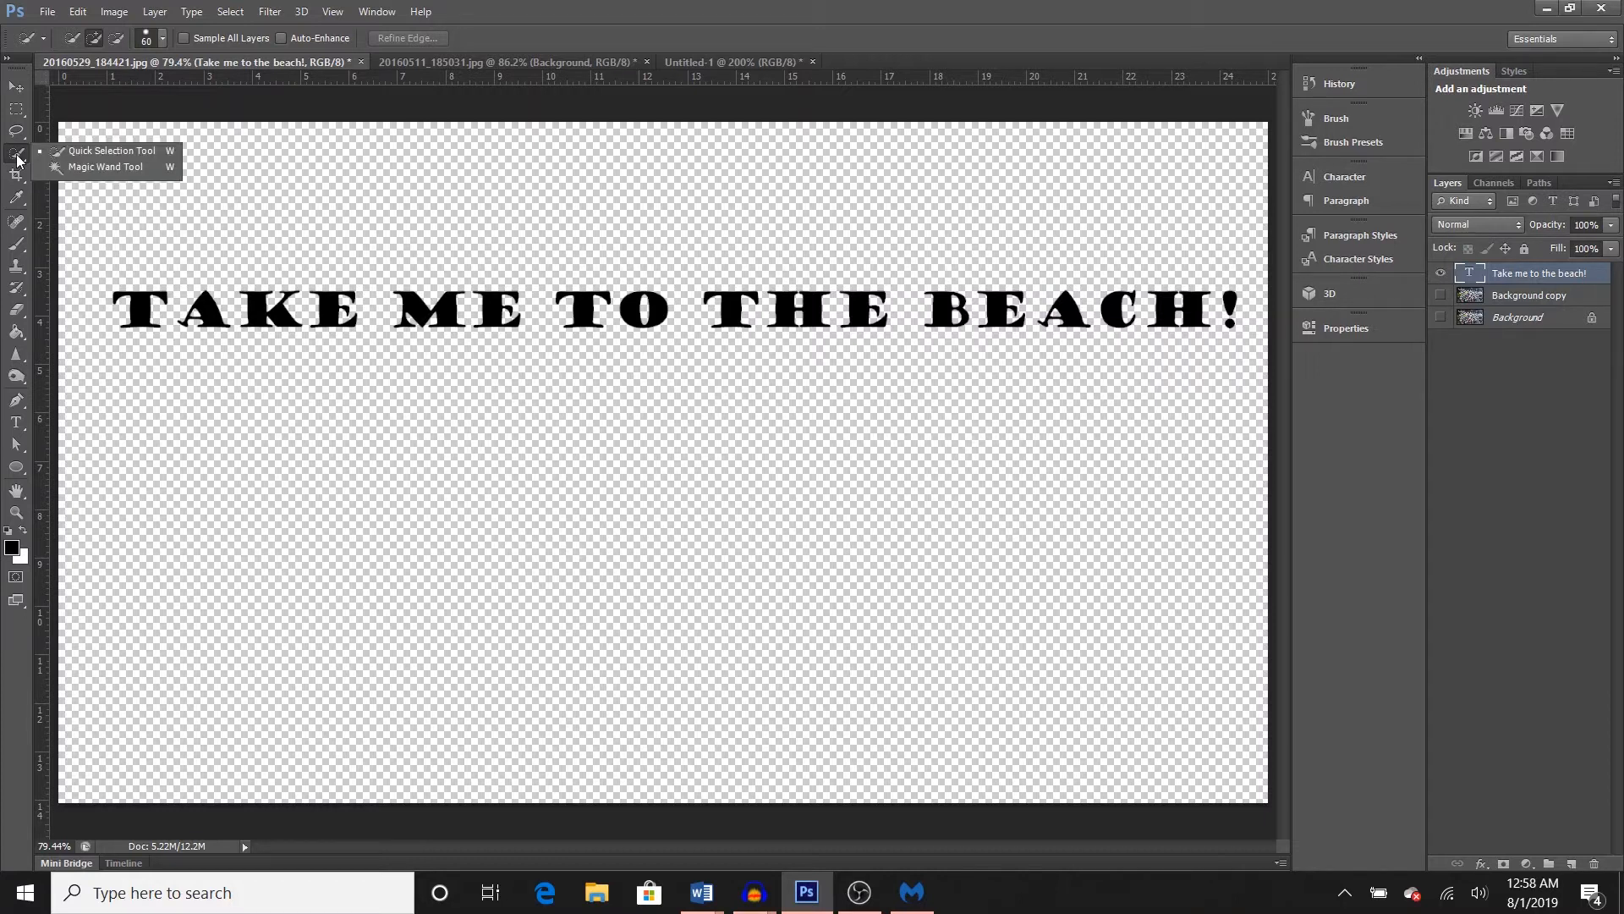
{"action": "left_click", "coordinate": [83, 157]}
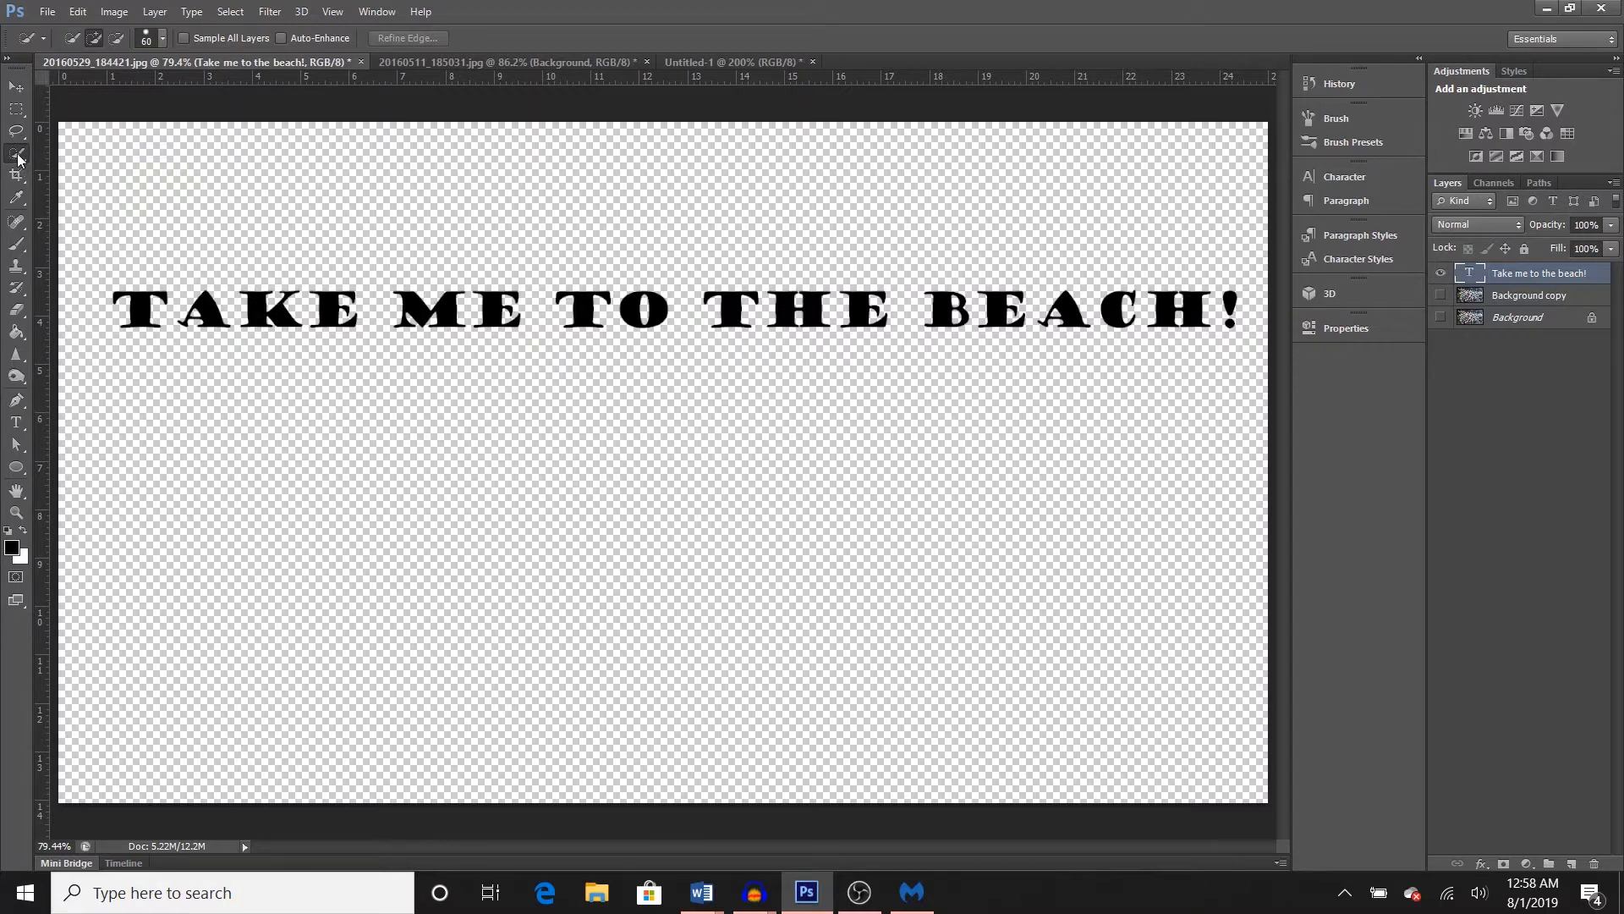
{"action": "right_click", "coordinate": [24, 154]}
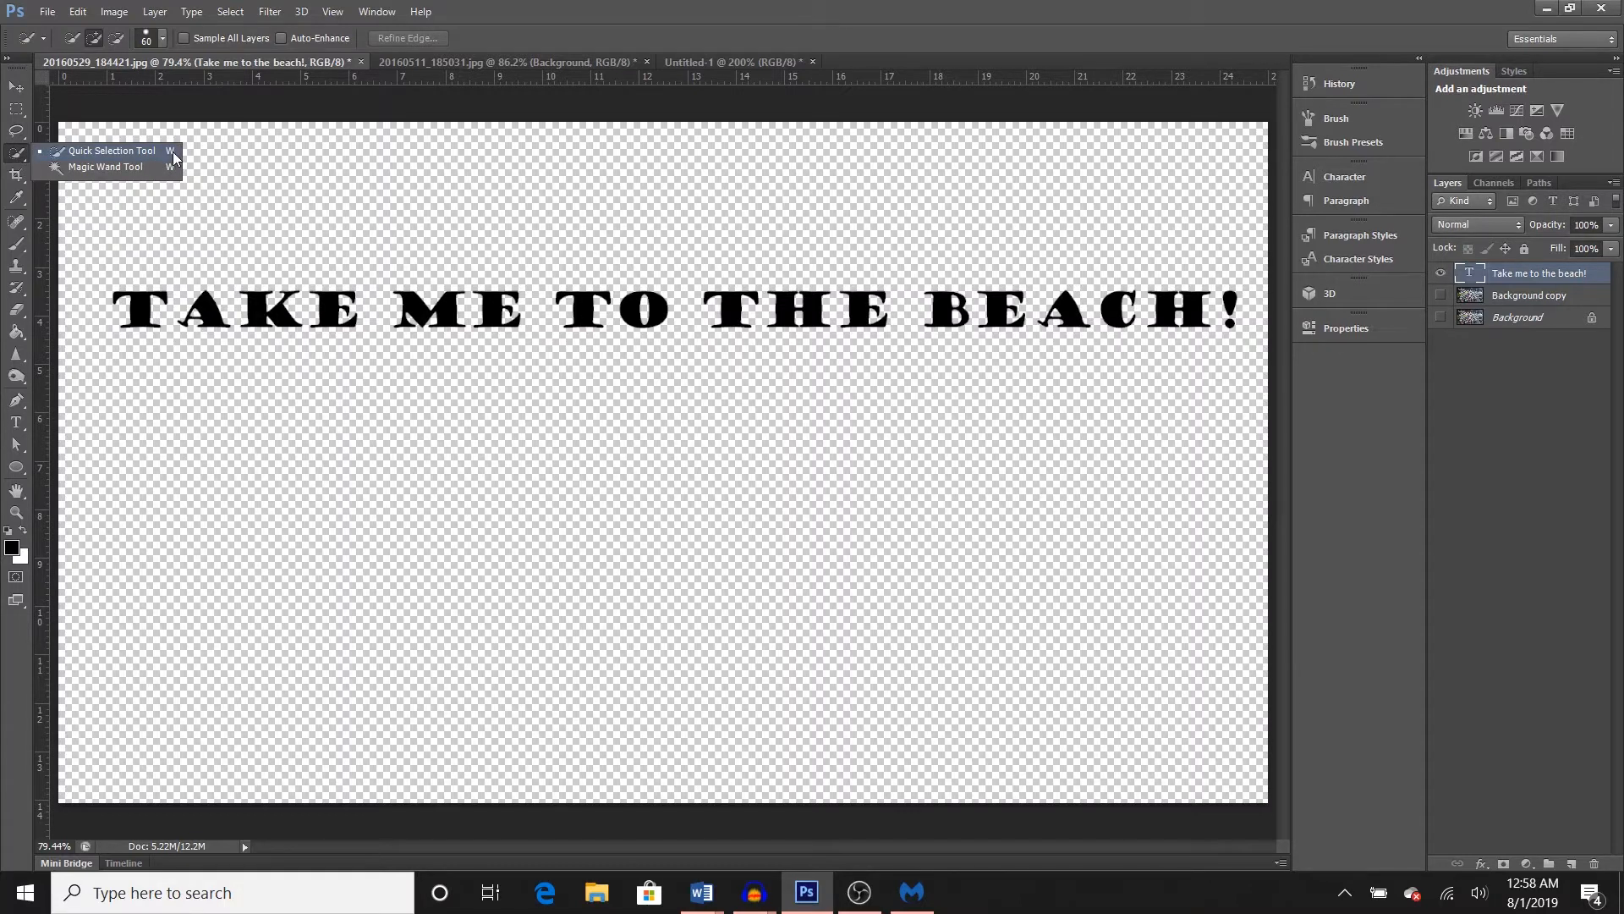
{"action": "left_click", "coordinate": [149, 150]}
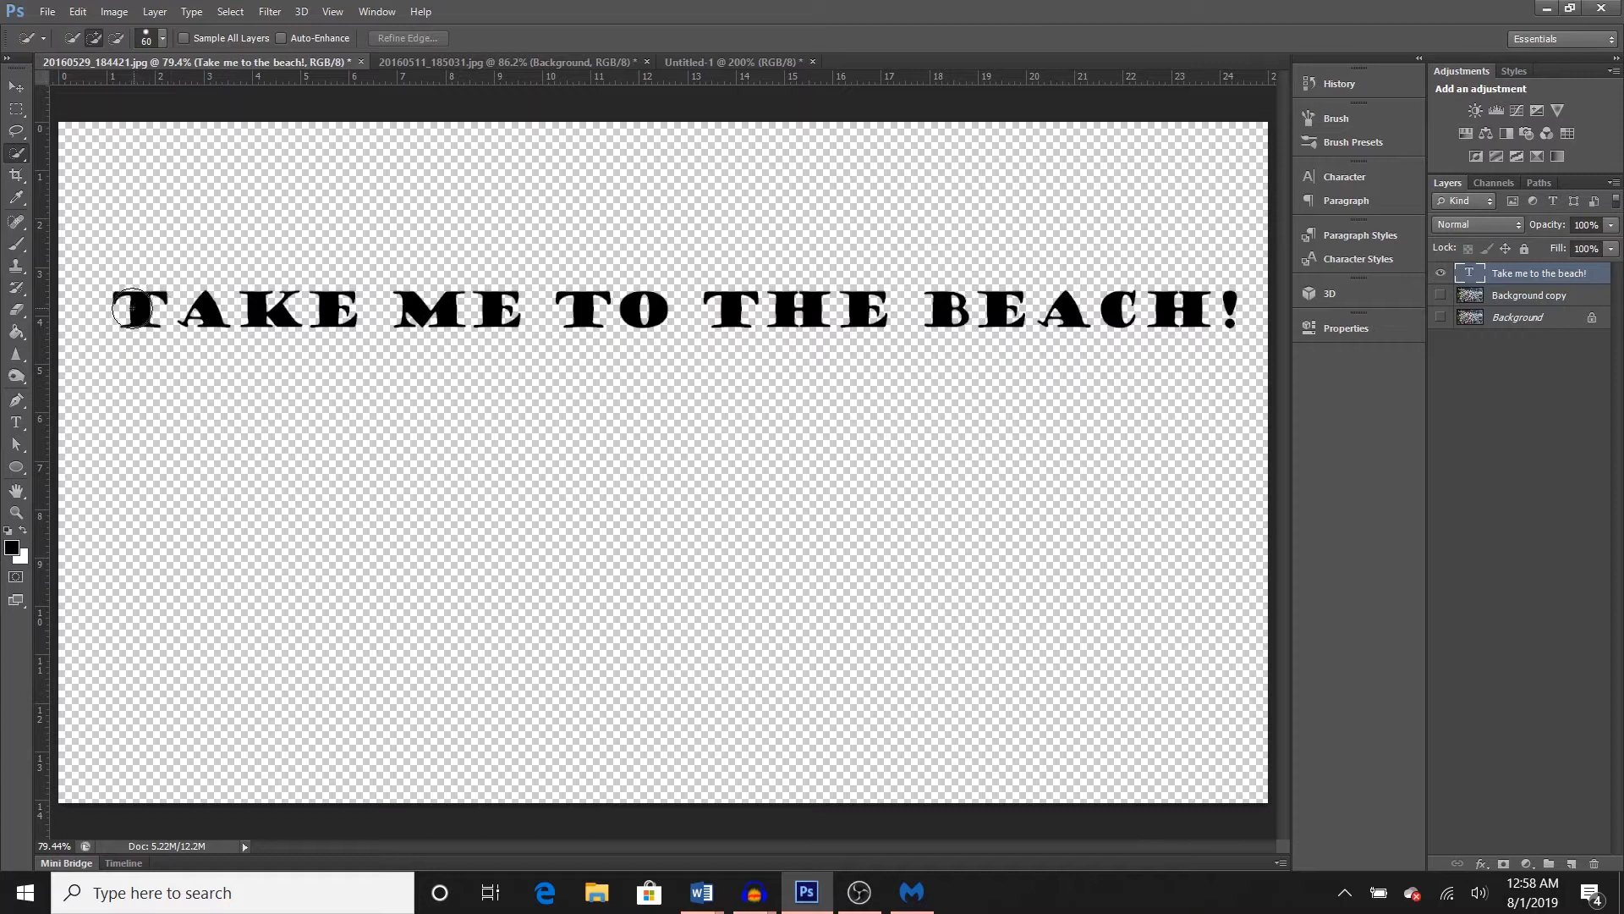
{"action": "left_click_drag", "start_coordinate": [445, 313], "coordinate": [672, 306]}
{"action": "left_click_drag", "start_coordinate": [809, 330], "coordinate": [1206, 312]}
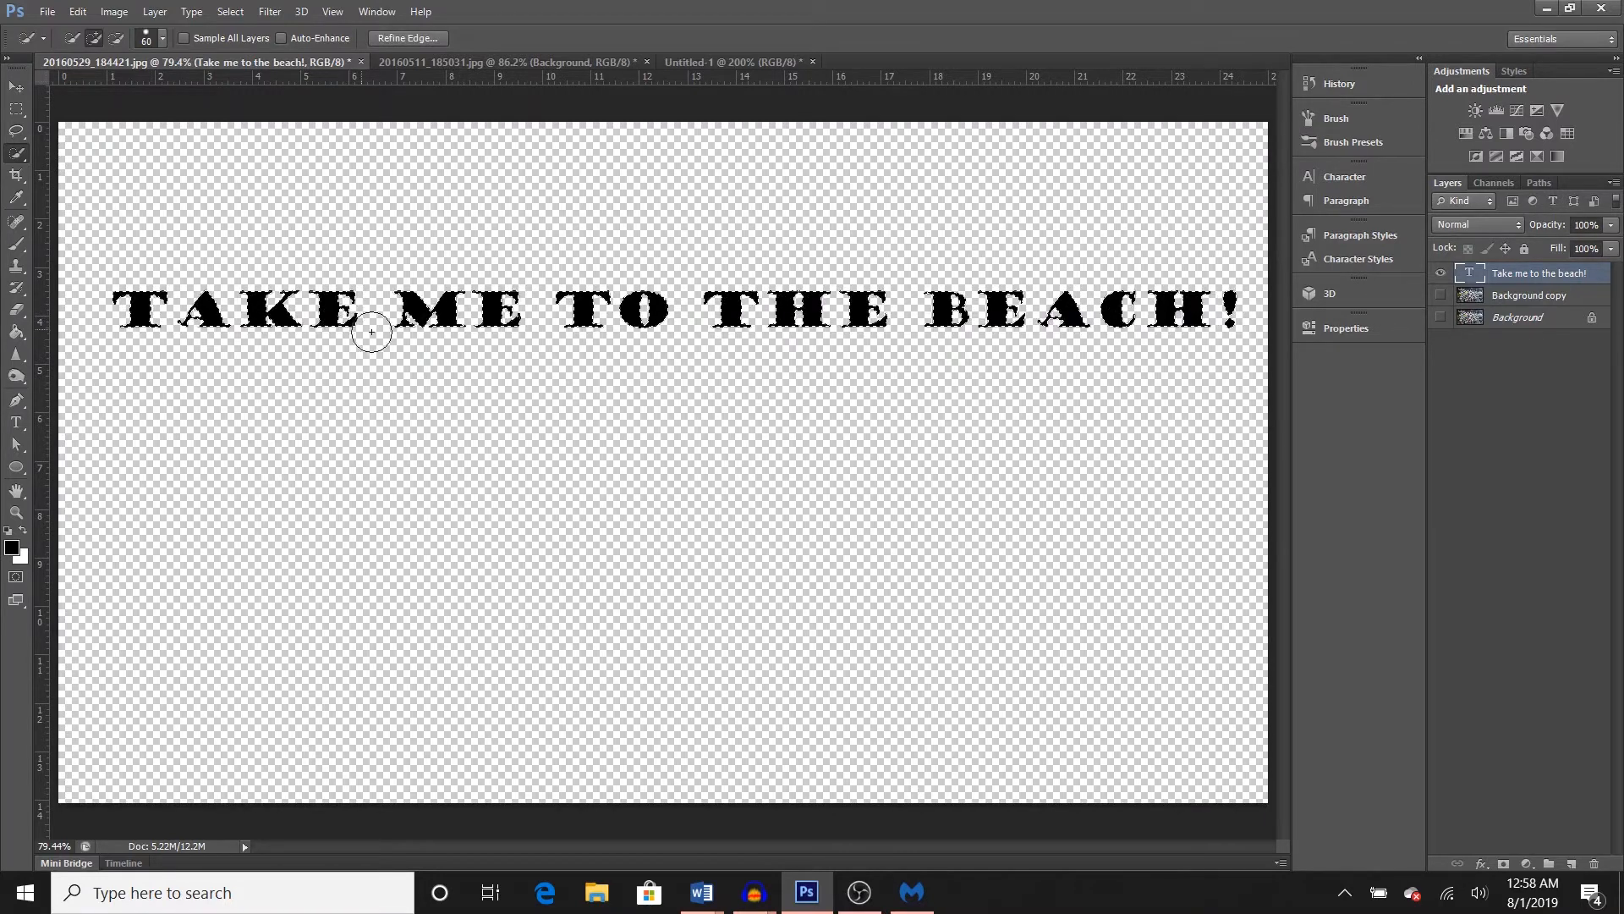
{"action": "key", "text": "ctrl+plus"}
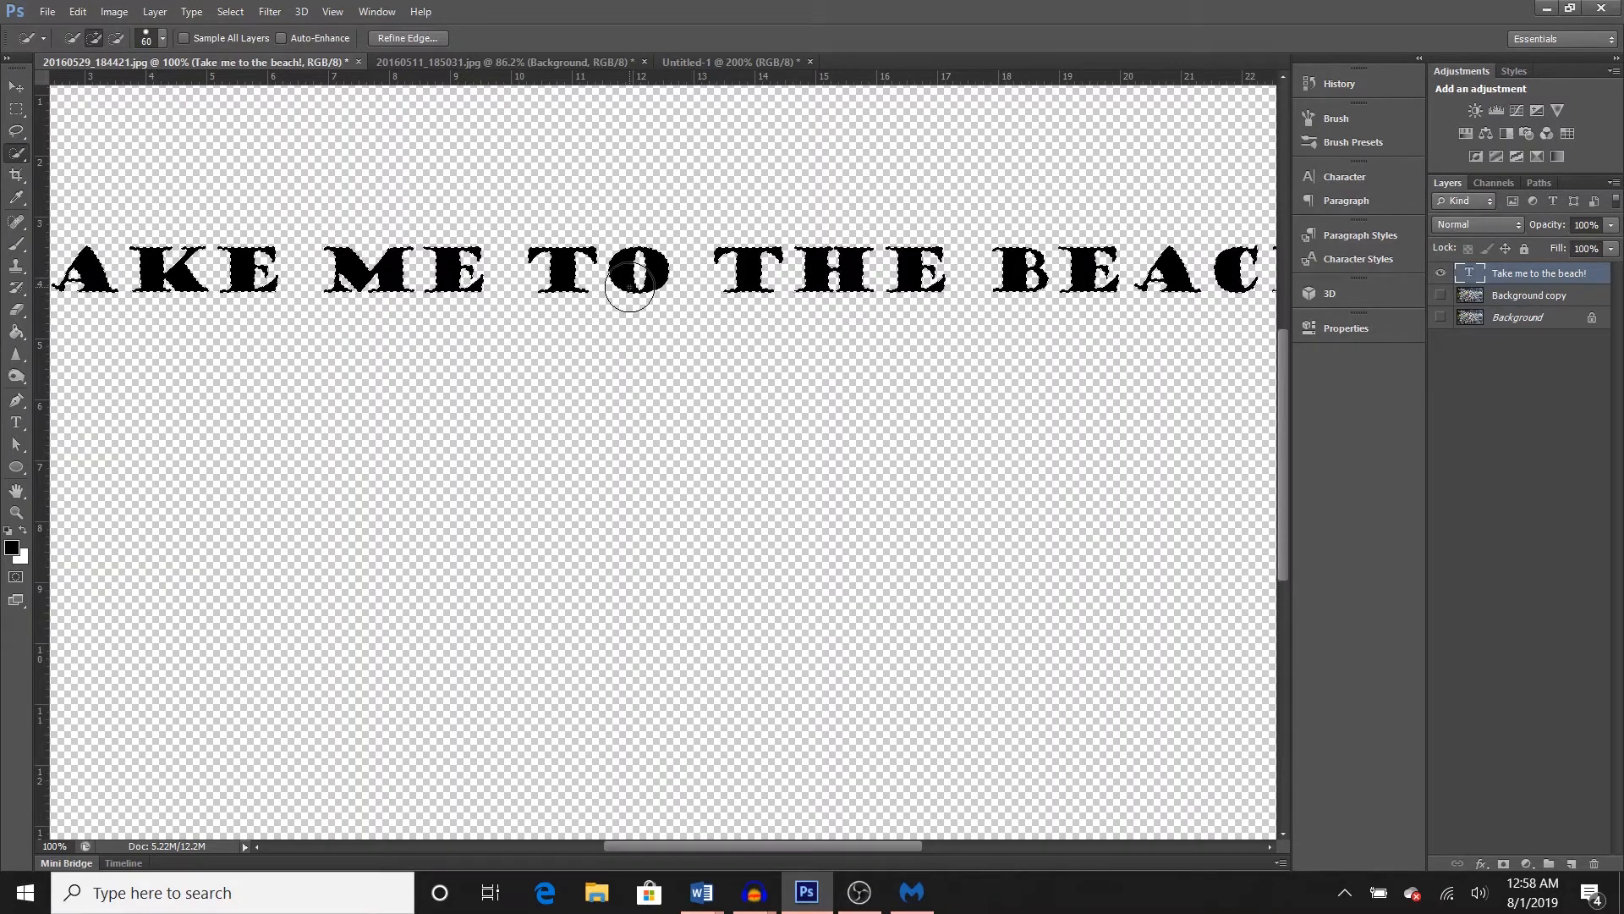
{"action": "key", "text": "ctrl+0"}
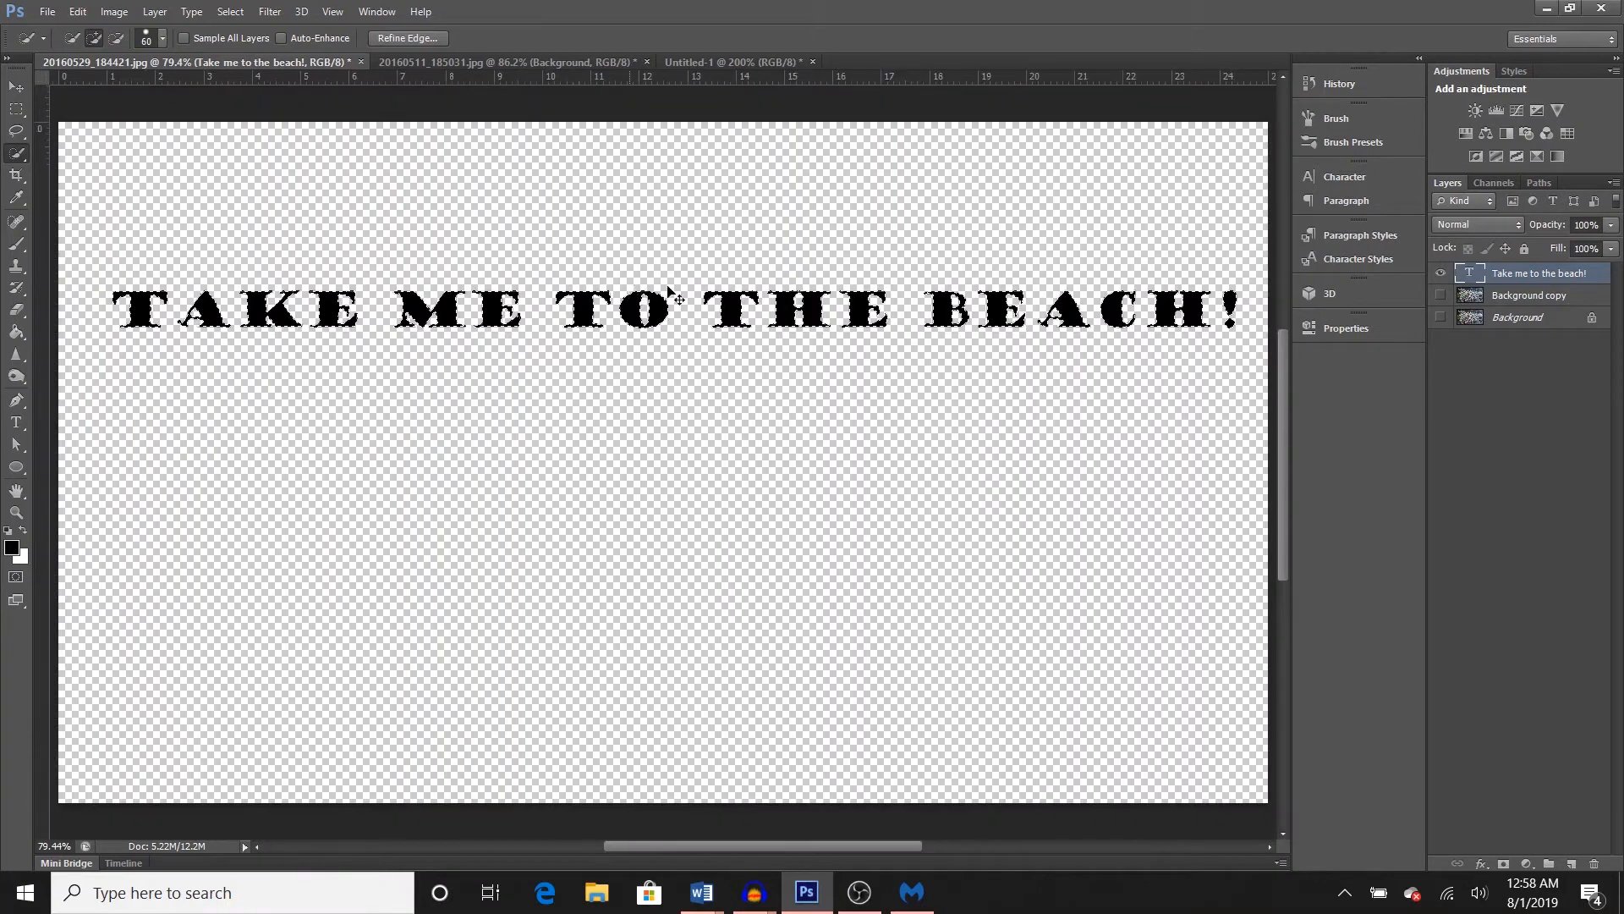
- Show and activate the Background copy layer, and delete the photo outside the letters using the inverted selection
{"action": "left_click", "coordinate": [1440, 294]}
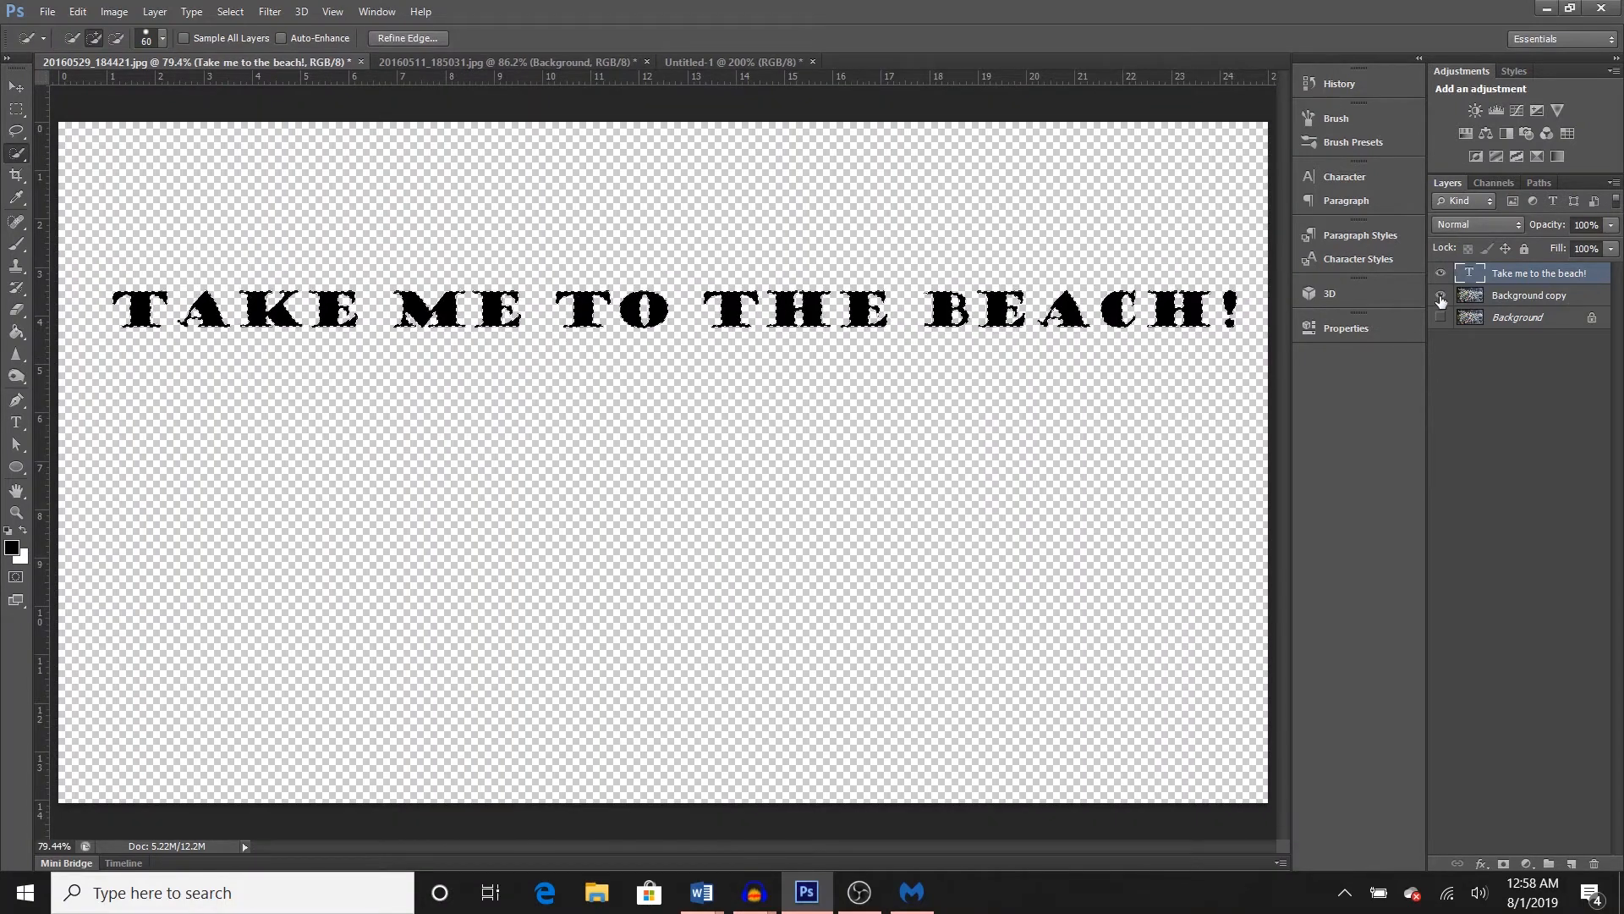
{"action": "left_click", "coordinate": [1519, 296]}
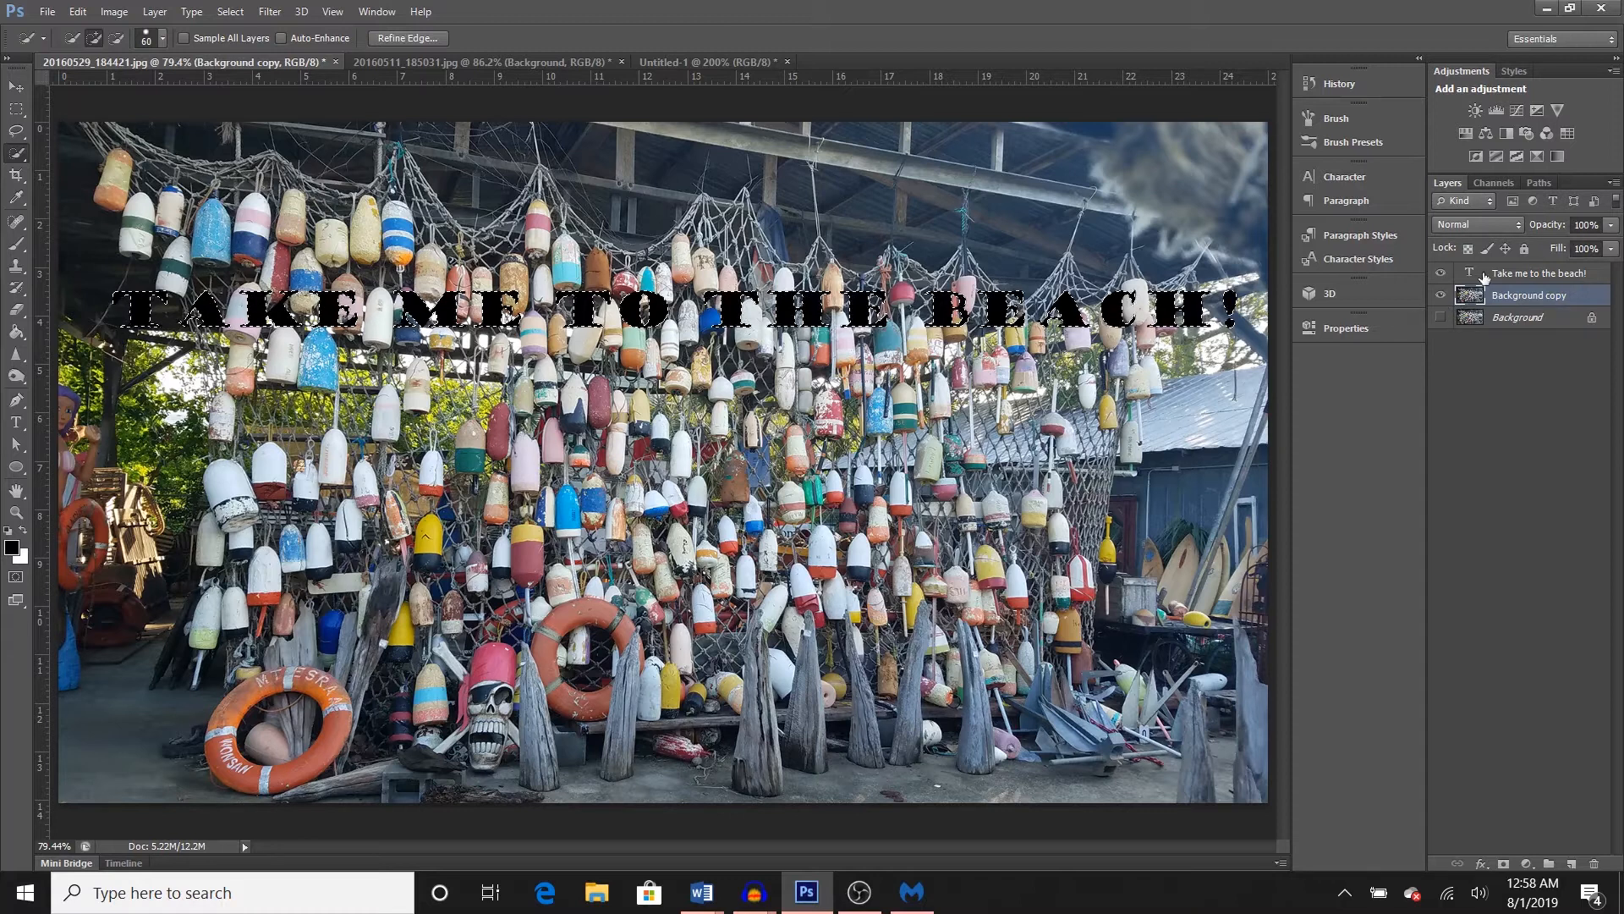
{"action": "left_click", "coordinate": [1441, 317]}
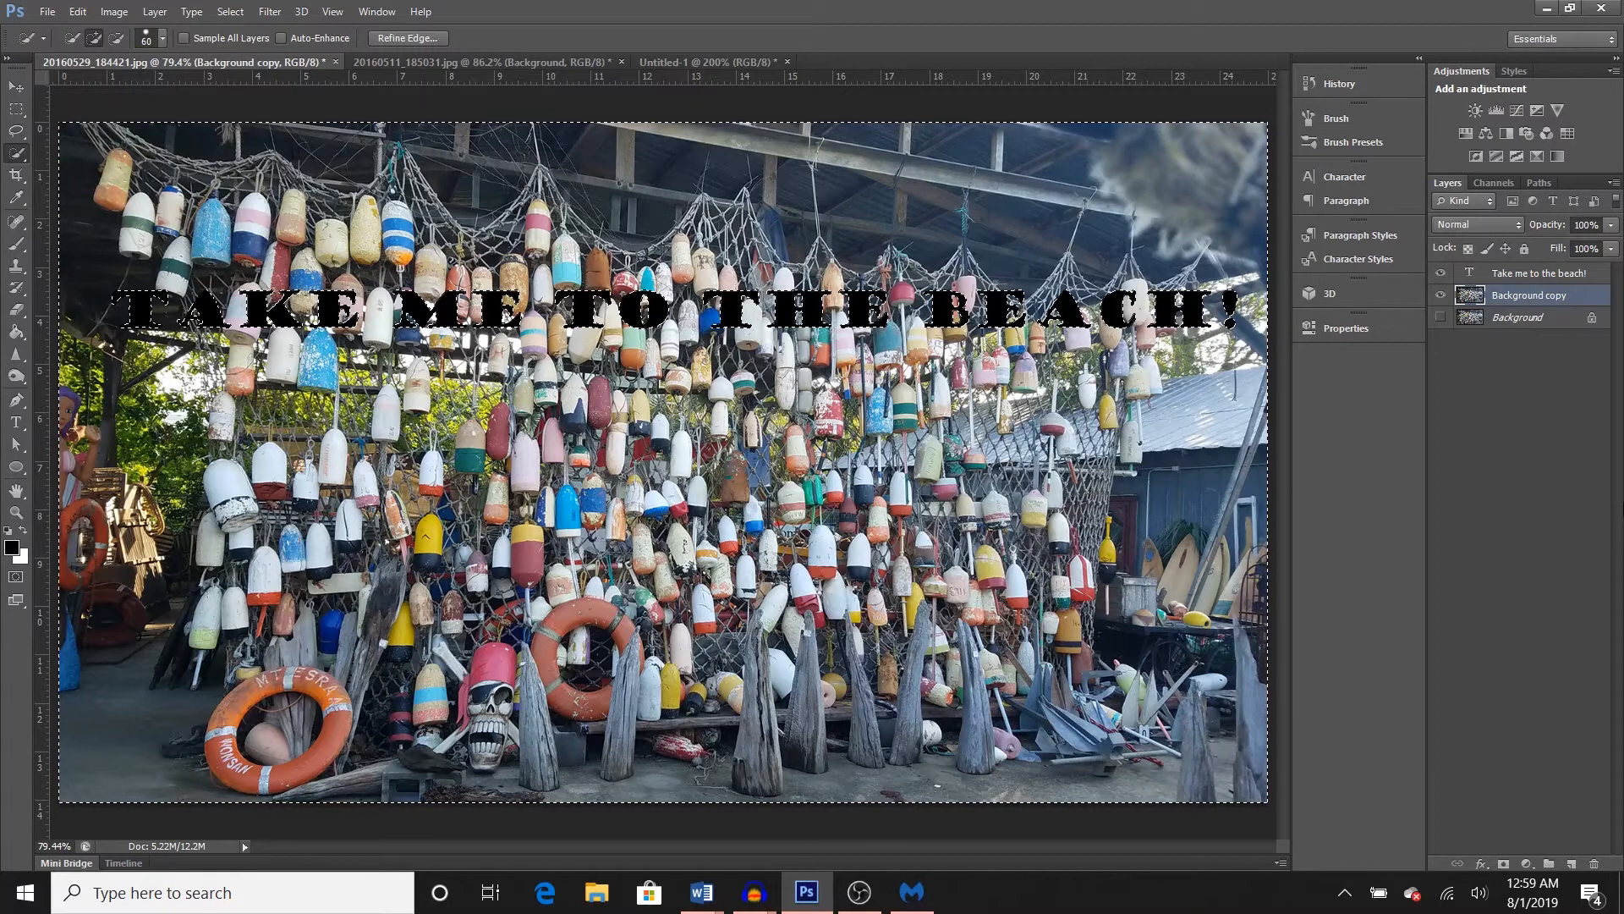
{"action": "key", "text": "Delete"}
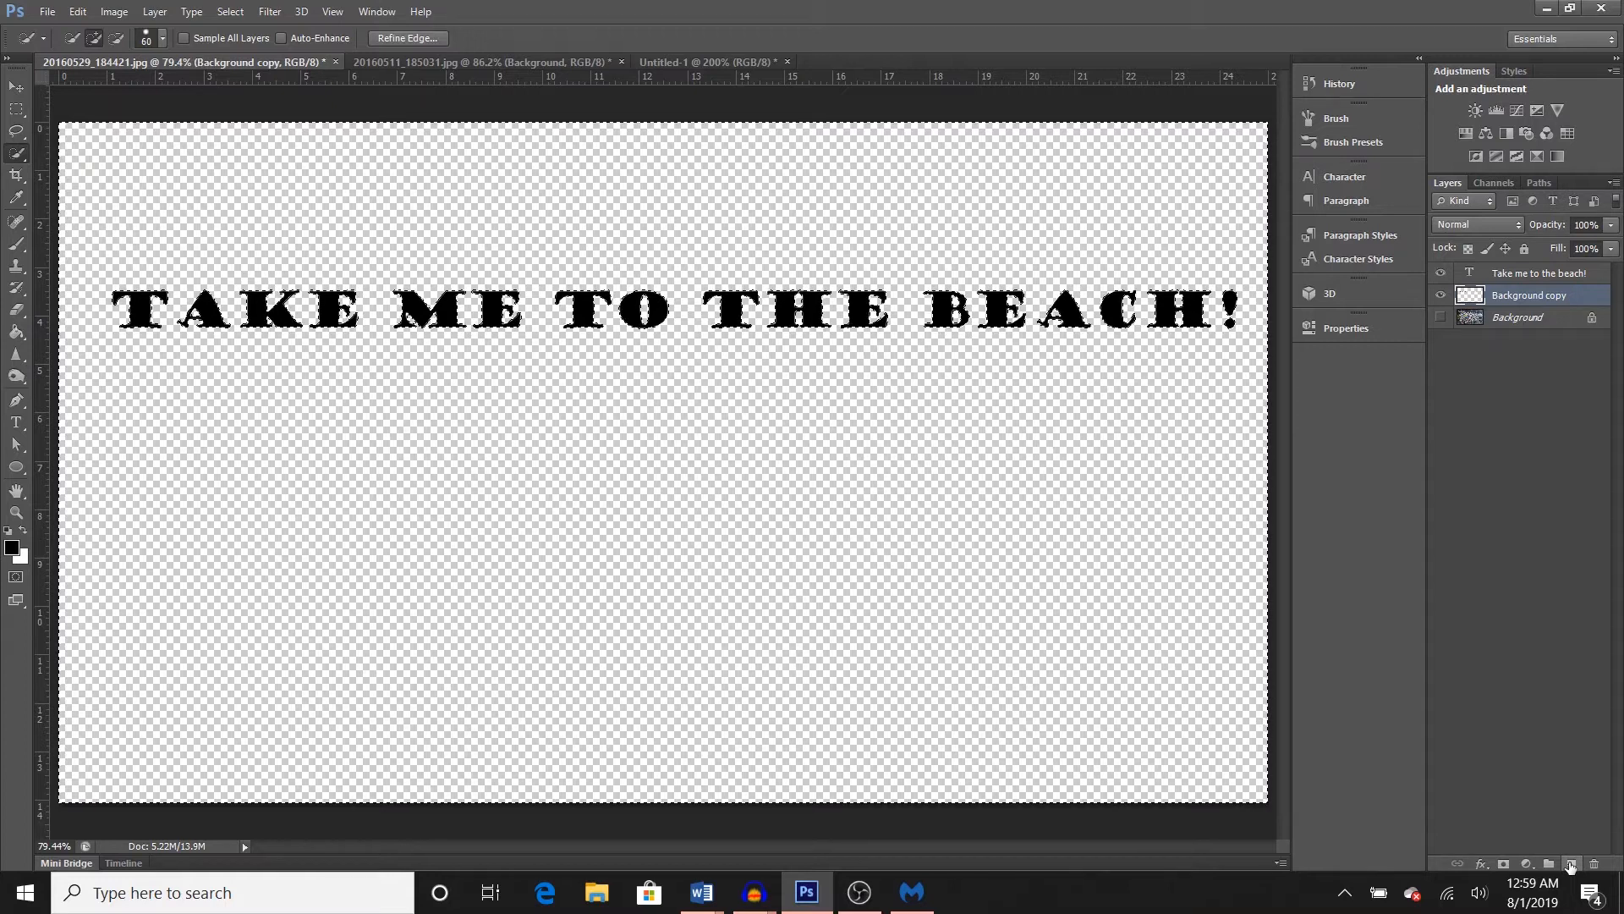
- Add an empty layer above Background copy and make Background copy the active layer again
{"action": "left_click", "coordinate": [1571, 864]}
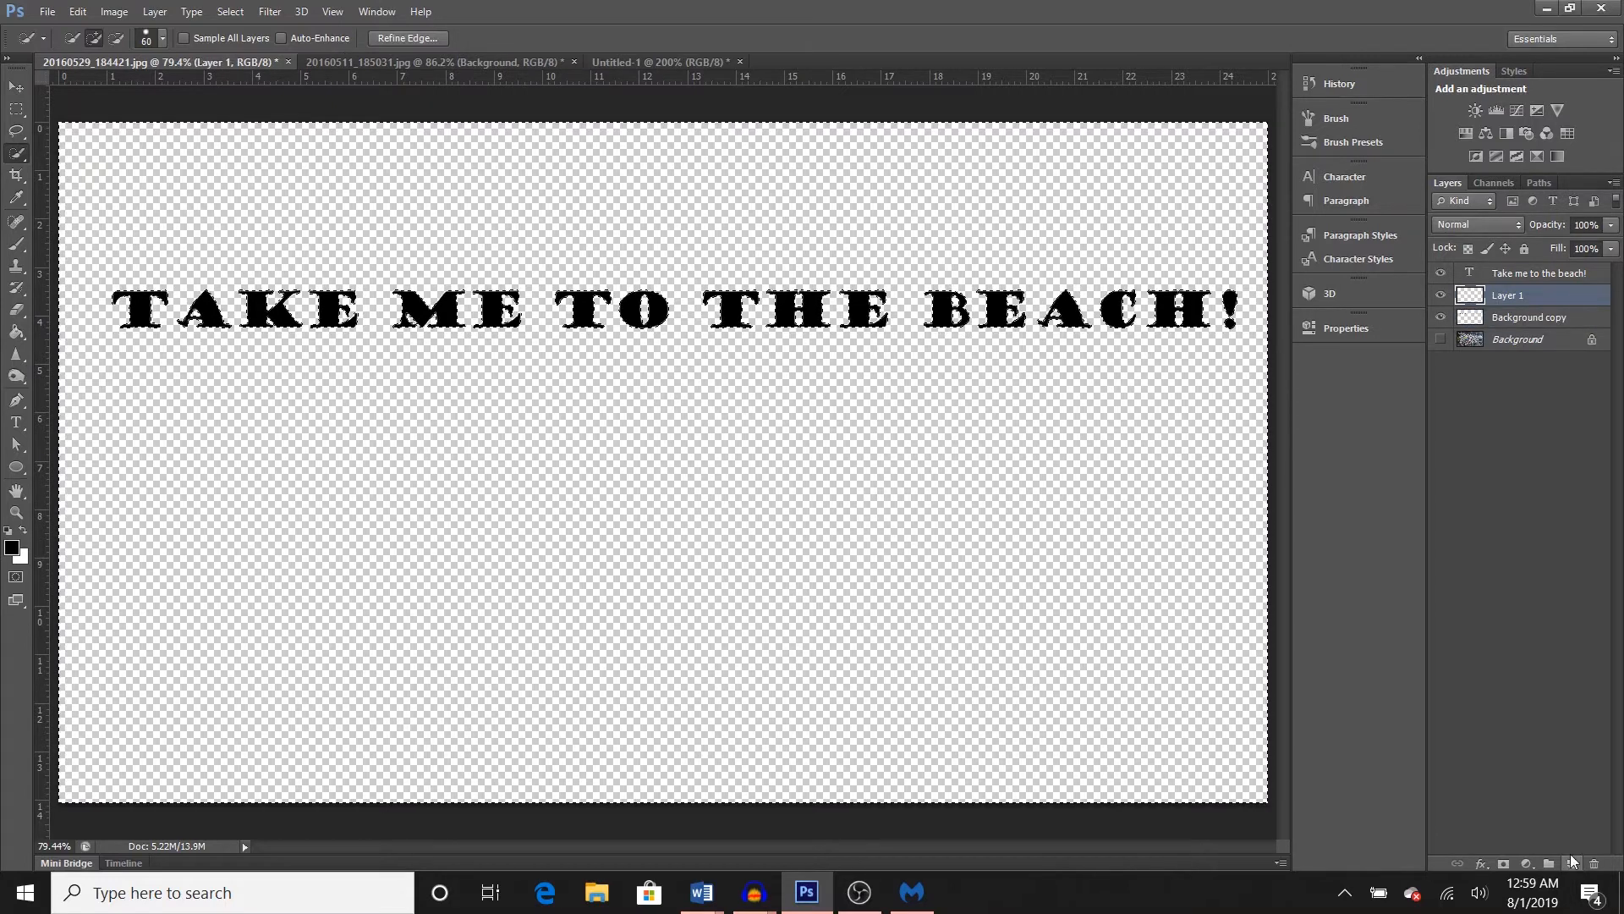
{"action": "left_click", "coordinate": [1521, 324]}
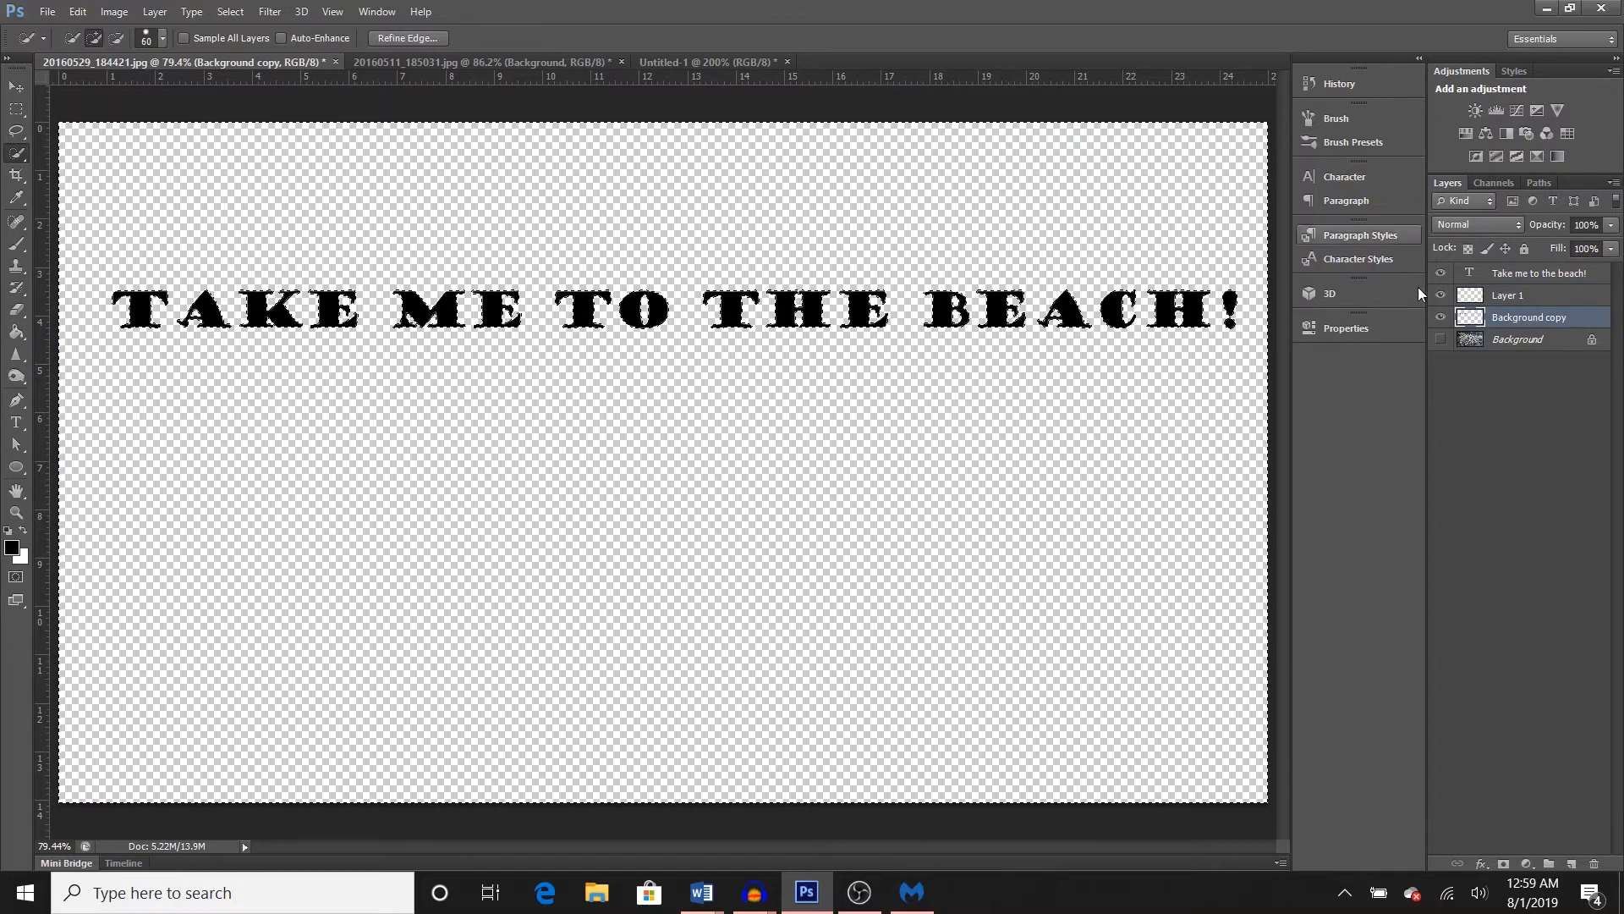
- Hide the text layer and the empty Layer 1, and clear the selection around the photo-filled letters
{"action": "left_click", "coordinate": [1441, 273]}
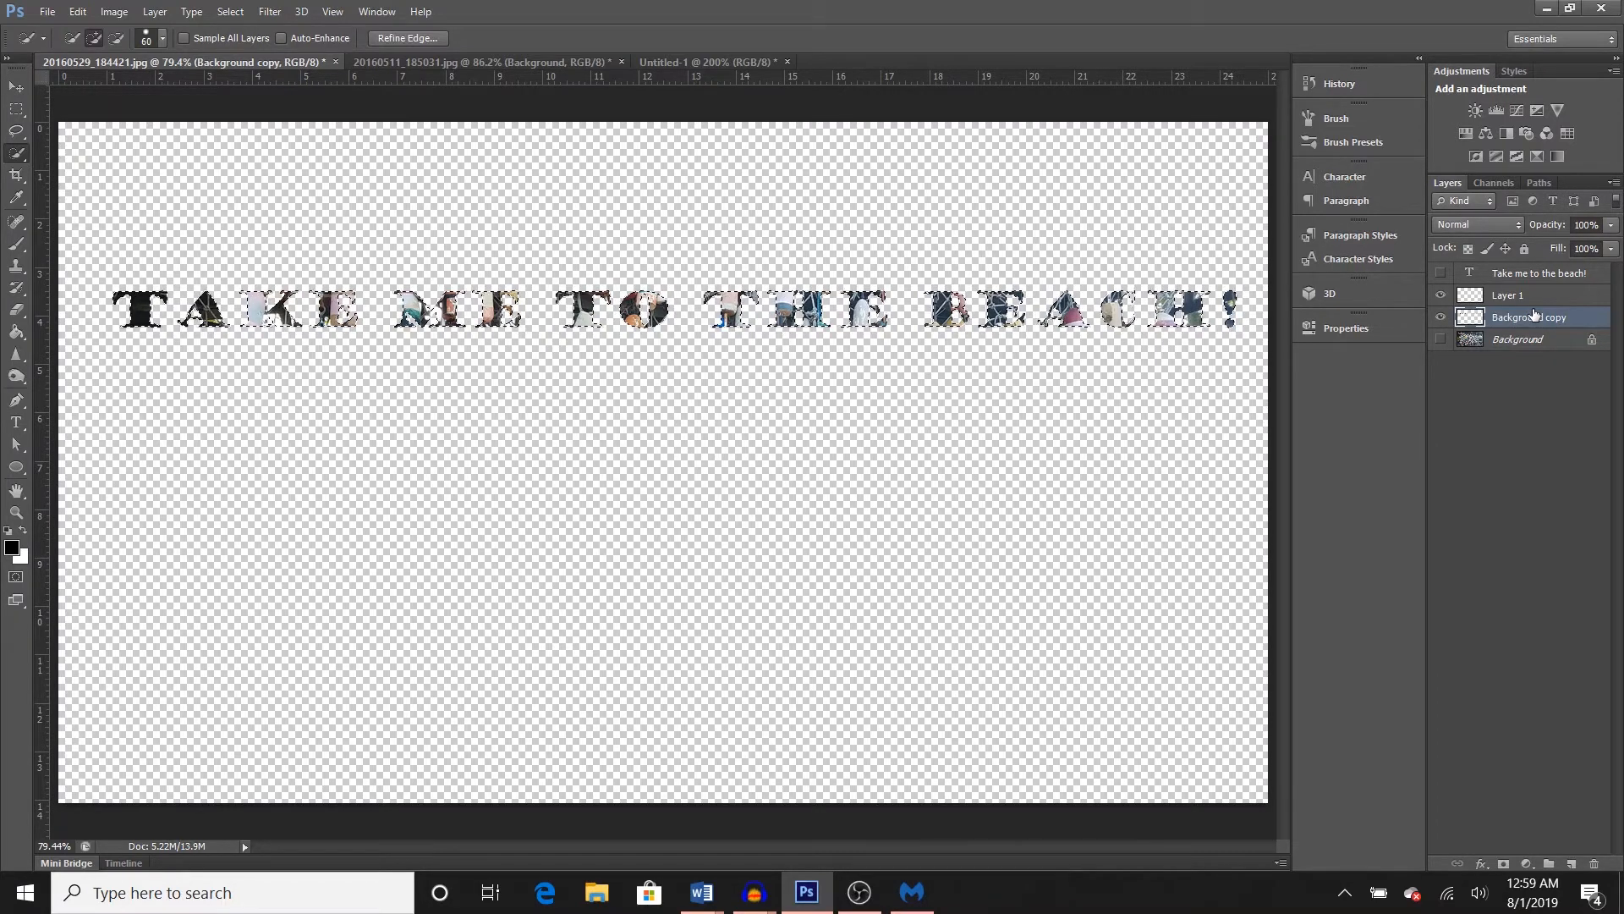
{"action": "left_click", "coordinate": [1441, 294]}
{"action": "key", "text": "m"}
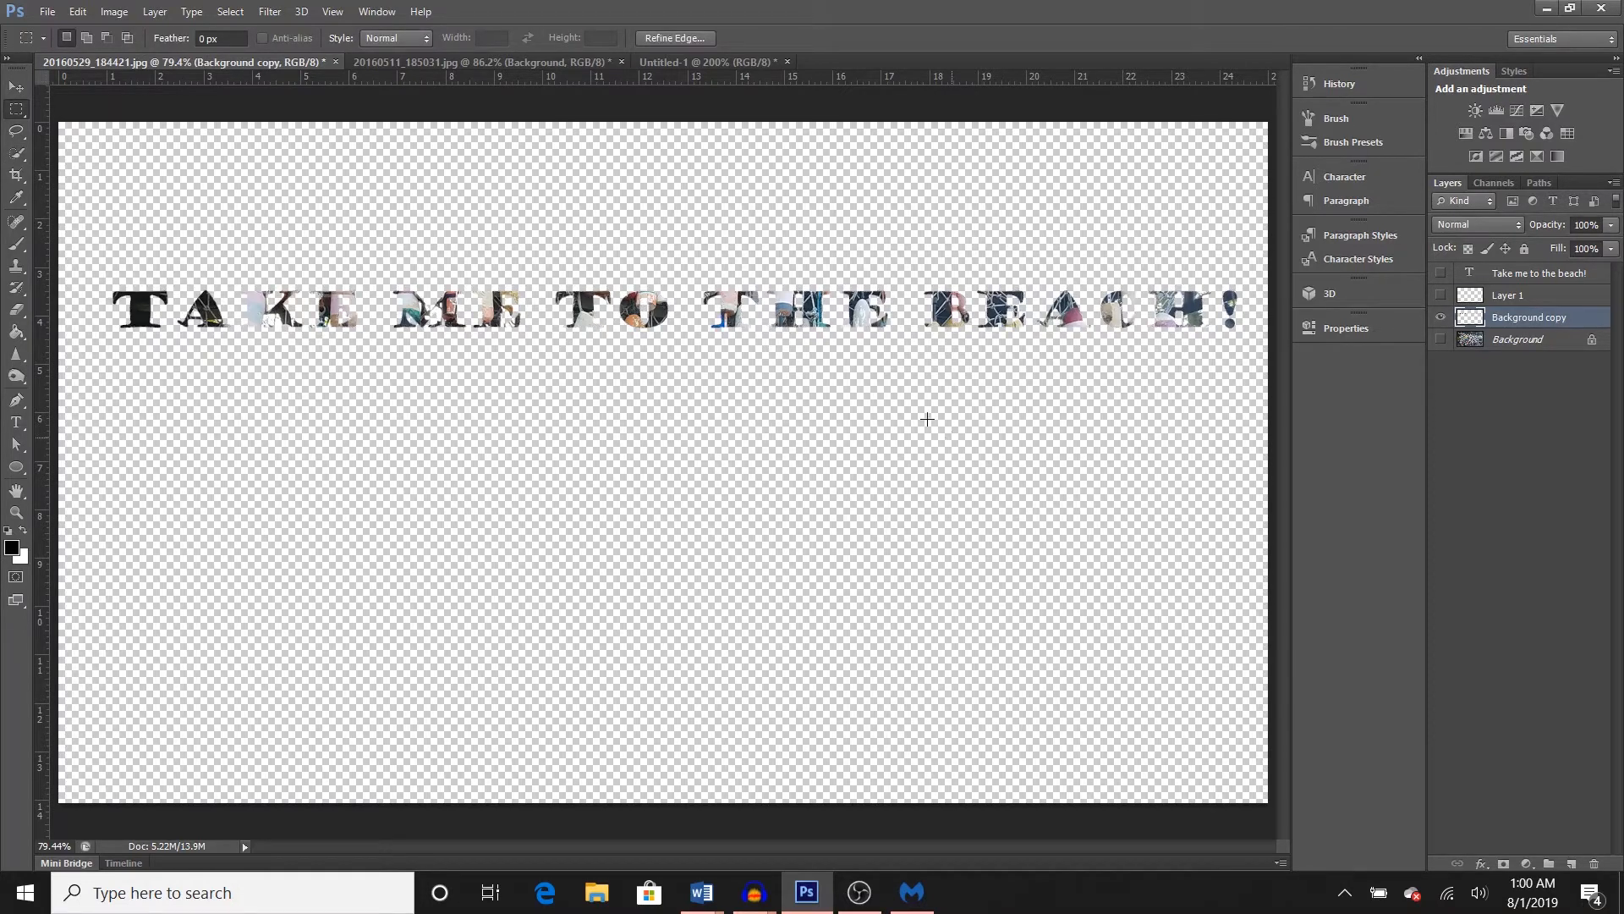
{"action": "key", "text": "ctrl+d"}
- Add a 3 px black outside Stroke to the photo-filled letters on Background copy and inspect it close up
{"action": "right_click", "coordinate": [1523, 317]}
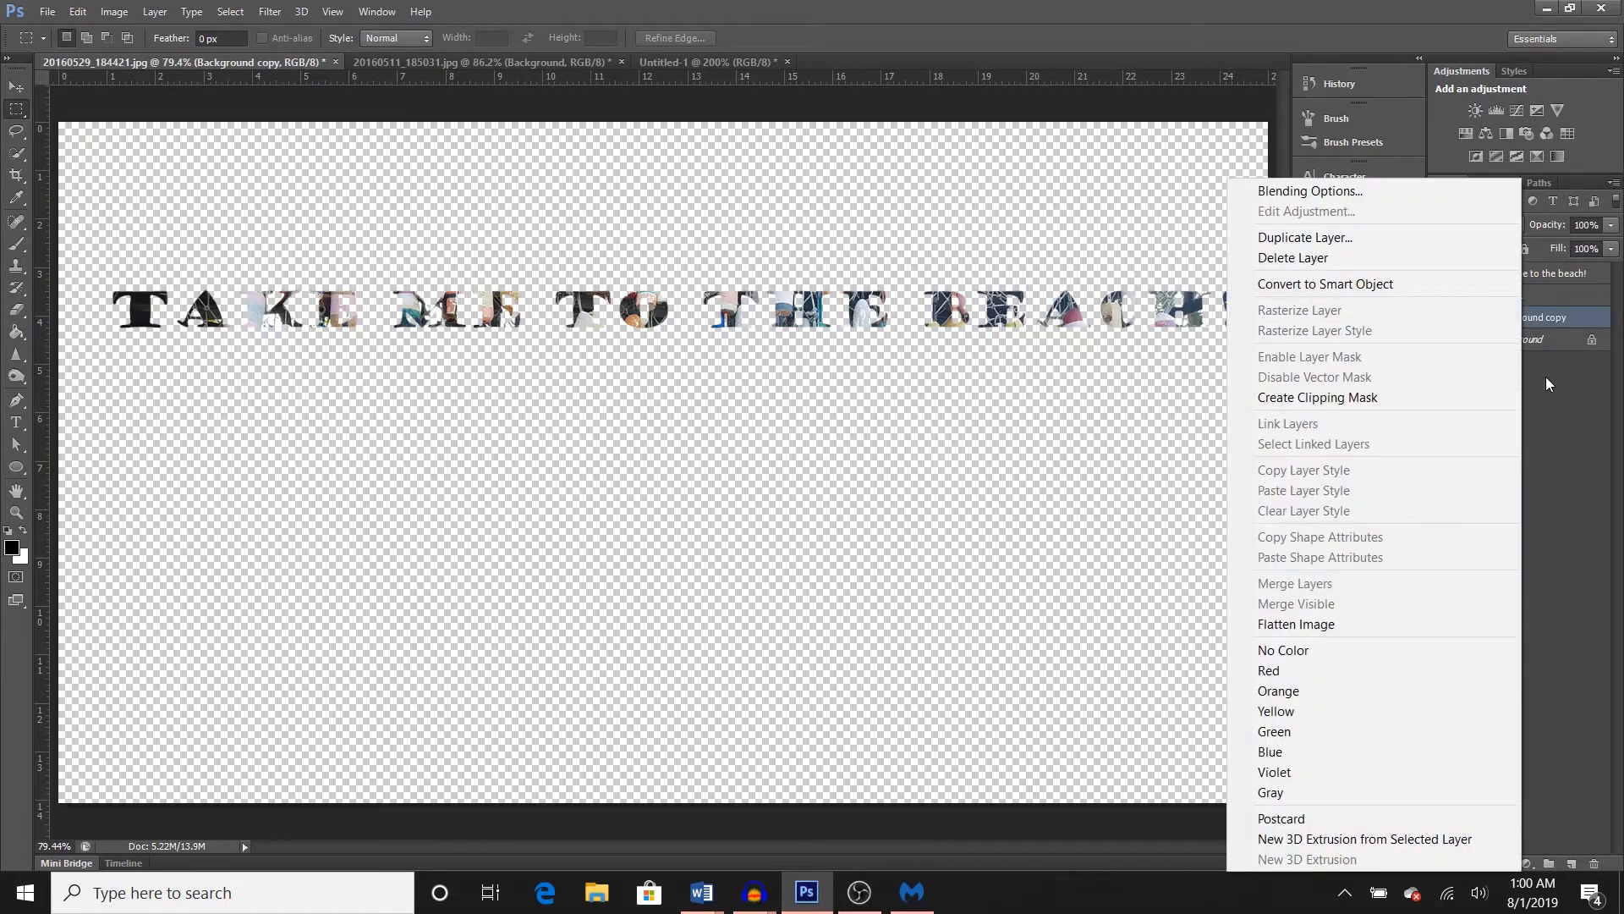
{"action": "left_click", "coordinate": [1291, 290]}
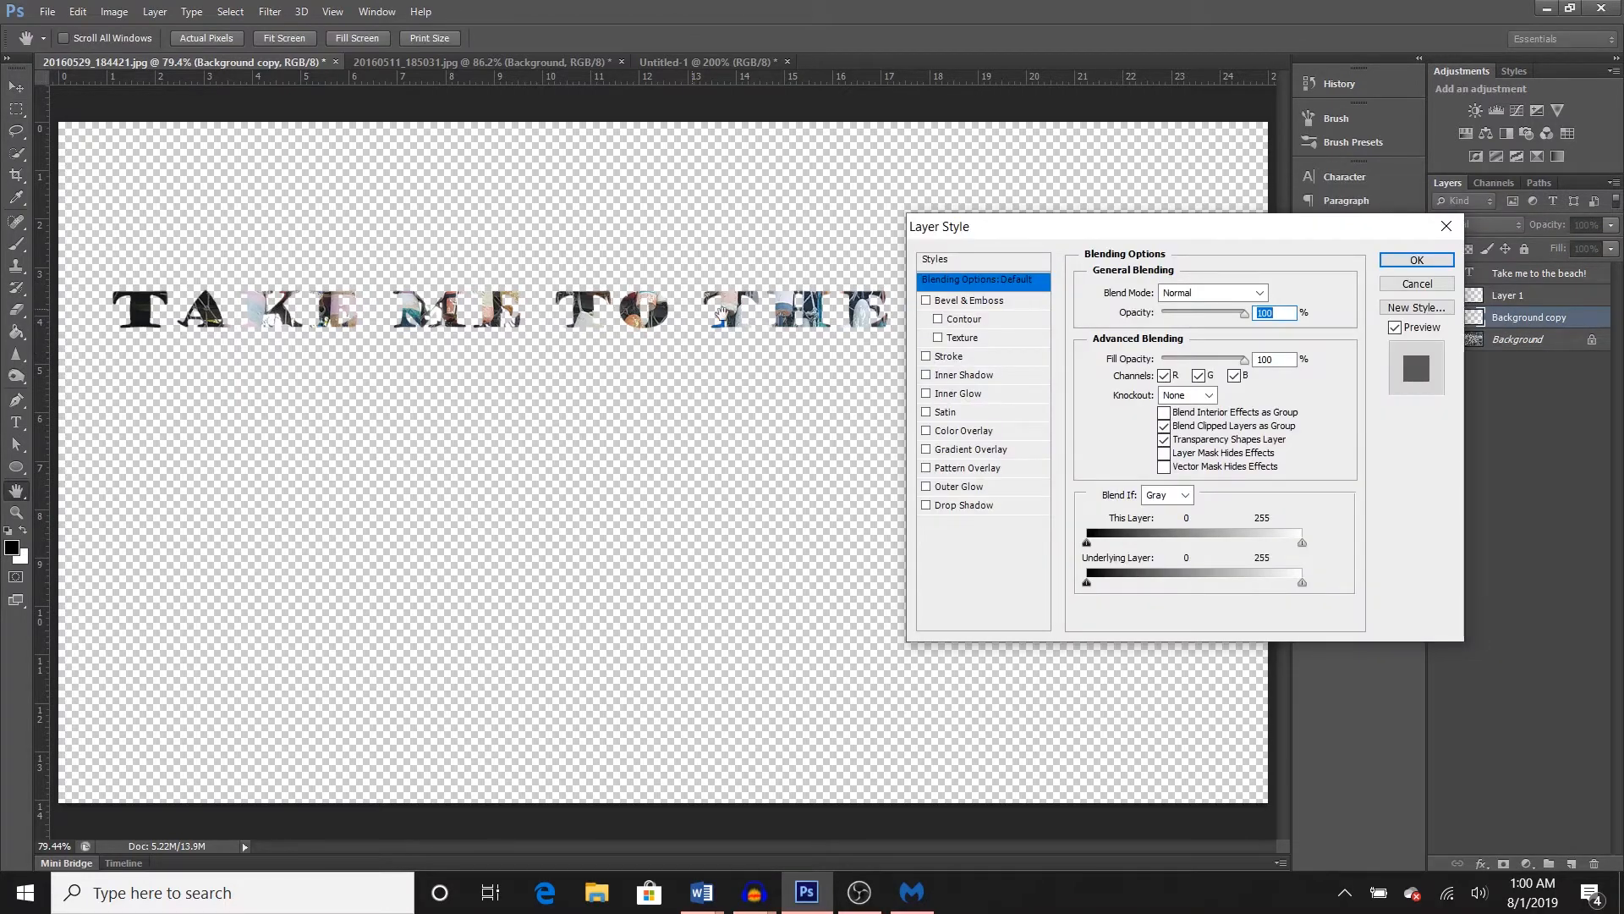
{"action": "left_click", "coordinate": [945, 359]}
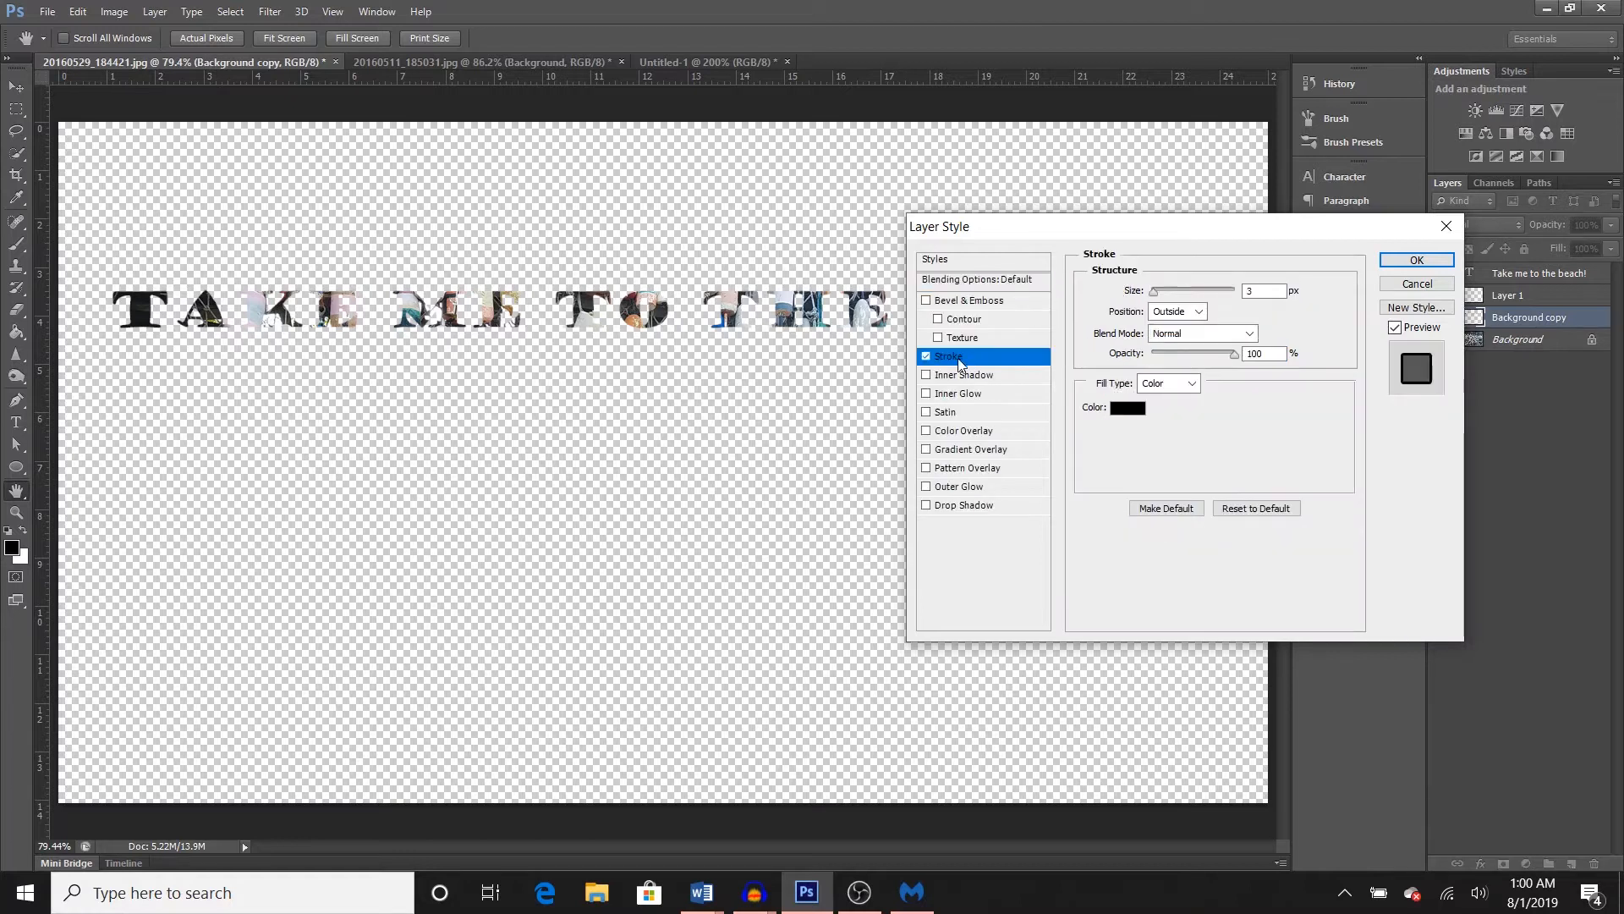
{"action": "left_click_drag", "start_coordinate": [1033, 231], "coordinate": [471, 391]}
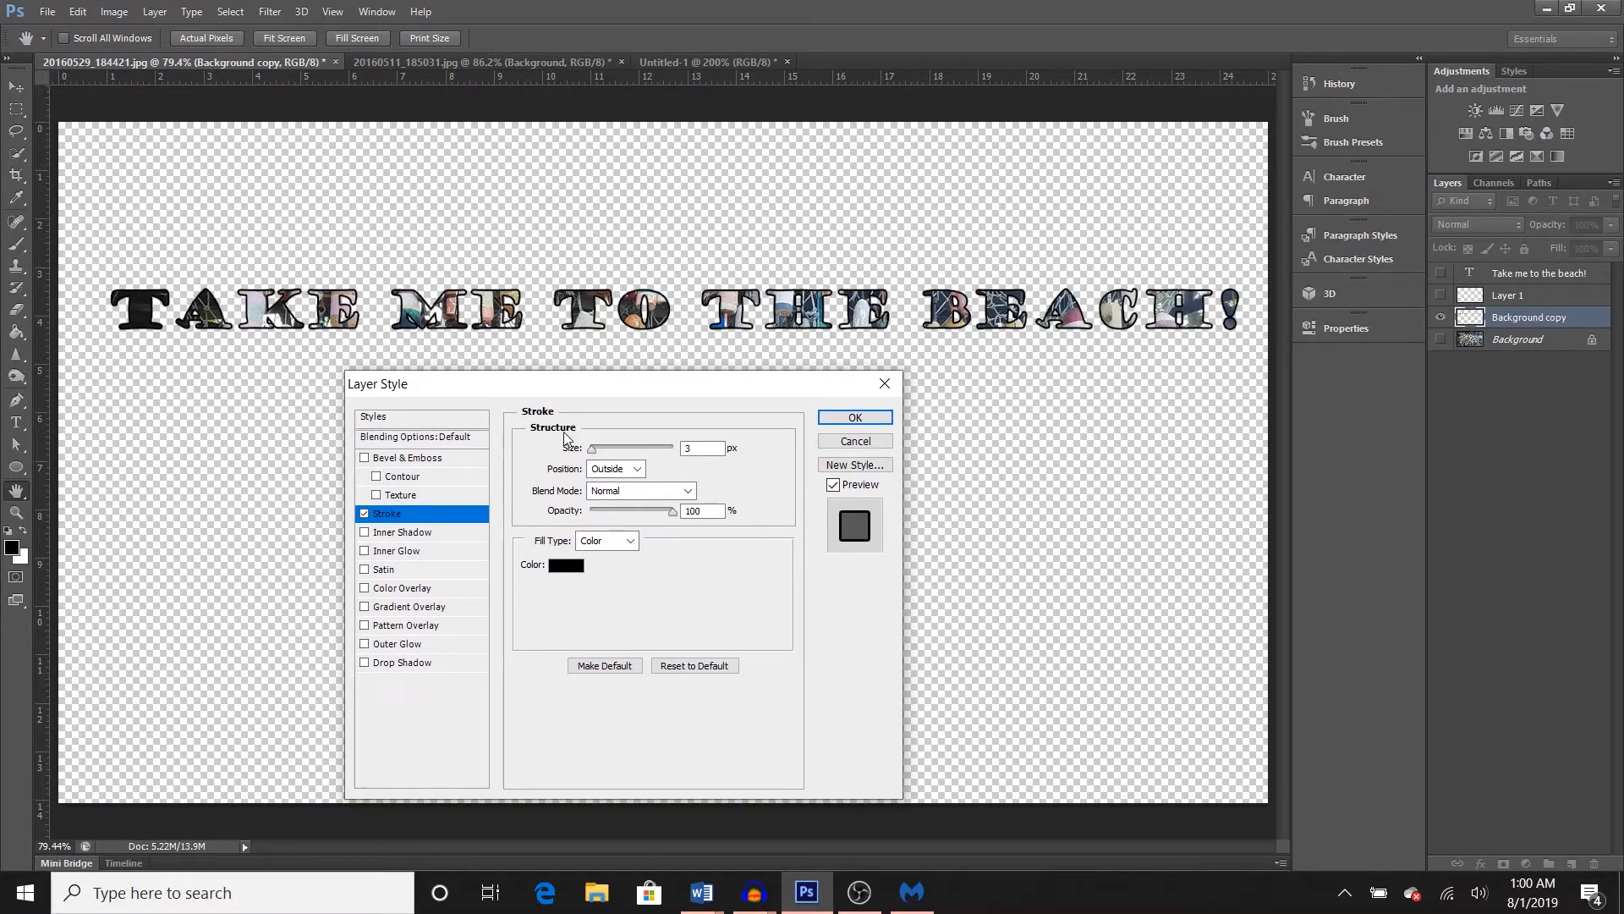
{"action": "key", "text": "ctrl+plus"}
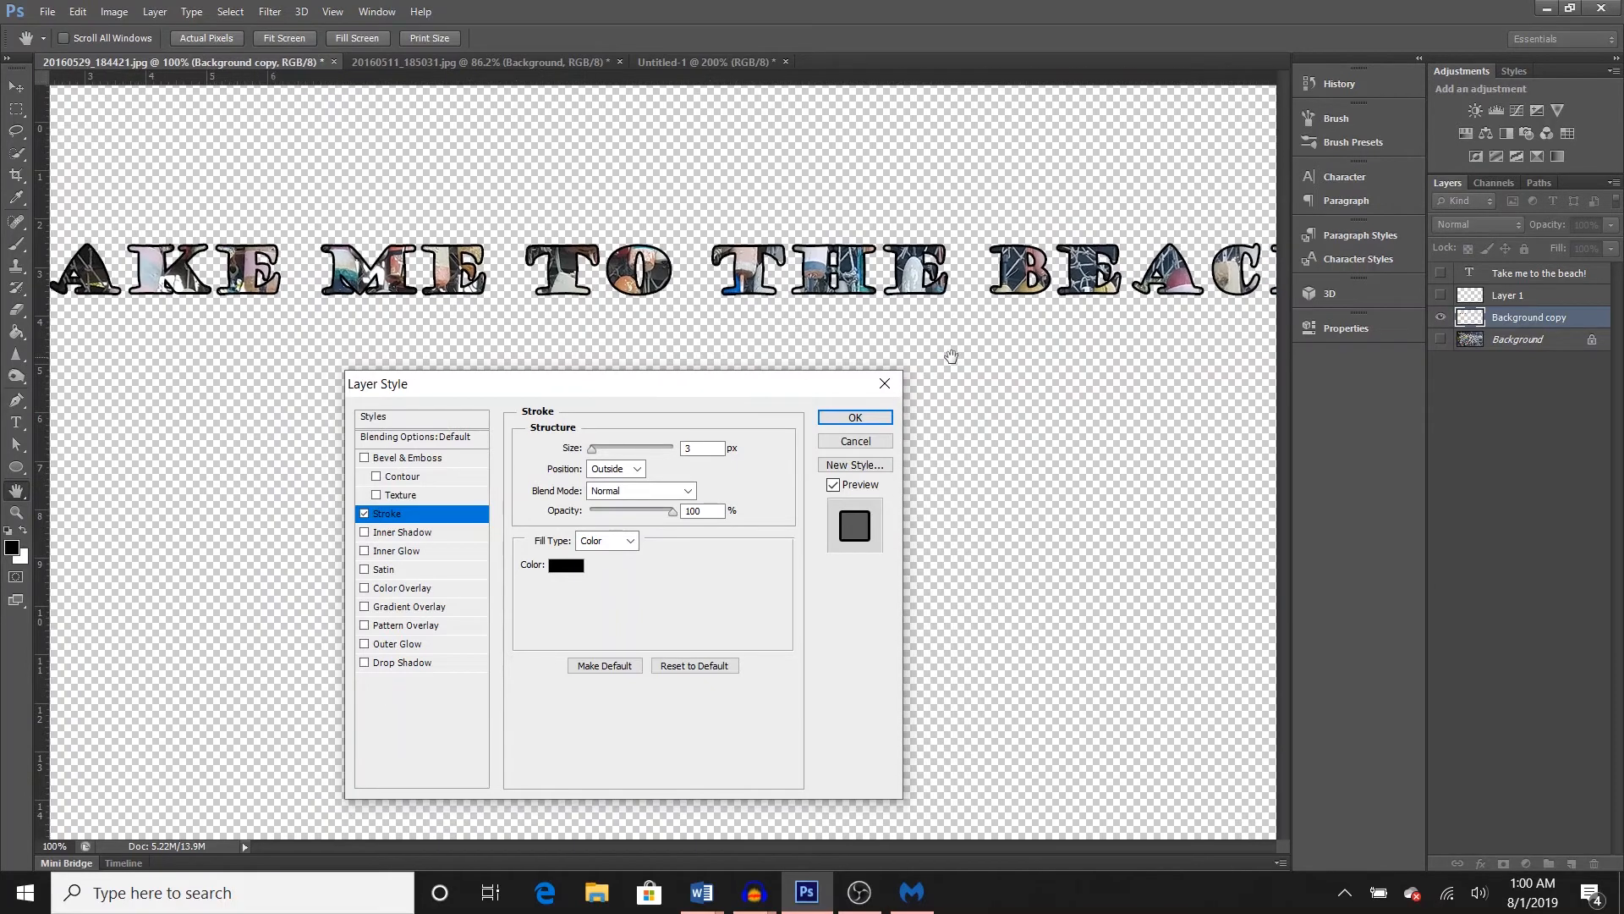
{"action": "key", "text": "ctrl+plus"}
{"action": "key", "text": "ctrl+plus"}
{"action": "scroll", "coordinate": [951, 356], "scroll_direction": "up", "scroll_amount": 4}
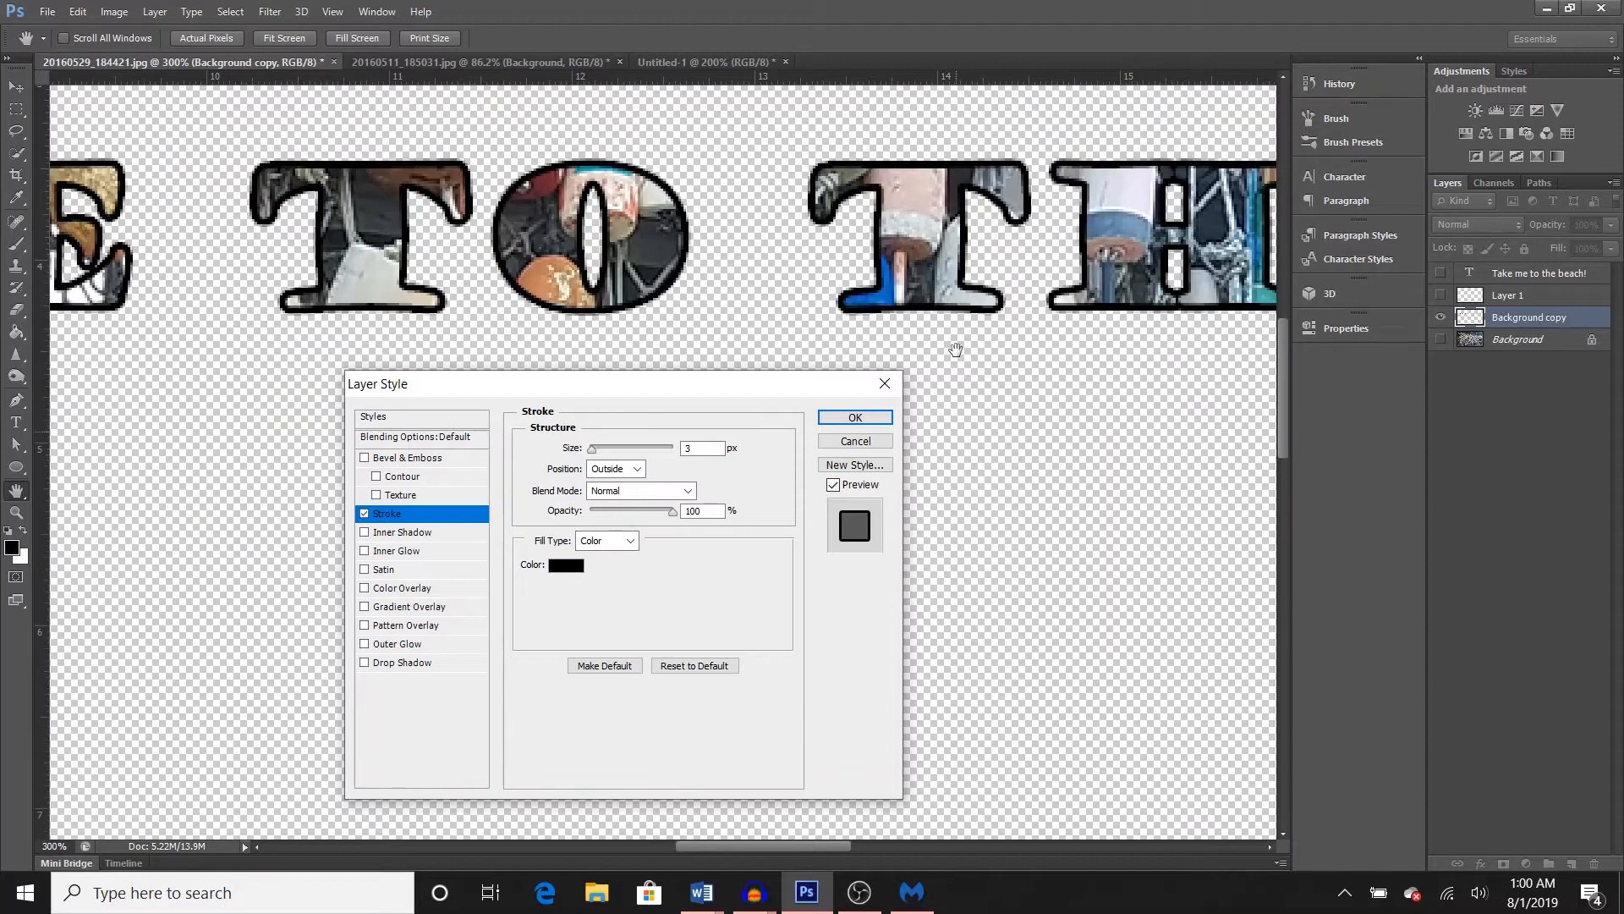
{"action": "scroll", "coordinate": [955, 349], "scroll_direction": "up", "scroll_amount": 1}
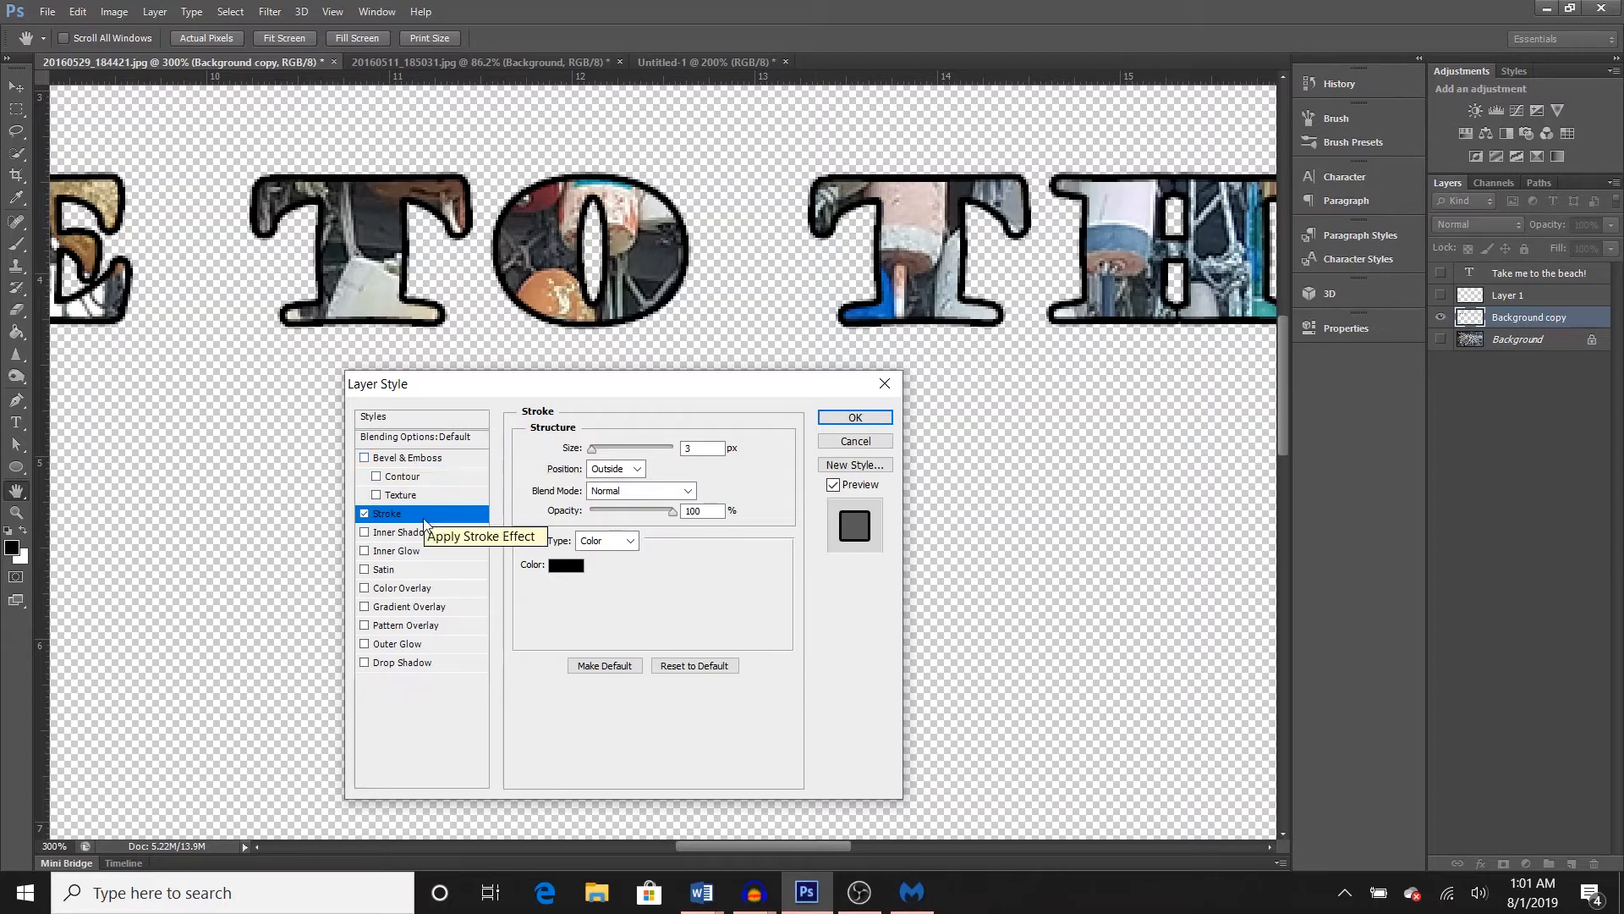
- Give the photo-filled letters a Bevel & Emboss effect using the Outer Bevel style with a depth of 154%
{"action": "left_click", "coordinate": [404, 462]}
{"action": "left_click", "coordinate": [385, 464]}
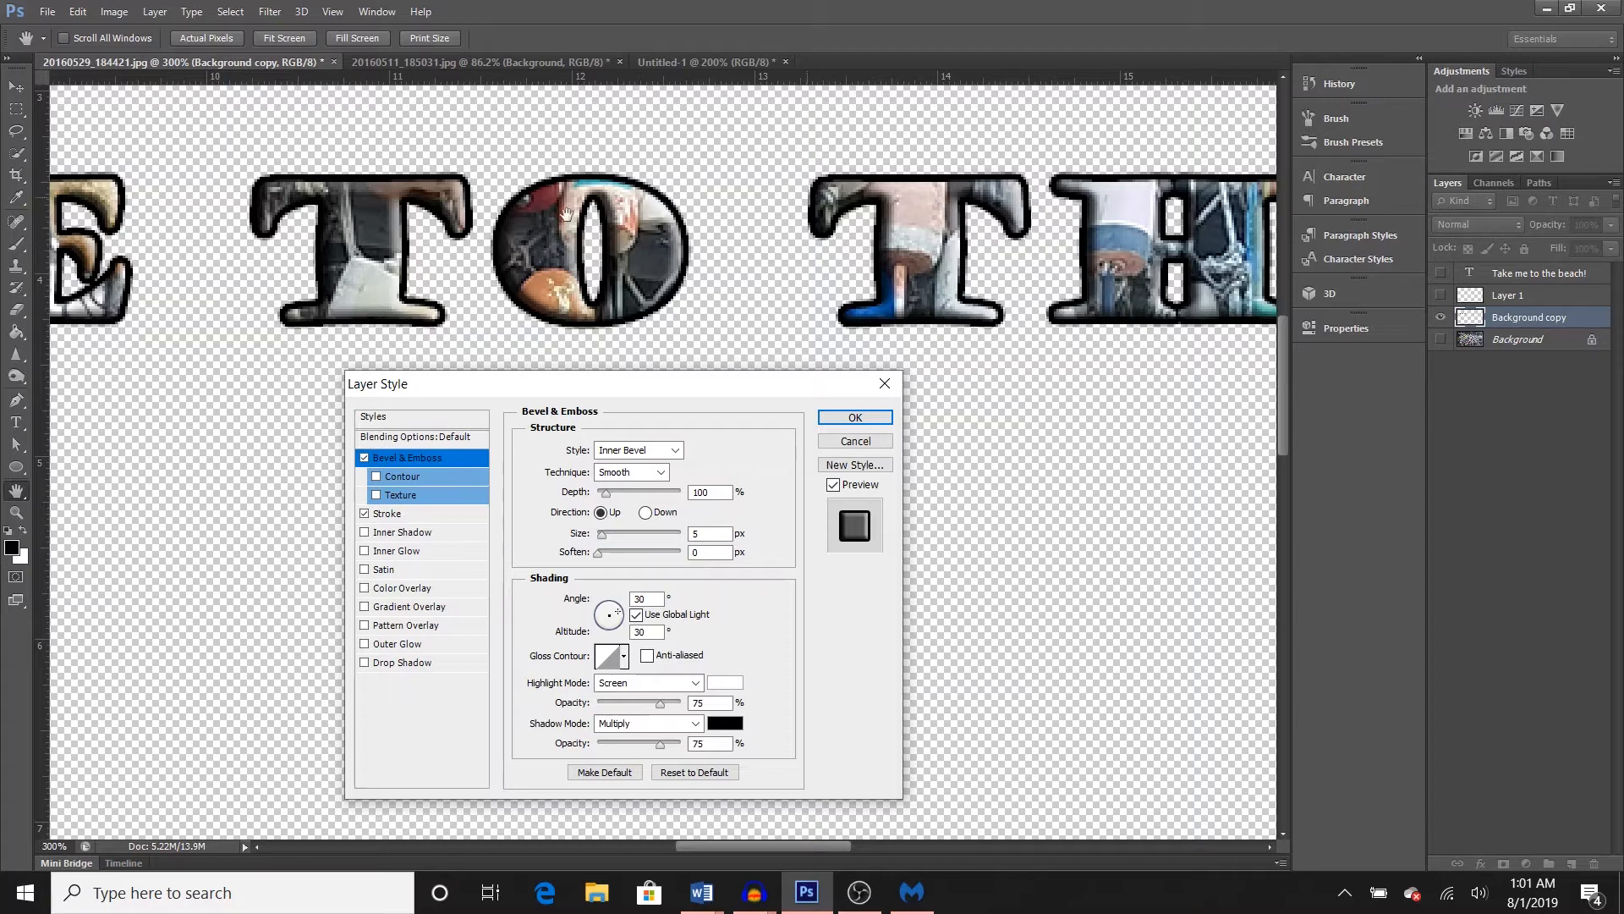
{"action": "left_click_drag", "start_coordinate": [605, 499], "coordinate": [611, 495]}
{"action": "left_click", "coordinate": [627, 452]}
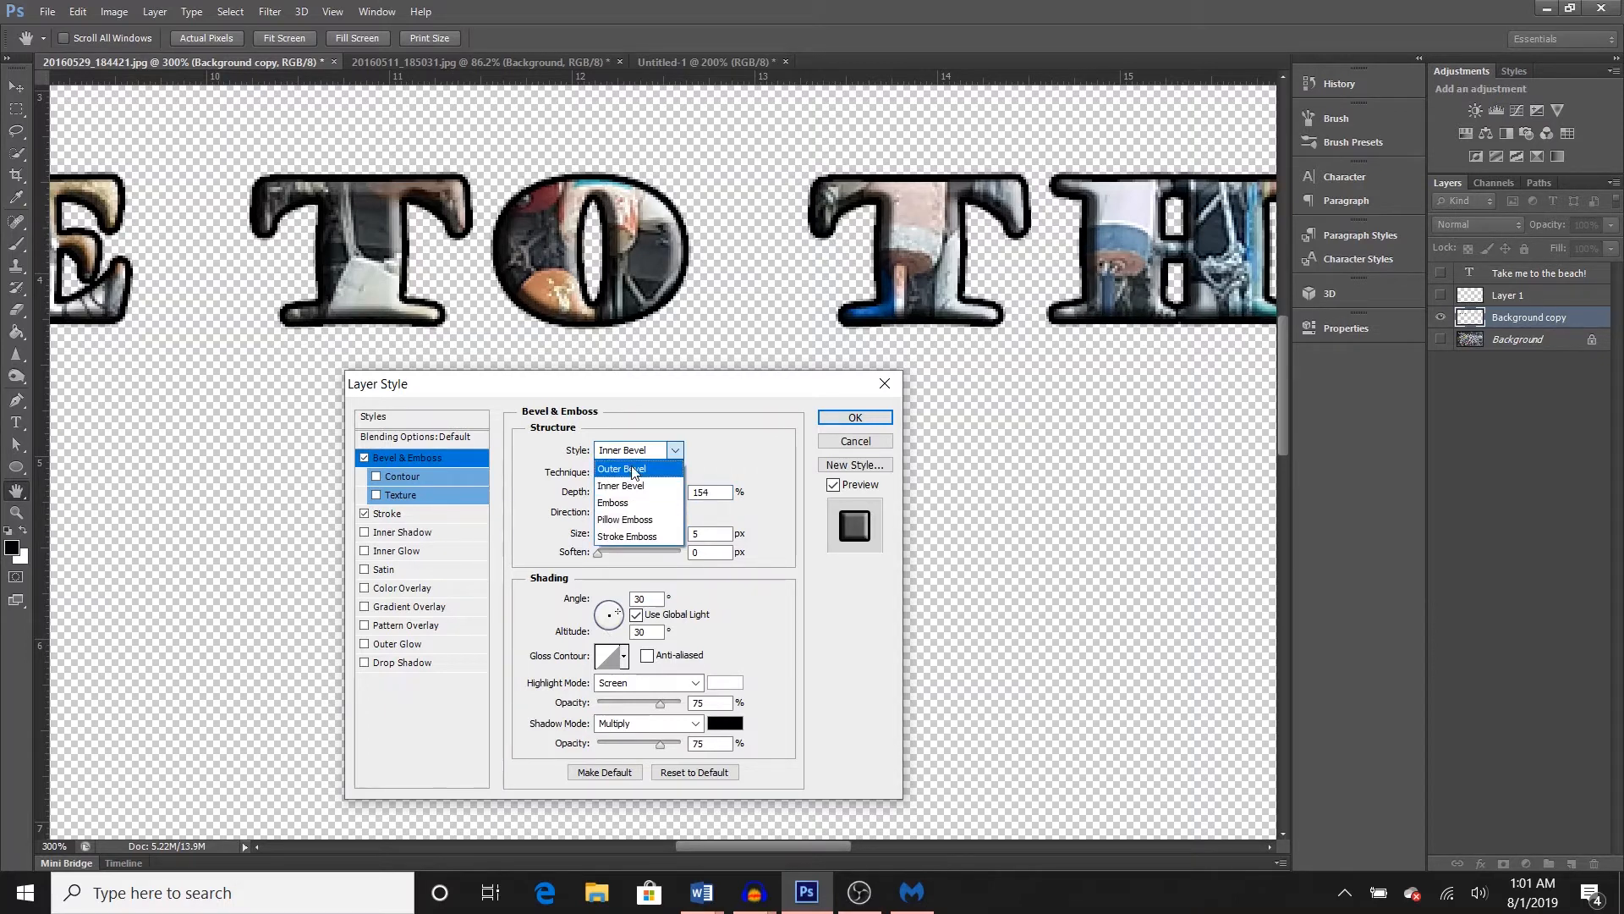
{"action": "left_click", "coordinate": [622, 469]}
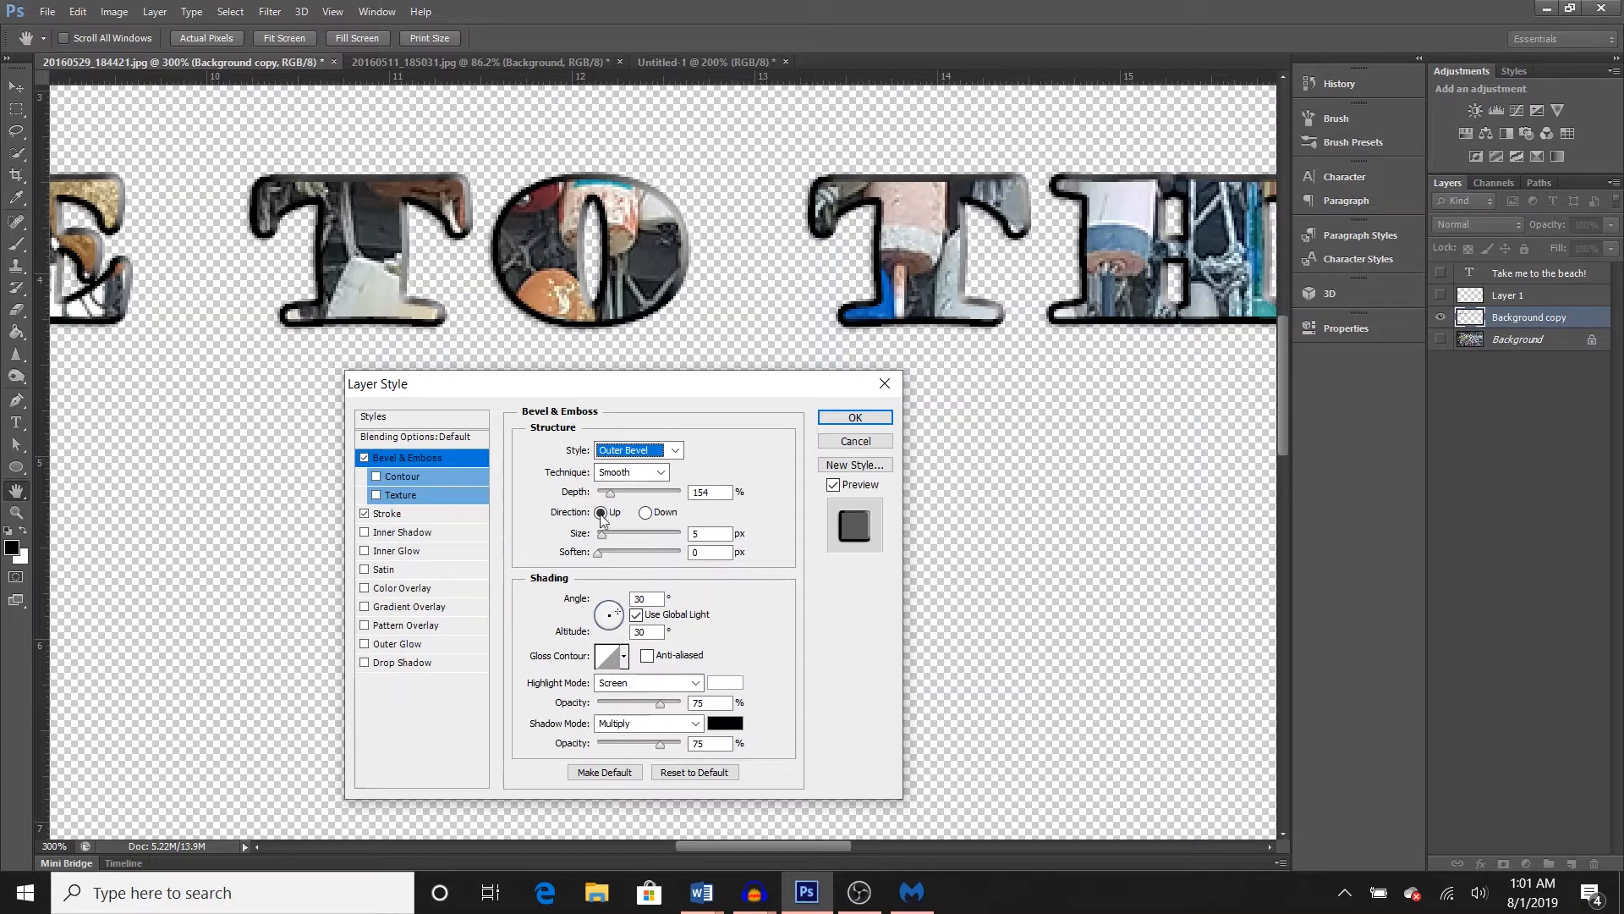
- Add an Outer Glow with slightly raised noise and a Drop Shadow with 59% opacity and a larger distance to the letters
{"action": "left_click", "coordinate": [447, 639]}
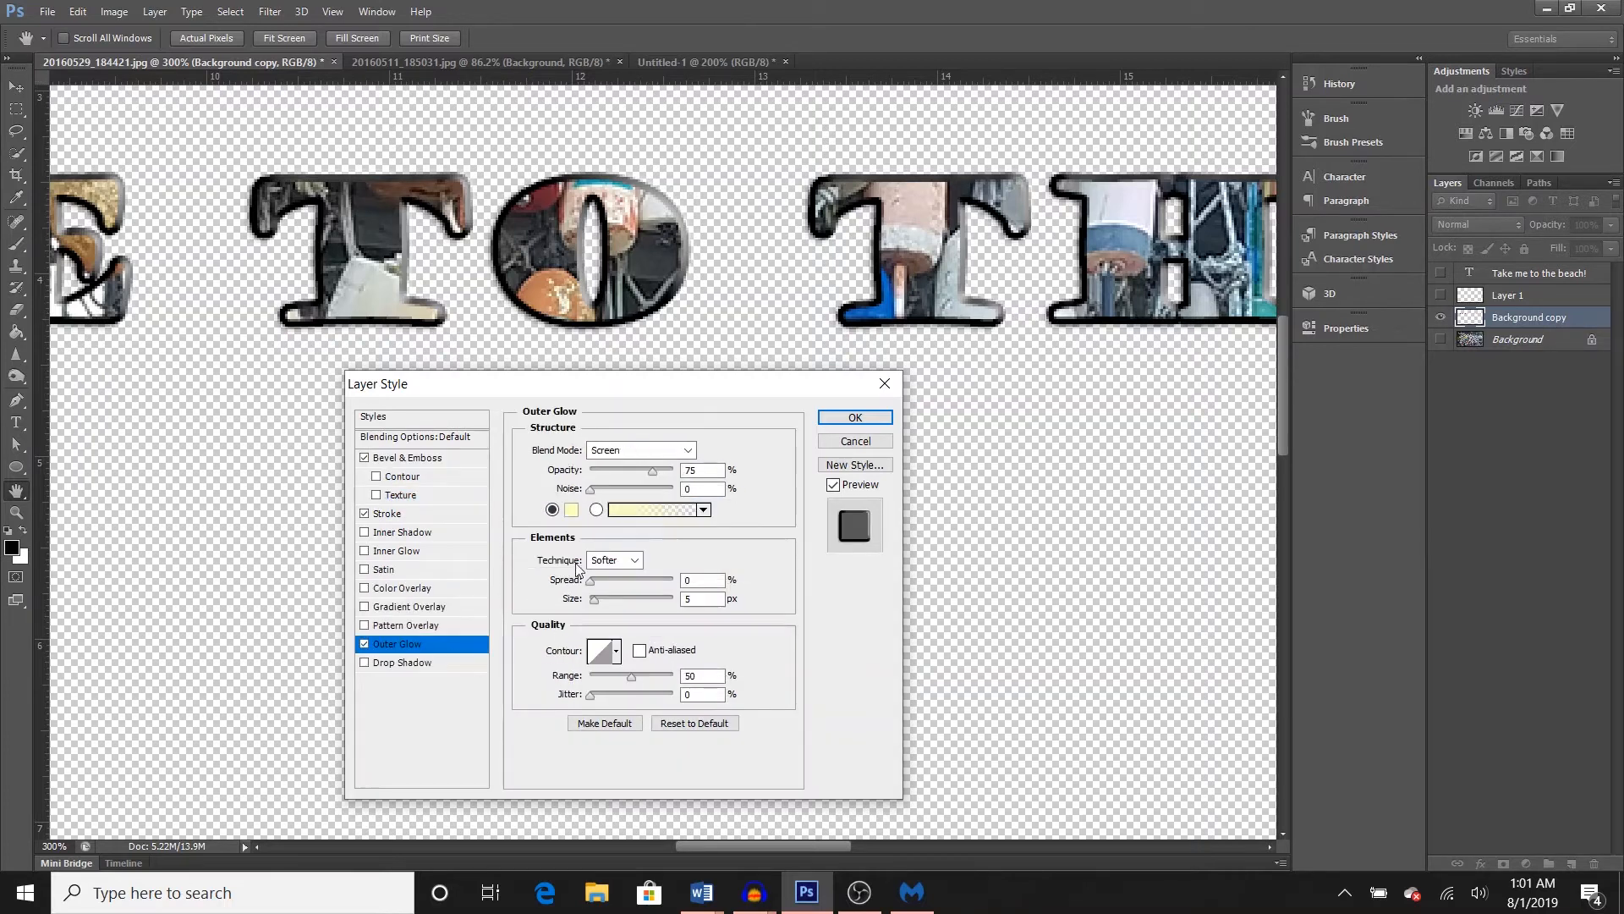
{"action": "left_click_drag", "start_coordinate": [592, 490], "coordinate": [600, 490]}
{"action": "left_click", "coordinate": [402, 662]}
{"action": "left_click_drag", "start_coordinate": [651, 472], "coordinate": [639, 472]}
{"action": "left_click_drag", "start_coordinate": [596, 527], "coordinate": [617, 525]}
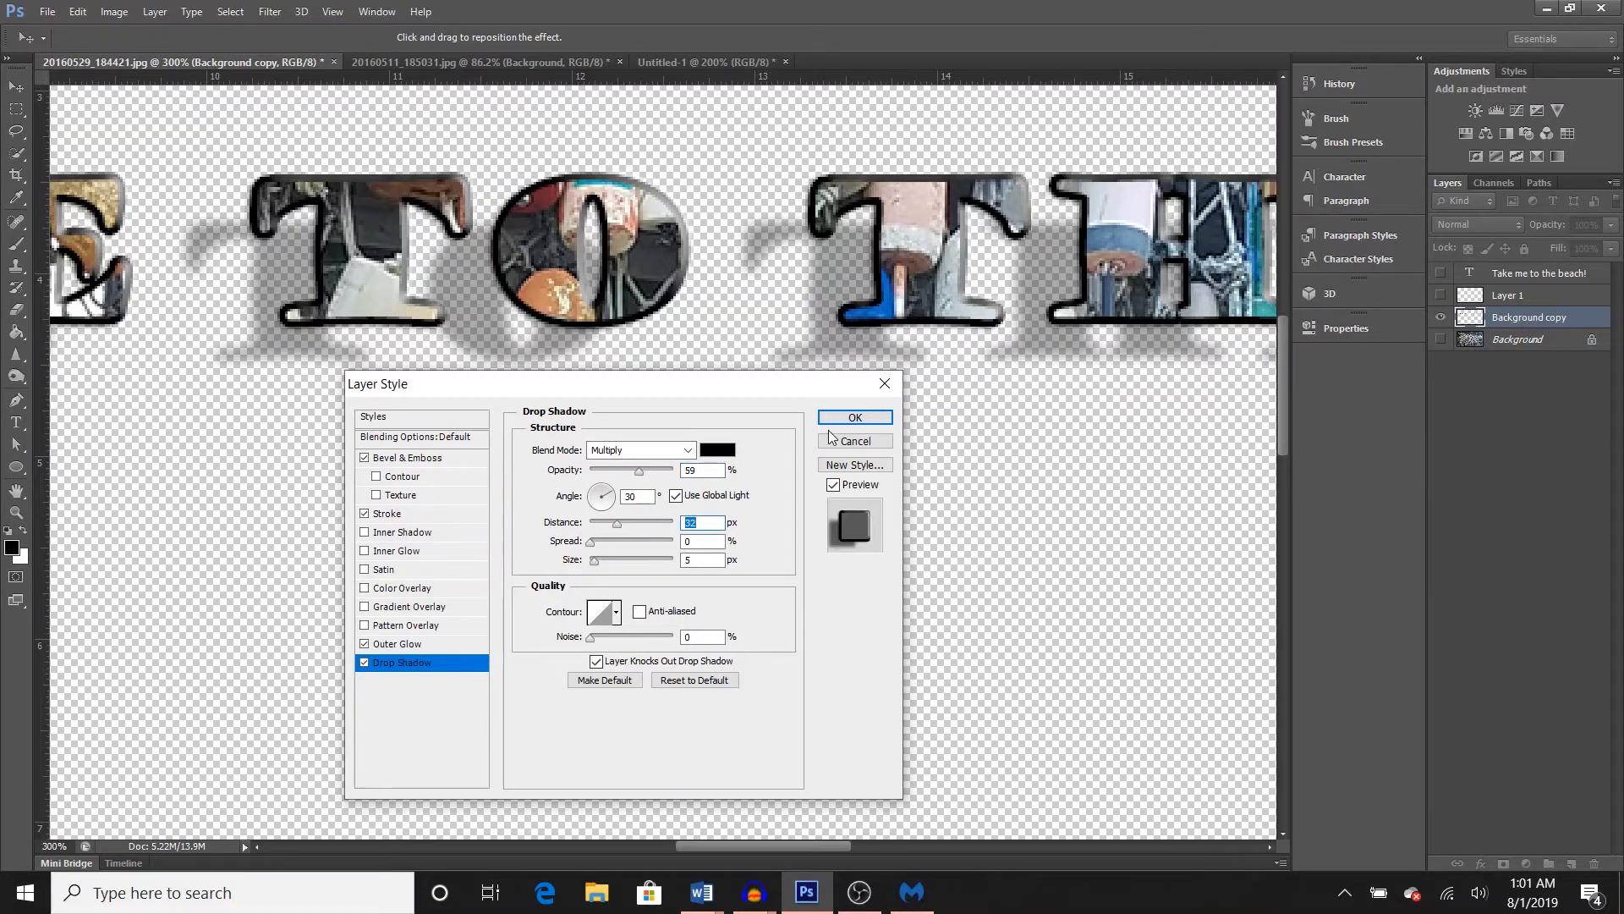
{"action": "left_click", "coordinate": [855, 418]}
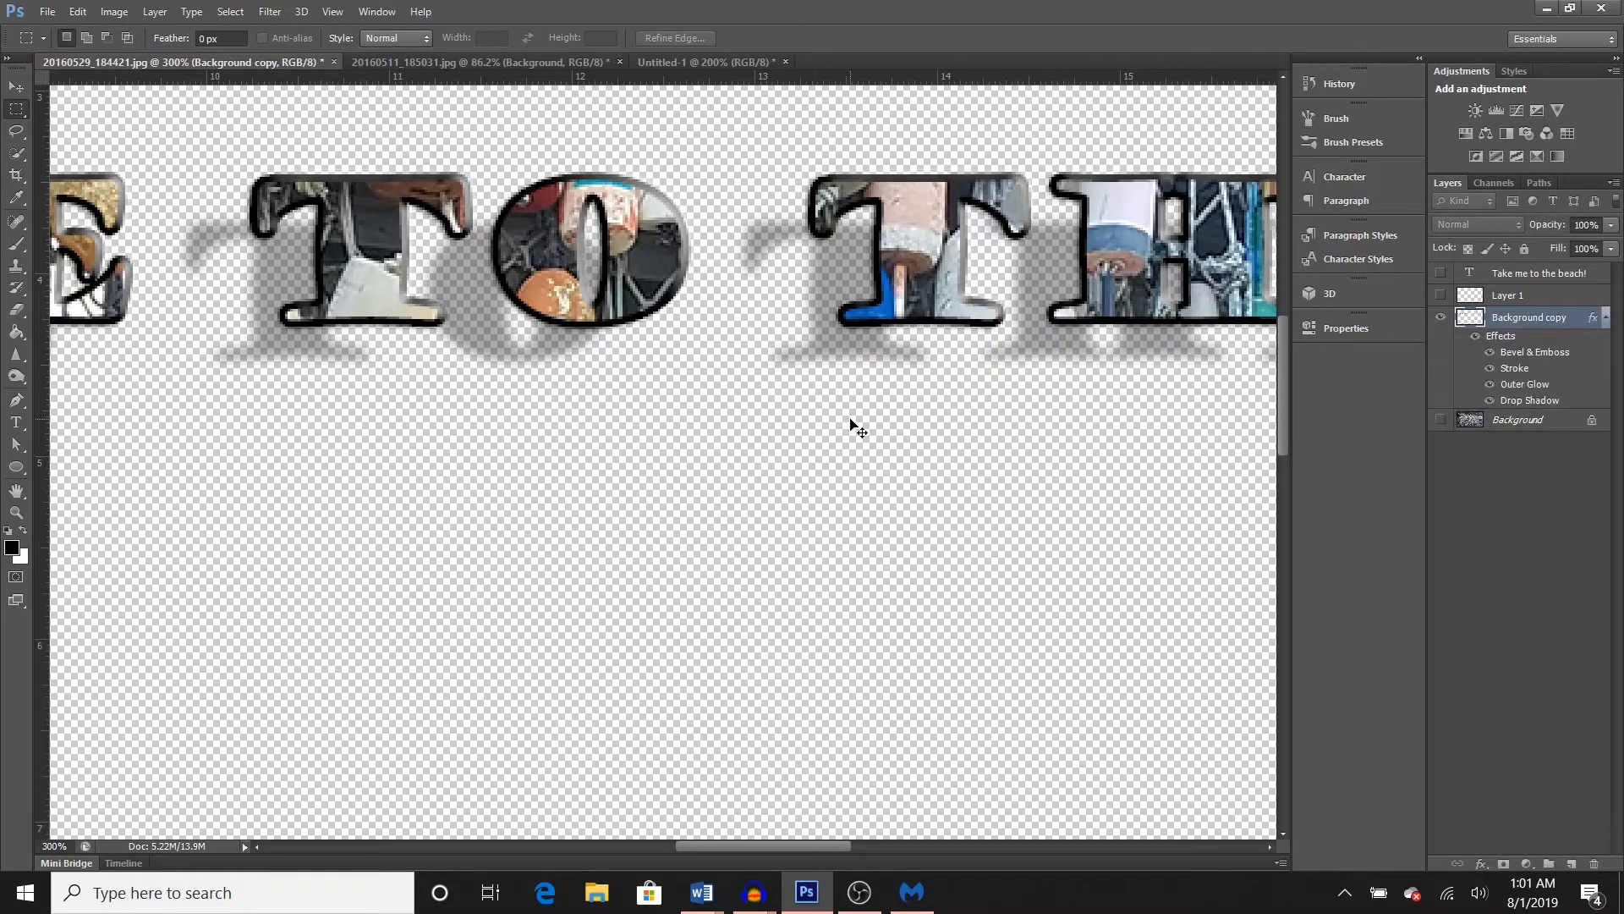
{"action": "key", "text": "ctrl+0"}
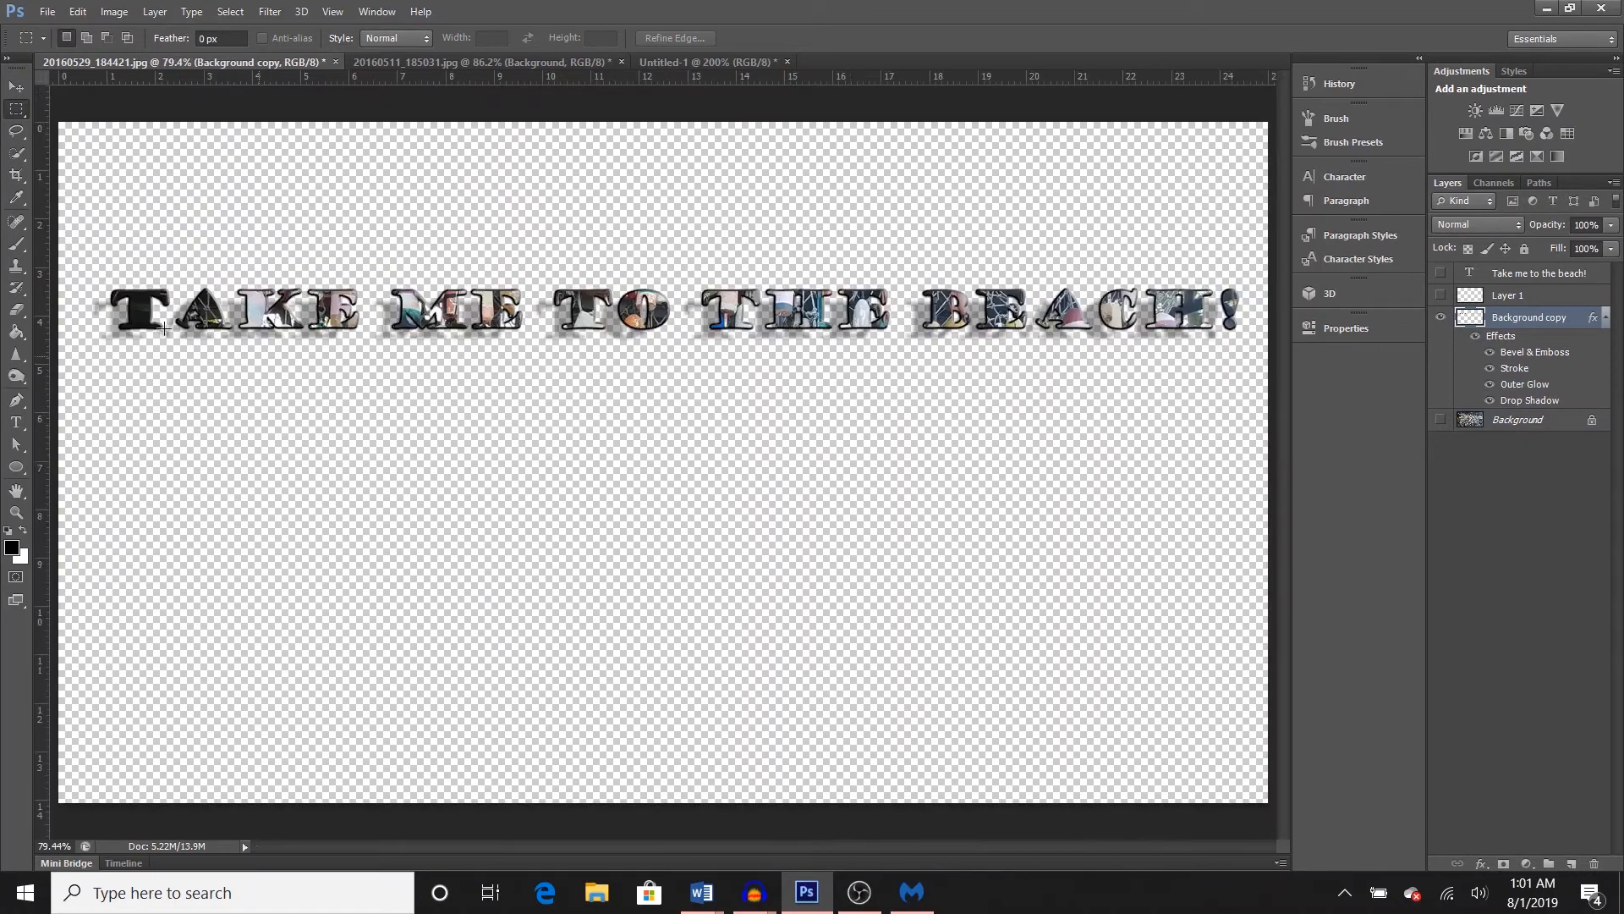